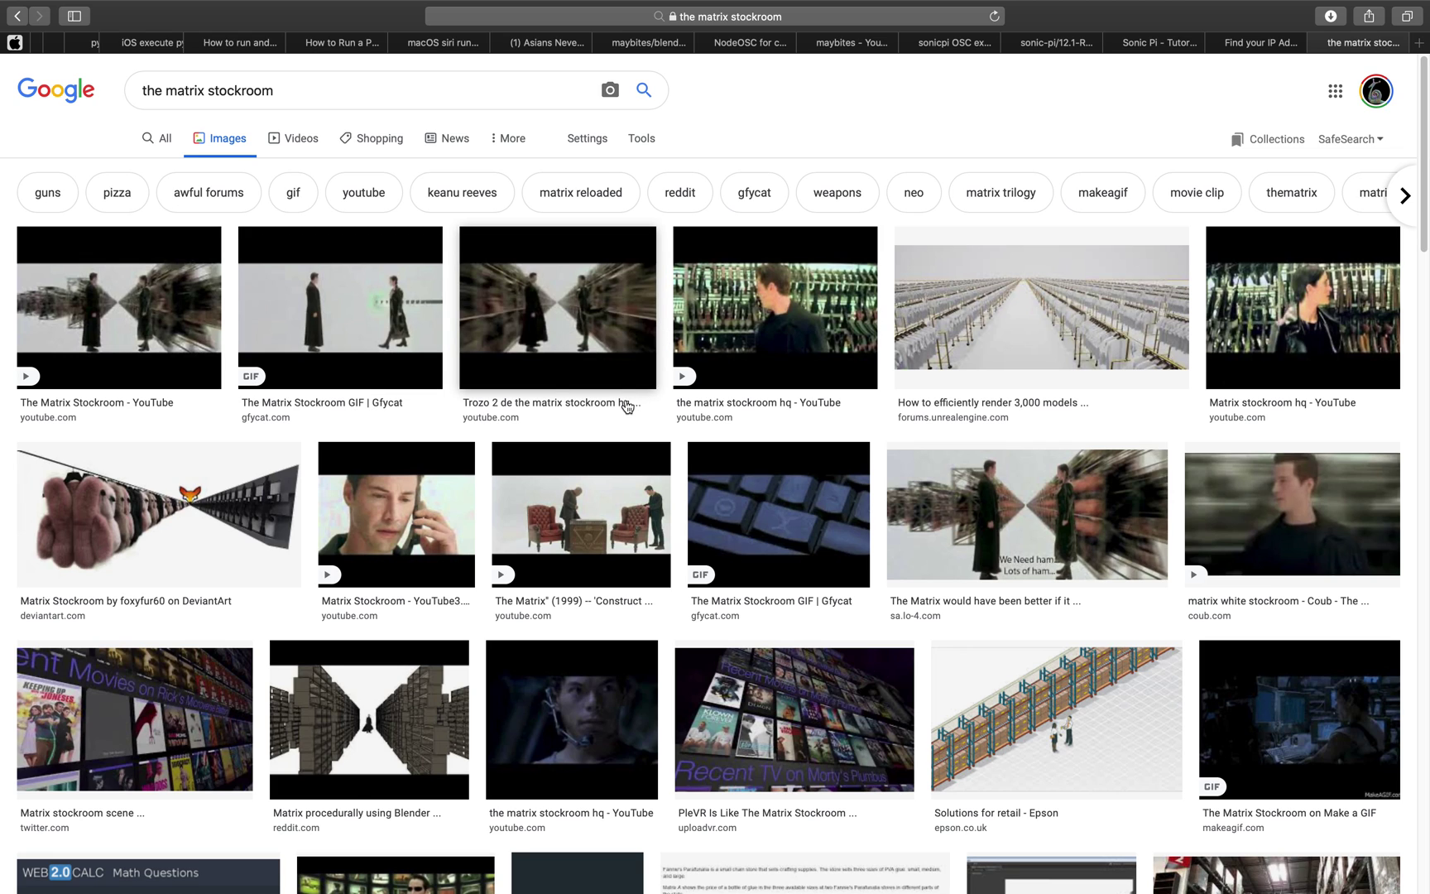
Look through the image results for the Matrix stockroom, and switch to Blender.
{"action": "scroll", "coordinate": [626, 404], "scroll_direction": "down", "scroll_amount": 5}
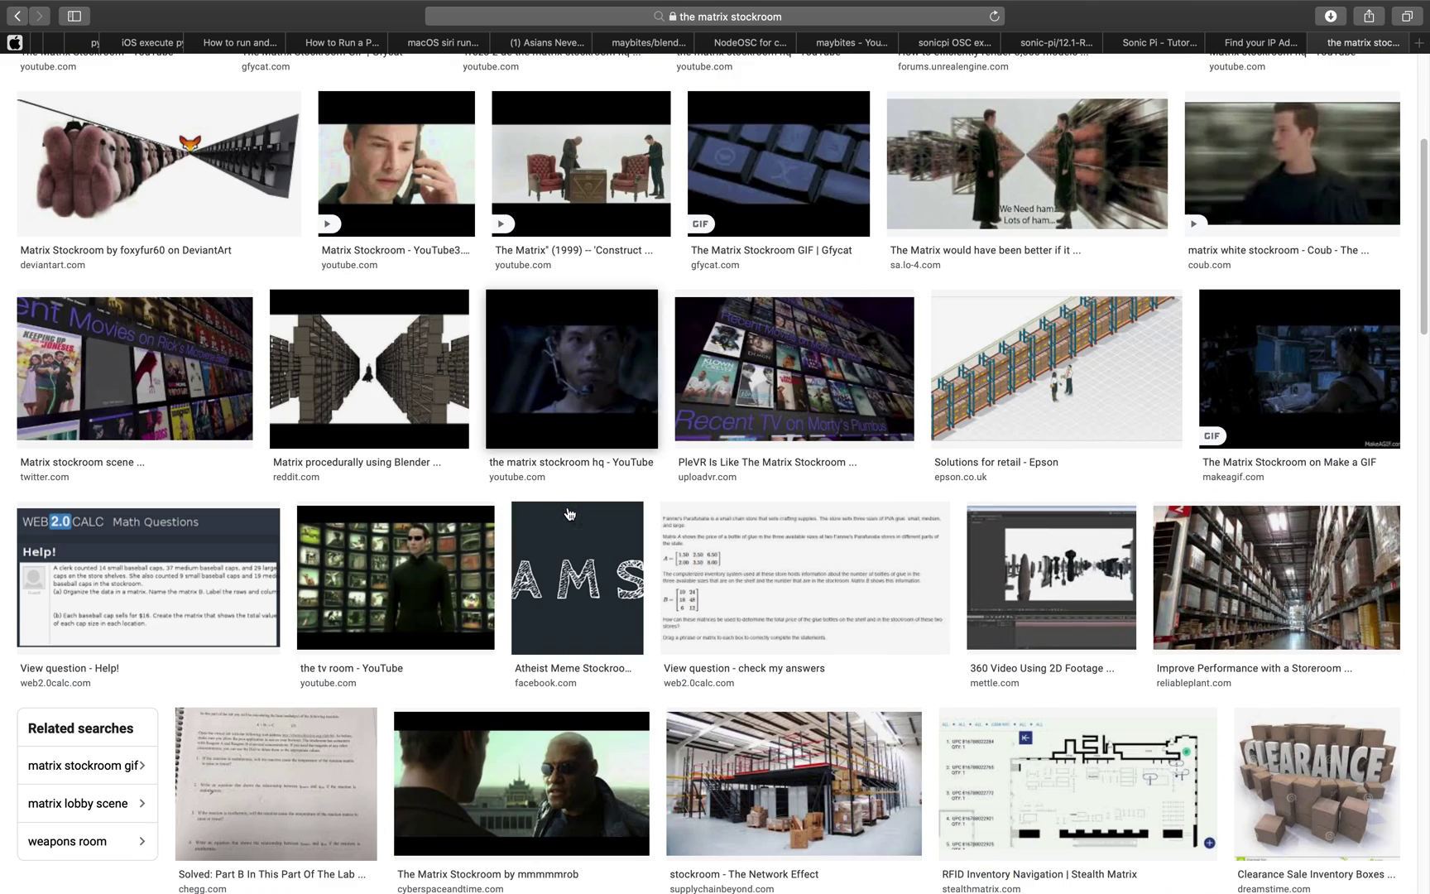
{"action": "scroll", "coordinate": [439, 377], "scroll_direction": "up", "scroll_amount": 4}
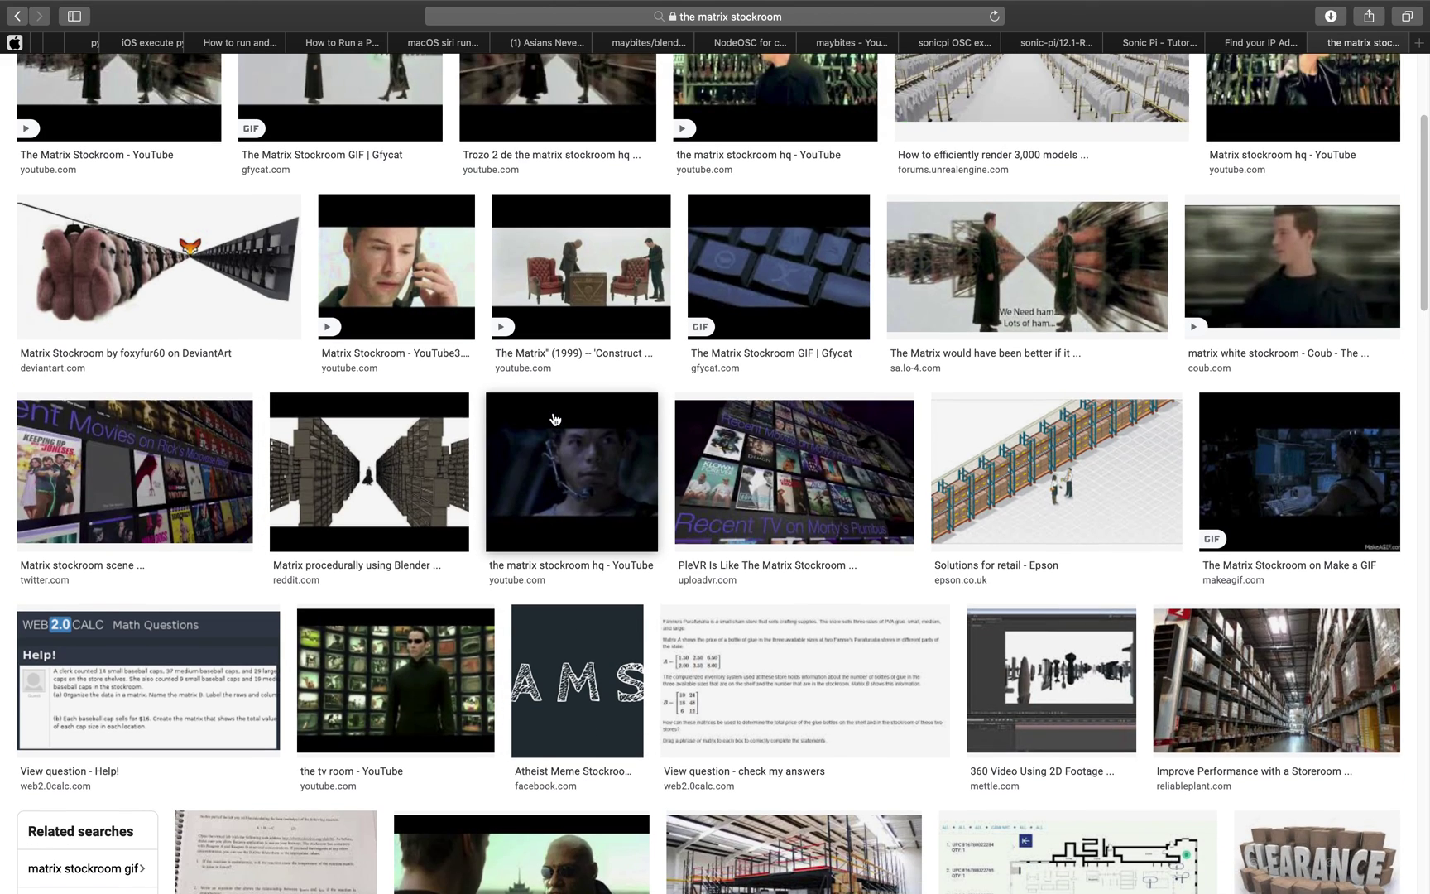
{"action": "scroll", "coordinate": [495, 391], "scroll_direction": "up", "scroll_amount": 1}
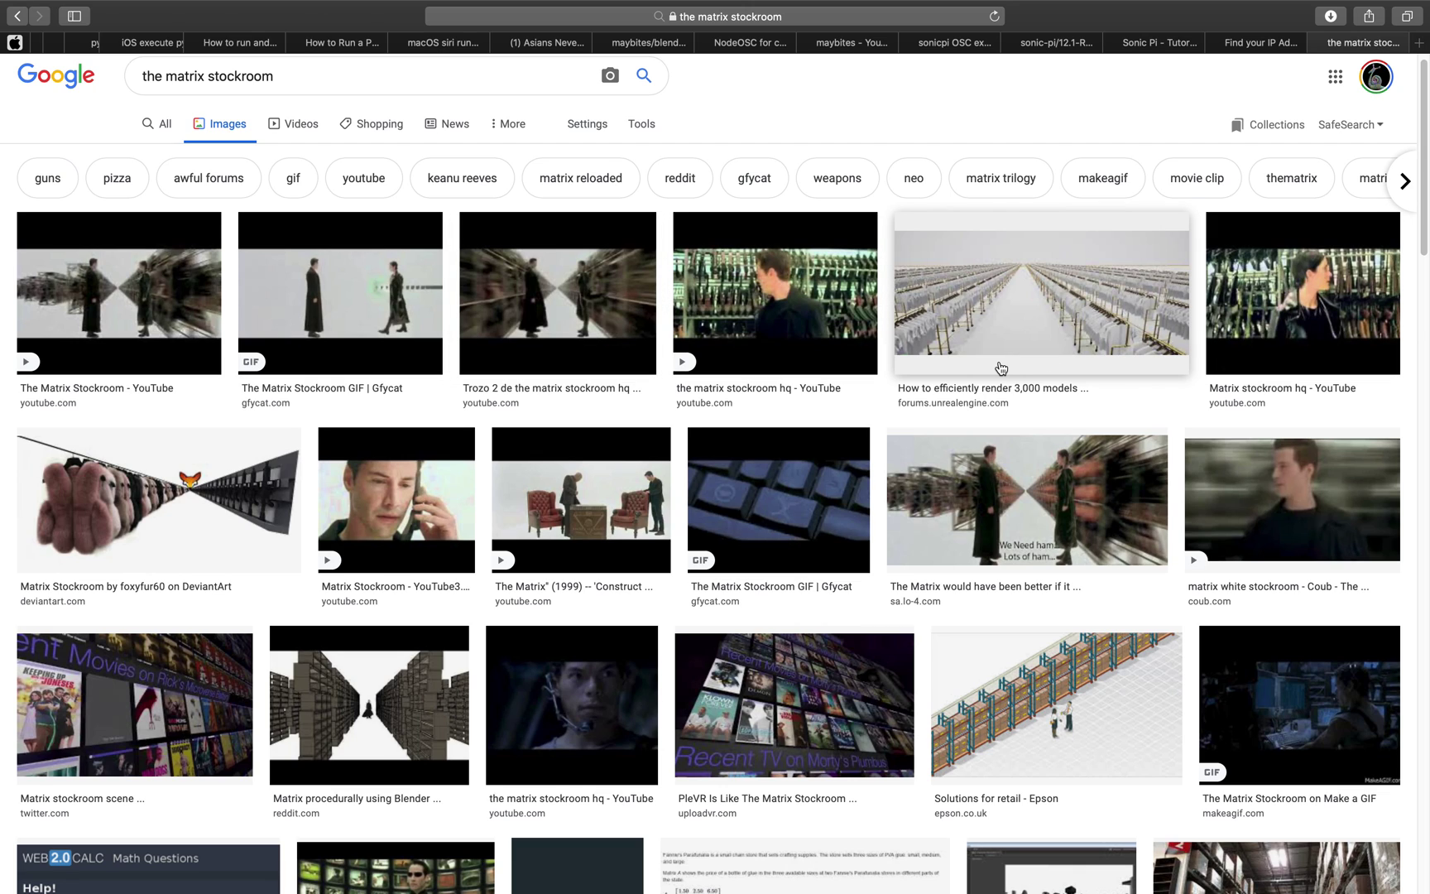
{"action": "key", "text": "ctrl+Left"}
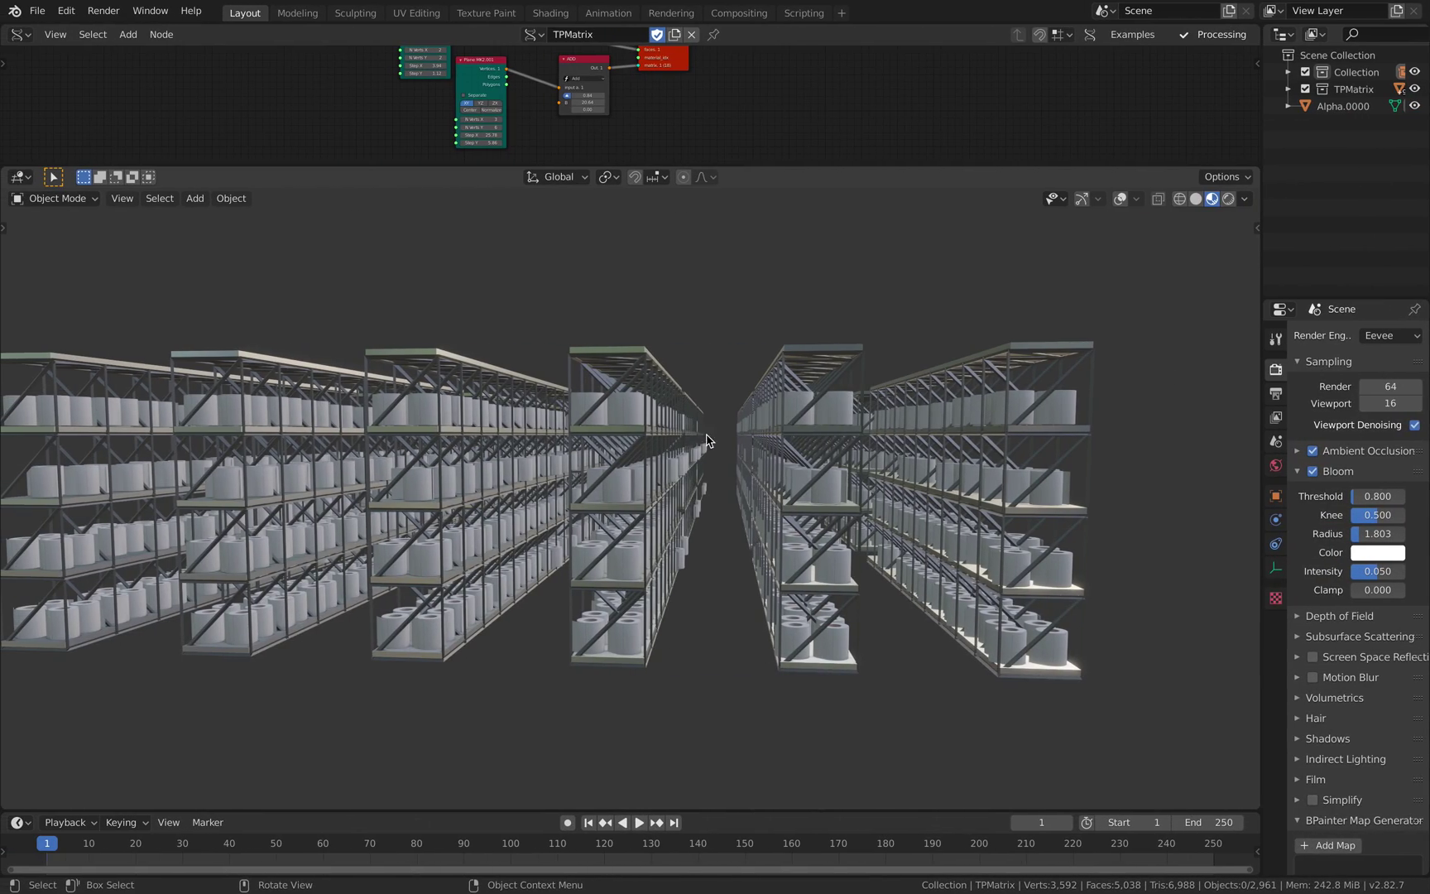
Raise the vertex count in the plane node to add more shelf units and inspect the resulting aisles.
{"action": "mouse_move", "coordinate": [707, 435]}
{"action": "middle_mouse_down"}
{"action": "mouse_move", "coordinate": [711, 406]}
{"action": "mouse_move", "coordinate": [685, 452]}
{"action": "middle_mouse_up"}
{"action": "middle_click_drag", "start_coordinate": [603, 511], "coordinate": [548, 153]}
{"action": "left_click", "coordinate": [499, 126]}
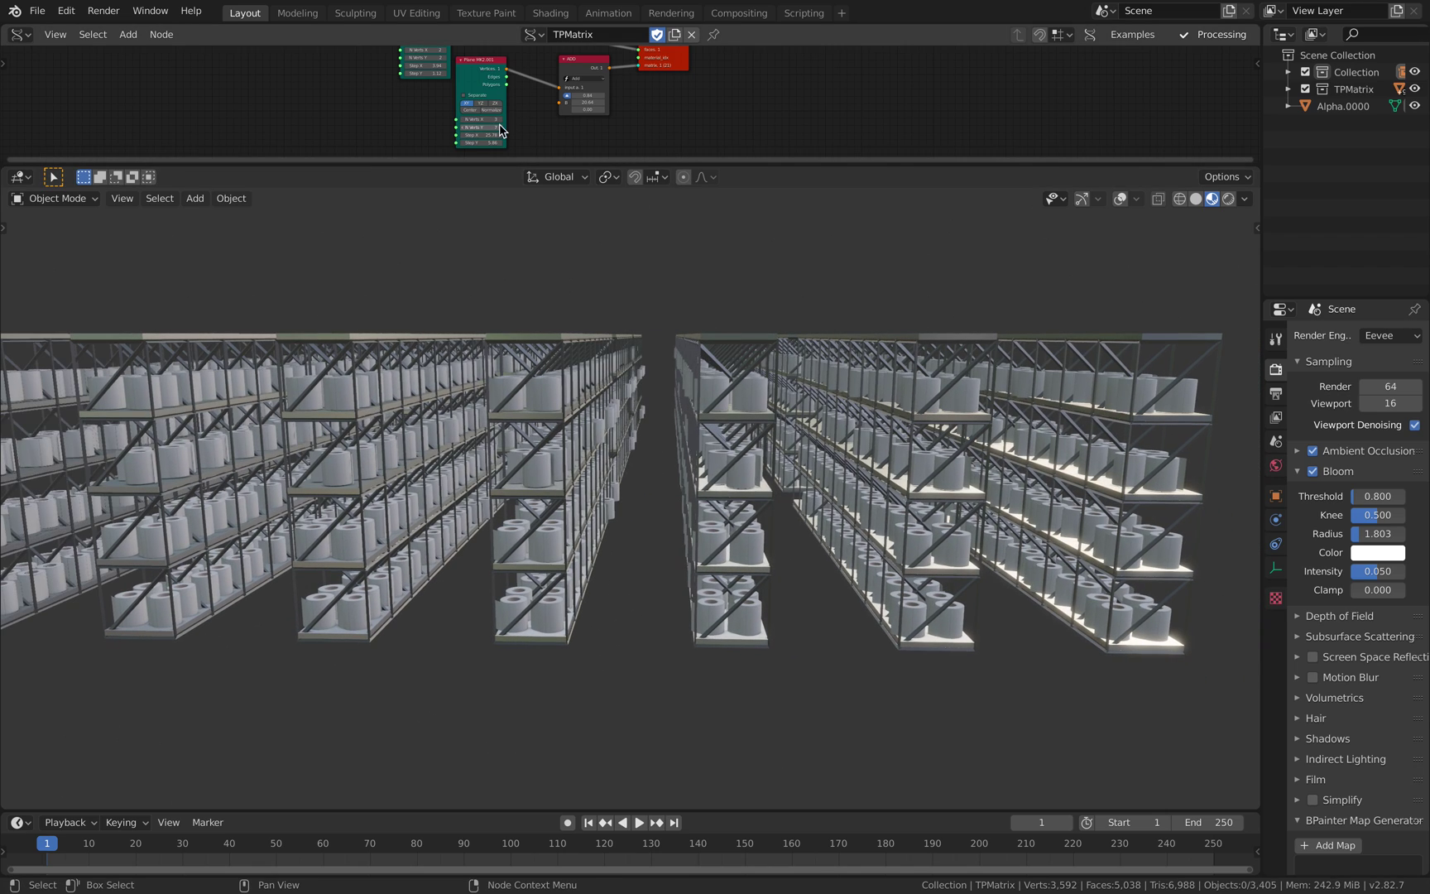
{"action": "left_click", "coordinate": [500, 124]}
{"action": "middle_click_drag", "start_coordinate": [648, 313], "coordinate": [381, 486]}
{"action": "scroll", "coordinate": [553, 486], "scroll_direction": "down", "scroll_amount": 3}
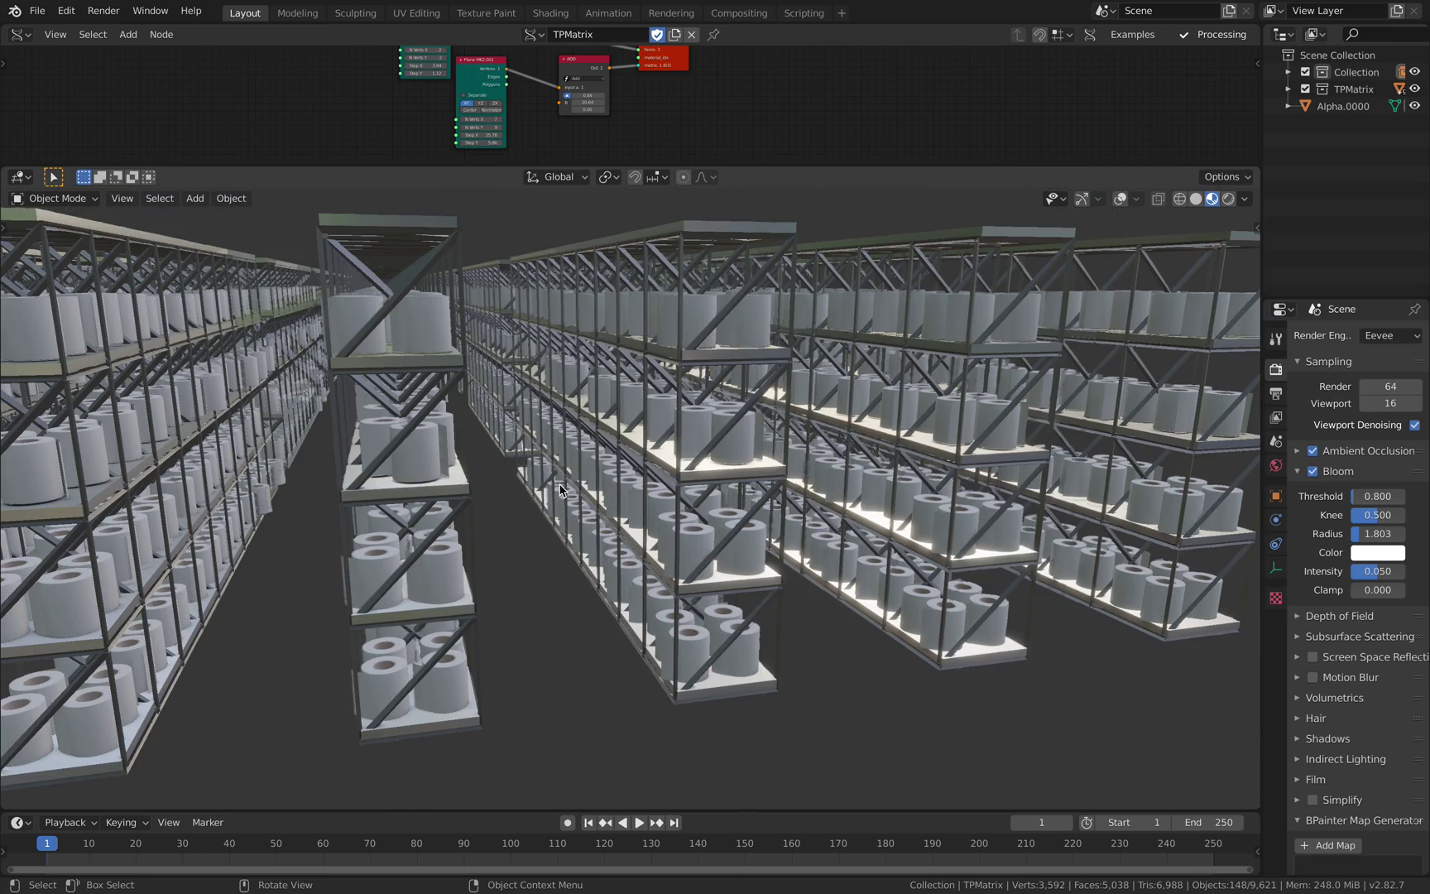
{"action": "middle_click_drag", "start_coordinate": [651, 423], "coordinate": [639, 422]}
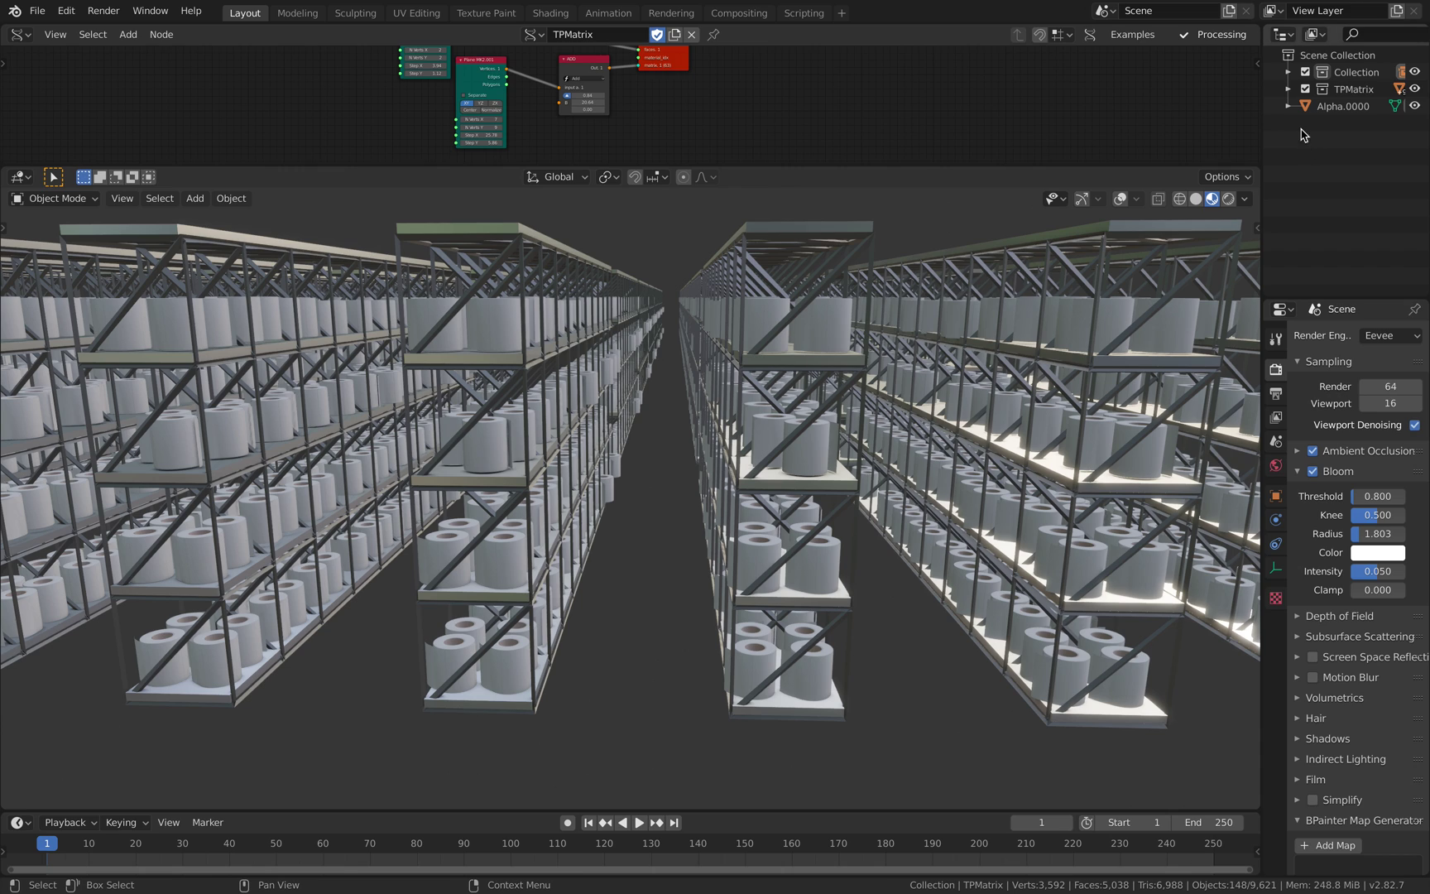
Start a new General file without saving the changes to toiletpaper_matrix_003.
{"action": "left_click", "coordinate": [38, 11]}
{"action": "mouse_move", "coordinate": [124, 29]}
{"action": "left_click", "coordinate": [234, 32]}
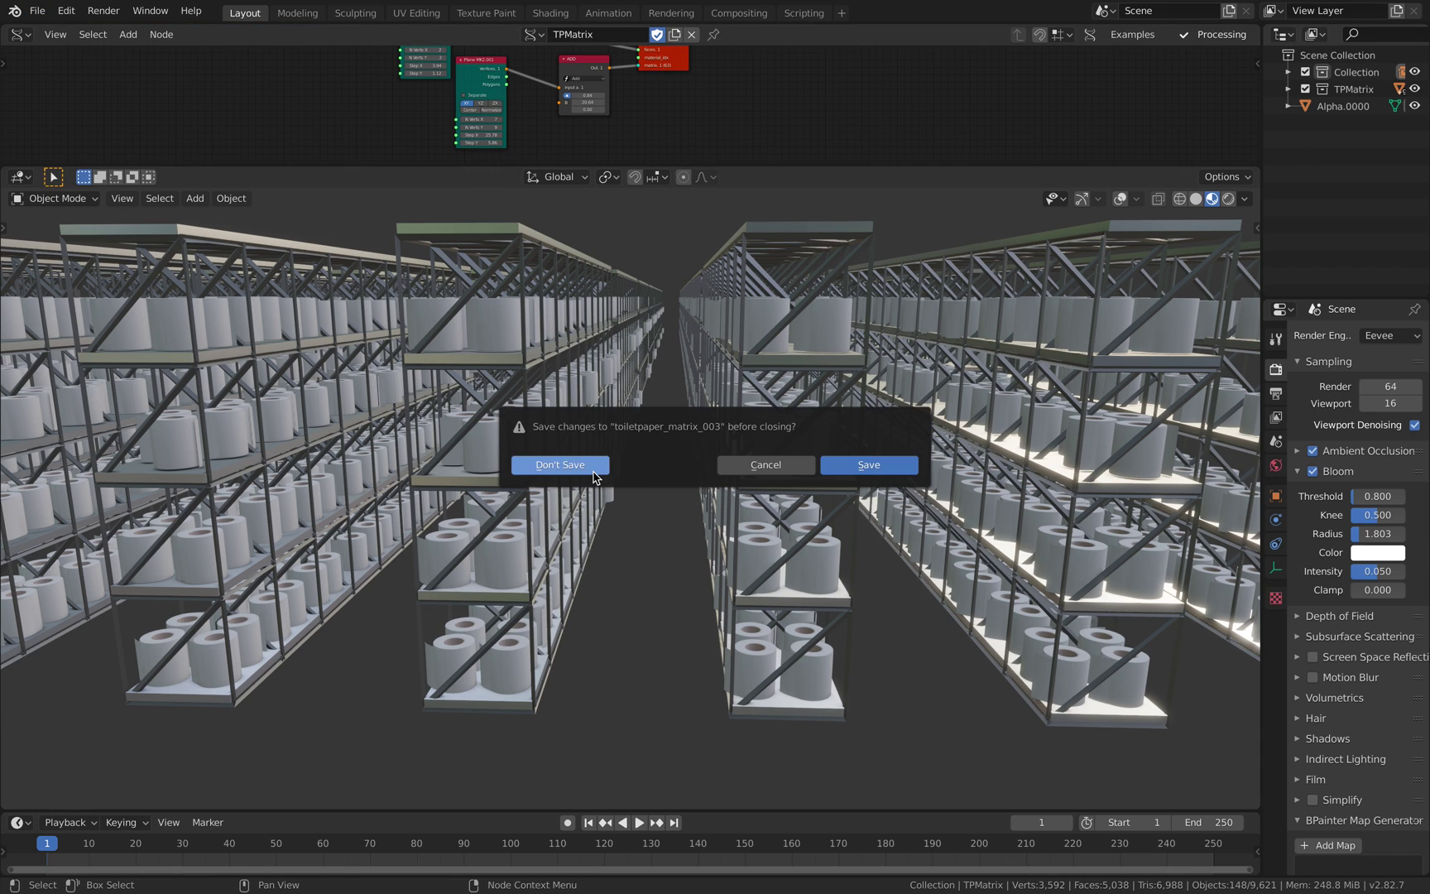
{"action": "key", "text": "Return"}
Delete the default light and camera from the scene.
{"action": "middle_click_drag", "start_coordinate": [643, 487], "coordinate": [708, 443]}
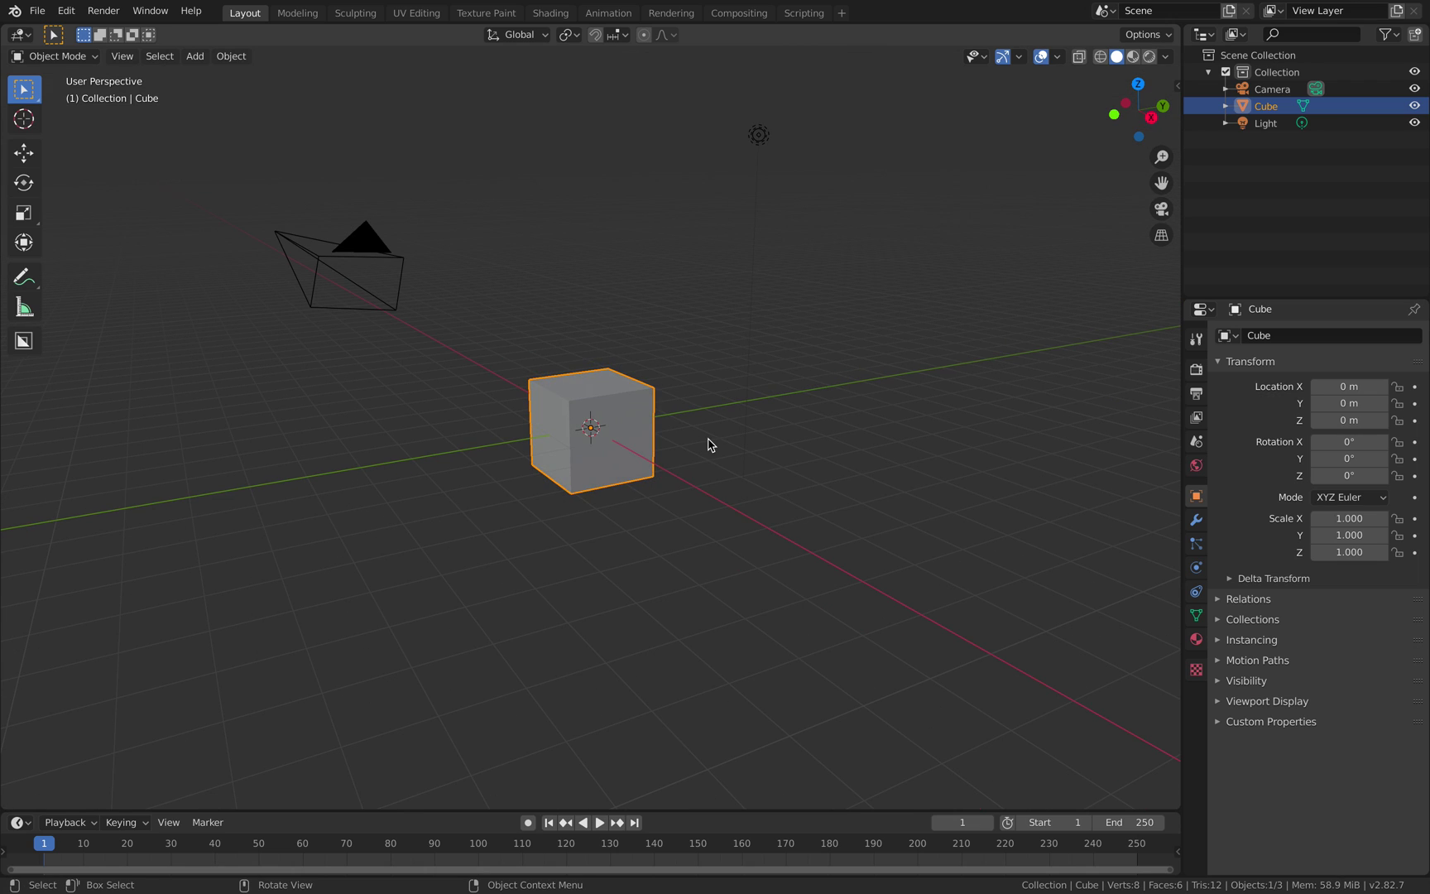
{"action": "left_click_drag", "start_coordinate": [1230, 296], "coordinate": [1232, 333]}
{"action": "middle_click_drag", "start_coordinate": [780, 282], "coordinate": [748, 297], "text": "shift"}
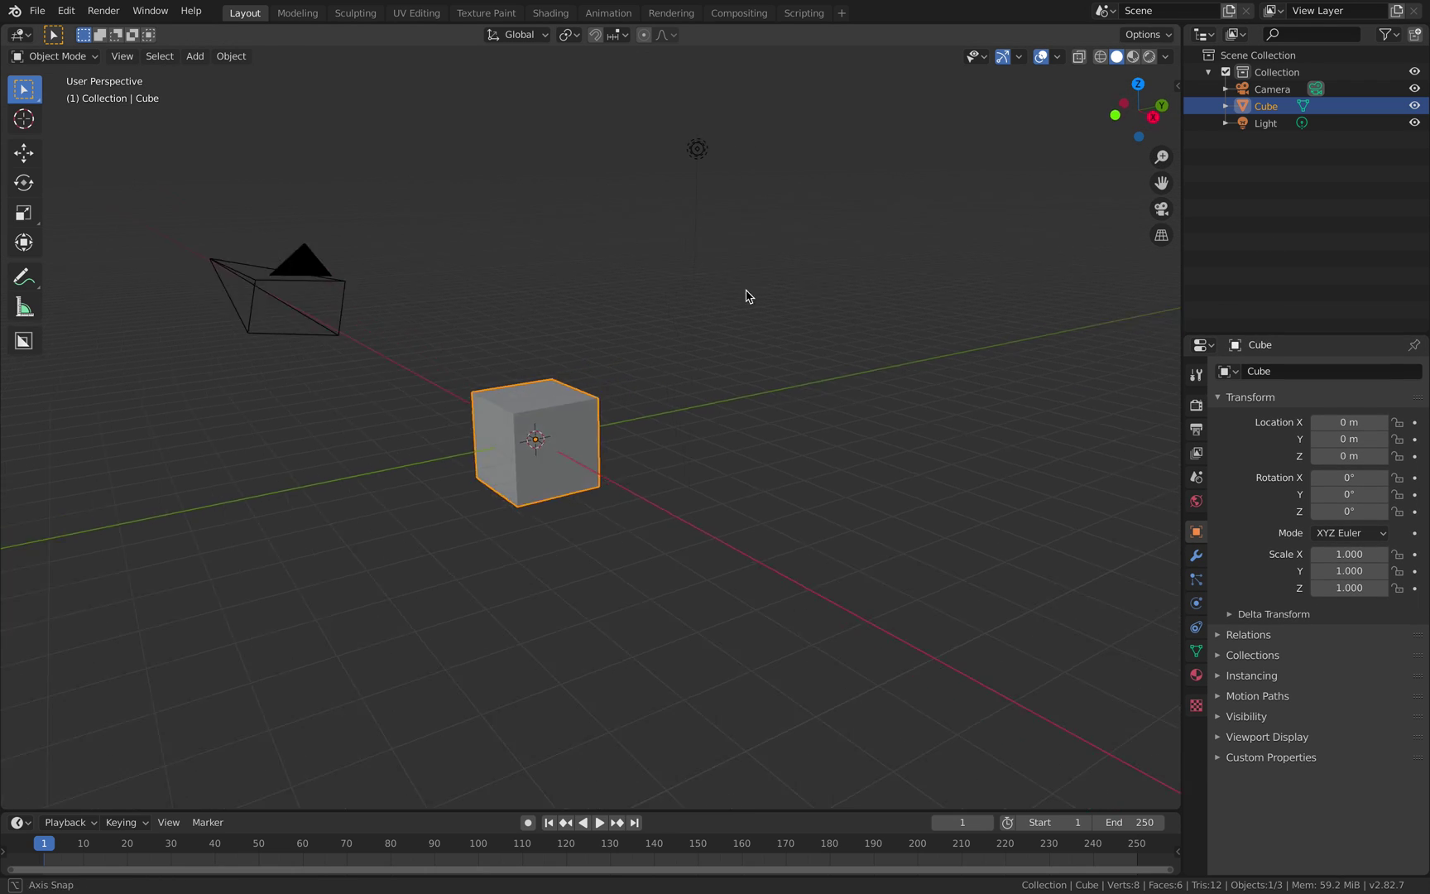
{"action": "left_click", "coordinate": [700, 149]}
{"action": "left_click", "coordinate": [310, 263], "text": "shift"}
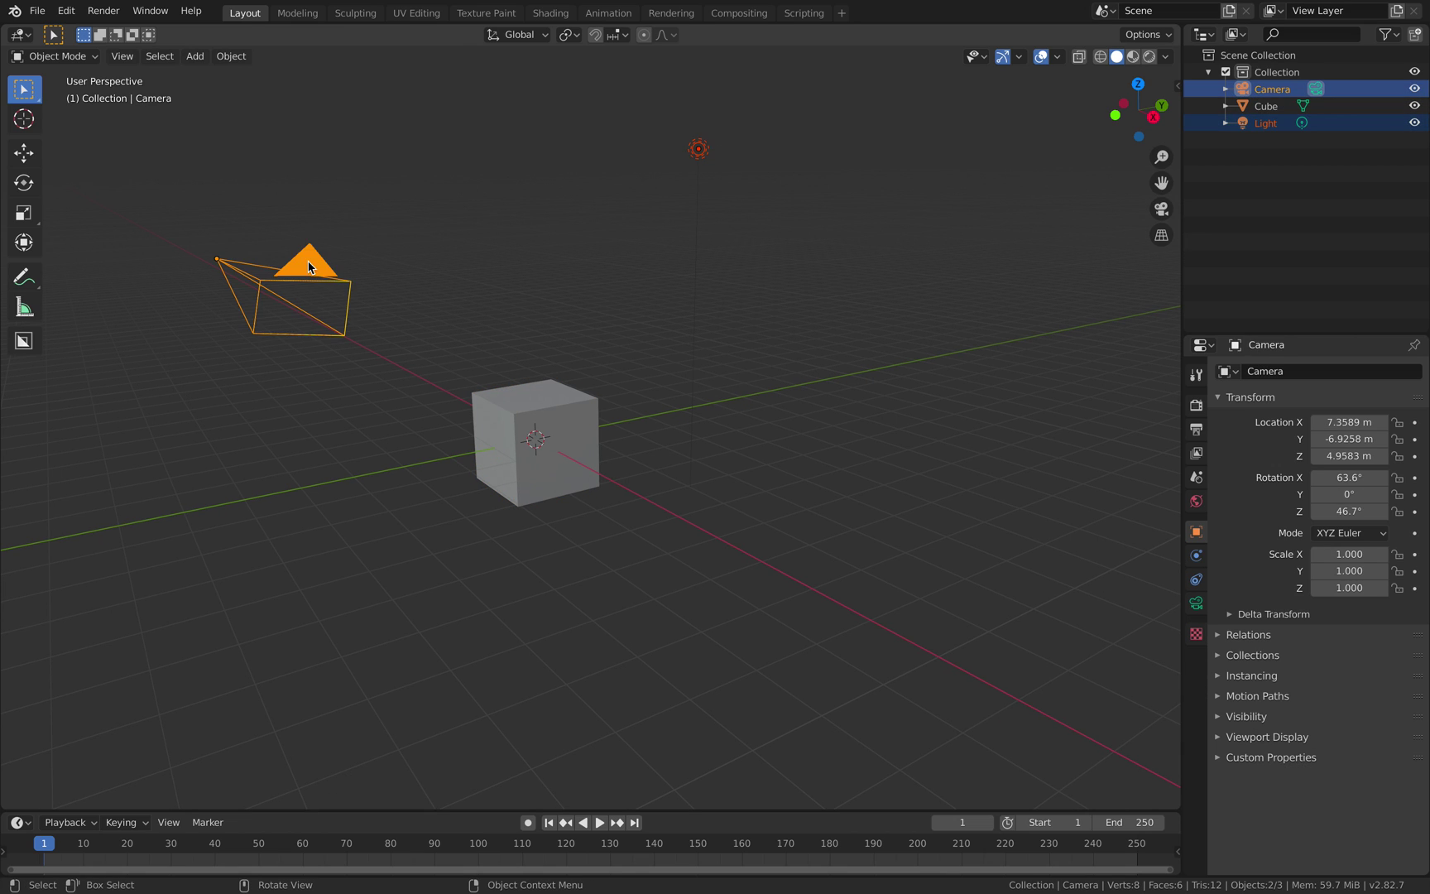
{"action": "key", "text": "Delete"}
Duplicate the cube about 1.9 m upward, scale the copy to about 0.72 and shift it slightly along Y.
{"action": "middle_click_drag", "start_coordinate": [559, 287], "coordinate": [510, 424], "text": "shift"}
{"action": "left_click", "coordinate": [509, 424]}
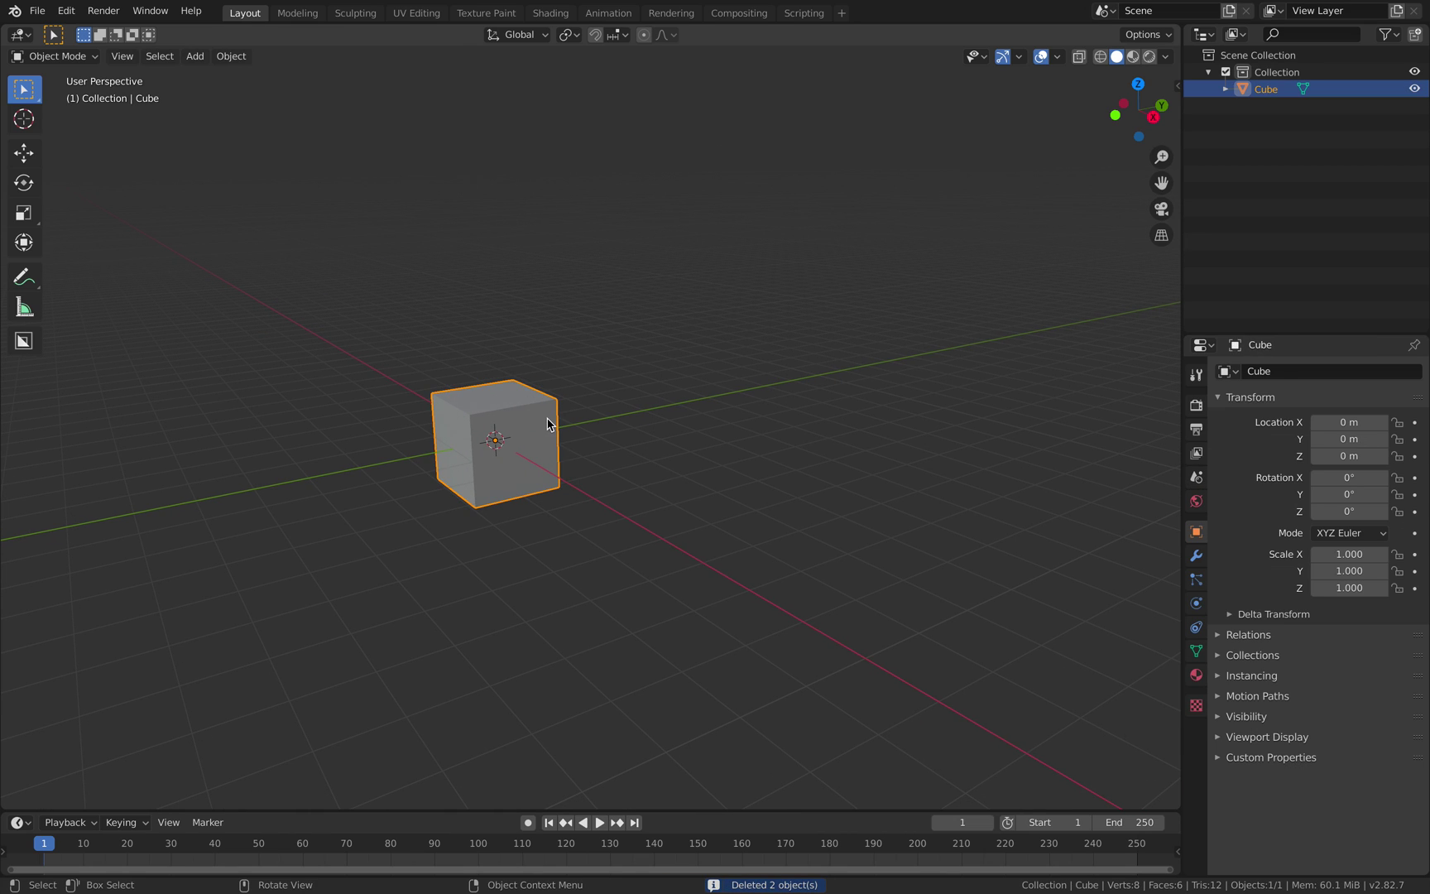
{"action": "key", "text": "shift+d"}
{"action": "key", "text": "z"}
{"action": "left_click", "coordinate": [580, 347]}
{"action": "key", "text": "s"}
{"action": "left_click", "coordinate": [565, 381]}
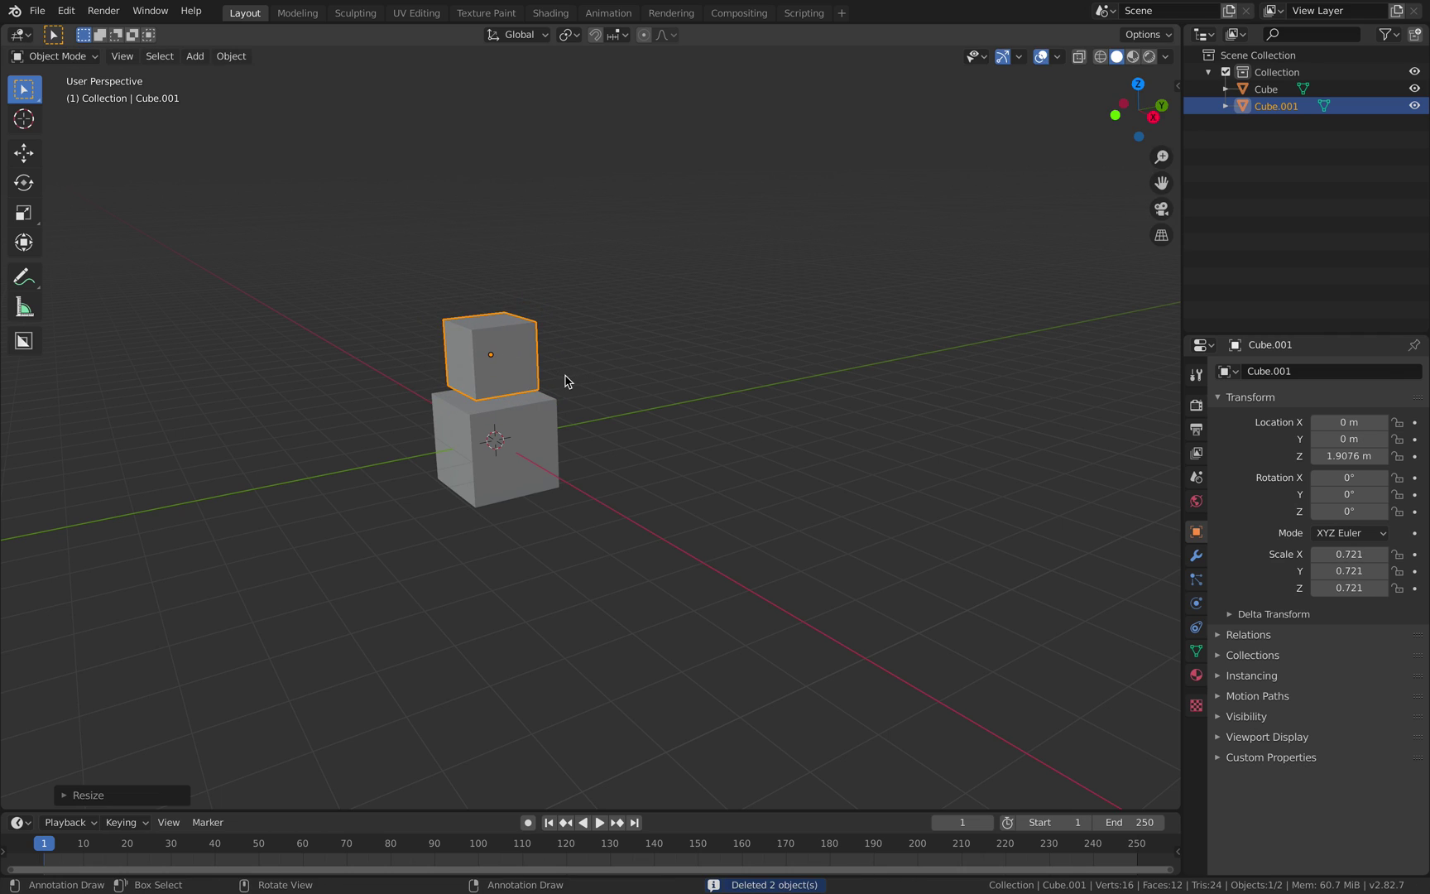
{"action": "key", "text": "g"}
{"action": "key", "text": "y"}
{"action": "left_click", "coordinate": [572, 390]}
Duplicate the smaller cube upward to a Z location of about 3.4 m, scale it to about 0.94 and shift it slightly along Y.
{"action": "key", "text": "shift+d"}
{"action": "key", "text": "z"}
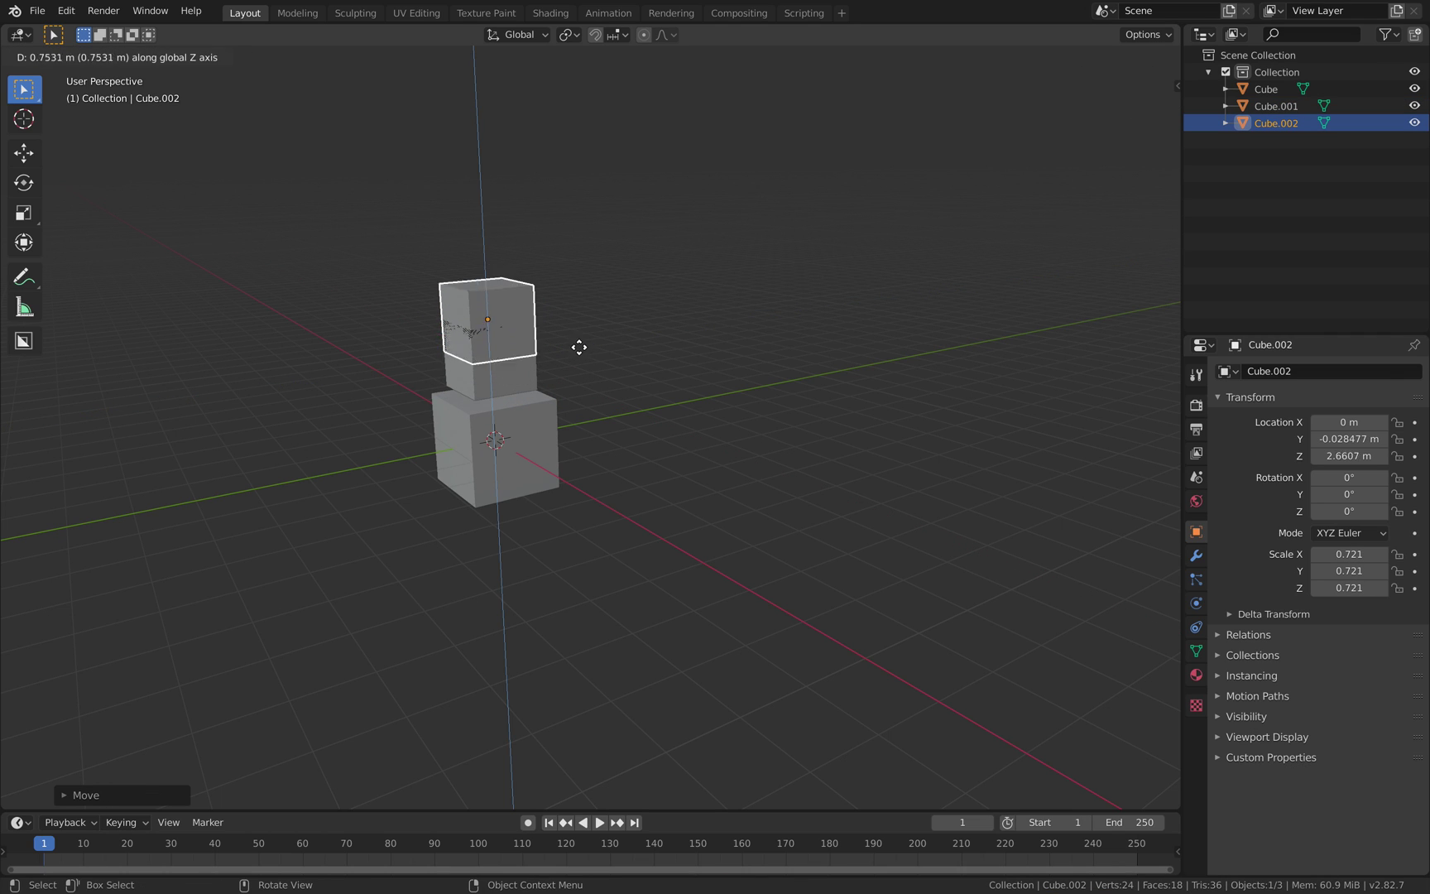
{"action": "left_click", "coordinate": [578, 331]}
{"action": "key", "text": "s"}
{"action": "left_click", "coordinate": [607, 335]}
{"action": "key", "text": "g"}
{"action": "key", "text": "y"}
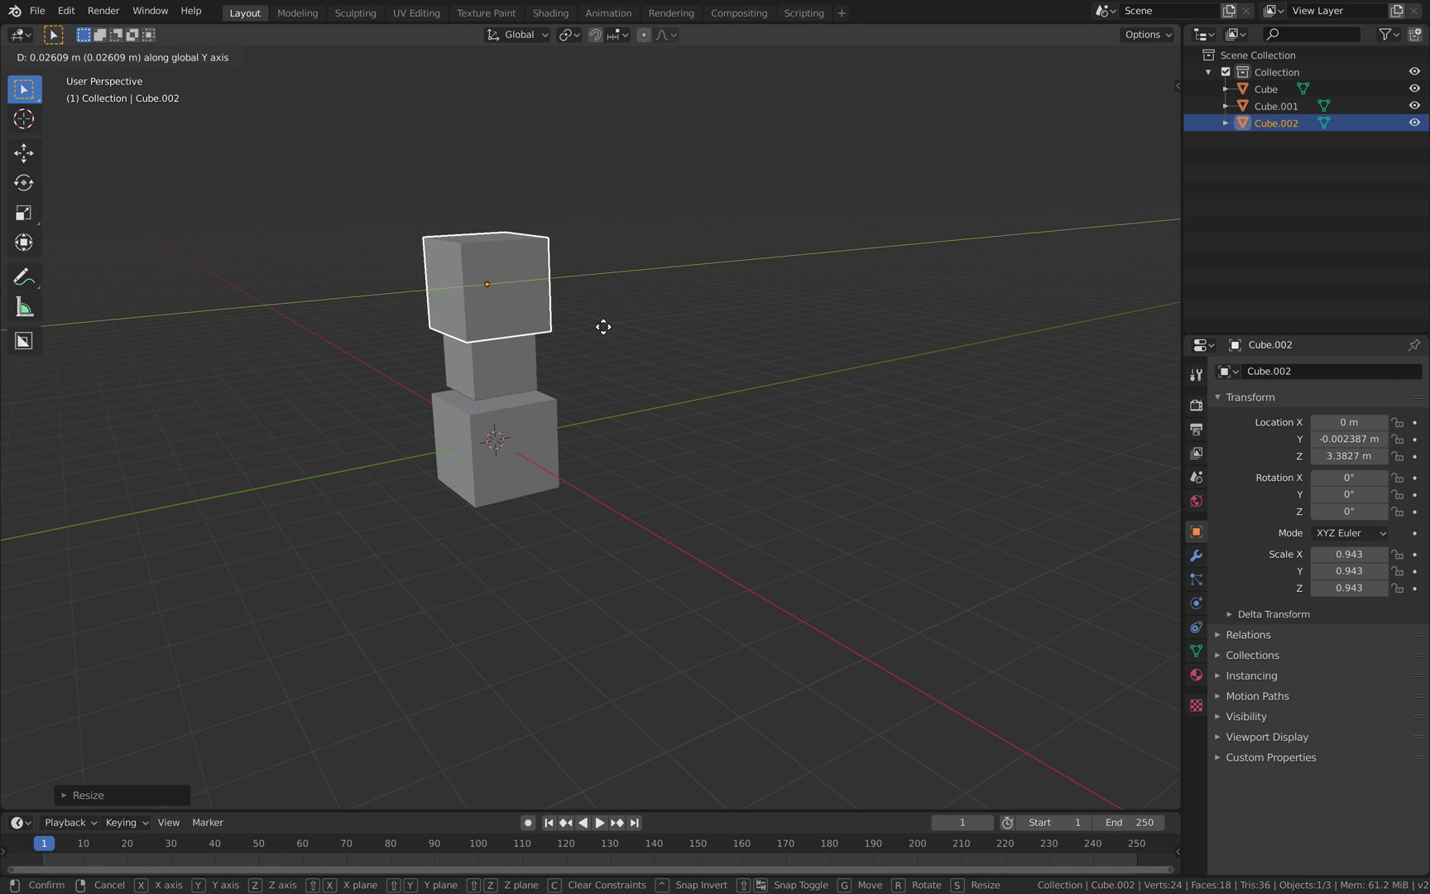
{"action": "left_click", "coordinate": [607, 333]}
{"action": "mouse_move", "coordinate": [625, 356]}
{"action": "middle_mouse_down"}
{"action": "mouse_move", "coordinate": [603, 377]}
{"action": "mouse_move", "coordinate": [606, 351]}
{"action": "middle_mouse_up"}
{"action": "left_click", "coordinate": [644, 349]}
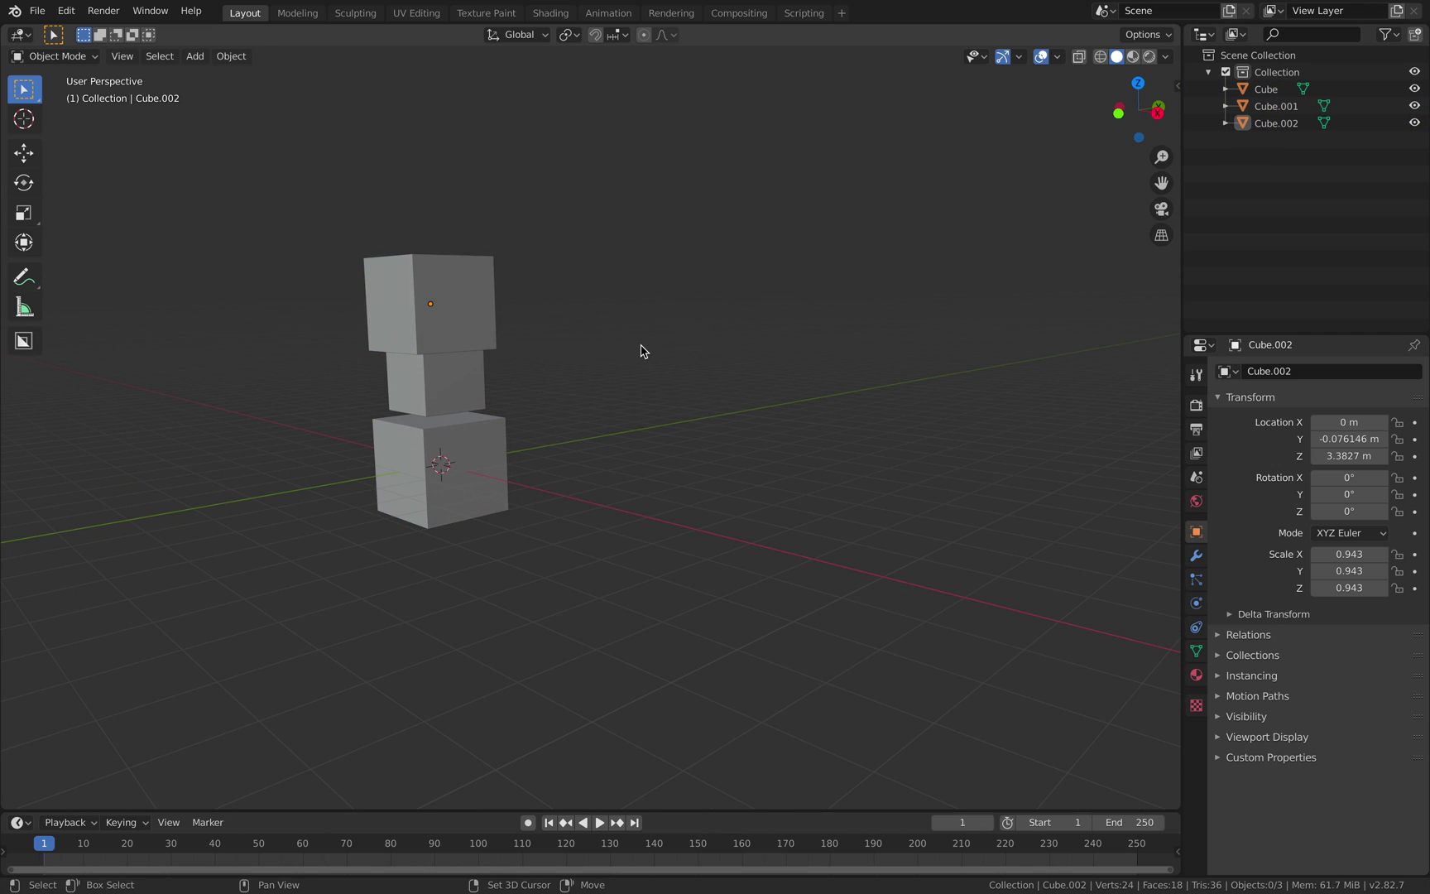
Add a collection instance of the cube stack and move it about 3.9 m along X.
{"action": "key", "text": "shift+a"}
{"action": "mouse_move", "coordinate": [636, 662]}
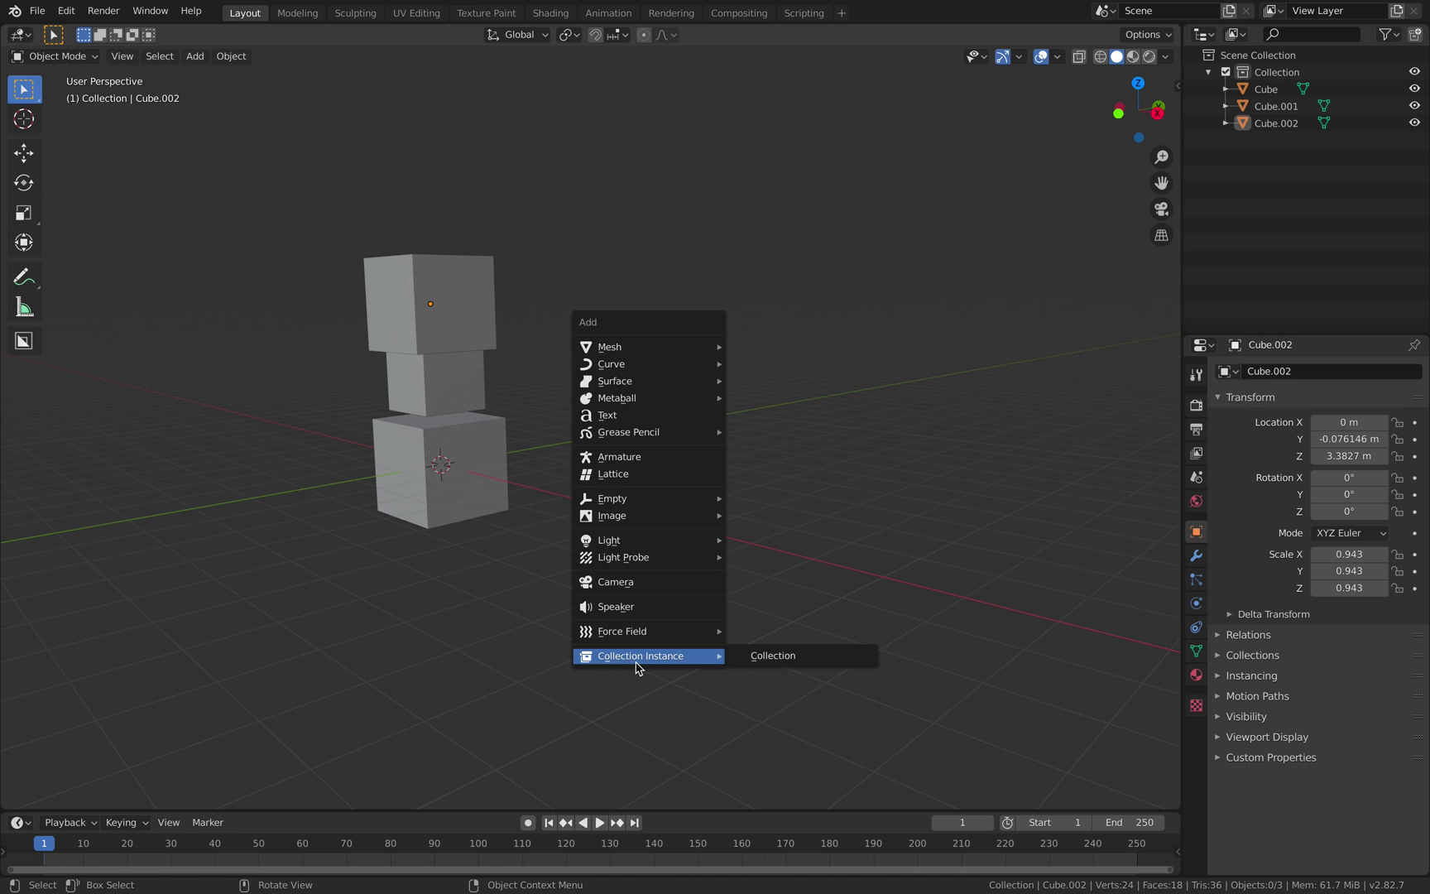
{"action": "left_click", "coordinate": [761, 659]}
{"action": "middle_click_drag", "start_coordinate": [591, 406], "coordinate": [634, 454]}
{"action": "key", "text": "g"}
{"action": "key", "text": "x"}
{"action": "left_click", "coordinate": [766, 506]}
{"action": "middle_click_drag", "start_coordinate": [767, 506], "coordinate": [521, 331]}
{"action": "left_click", "coordinate": [484, 314]}
{"action": "left_click", "coordinate": [694, 327]}
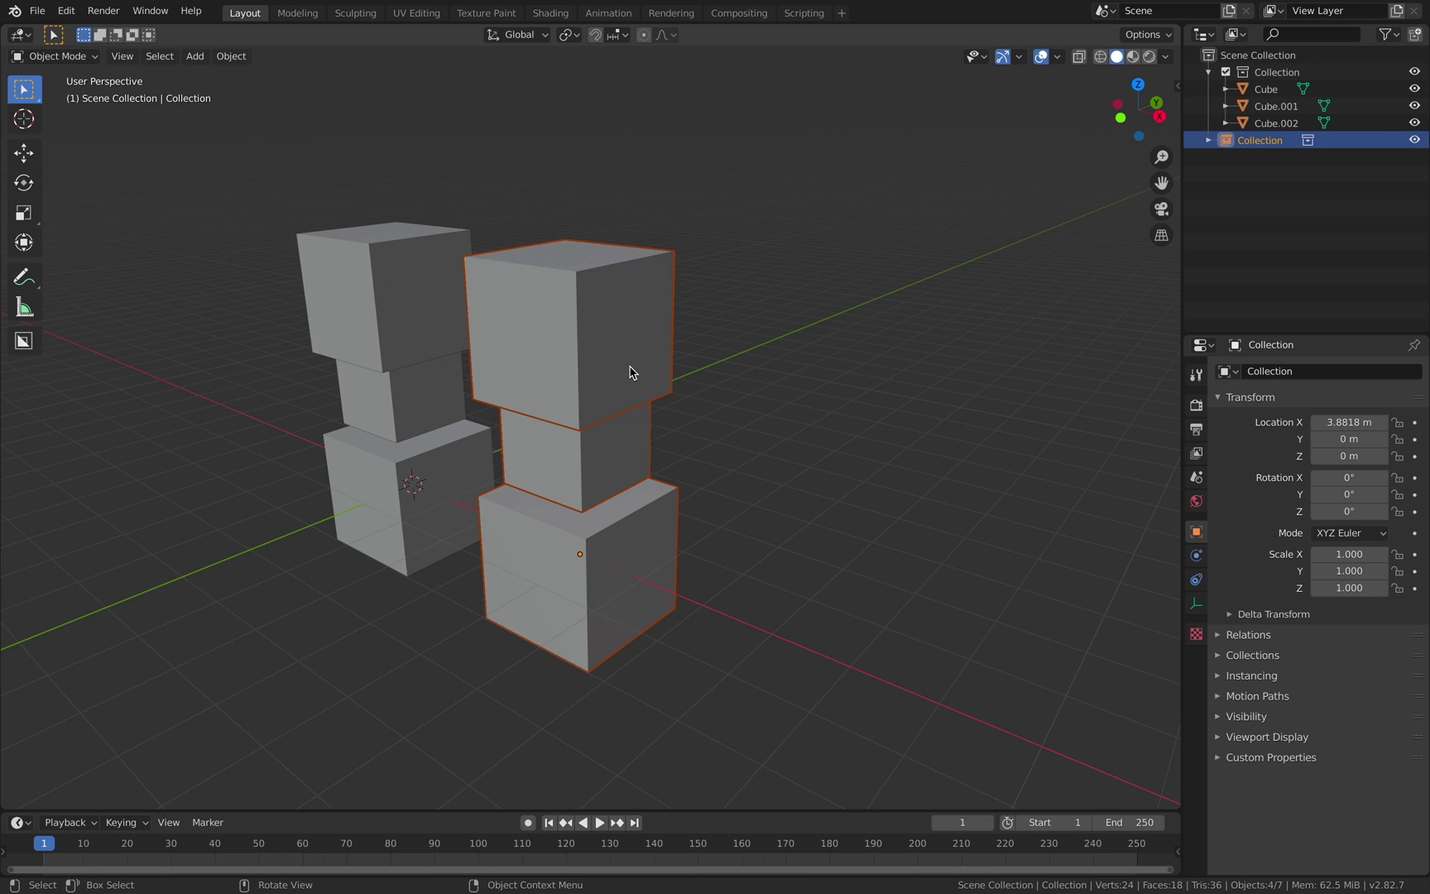
Expand the instance in the outliner and rename the source collection holding the three cubes as Box.
{"action": "middle_click_drag", "start_coordinate": [629, 371], "coordinate": [662, 364]}
{"action": "left_click", "coordinate": [1209, 140]}
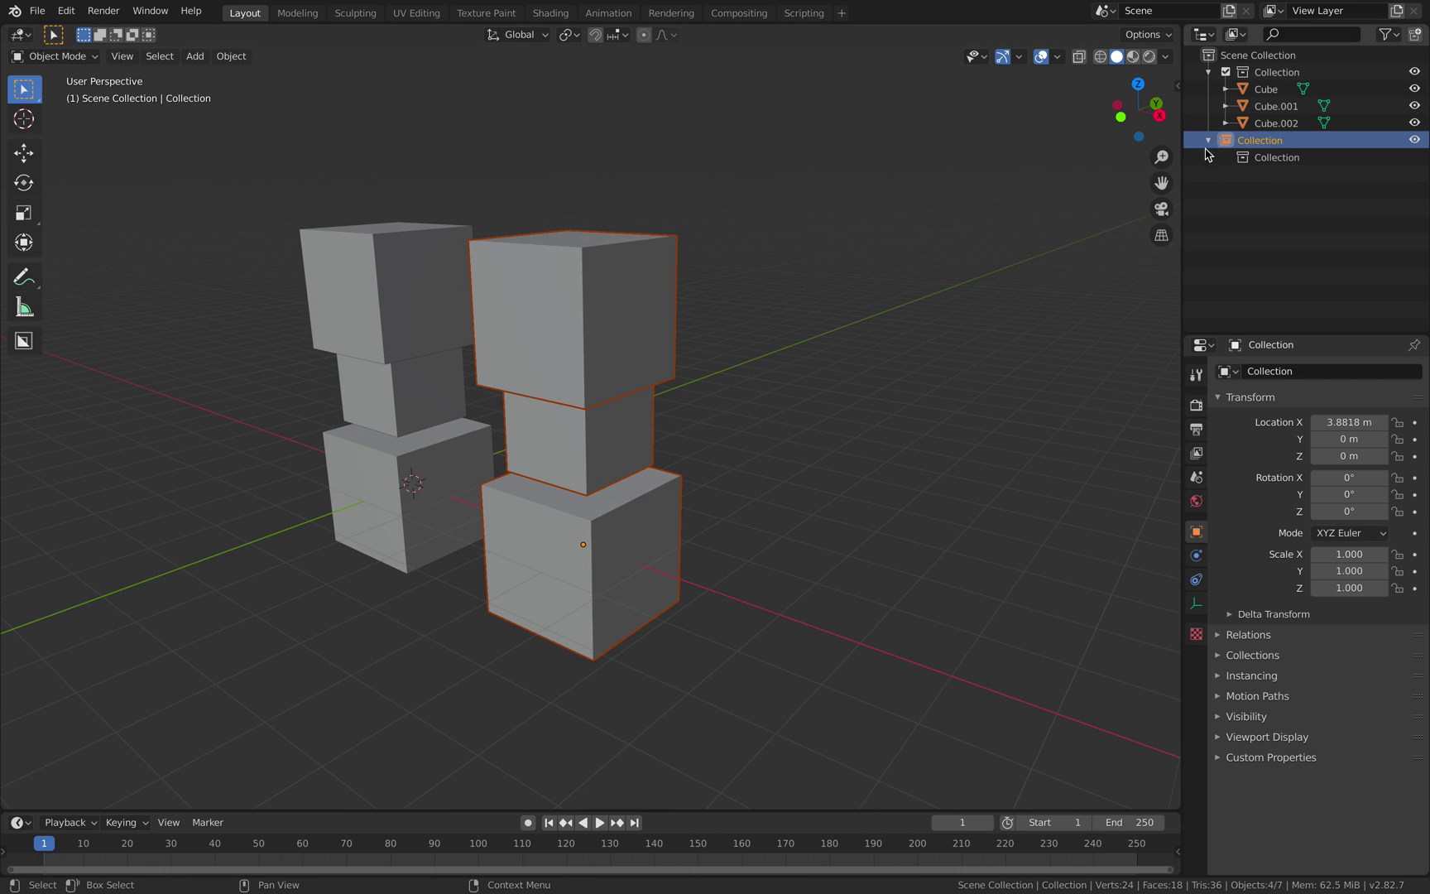
{"action": "left_click", "coordinate": [1266, 74]}
{"action": "double_click", "coordinate": [1266, 74]}
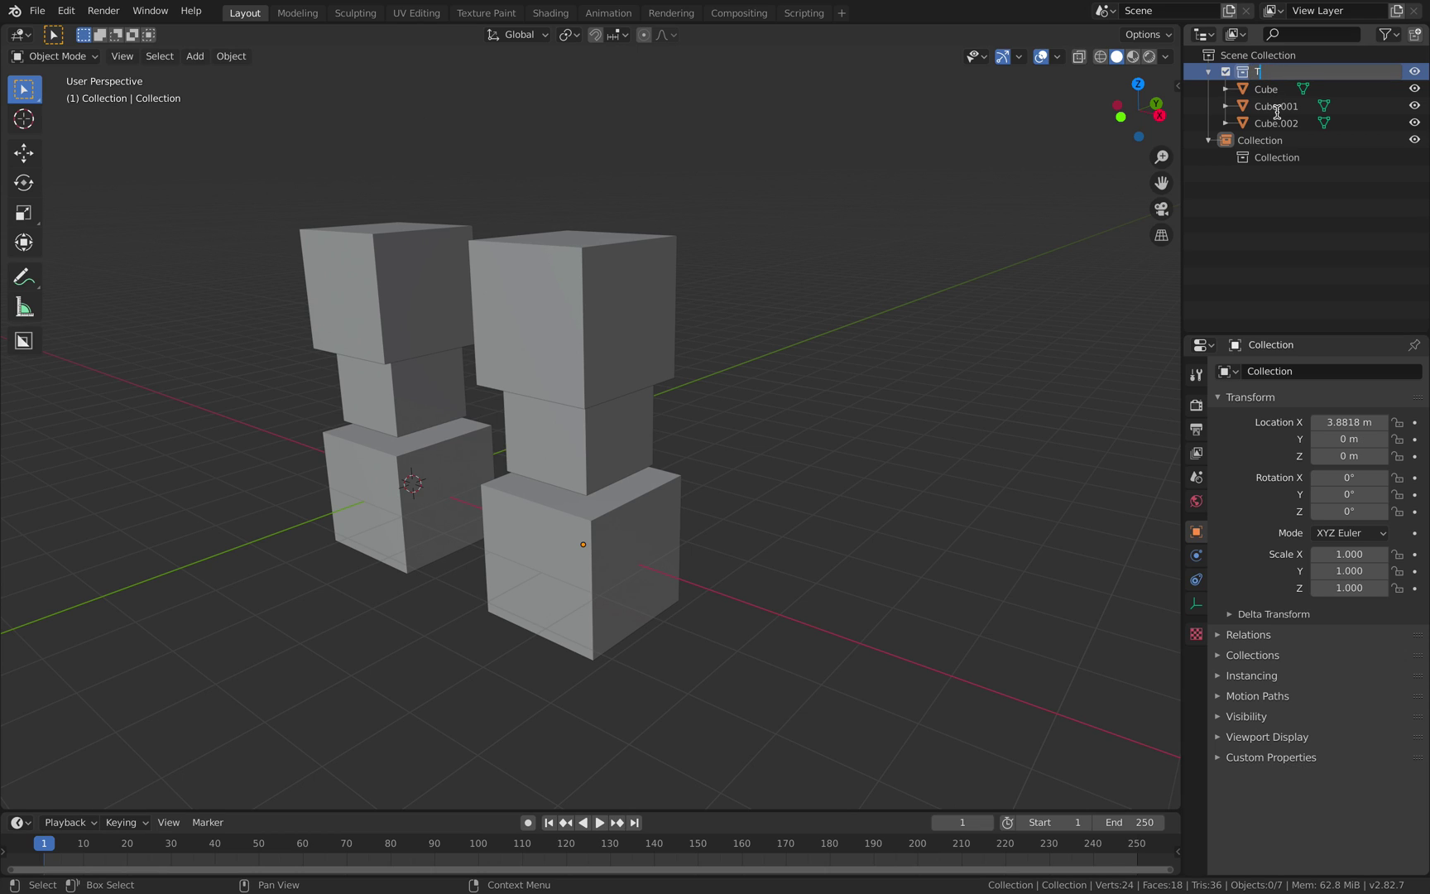
{"action": "key", "text": "Return"}
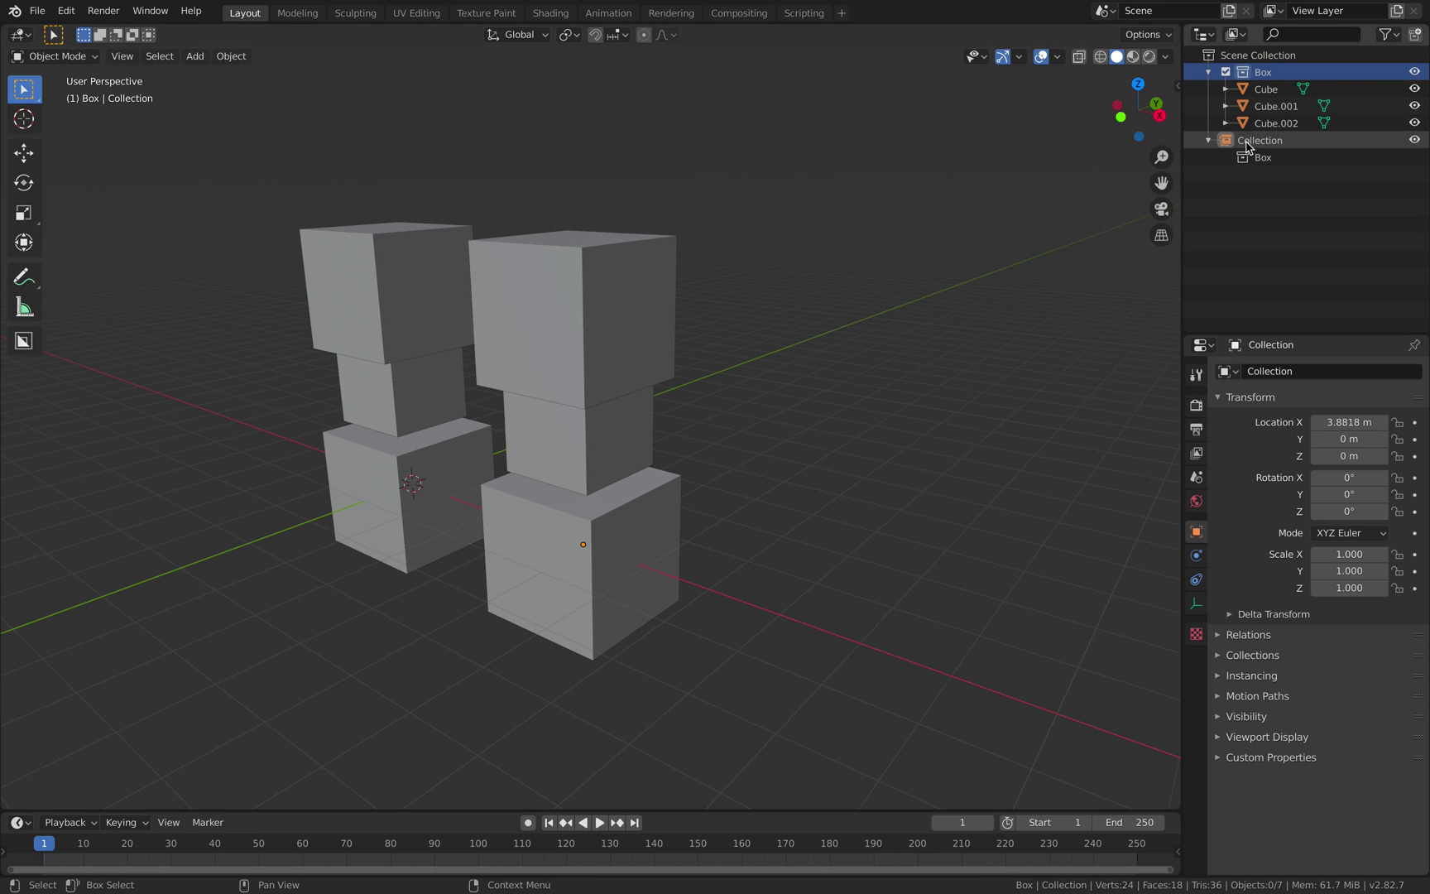
Duplicate the collection instance about 2.5 m along X.
{"action": "left_click", "coordinate": [1251, 143]}
{"action": "left_click", "coordinate": [1242, 56]}
{"action": "left_click", "coordinate": [1271, 143]}
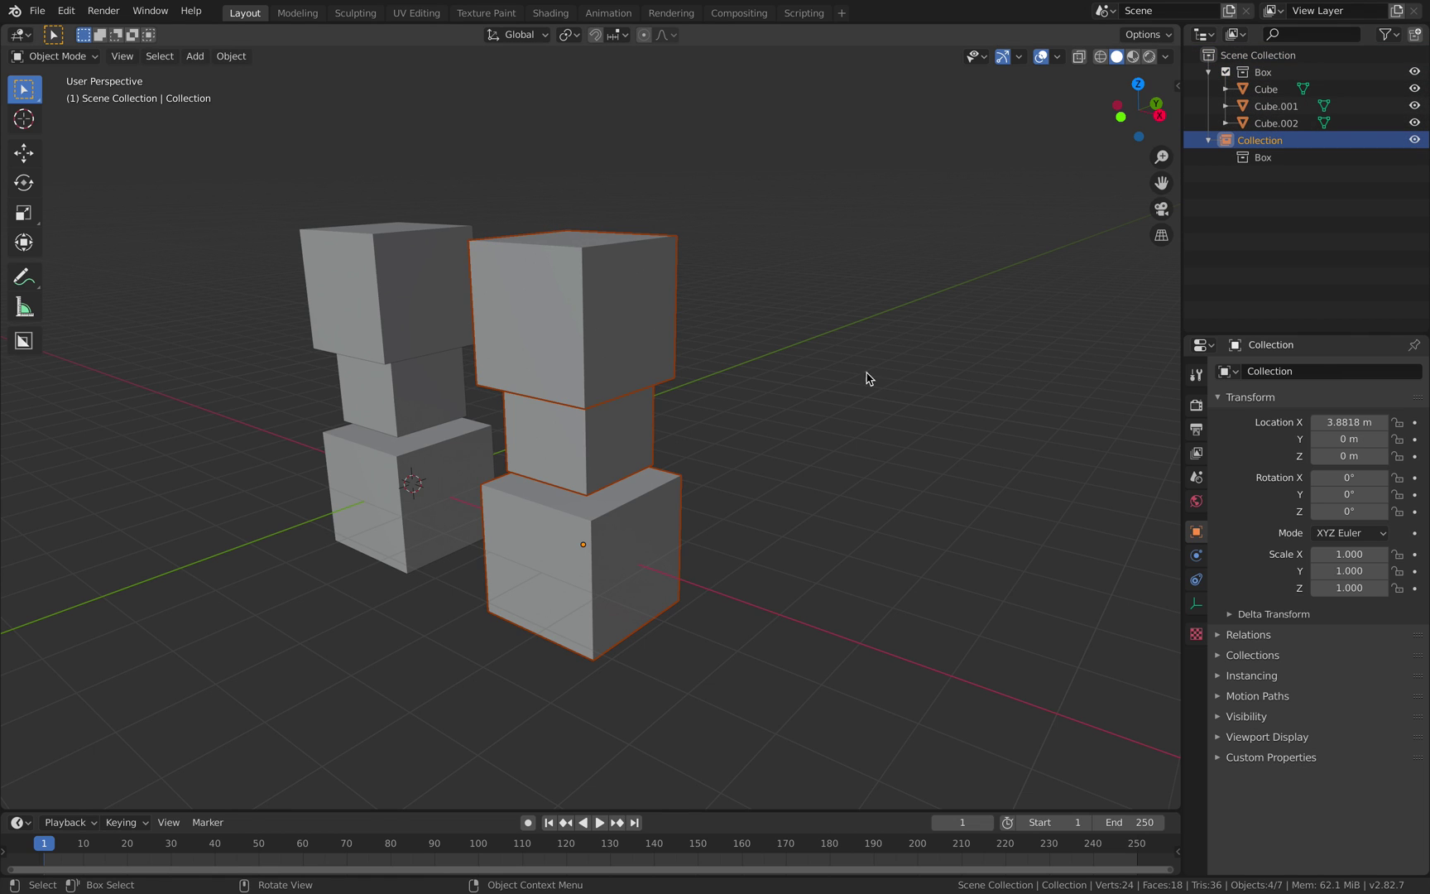
{"action": "middle_click_drag", "start_coordinate": [754, 410], "coordinate": [741, 344], "text": "shift"}
{"action": "scroll", "coordinate": [685, 388], "scroll_direction": "down", "scroll_amount": 3}
{"action": "middle_click_drag", "start_coordinate": [613, 489], "coordinate": [693, 487]}
{"action": "key", "text": "shift+d"}
{"action": "key", "text": "x"}
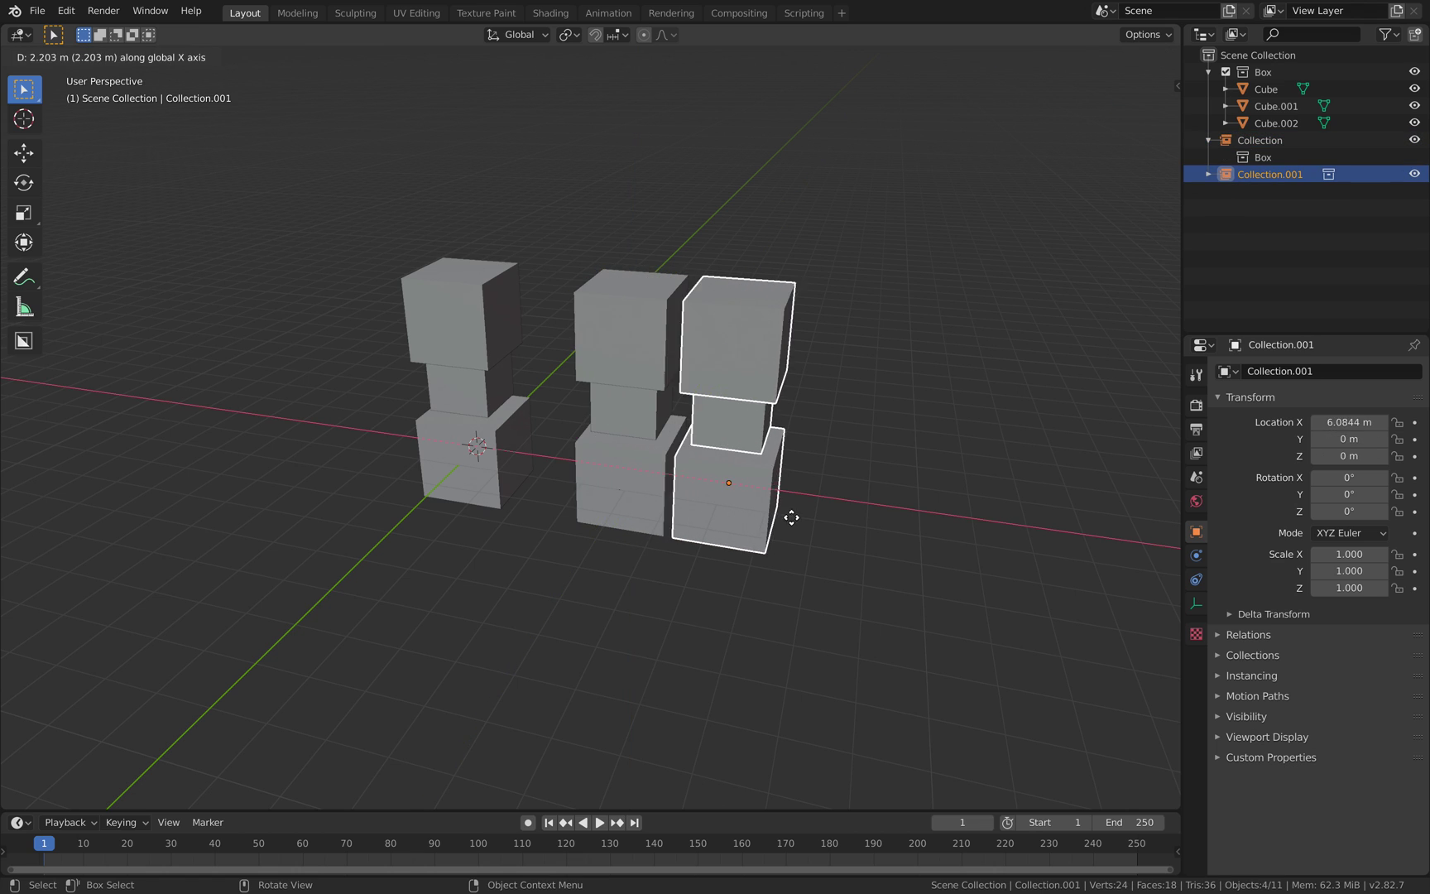
{"action": "left_click", "coordinate": [791, 518]}
Repeat the instance duplication along X six more times to form a row.
{"action": "key", "text": "shift+r"}
{"action": "key", "text": "shift+r"}
{"action": "key", "text": "shift+r"}
{"action": "key", "text": "shift+r"}
{"action": "key", "text": "shift+r"}
{"action": "key", "text": "shift+r"}
{"action": "scroll", "coordinate": [613, 446], "scroll_direction": "down", "scroll_amount": 3}
{"action": "key", "text": "a"}
{"action": "left_click_drag", "start_coordinate": [418, 331], "coordinate": [856, 507]}
{"action": "middle_click_drag", "start_coordinate": [853, 505], "coordinate": [715, 535]}
{"action": "key", "text": "shift+d"}
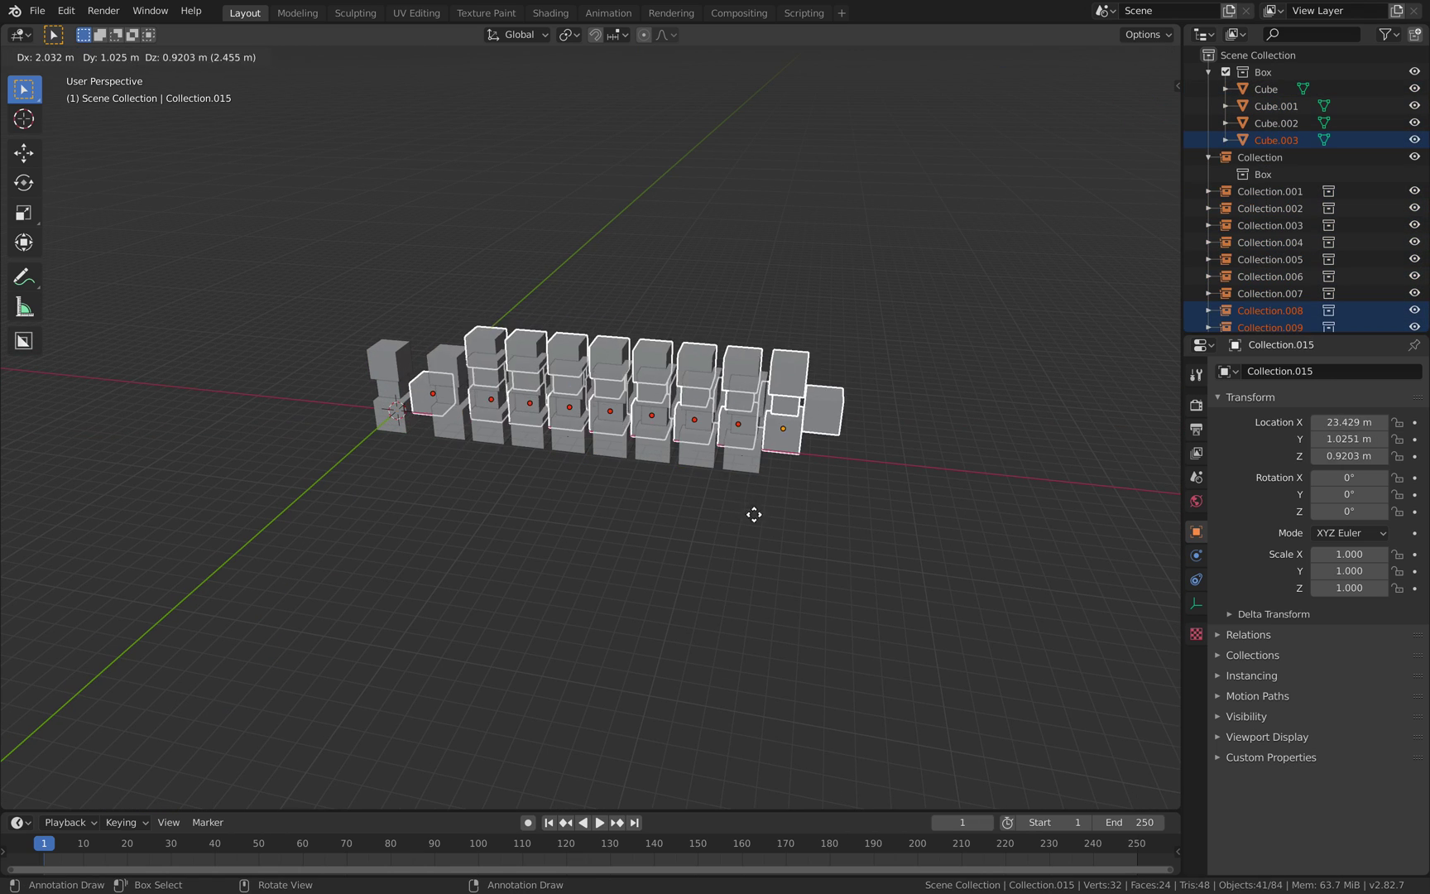
{"action": "left_click", "coordinate": [767, 414]}
{"action": "key", "text": "ctrl+z"}
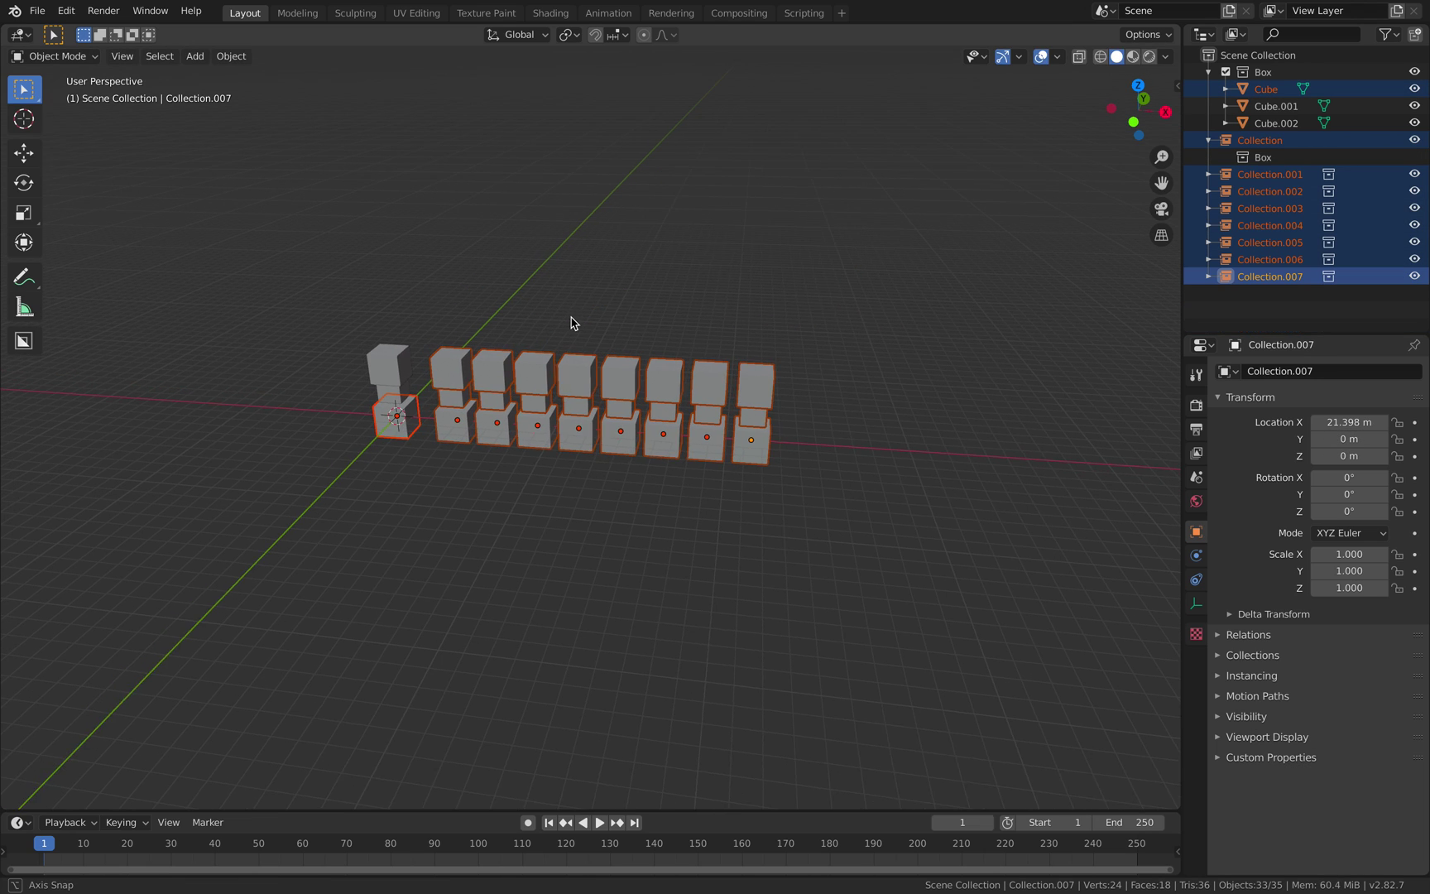
Select only the row of eight collection instances and duplicate it about 4 m along Y.
{"action": "left_click", "coordinate": [571, 323]}
{"action": "left_click_drag", "start_coordinate": [438, 327], "coordinate": [891, 504]}
{"action": "middle_click_drag", "start_coordinate": [890, 504], "coordinate": [775, 555]}
{"action": "key", "text": "shift+d"}
{"action": "key", "text": "y"}
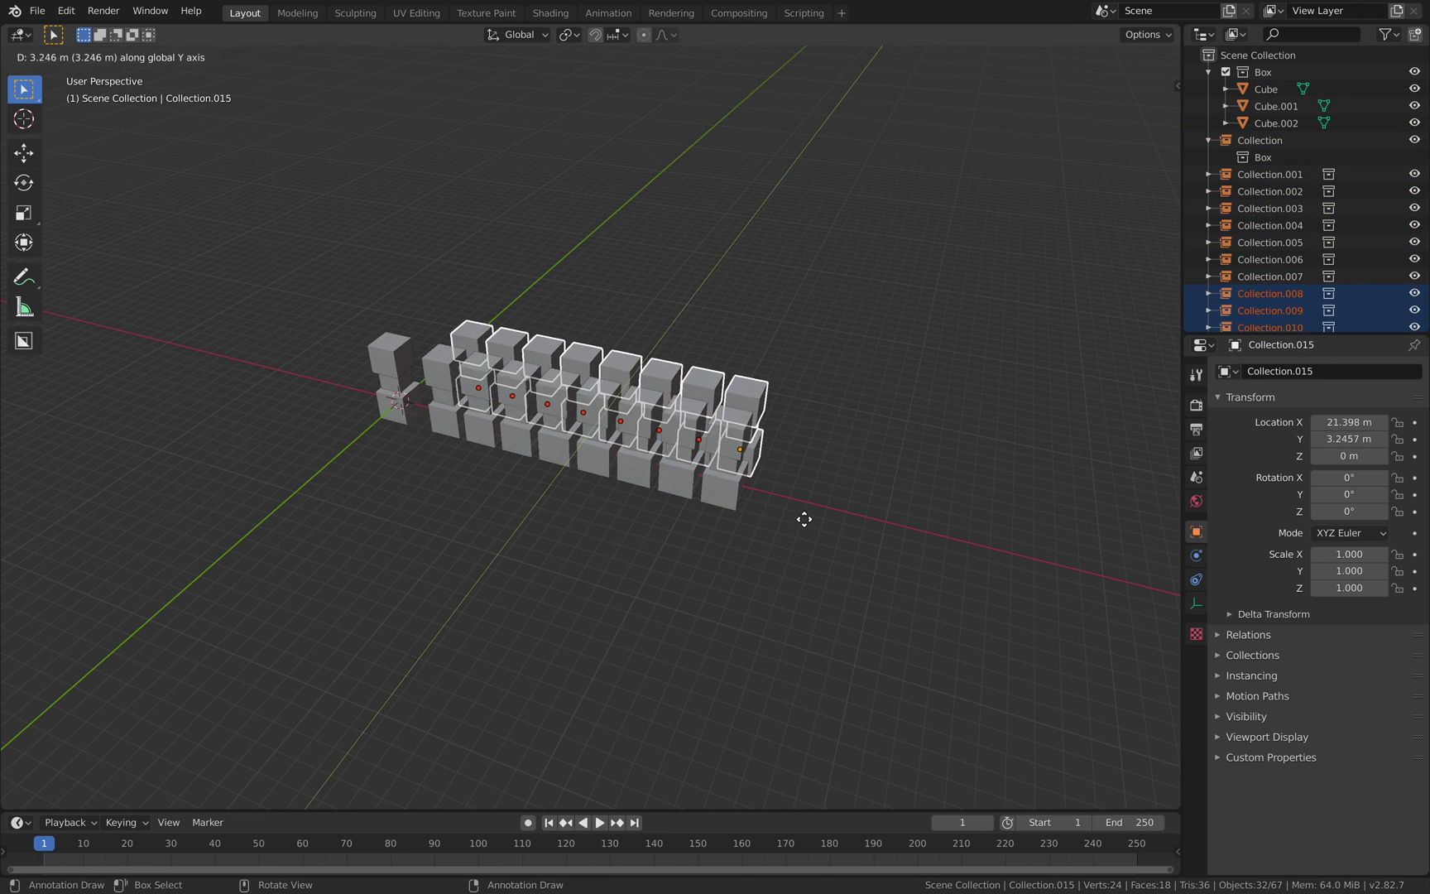
{"action": "left_click", "coordinate": [803, 519]}
Repeat the row duplication along Y until there are thirteen rows of instances.
{"action": "key", "text": "shift+r"}
{"action": "key", "text": "shift+r"}
{"action": "key", "text": "shift+r"}
{"action": "key", "text": "shift+r"}
{"action": "key", "text": "shift+r"}
{"action": "key", "text": "shift+r"}
{"action": "key", "text": "shift+r"}
{"action": "key", "text": "shift+r"}
{"action": "key", "text": "shift+r"}
{"action": "key", "text": "shift+r"}
{"action": "mouse_move", "coordinate": [742, 531]}
{"action": "middle_mouse_down"}
{"action": "mouse_move", "coordinate": [748, 492]}
{"action": "mouse_move", "coordinate": [771, 559]}
{"action": "mouse_move", "coordinate": [750, 556]}
{"action": "middle_mouse_up"}
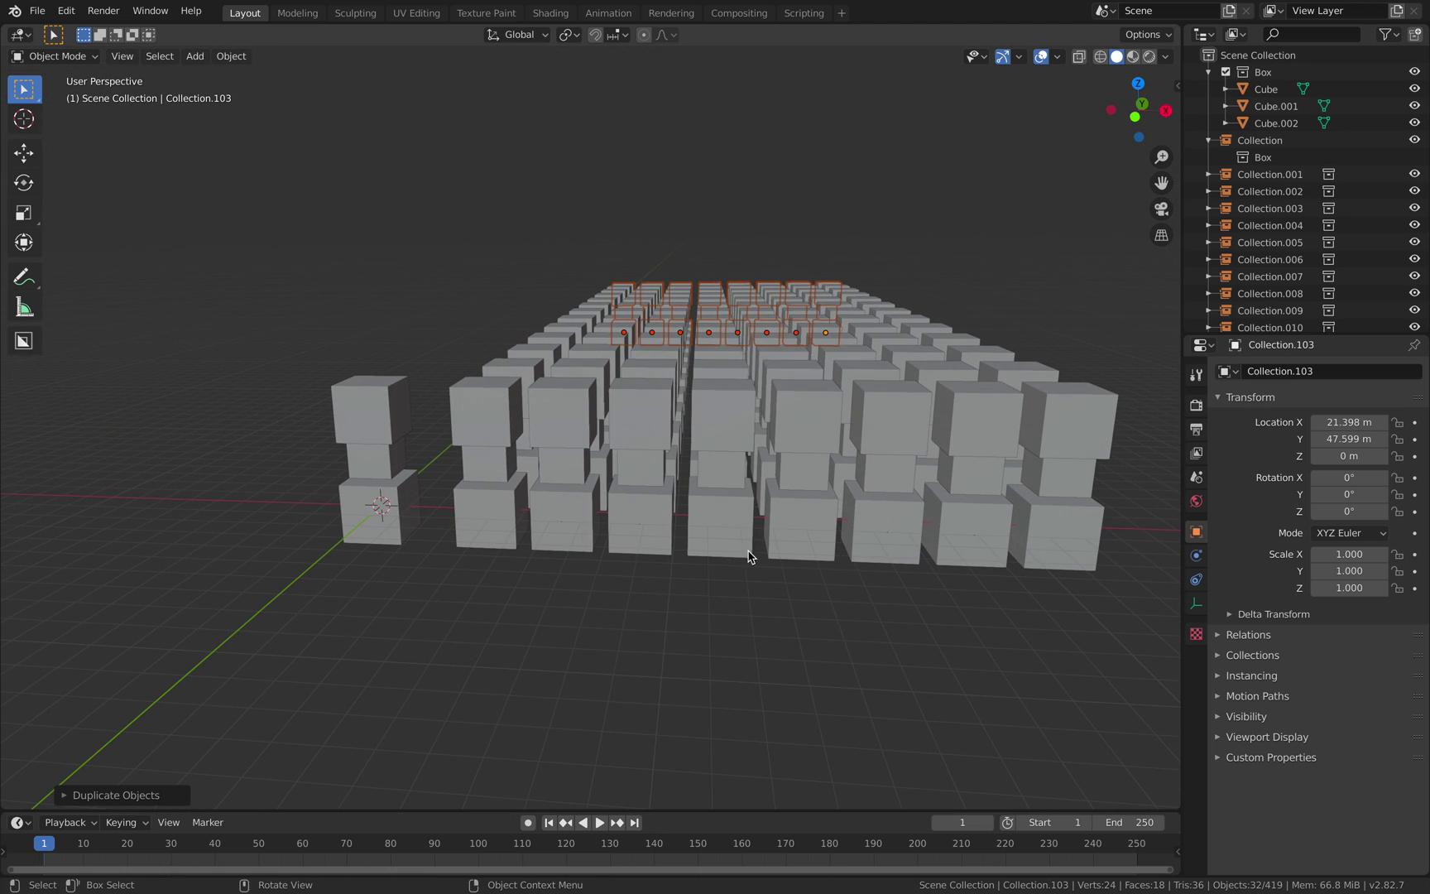
Edit the original stack's uppermost cube in face select mode, scaling down its top face to taper it, and return to Object Mode.
{"action": "left_click", "coordinate": [339, 426]}
{"action": "key", "text": "Tab"}
{"action": "middle_click_drag", "start_coordinate": [331, 385], "coordinate": [334, 377]}
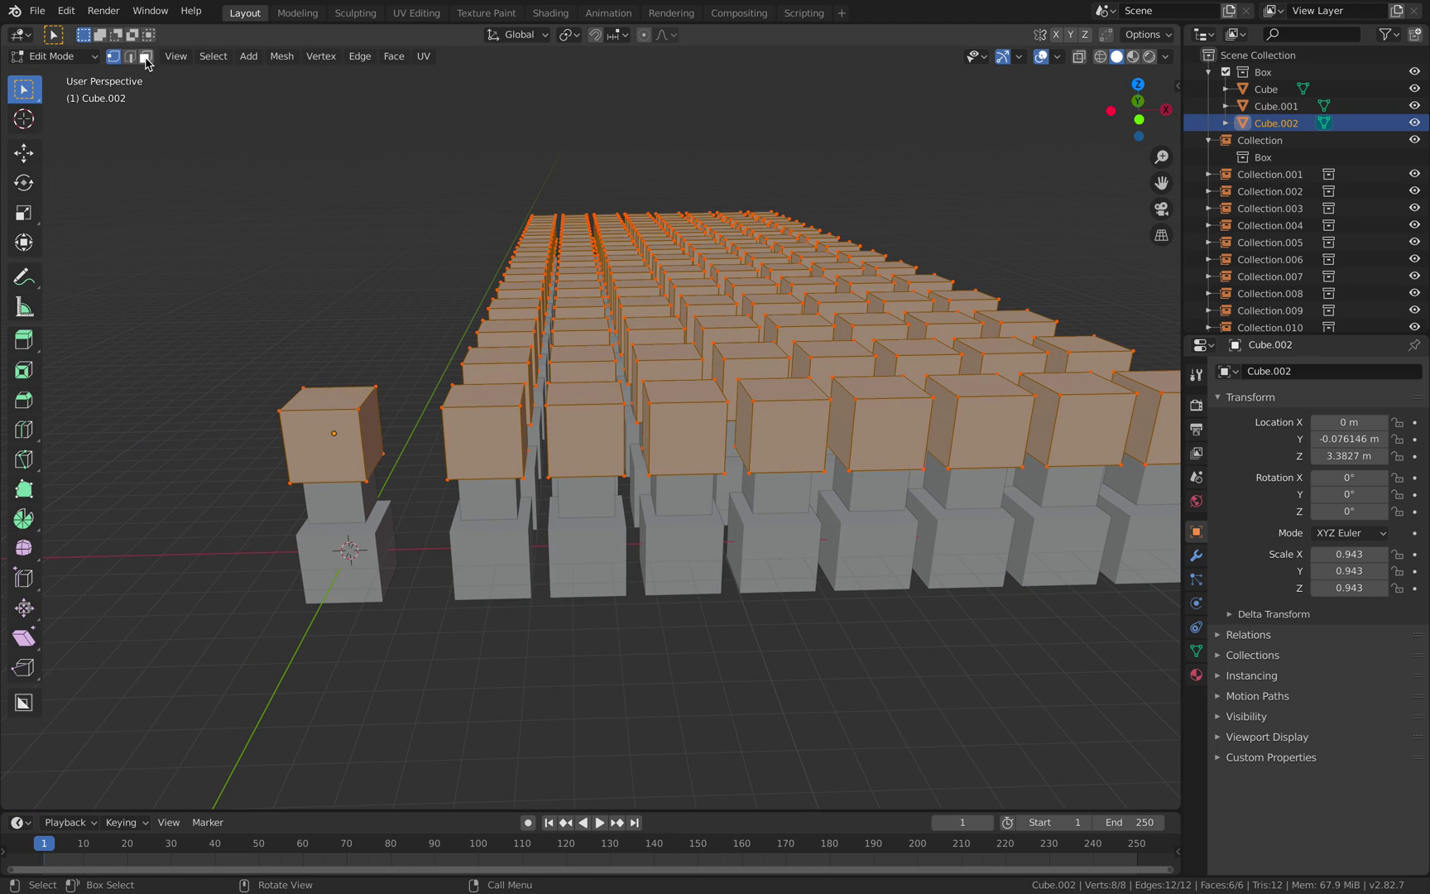
{"action": "key", "text": "2"}
{"action": "key", "text": "3"}
{"action": "key", "text": "alt+a"}
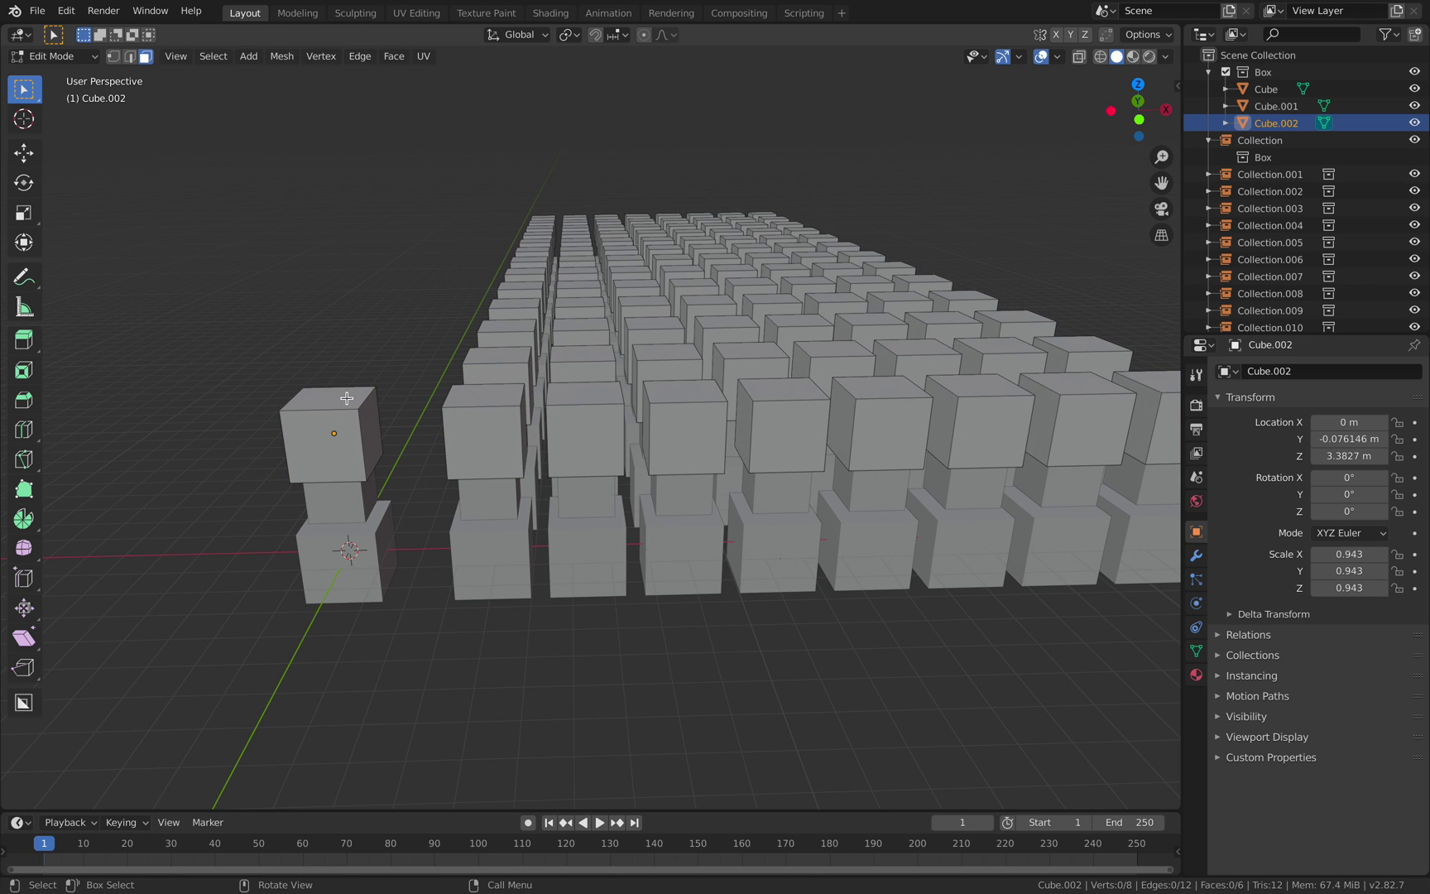
{"action": "left_click", "coordinate": [347, 398]}
{"action": "key", "text": "s"}
{"action": "left_click", "coordinate": [531, 409]}
{"action": "key", "text": "Tab"}
{"action": "middle_click_drag", "start_coordinate": [534, 409], "coordinate": [439, 406]}
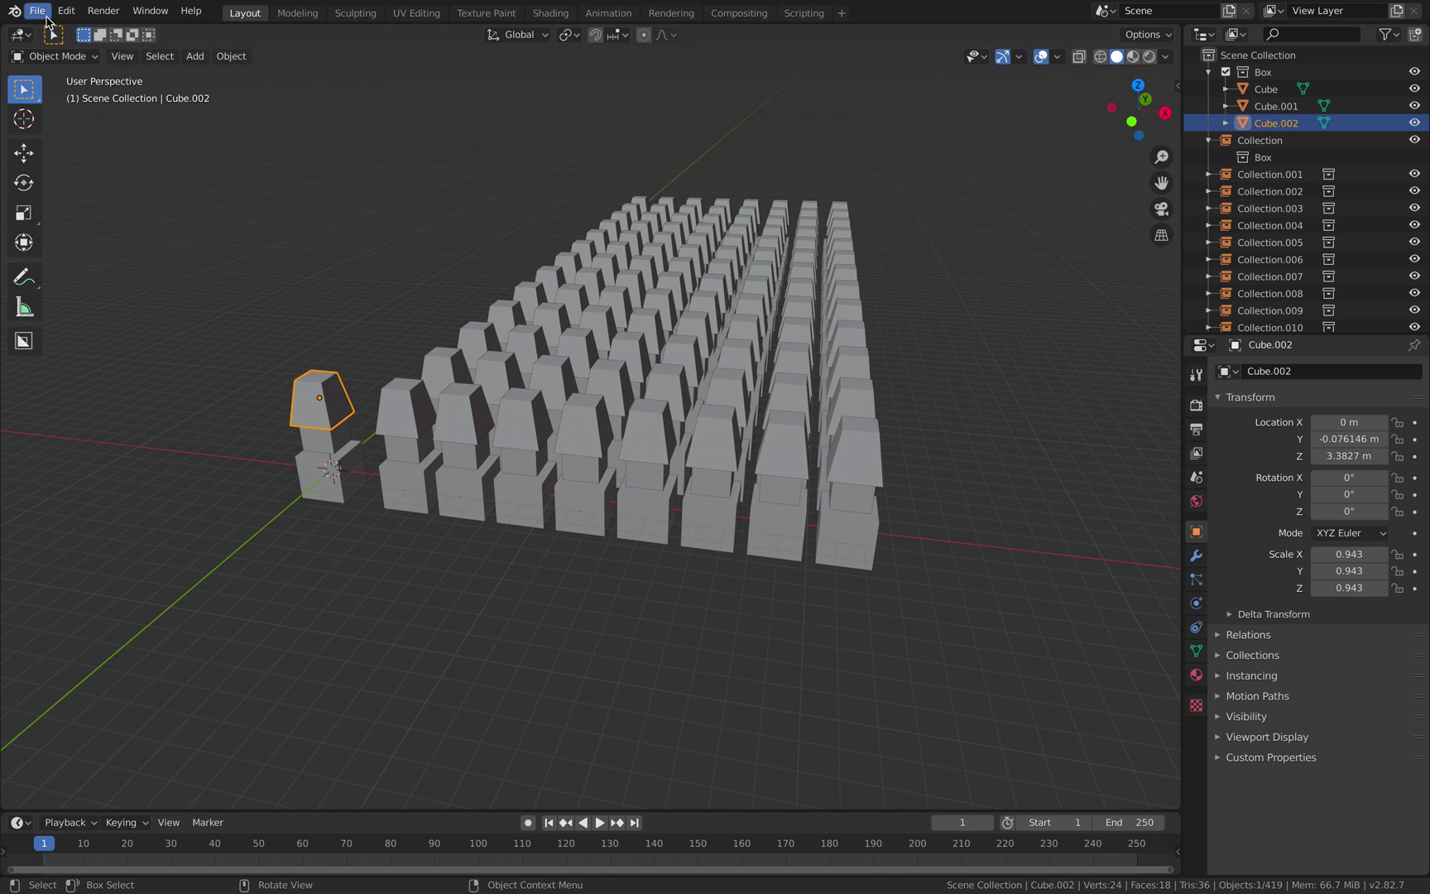
Start a new General file without saving the current one, and delete all the default objects.
{"action": "left_click", "coordinate": [45, 17]}
{"action": "mouse_move", "coordinate": [60, 30]}
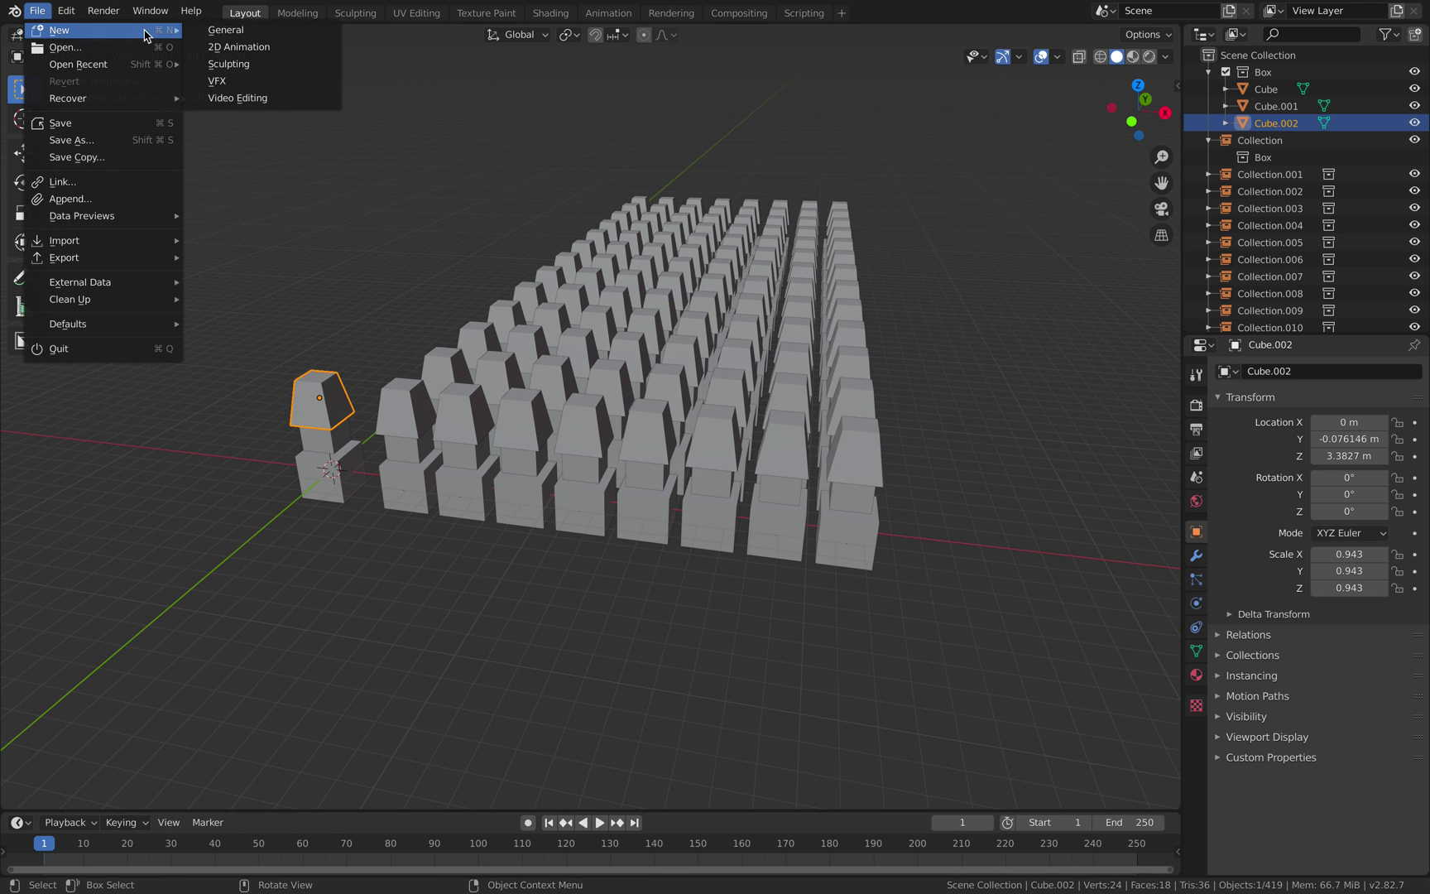
{"action": "left_click", "coordinate": [209, 31]}
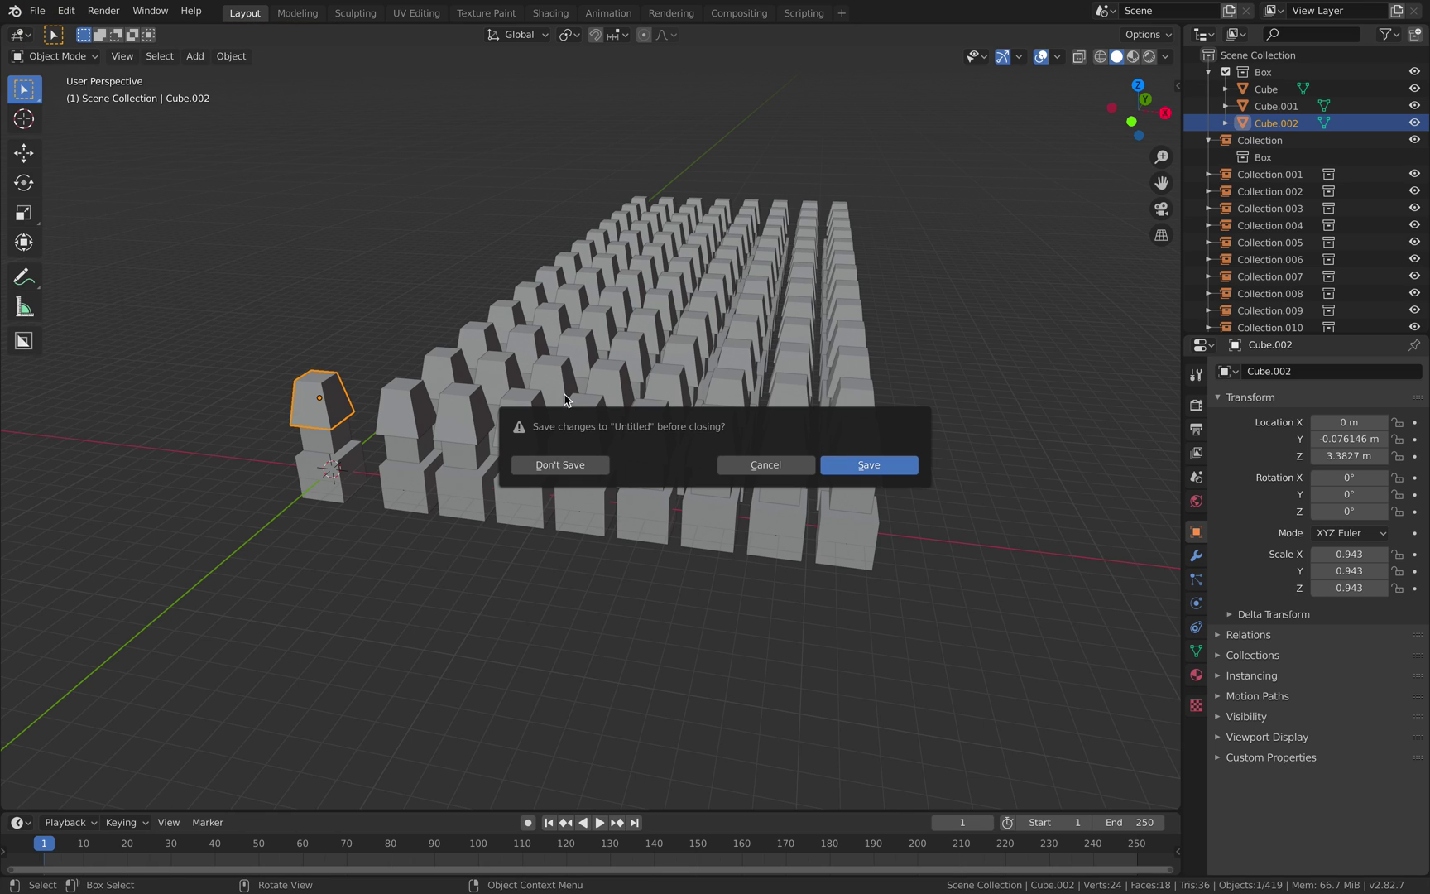
{"action": "left_click", "coordinate": [560, 464]}
{"action": "key", "text": "a"}
{"action": "key", "text": "x"}
{"action": "left_click", "coordinate": [562, 456]}
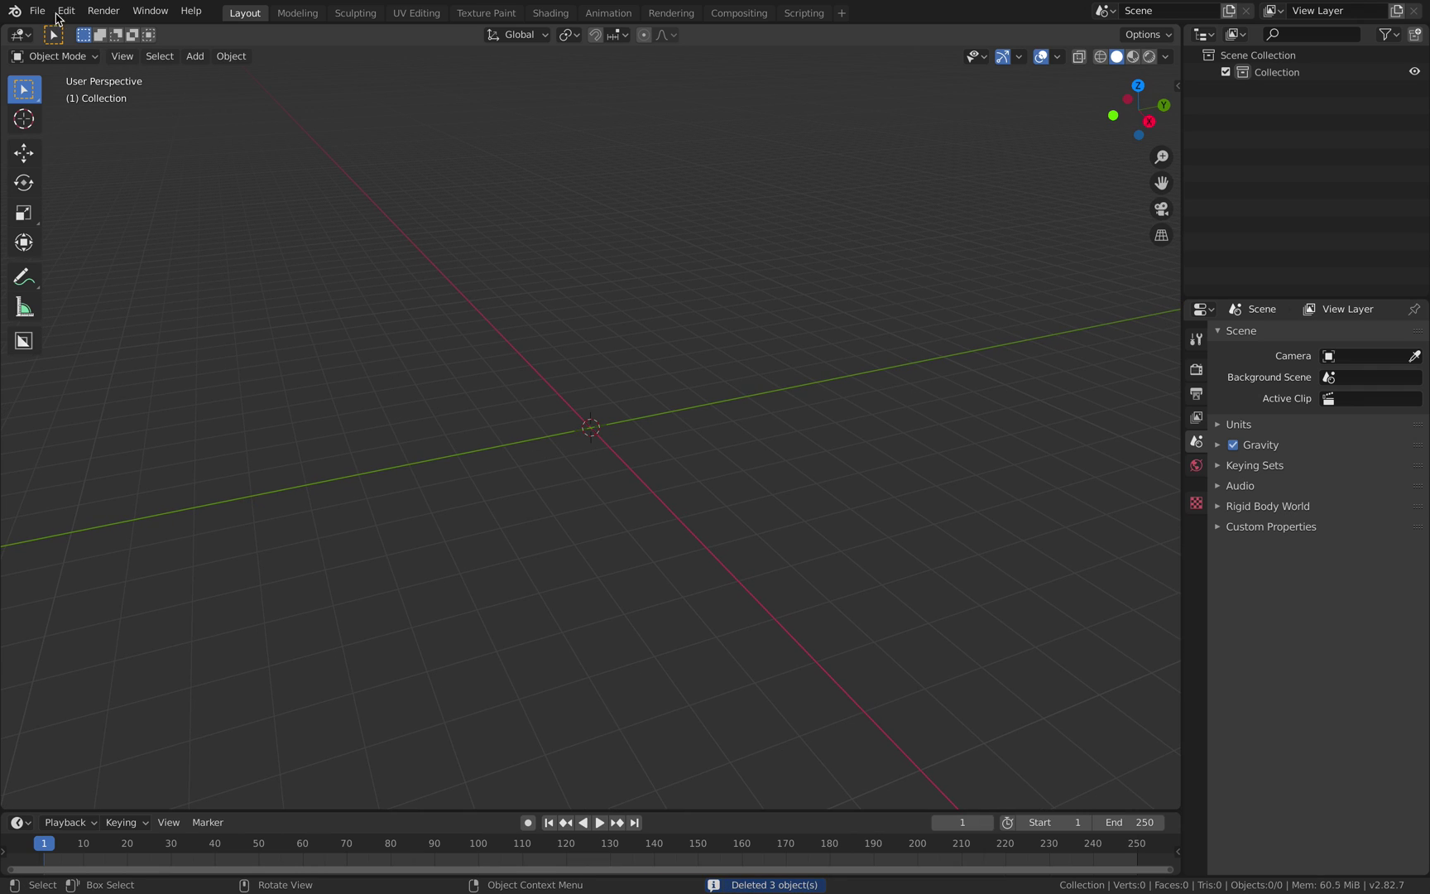
Import the glTF toilet paper model from the simple_toilet_paper_2 folder in Downloads.
{"action": "left_click", "coordinate": [37, 10]}
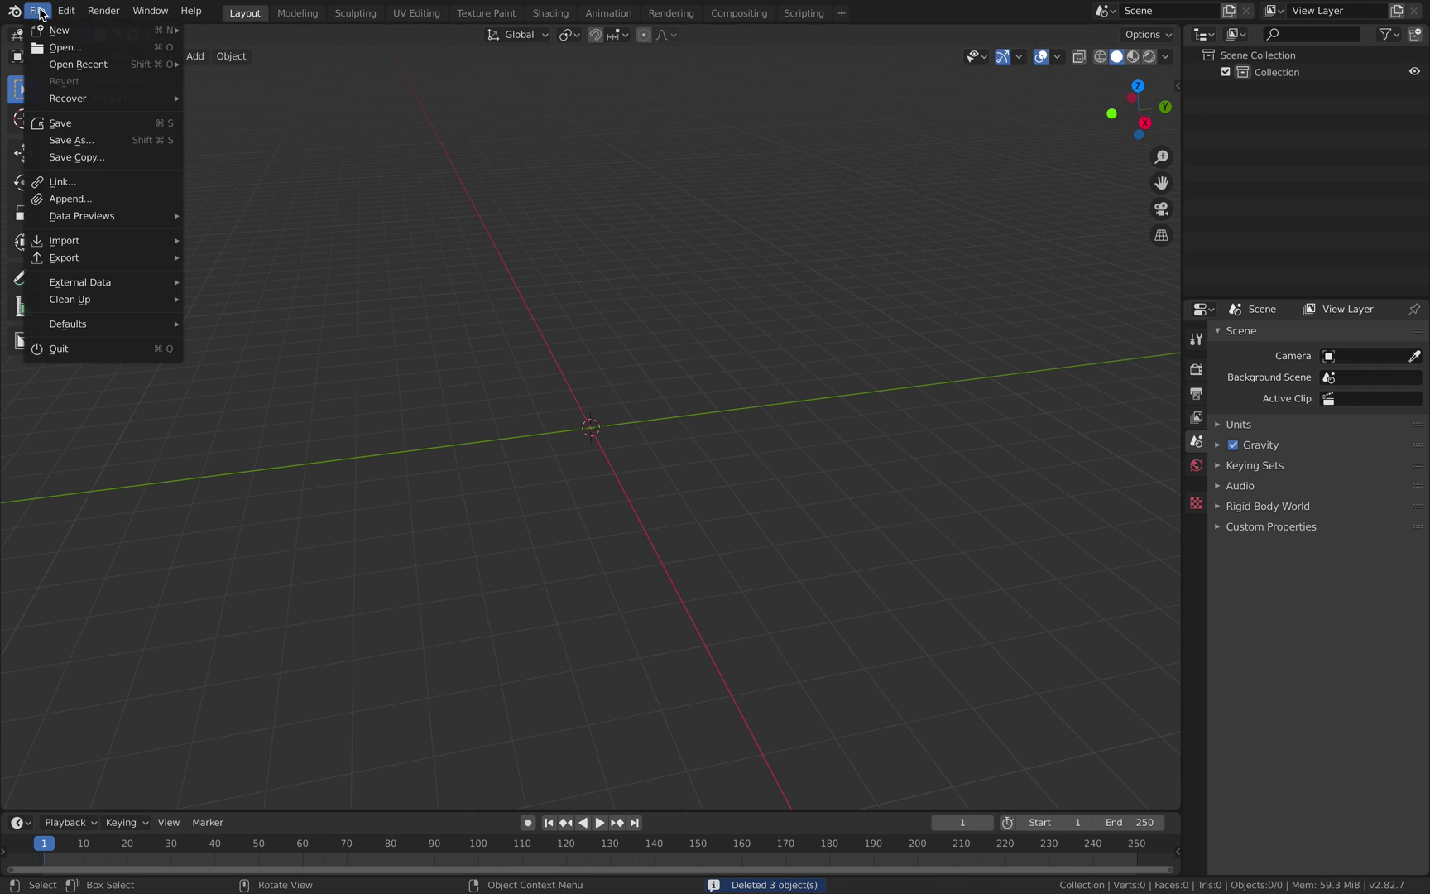
{"action": "mouse_move", "coordinate": [91, 241]}
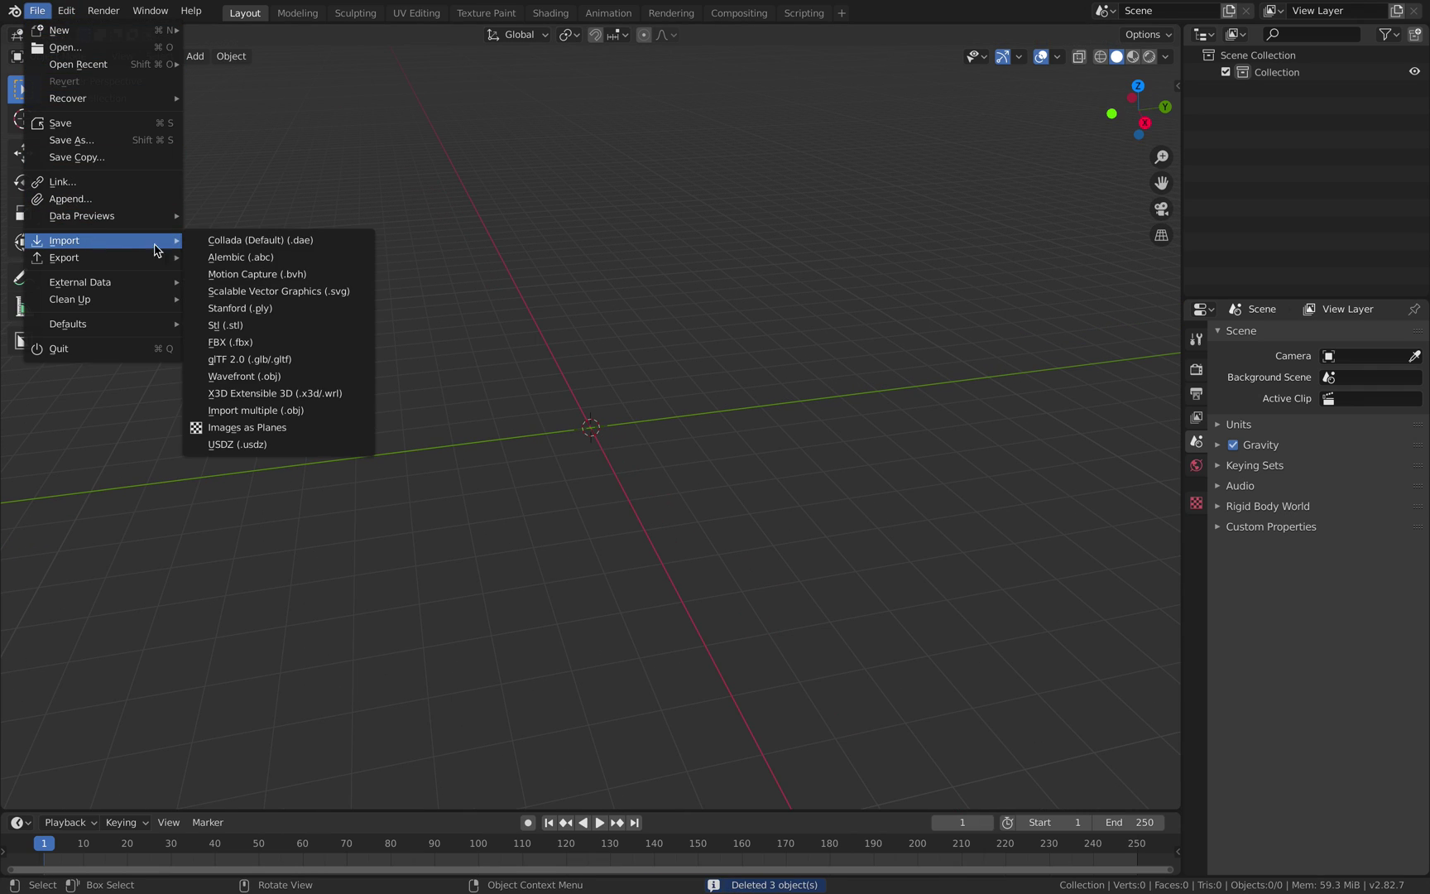
{"action": "left_click", "coordinate": [303, 369]}
{"action": "left_click", "coordinate": [363, 325]}
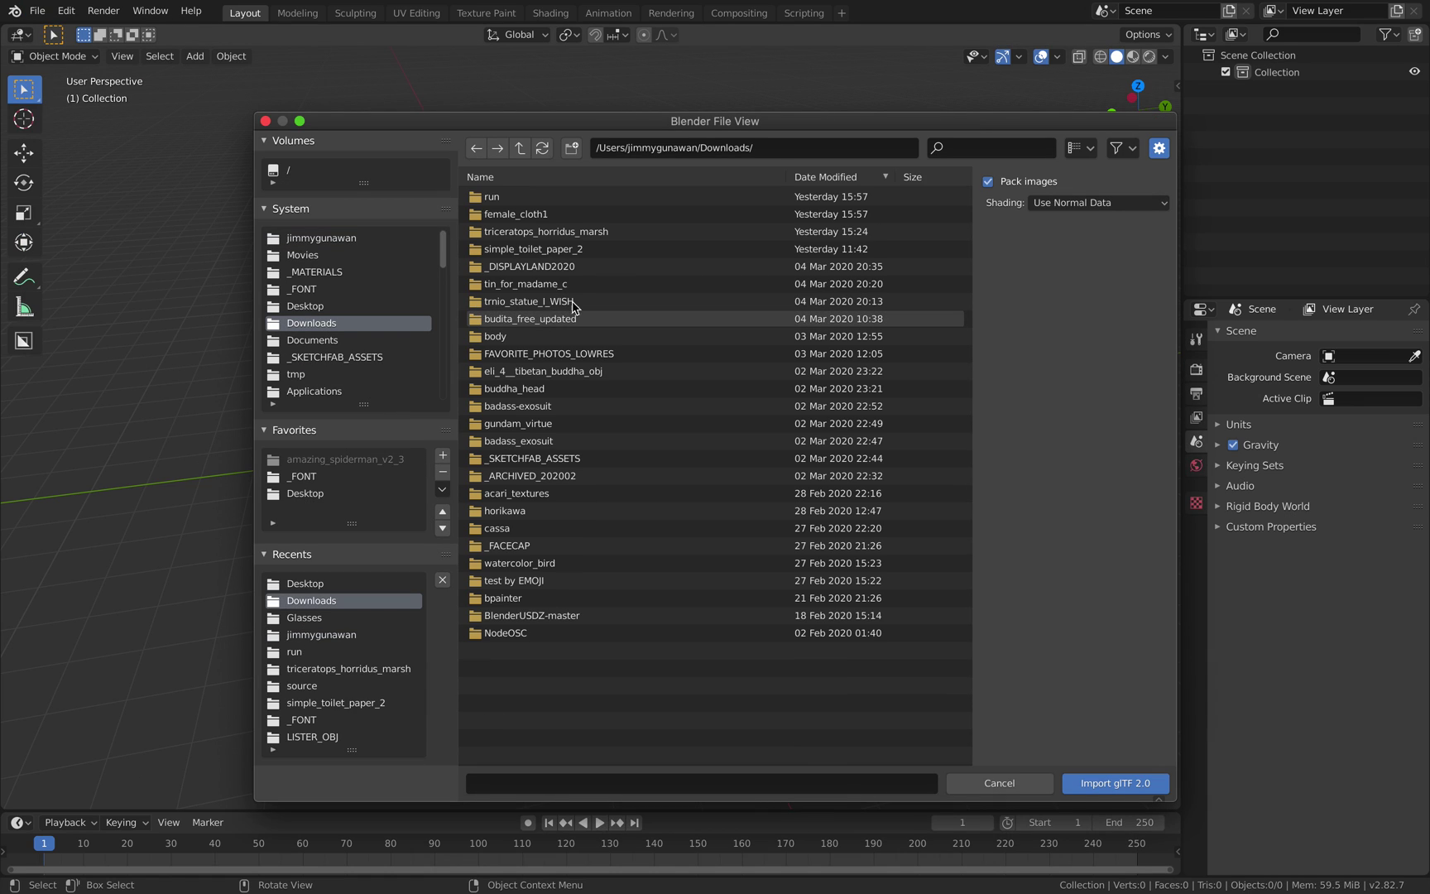
{"action": "left_click", "coordinate": [861, 177]}
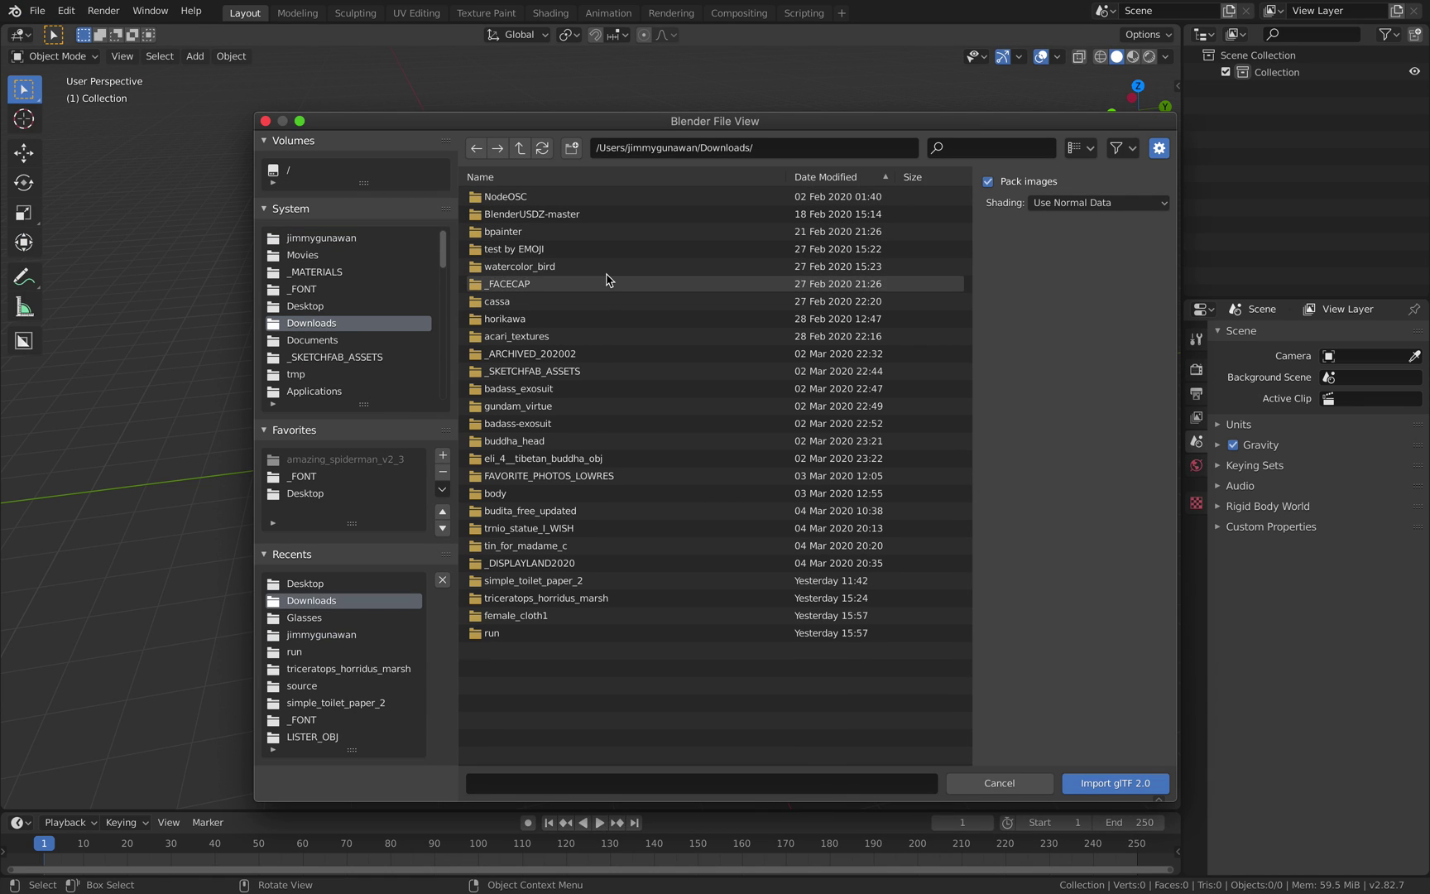
{"action": "left_click", "coordinate": [805, 178]}
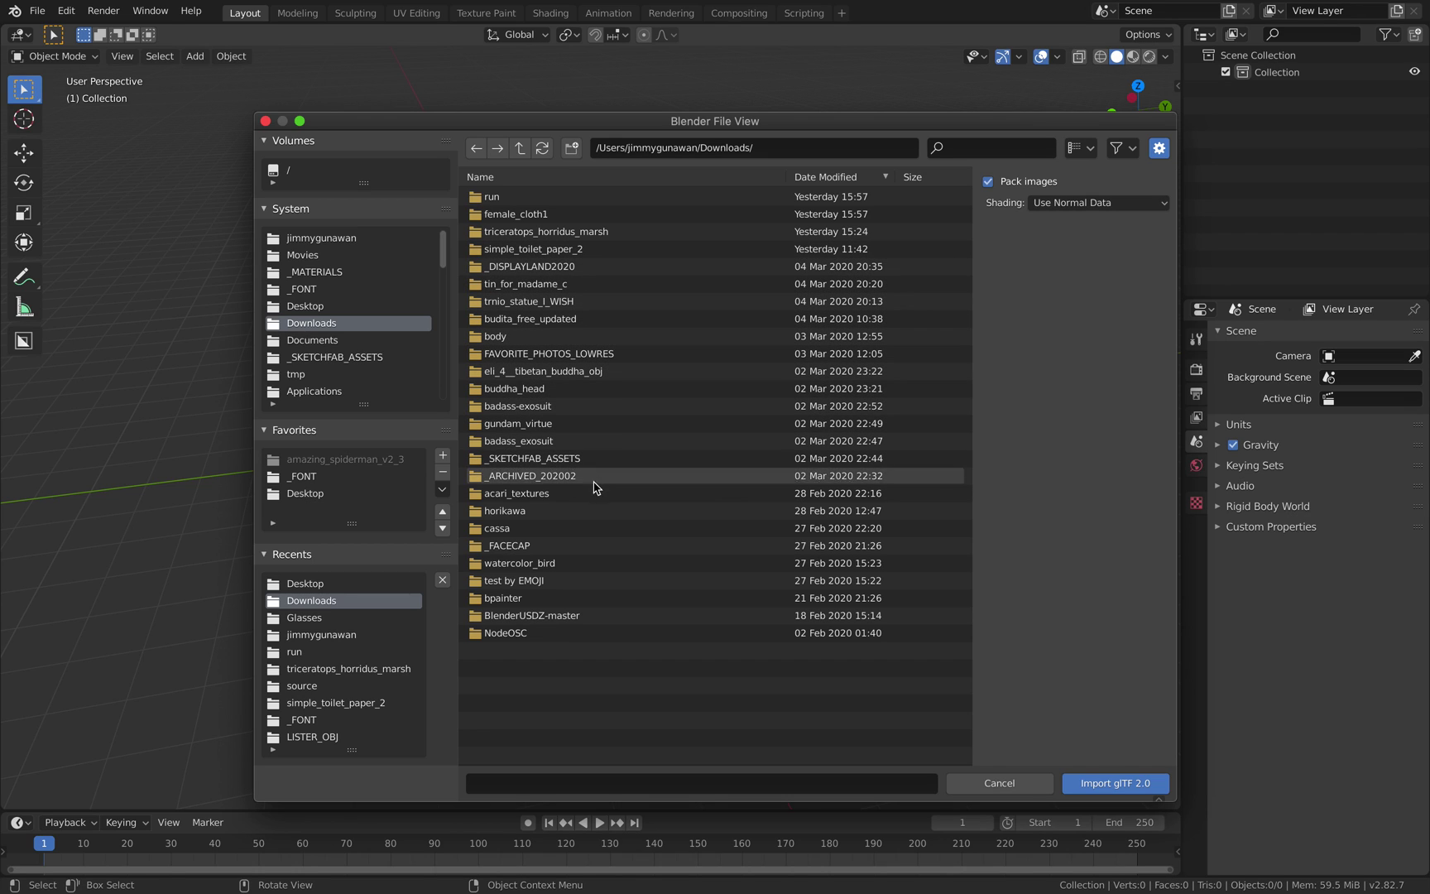
{"action": "left_click", "coordinate": [584, 252]}
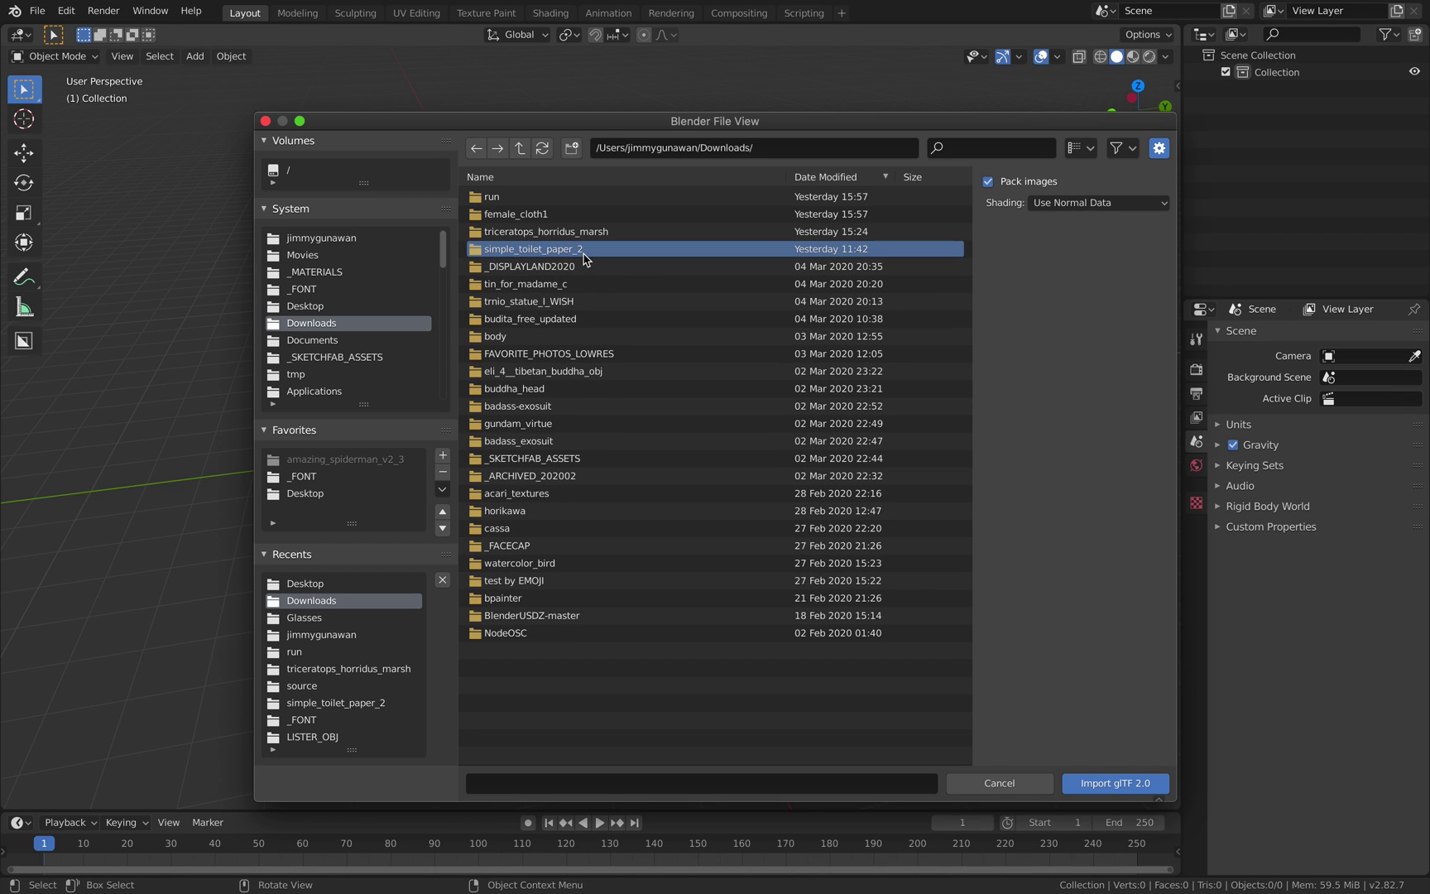
{"action": "double_click", "coordinate": [583, 253]}
{"action": "double_click", "coordinate": [551, 213]}
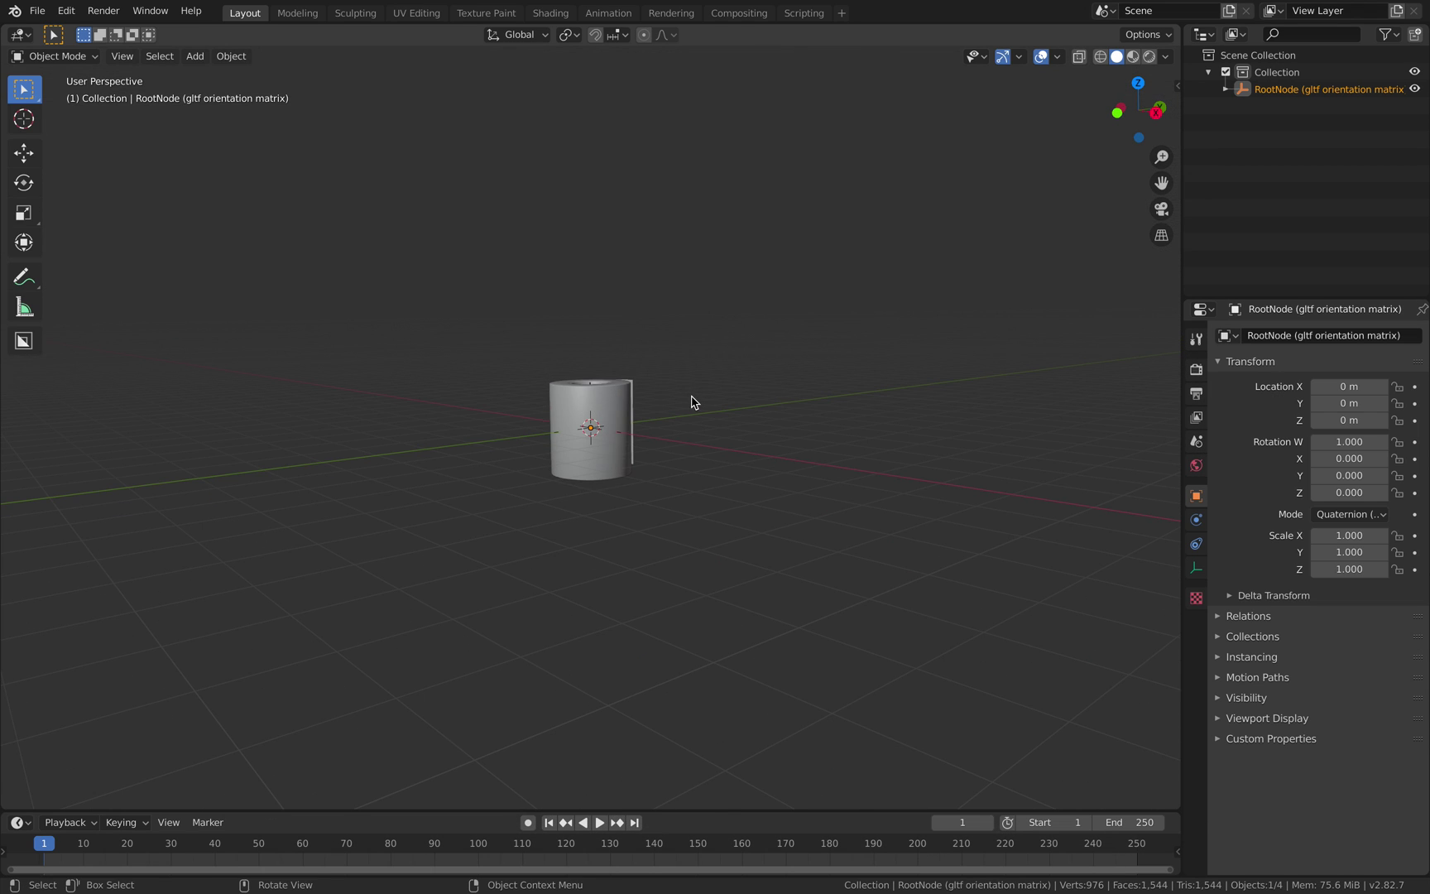
Save the scene on the Desktop as matrix_toiletPaper_001.blend.
{"action": "scroll", "coordinate": [731, 403], "scroll_direction": "up", "scroll_amount": 2}
{"action": "middle_click_drag", "start_coordinate": [731, 402], "coordinate": [560, 376]}
{"action": "left_click", "coordinate": [37, 10]}
{"action": "left_click", "coordinate": [81, 141]}
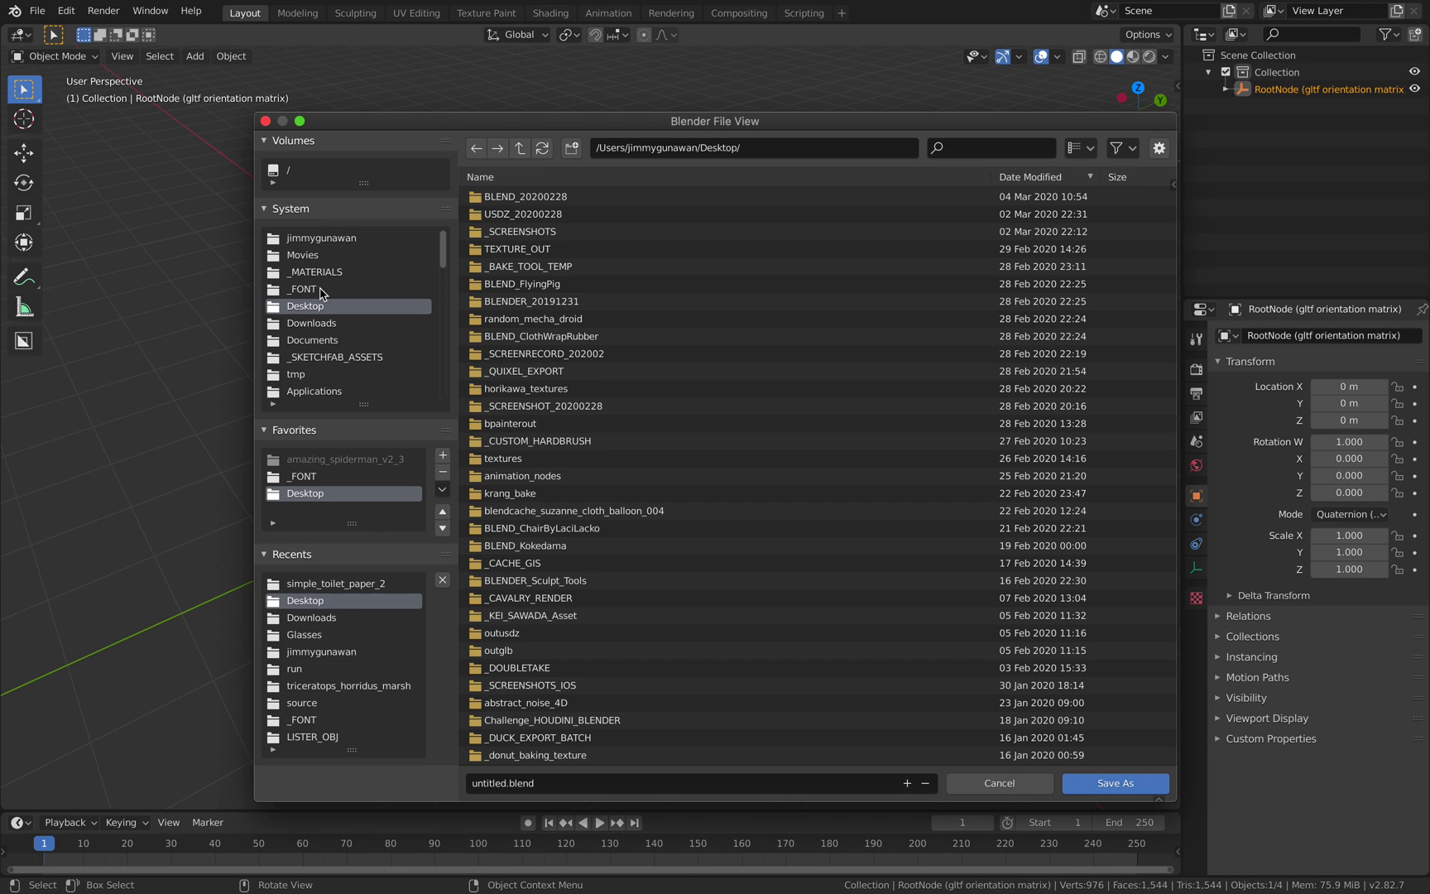
{"action": "left_click", "coordinate": [538, 783]}
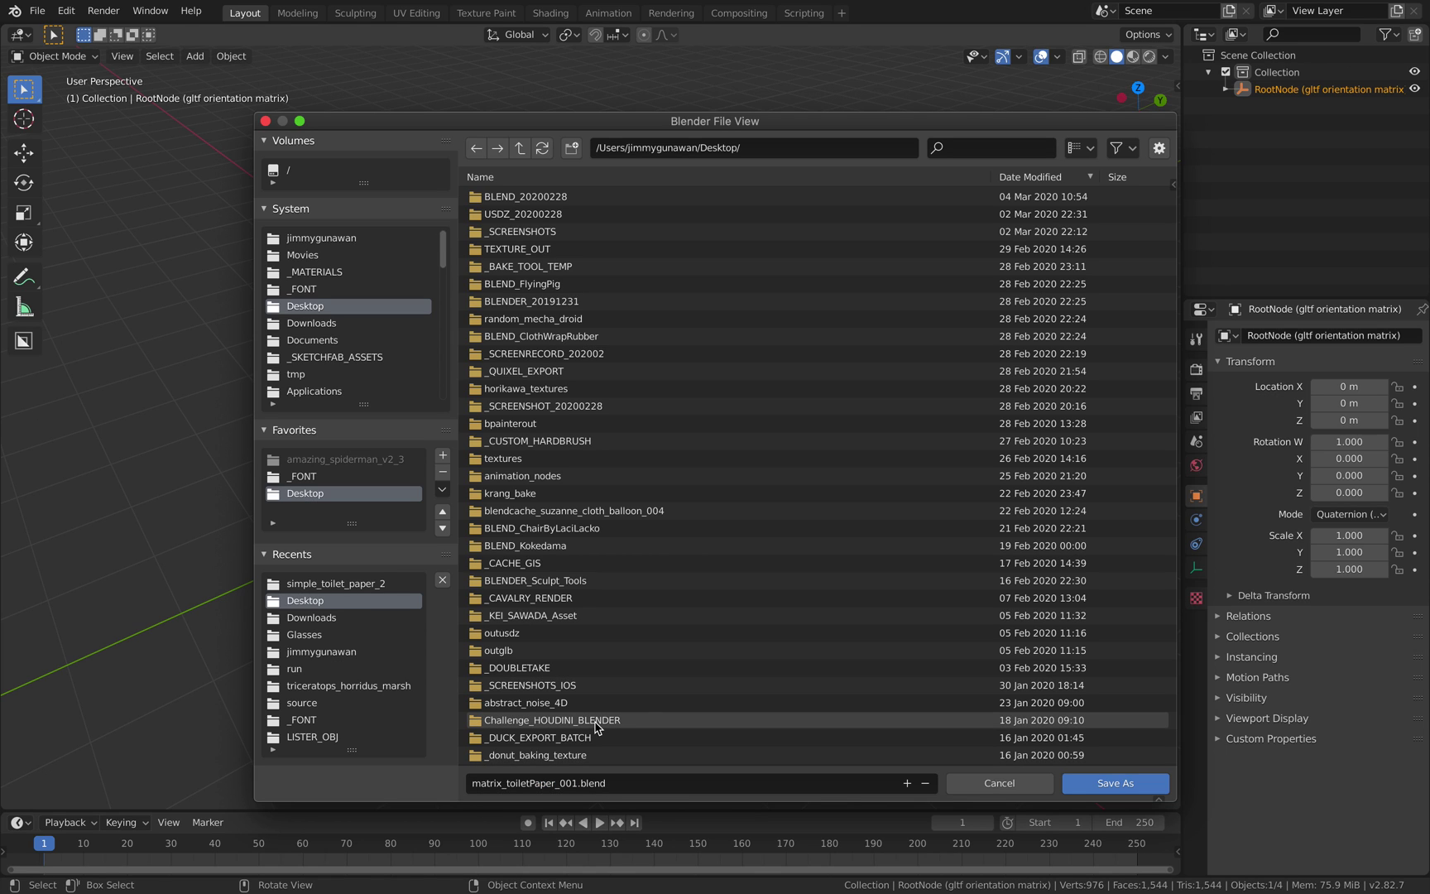
{"action": "left_click", "coordinate": [1086, 783]}
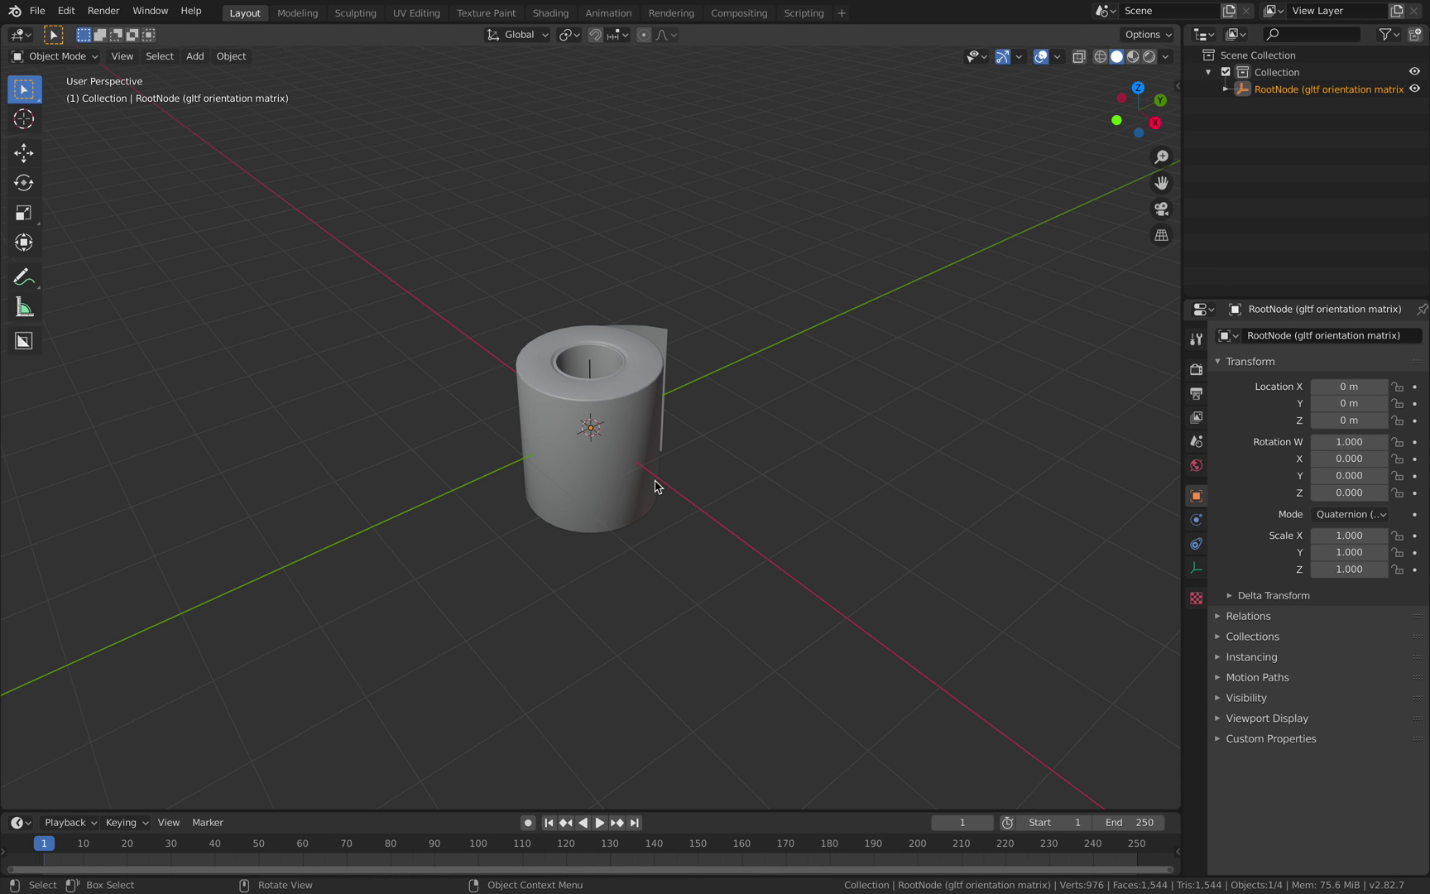
Select the toilet paper roll mesh and clear its parent so it is separate from the RootNode hierarchy.
{"action": "middle_click_drag", "start_coordinate": [675, 485], "coordinate": [580, 468]}
{"action": "left_click", "coordinate": [653, 458]}
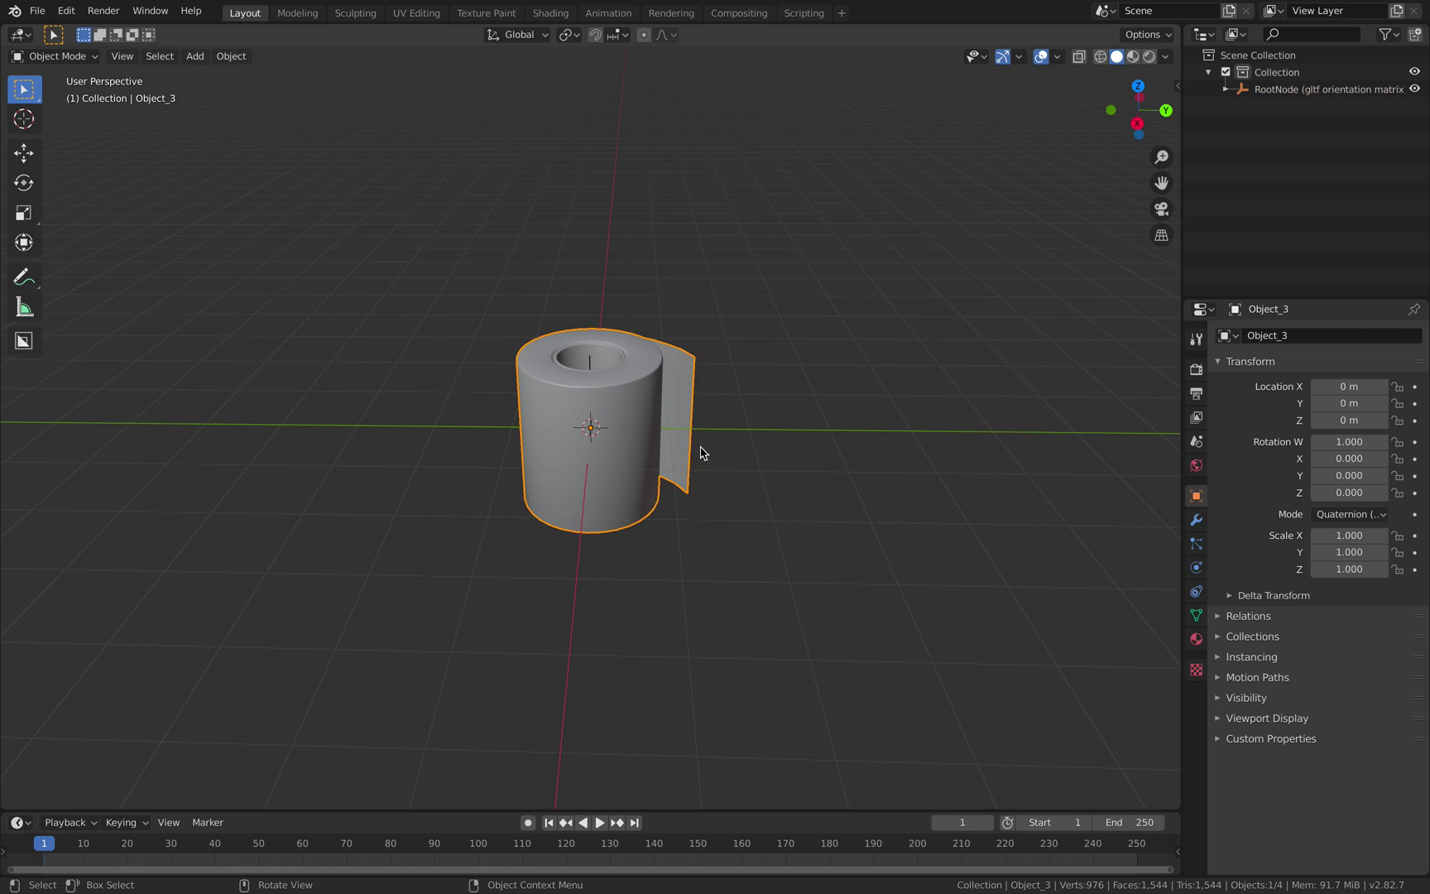
{"action": "right_click", "coordinate": [682, 386]}
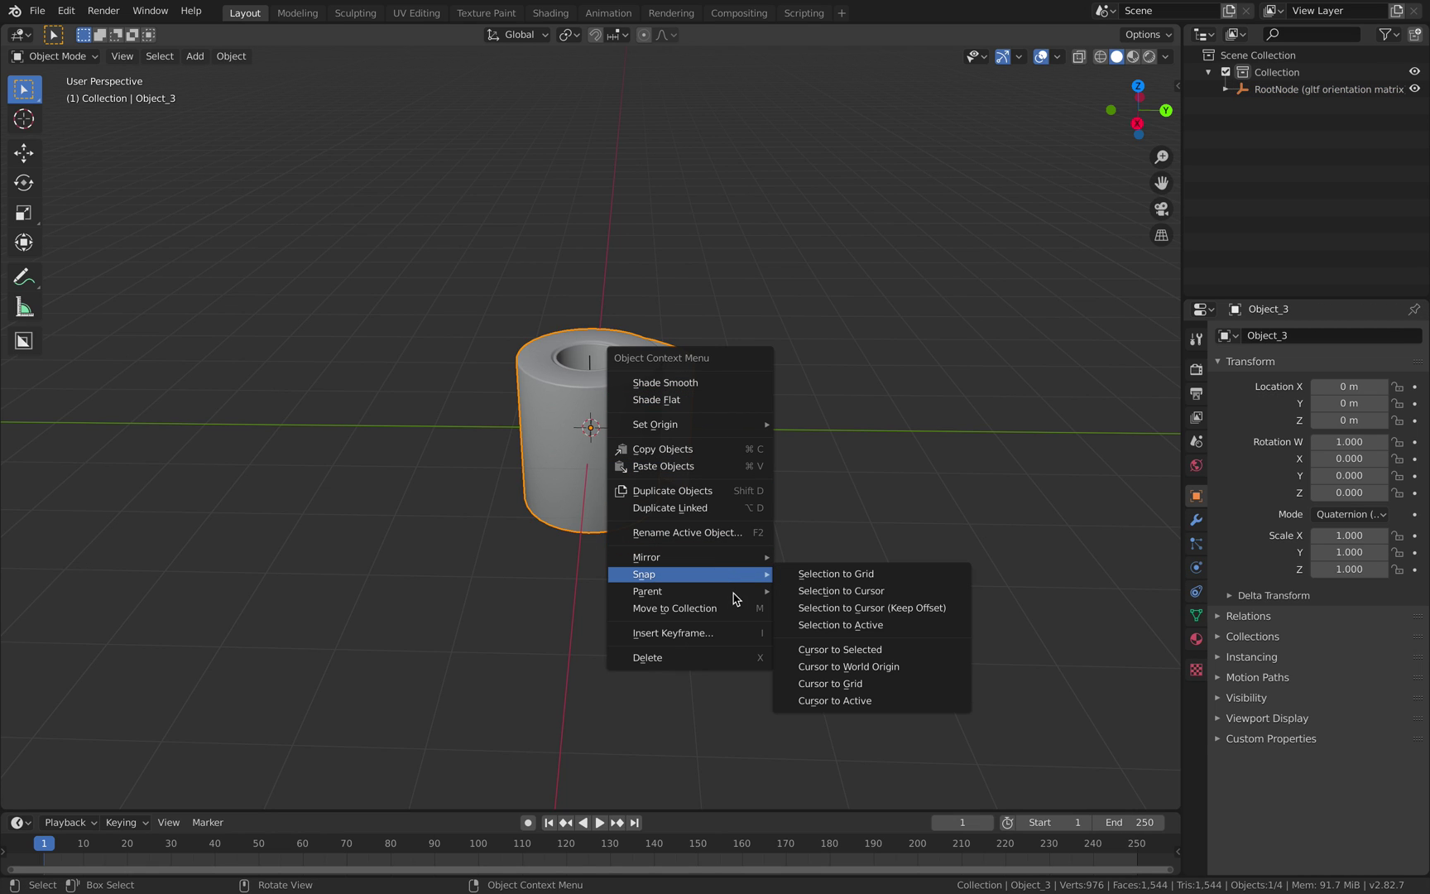
{"action": "mouse_move", "coordinate": [722, 591]}
{"action": "left_click", "coordinate": [861, 574]}
Move the toilet paper roll about -3.12 m along Y, away from the empties.
{"action": "middle_click_drag", "start_coordinate": [860, 575], "coordinate": [782, 482]}
{"action": "key", "text": "g"}
{"action": "key", "text": "y"}
{"action": "left_click", "coordinate": [621, 468]}
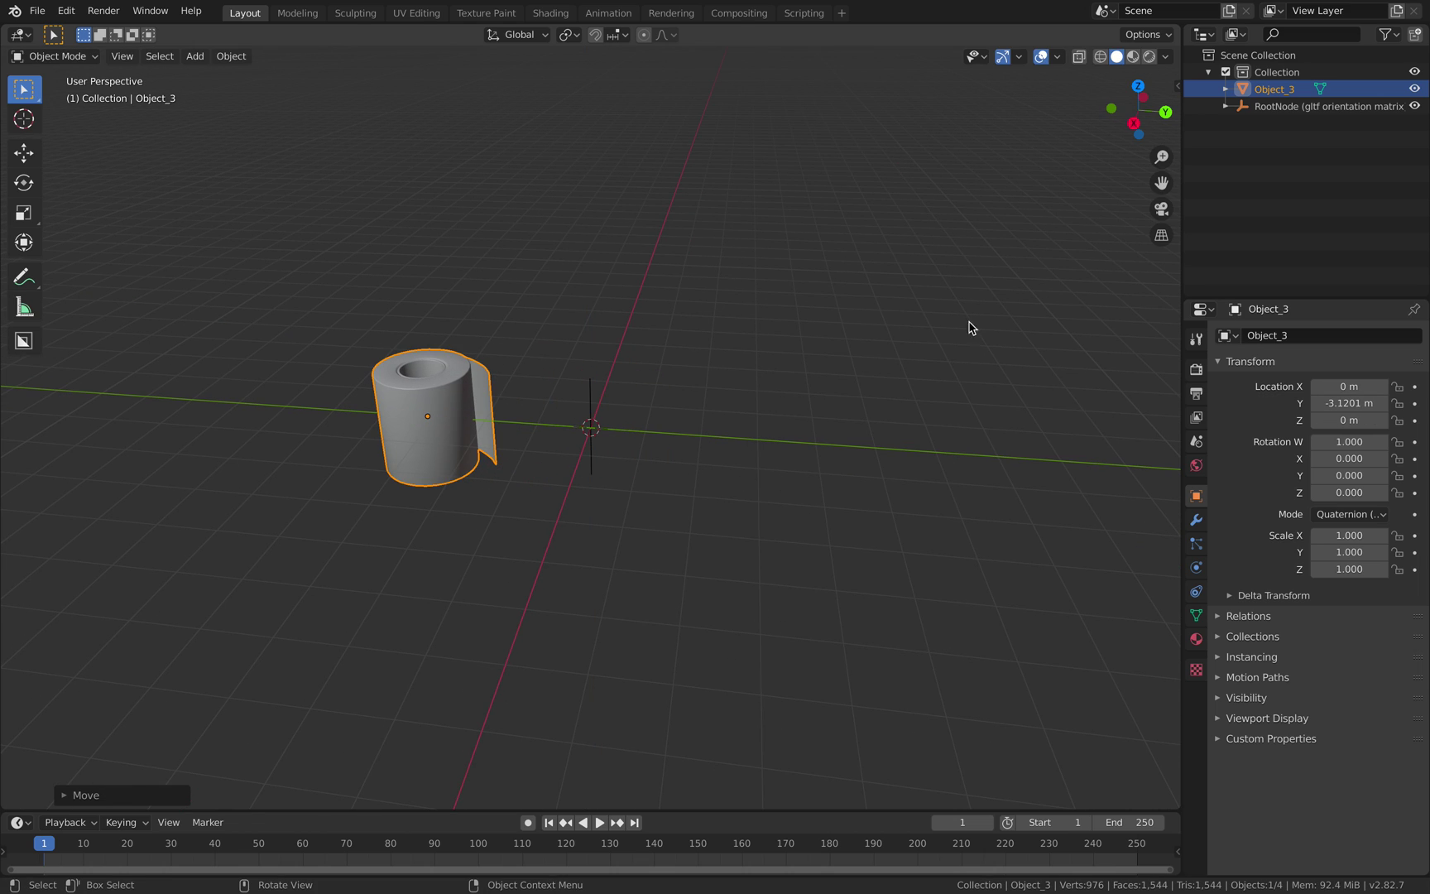
Rename the roll object TP and delete the leftover RootNode hierarchy.
{"action": "double_click", "coordinate": [1270, 89]}
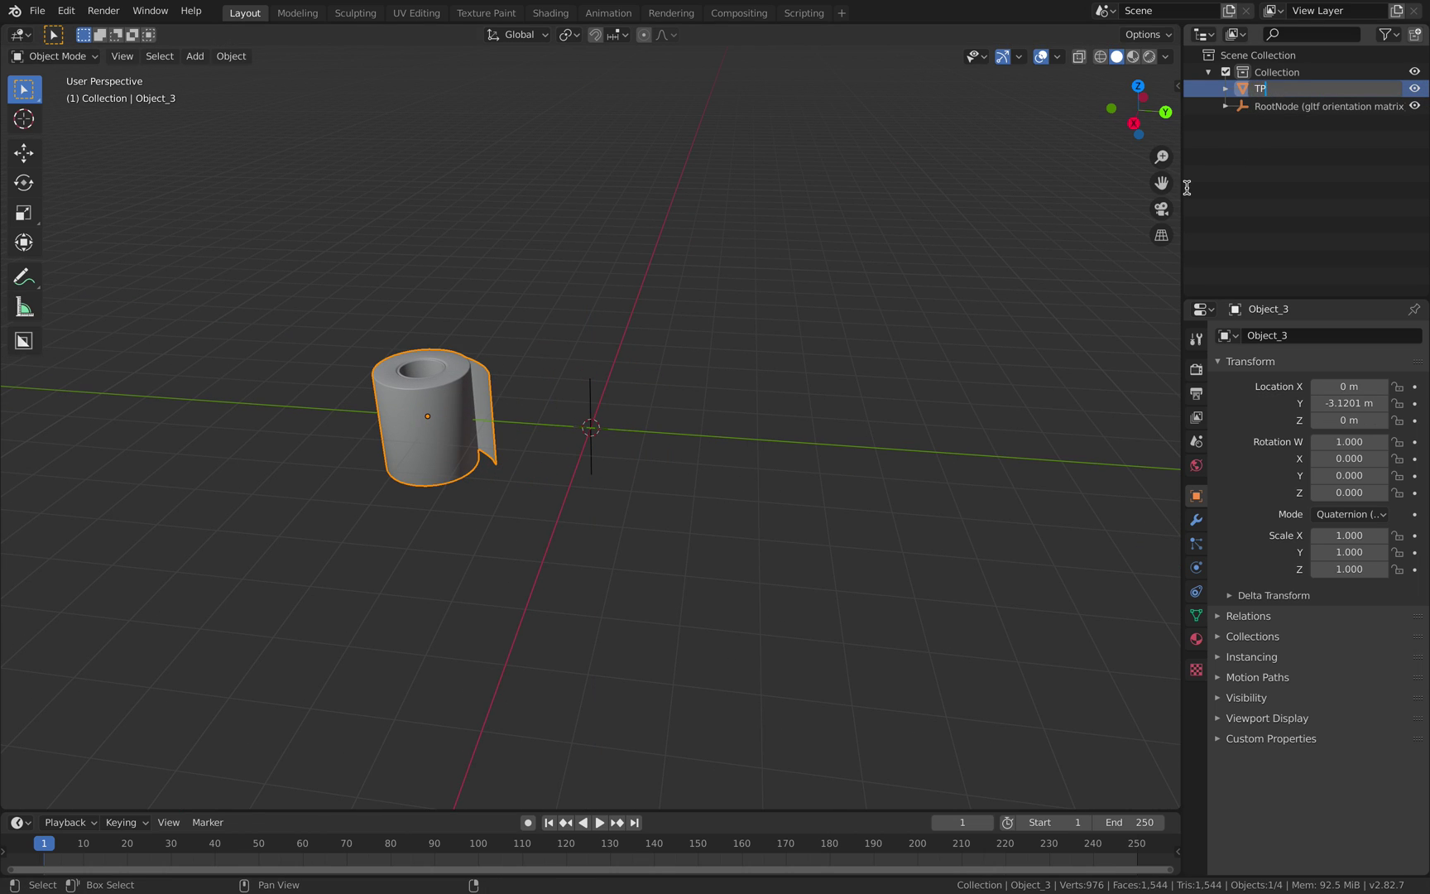
{"action": "key", "text": "Return"}
{"action": "left_click", "coordinate": [1272, 89]}
{"action": "right_click", "coordinate": [1272, 89]}
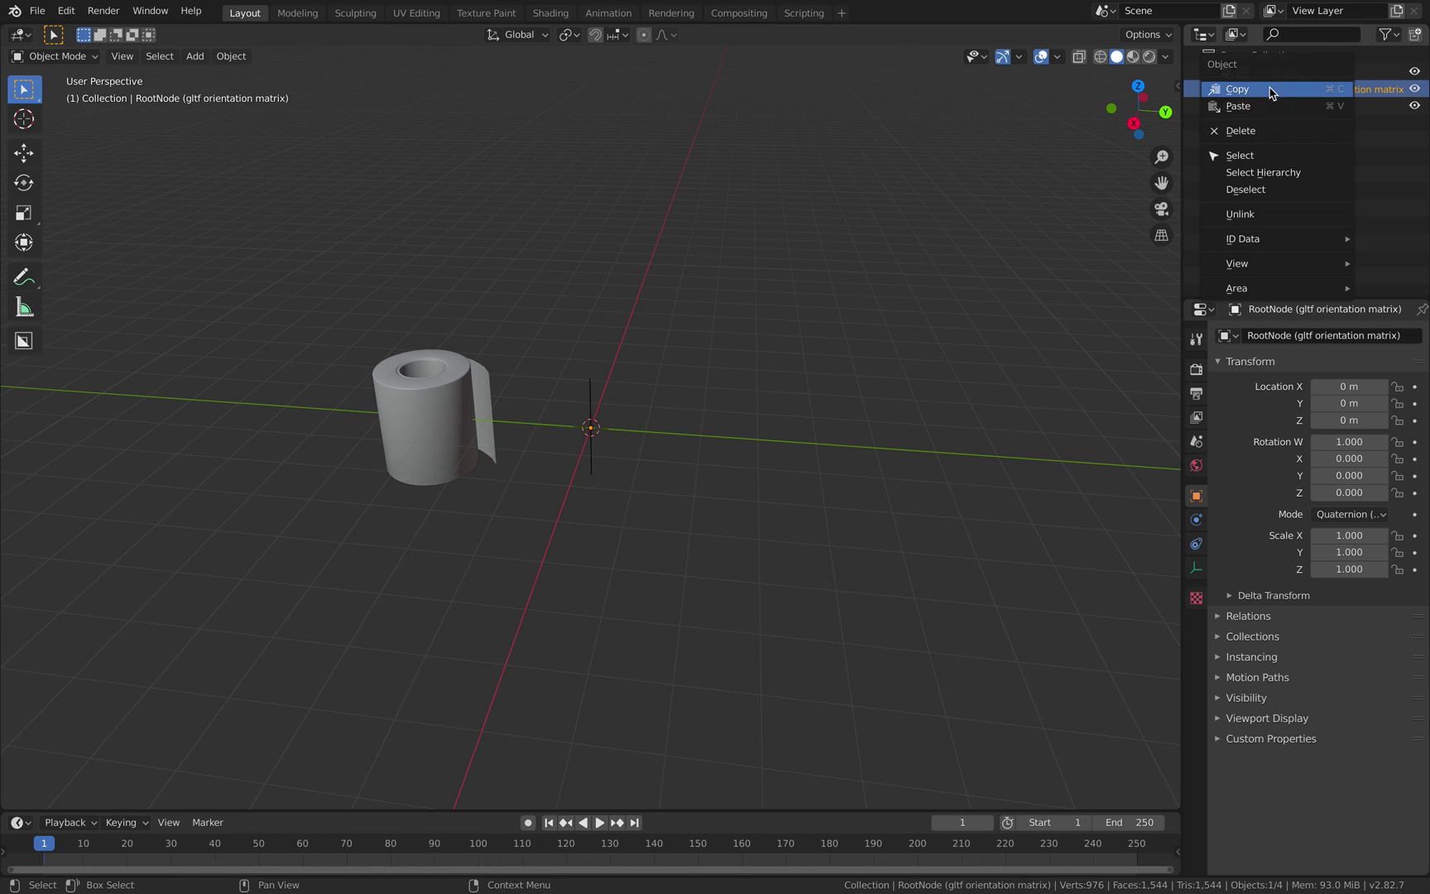
{"action": "left_click", "coordinate": [1274, 173]}
{"action": "key", "text": "Delete"}
Clear the TP roll's location to put it back at the world origin and save the file.
{"action": "left_click", "coordinate": [439, 393]}
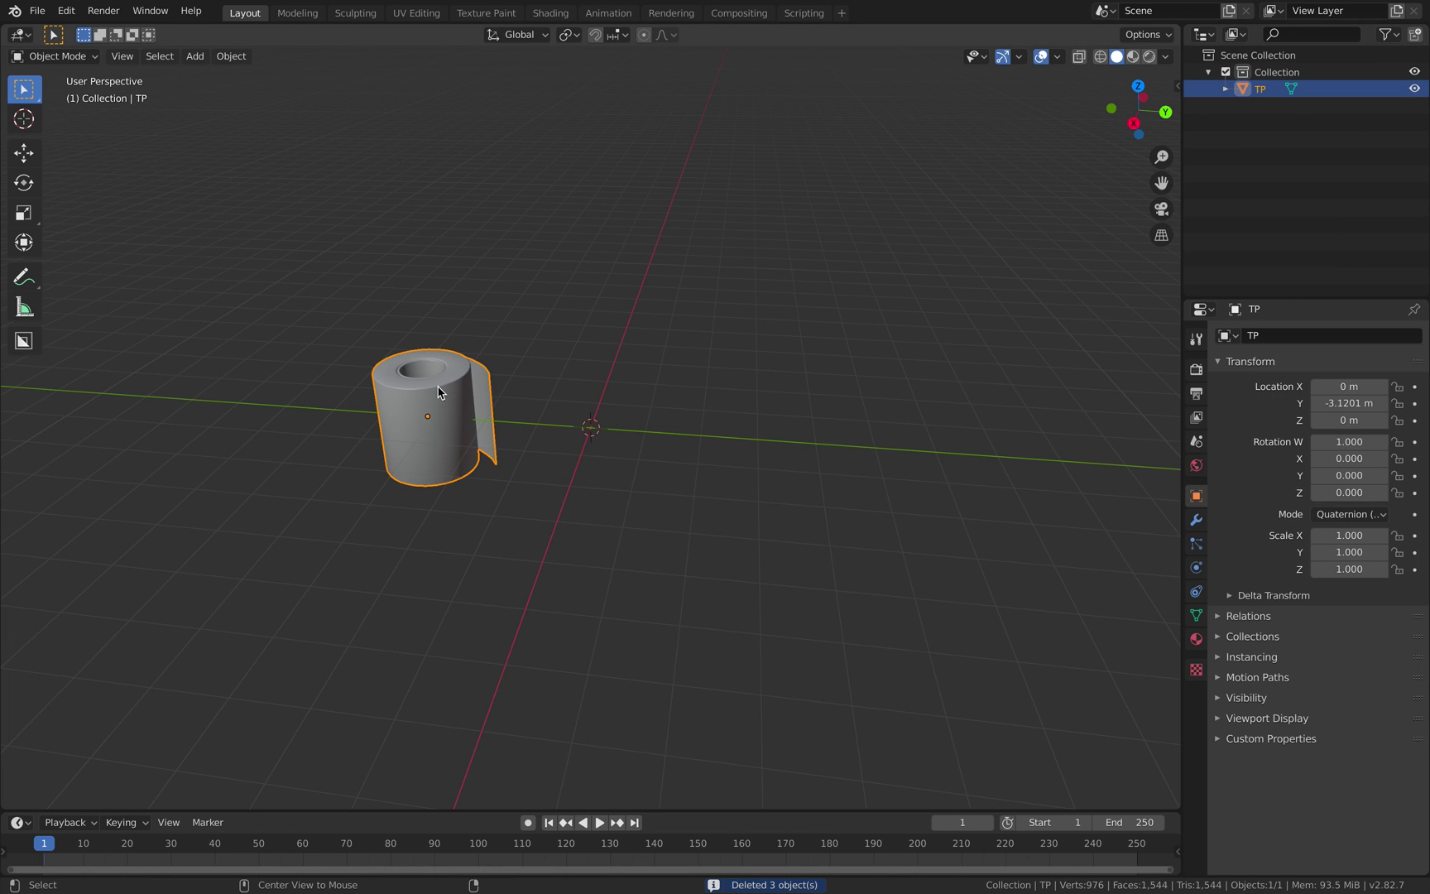
{"action": "key", "text": "alt+g"}
{"action": "key", "text": "ctrl+s"}
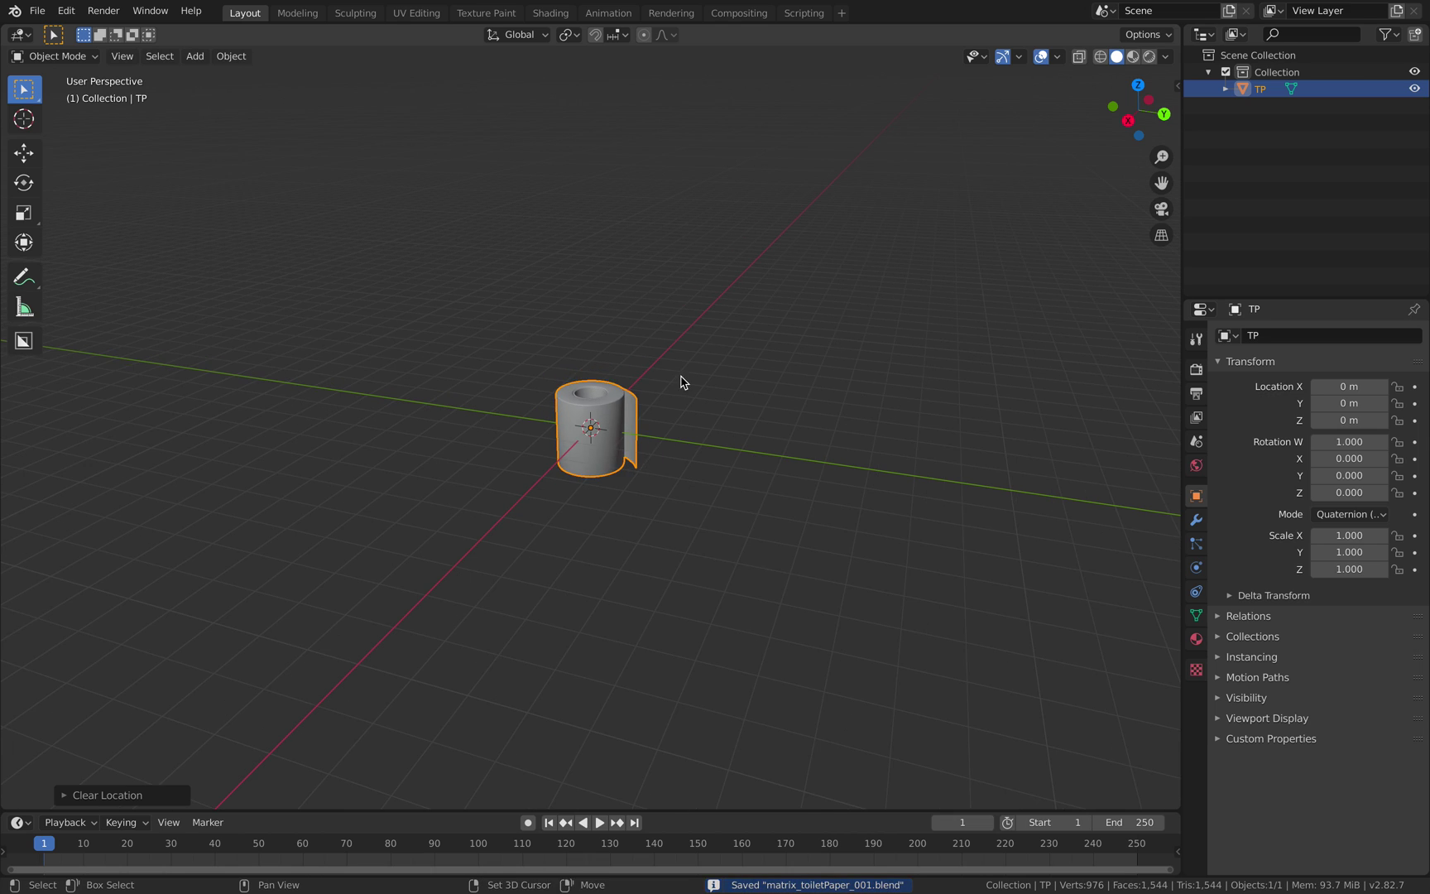
Add a cube mesh at the world origin around the toilet paper roll.
{"action": "middle_click_drag", "start_coordinate": [680, 382], "coordinate": [577, 455], "text": "shift"}
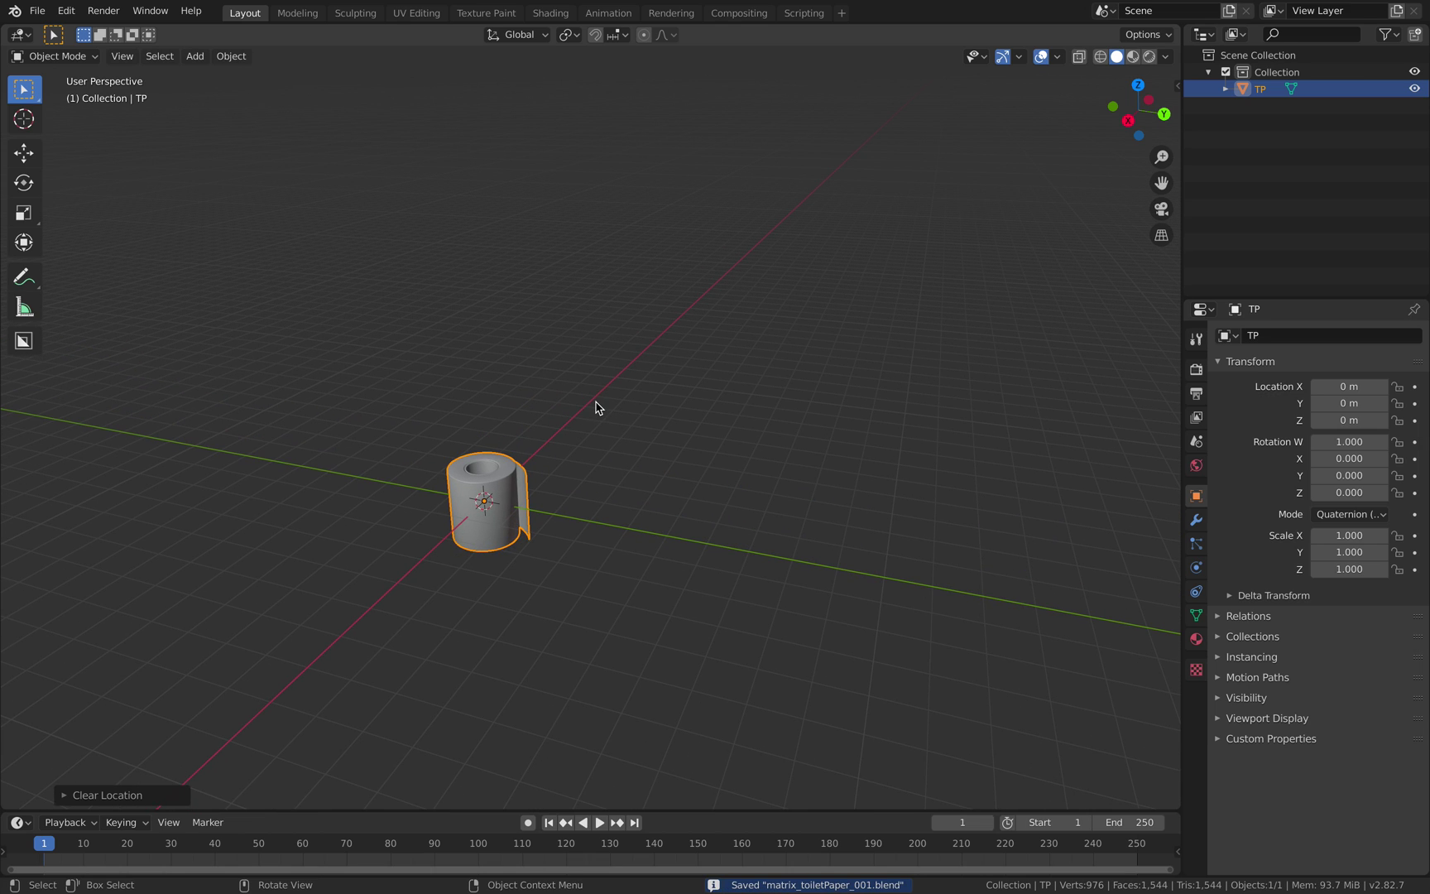
{"action": "key", "text": "shift+a"}
{"action": "mouse_move", "coordinate": [577, 273]}
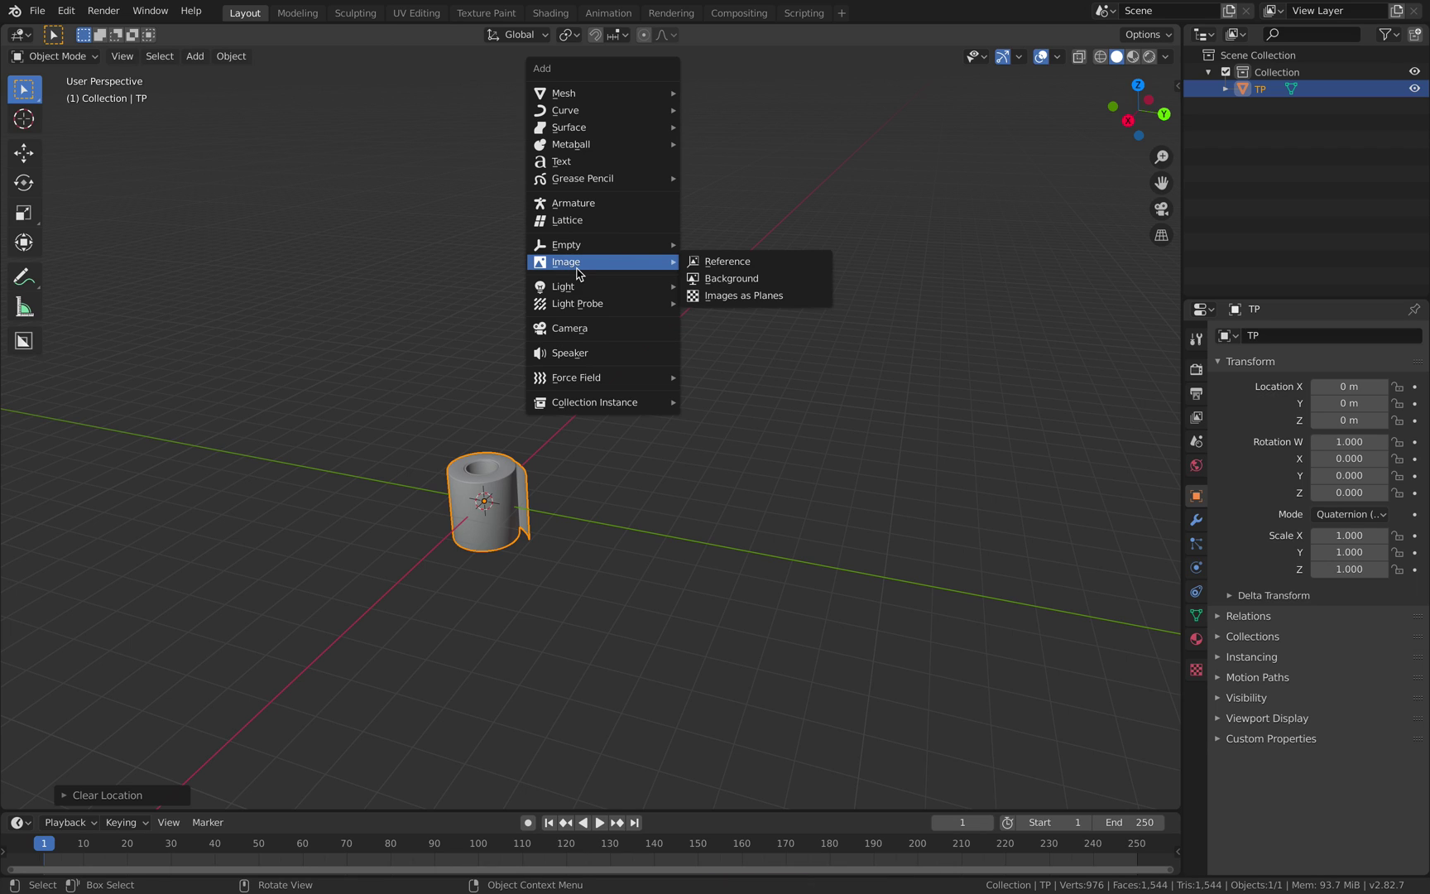
{"action": "mouse_move", "coordinate": [603, 95]}
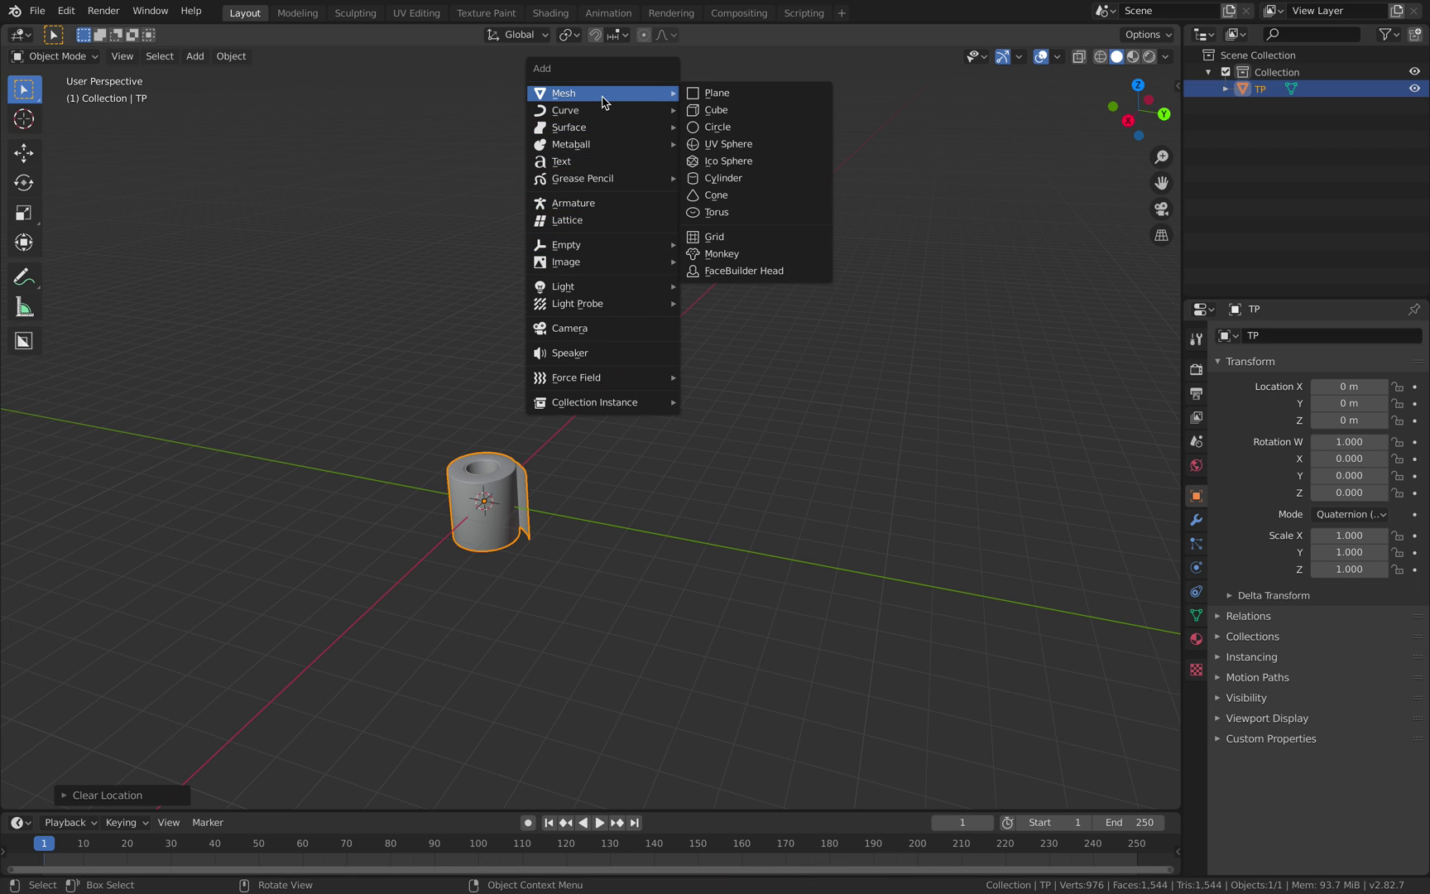
{"action": "left_click", "coordinate": [735, 111]}
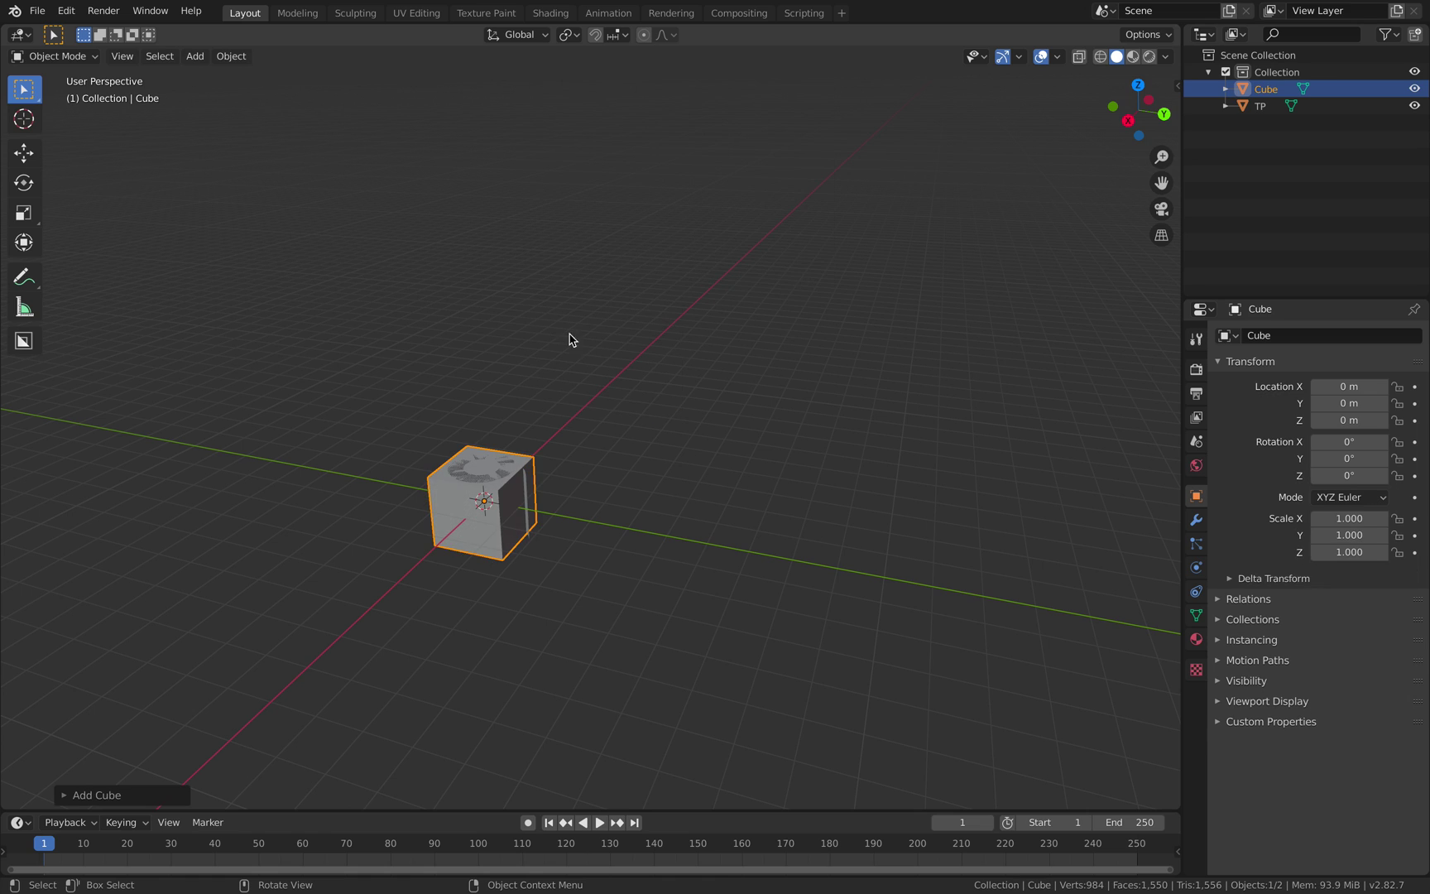
Add a Triangulate modifier to the cube.
{"action": "scroll", "coordinate": [546, 437], "scroll_direction": "up", "scroll_amount": 3}
{"action": "middle_click_drag", "start_coordinate": [521, 507], "coordinate": [700, 424], "text": "shift"}
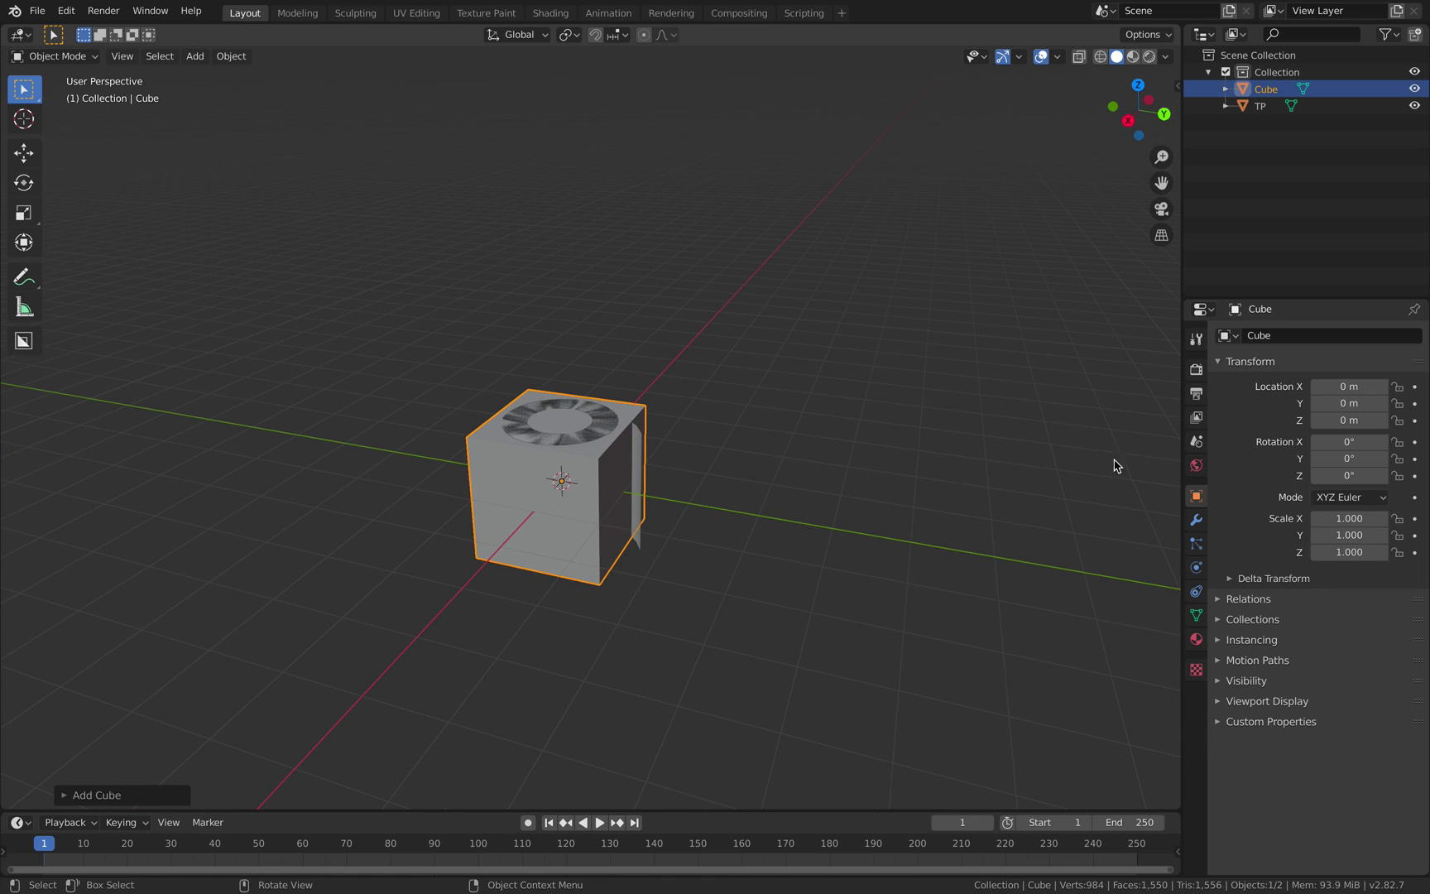
{"action": "middle_click_drag", "start_coordinate": [792, 428], "coordinate": [699, 412]}
{"action": "key", "text": "Tab"}
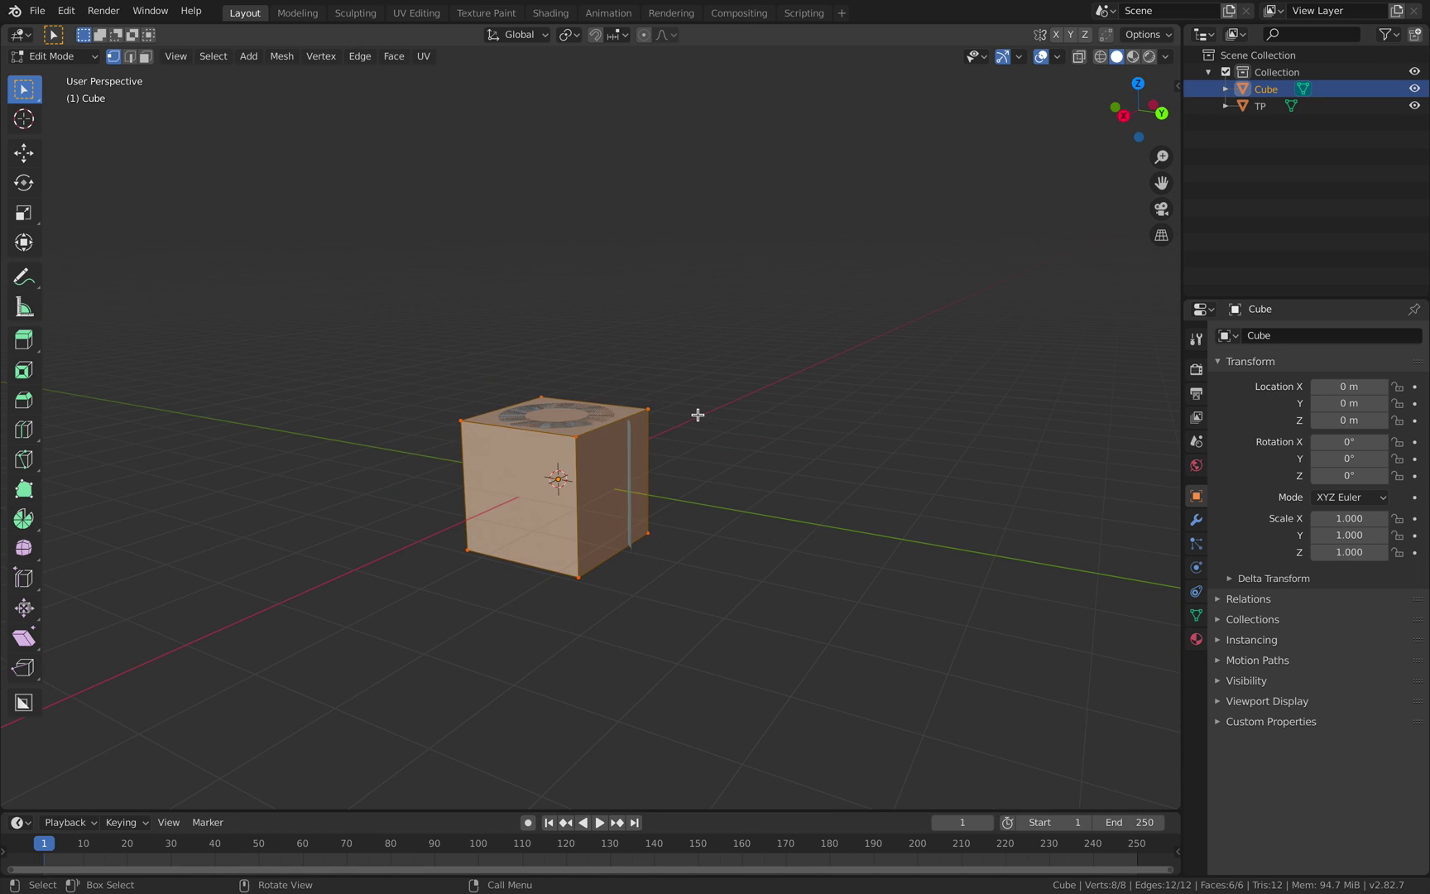
{"action": "key", "text": "Tab"}
{"action": "left_click", "coordinate": [1197, 520]}
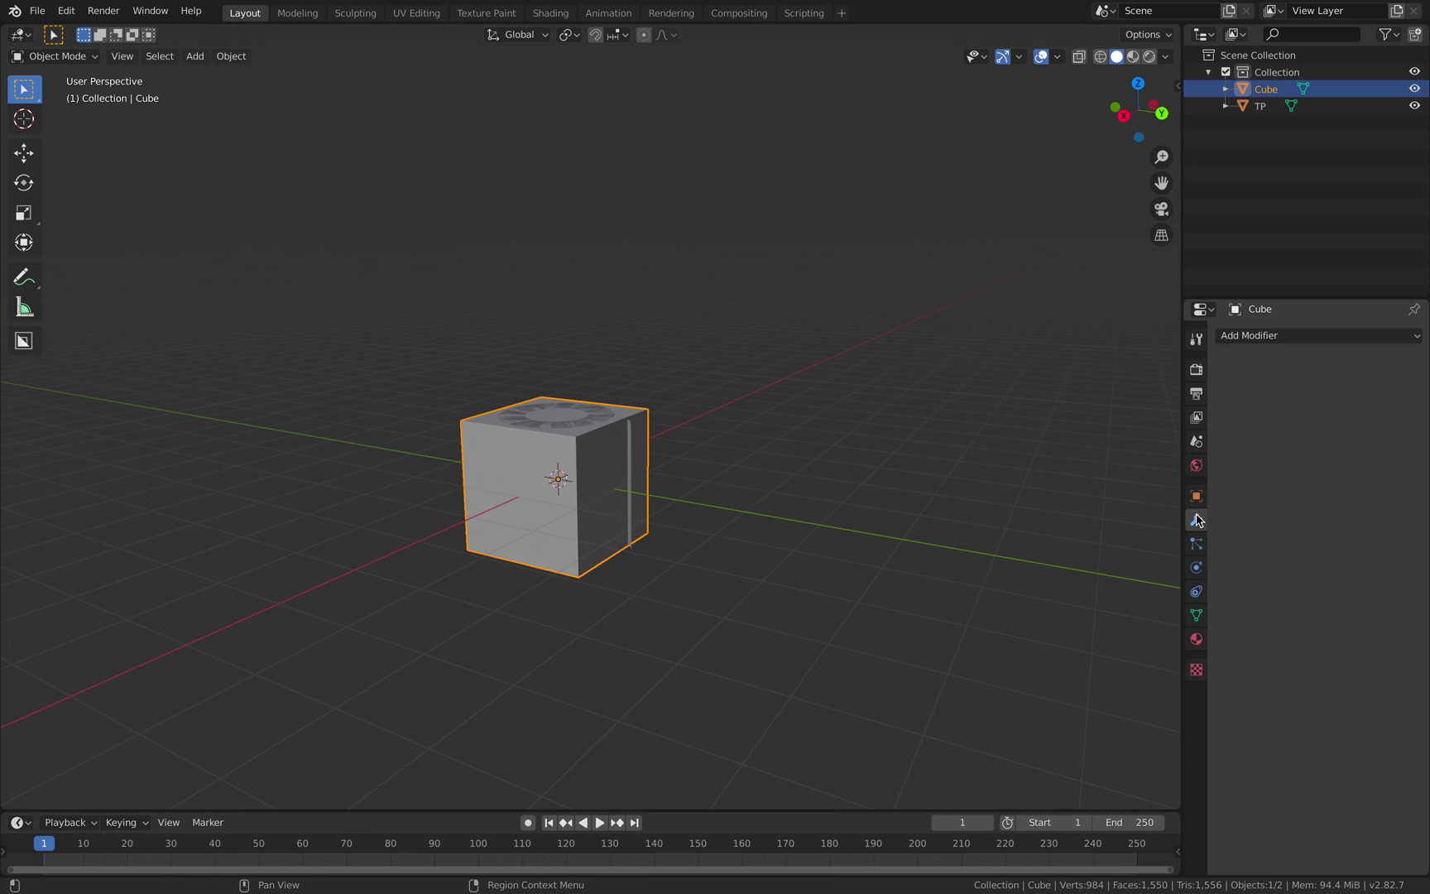
{"action": "left_click", "coordinate": [1278, 336]}
{"action": "left_click", "coordinate": [1063, 632]}
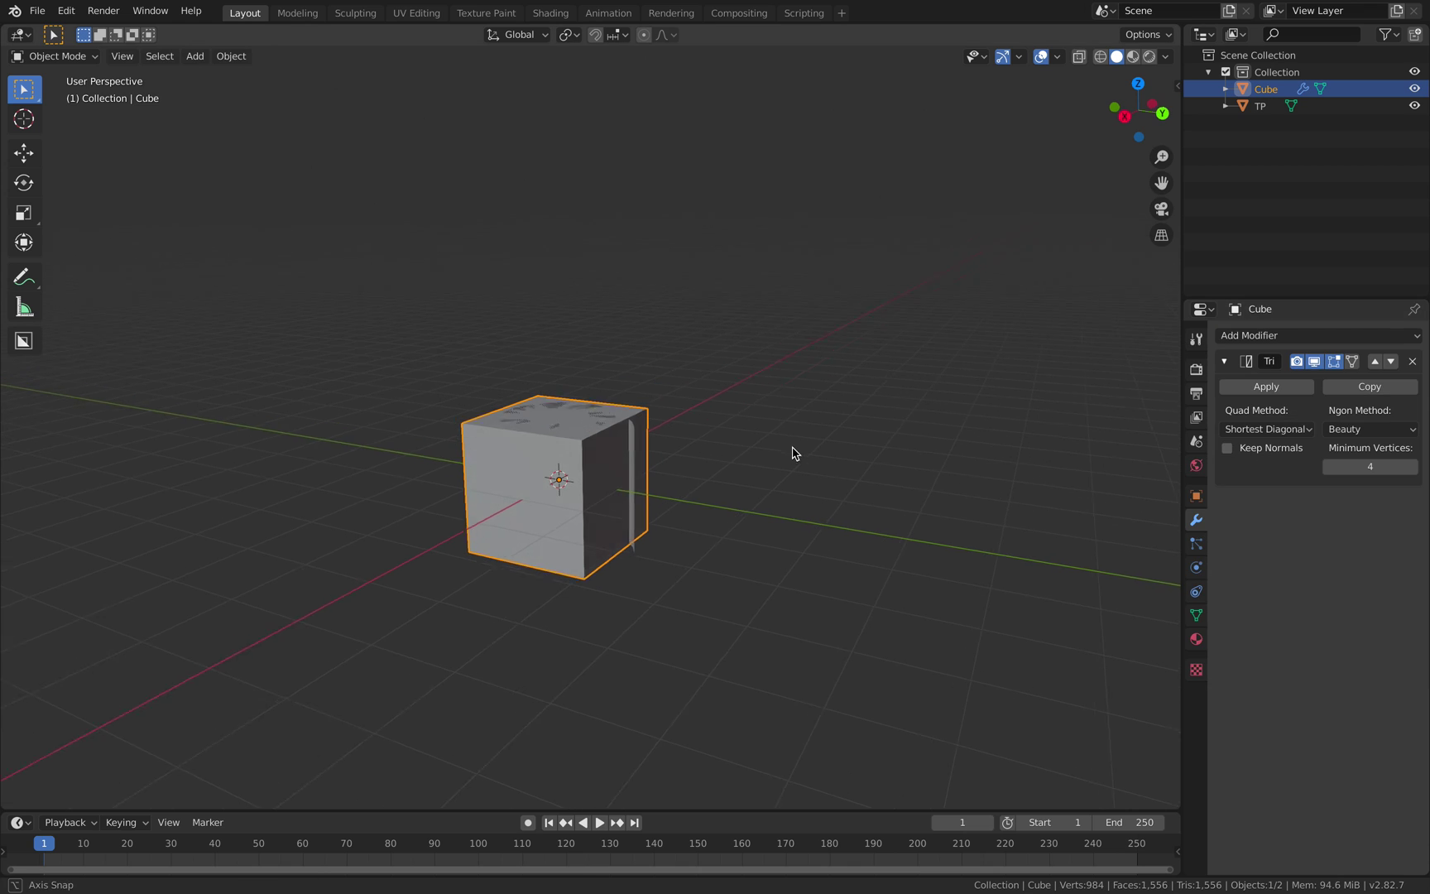
Add a Wireframe modifier to the cube and set its thickness to about 0.112 m.
{"action": "left_click", "coordinate": [1291, 336]}
{"action": "left_click", "coordinate": [1099, 653]}
{"action": "middle_click_drag", "start_coordinate": [766, 523], "coordinate": [739, 498]}
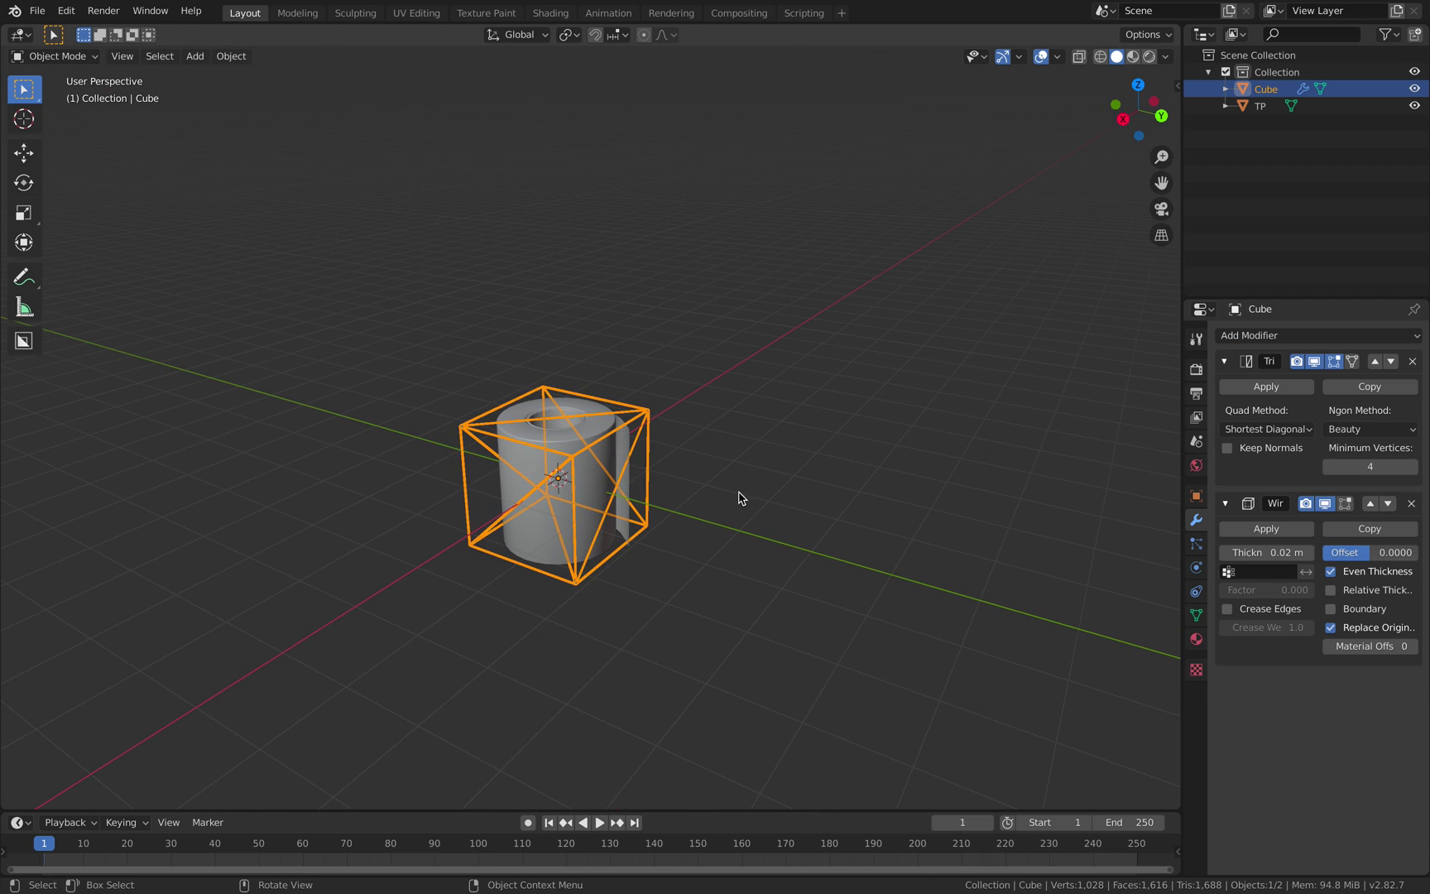
{"action": "left_click_drag", "start_coordinate": [1267, 552], "coordinate": [1308, 552]}
Move the TP roll out of the wireframe cube so it stands beside it.
{"action": "middle_click_drag", "start_coordinate": [911, 513], "coordinate": [606, 487]}
{"action": "left_click", "coordinate": [606, 487]}
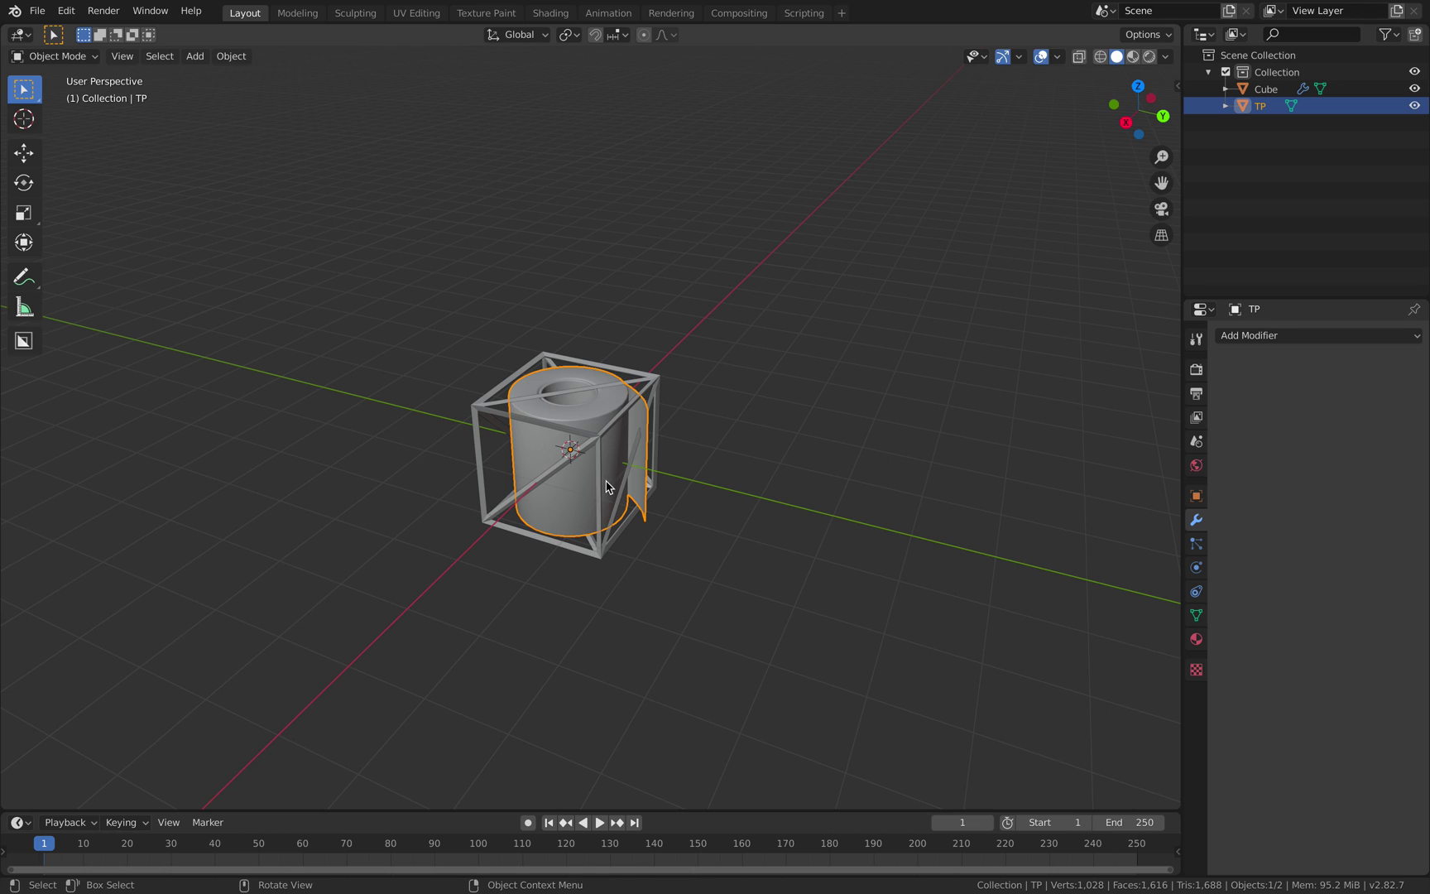
{"action": "key", "text": "g"}
{"action": "left_click", "coordinate": [399, 440]}
Edit the cube in face select mode, deleting its two opposite Y-facing faces, and return to Object Mode.
{"action": "left_click", "coordinate": [641, 422]}
{"action": "scroll", "coordinate": [640, 422], "scroll_direction": "up", "scroll_amount": 2}
{"action": "middle_click_drag", "start_coordinate": [641, 422], "coordinate": [607, 389]}
{"action": "key", "text": "Tab"}
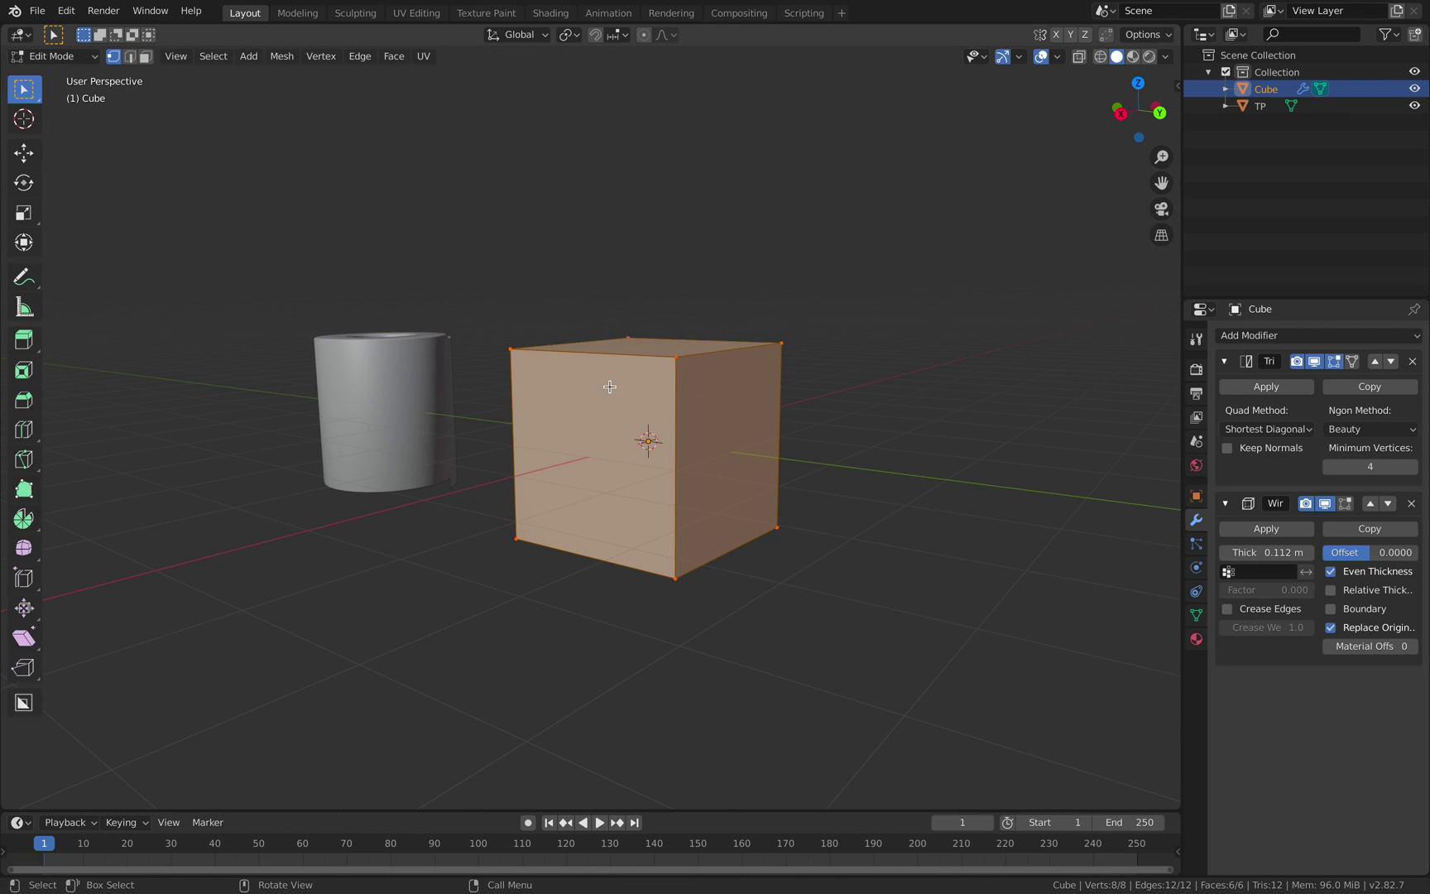
{"action": "left_click", "coordinate": [725, 440]}
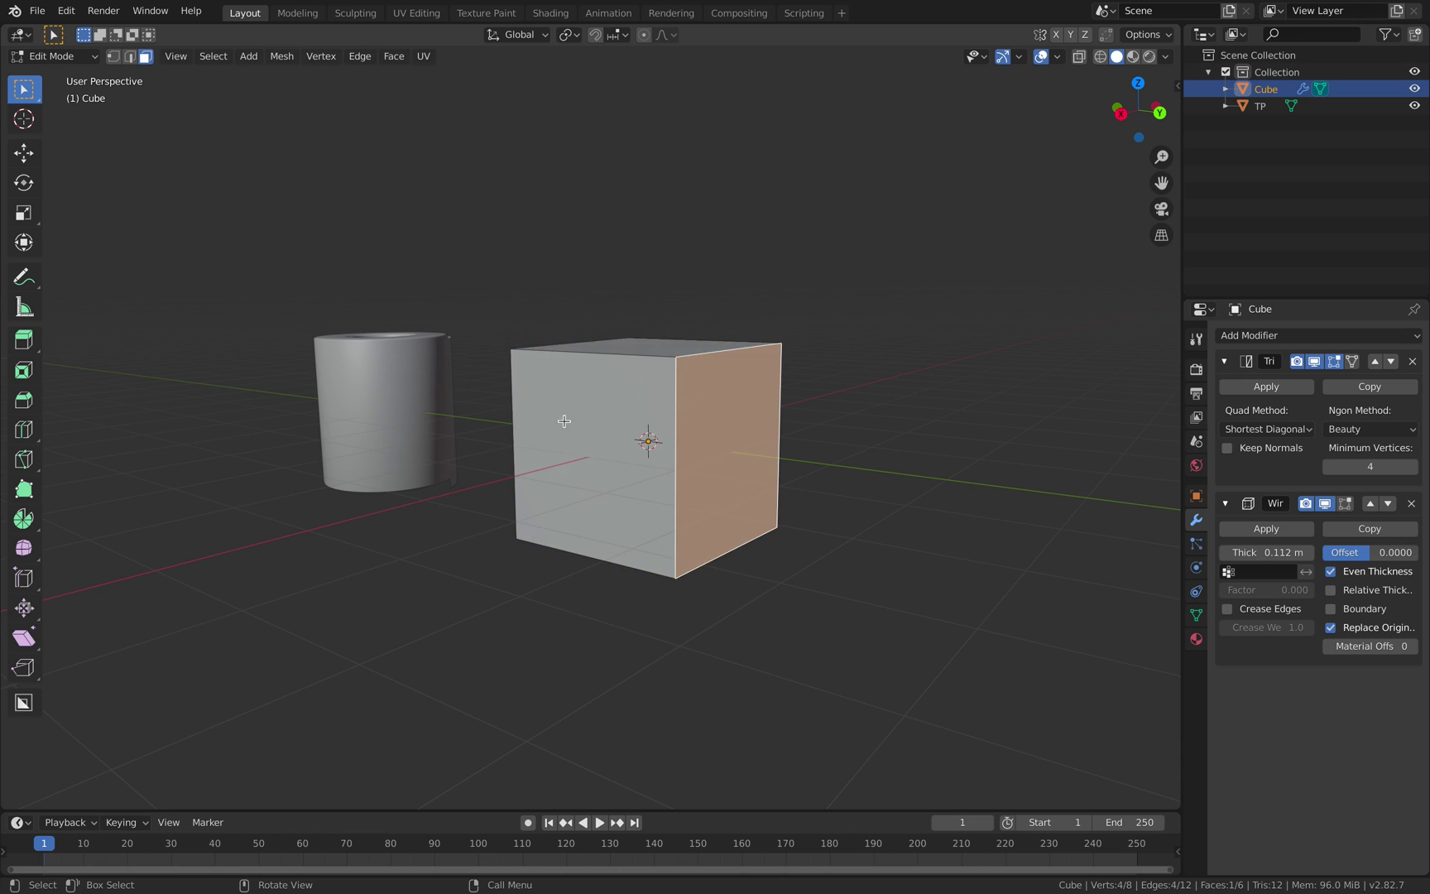
{"action": "middle_click_drag", "start_coordinate": [463, 402], "coordinate": [606, 431]}
{"action": "left_click", "coordinate": [573, 431], "text": "shift"}
{"action": "middle_click_drag", "start_coordinate": [814, 425], "coordinate": [679, 403]}
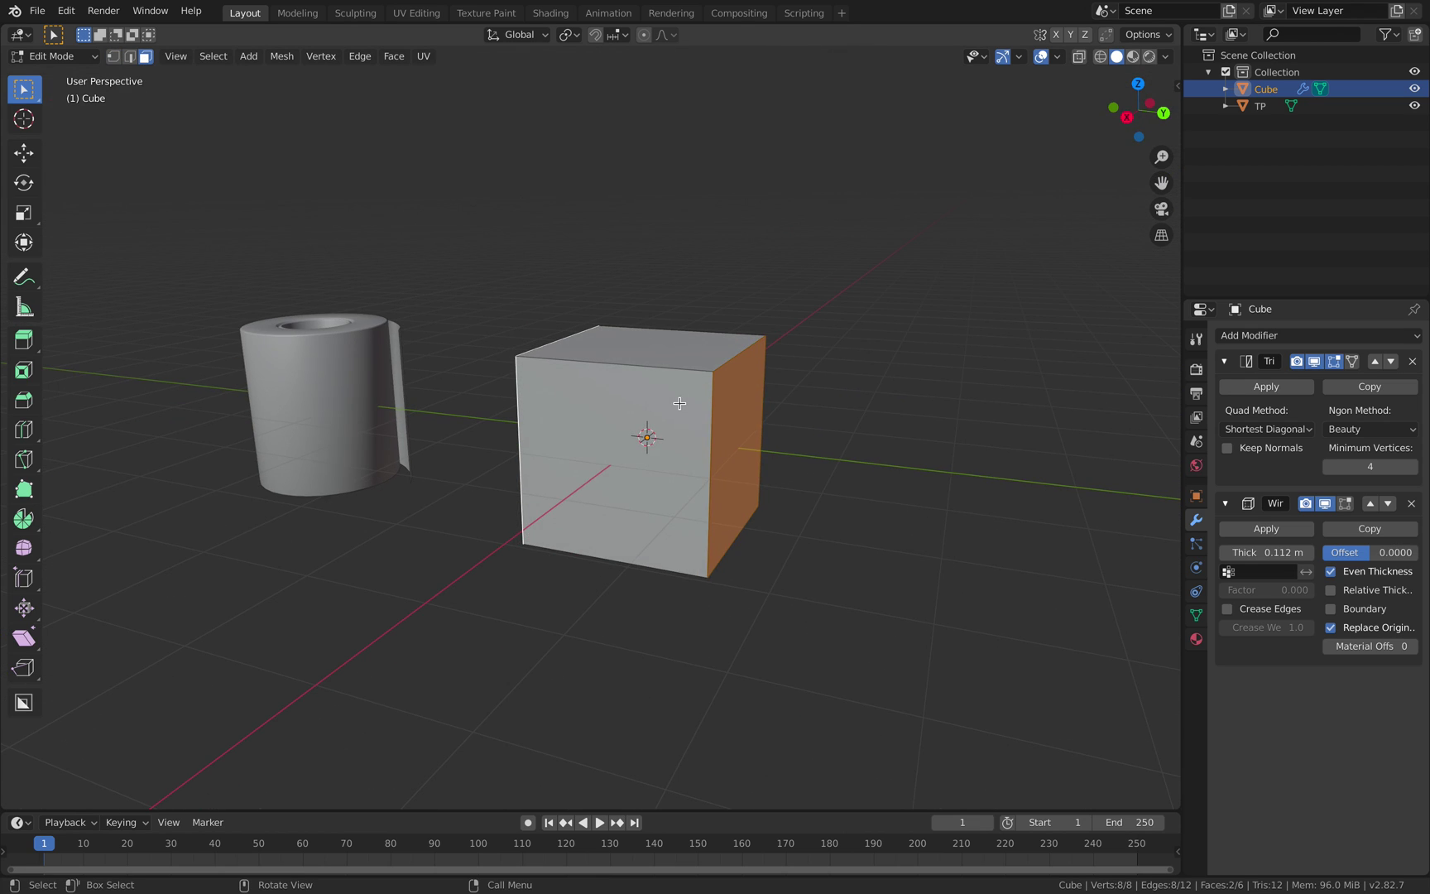
{"action": "key", "text": "x"}
{"action": "left_click", "coordinate": [683, 440]}
{"action": "key", "text": "Tab"}
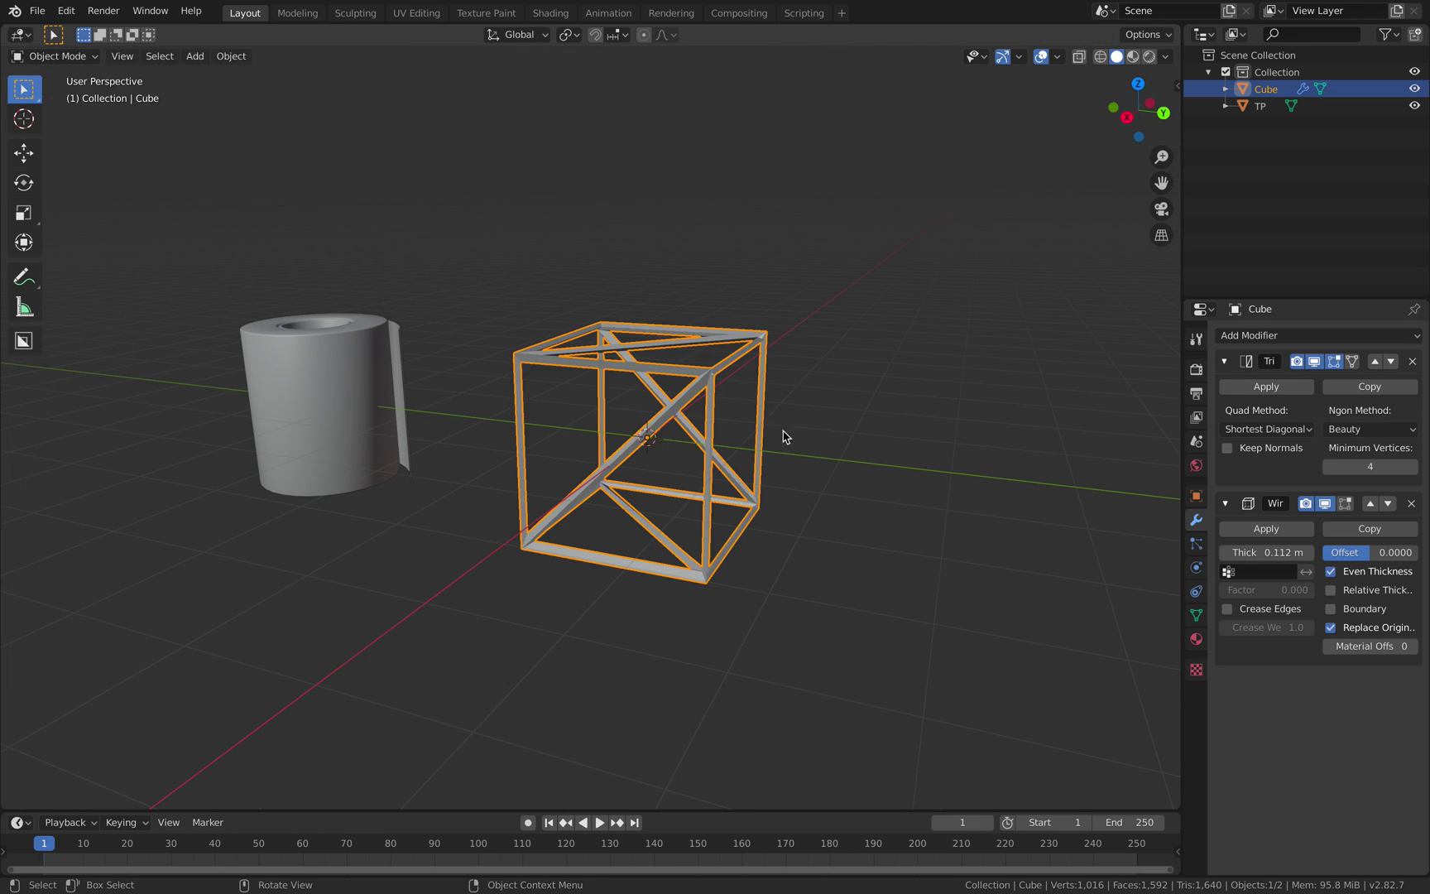
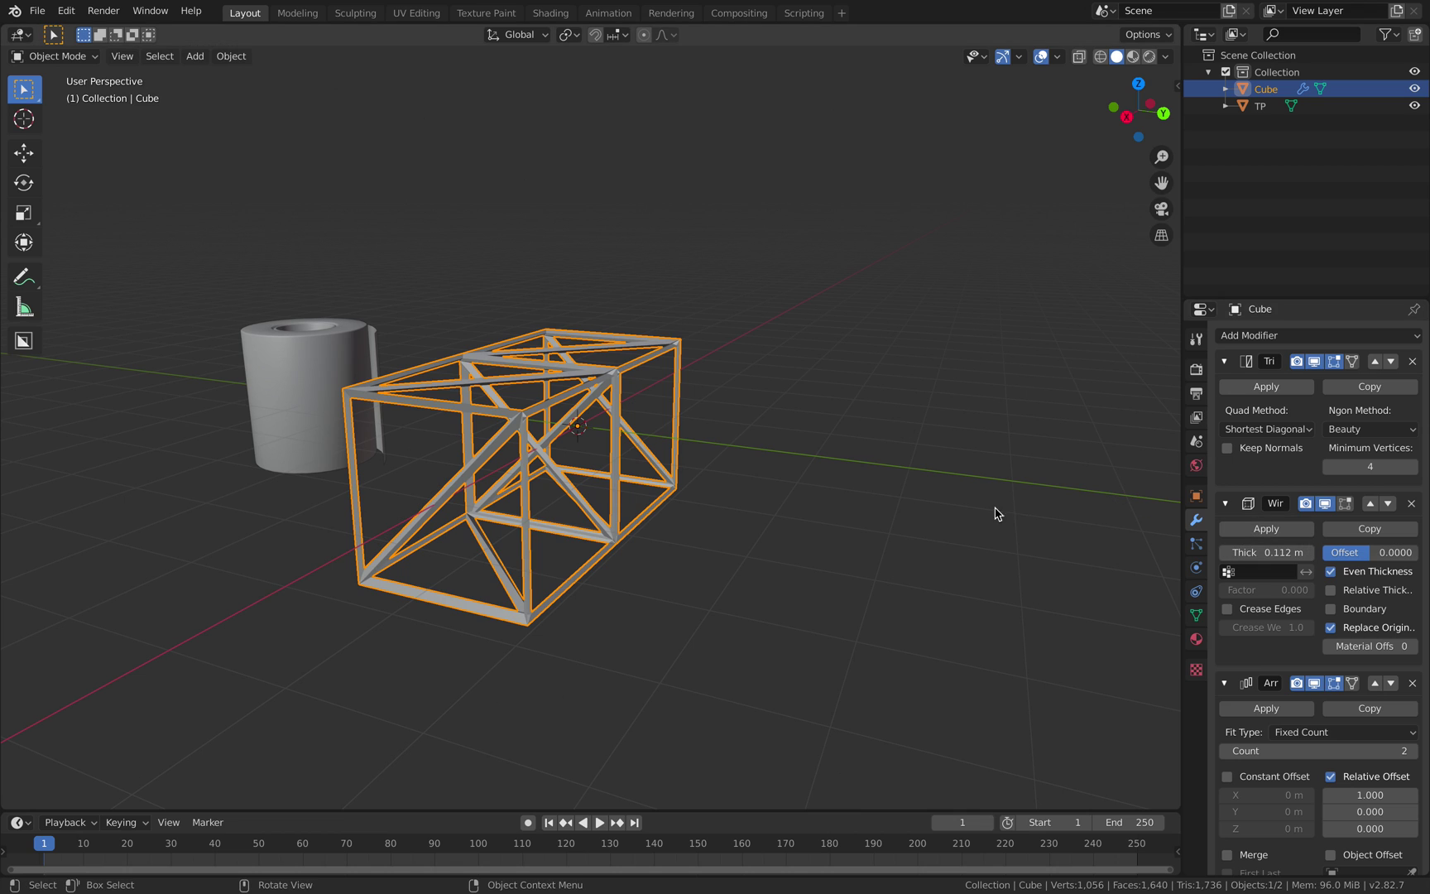
Set the cube's Array modifier count to 6 to extend the wireframe frame along X.
{"action": "middle_click_drag", "start_coordinate": [1086, 602], "coordinate": [815, 561]}
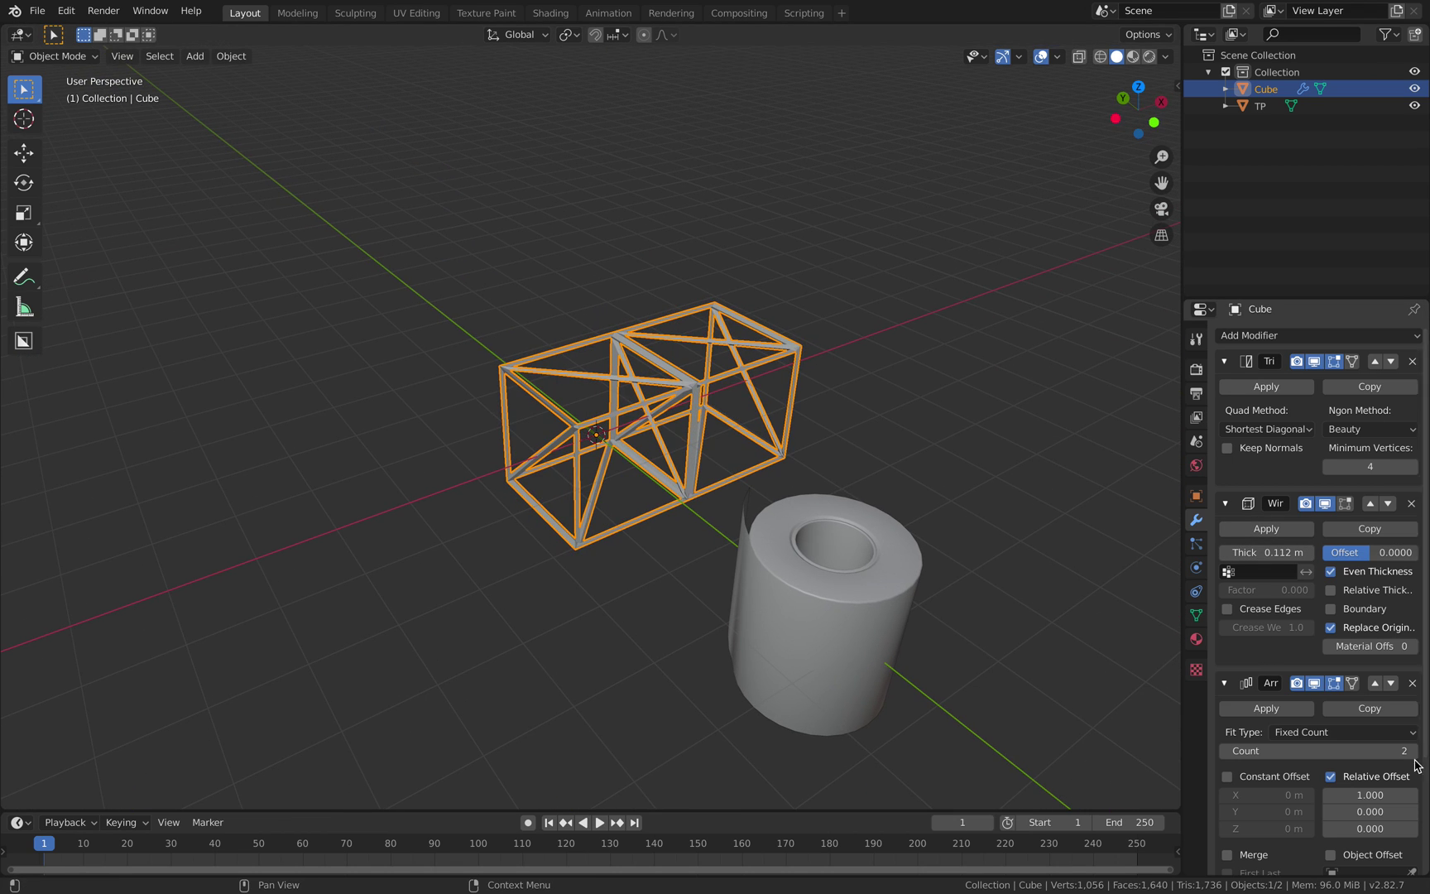
{"action": "left_click", "coordinate": [1412, 750]}
{"action": "left_click", "coordinate": [1413, 751]}
{"action": "left_click", "coordinate": [1413, 751]}
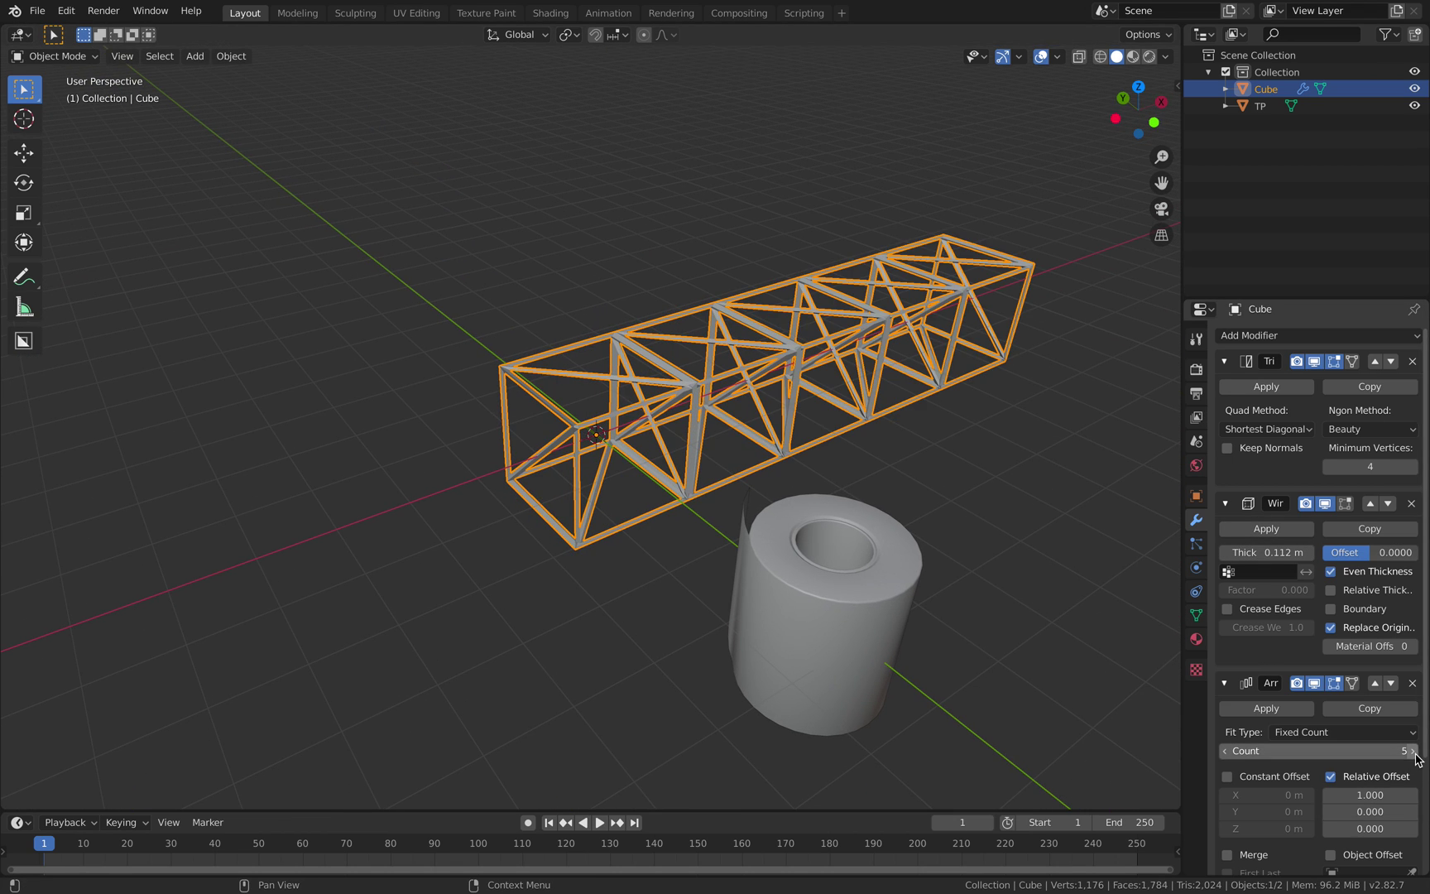
{"action": "left_click", "coordinate": [1413, 750]}
{"action": "middle_click_drag", "start_coordinate": [1114, 654], "coordinate": [917, 479]}
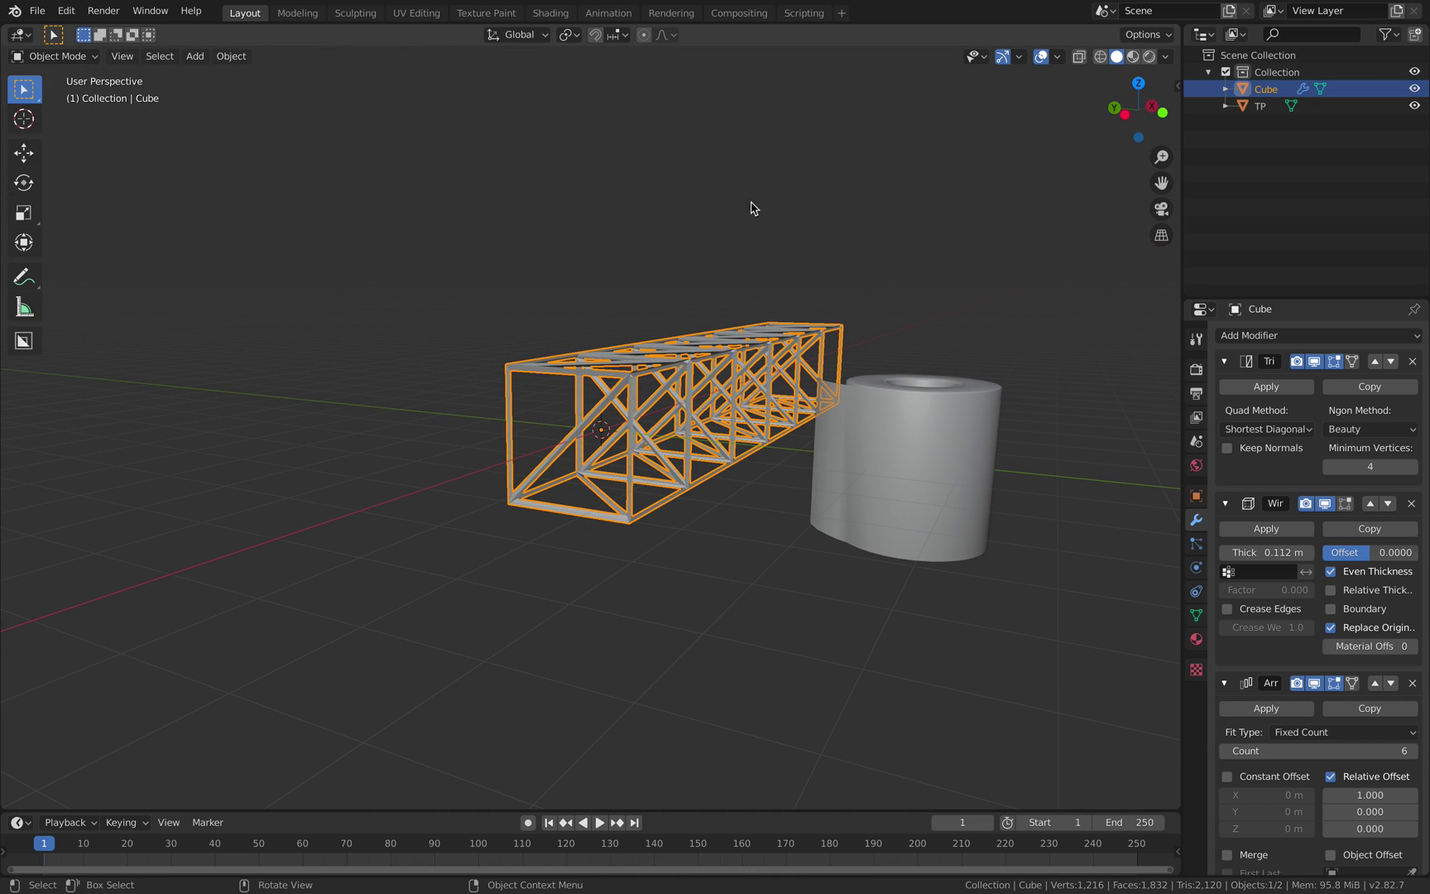
Add a second Array modifier to the cube with relative offset X 0, Z 1 and a count of 3.
{"action": "left_click", "coordinate": [1273, 344]}
{"action": "left_click", "coordinate": [1053, 375]}
{"action": "scroll", "coordinate": [1396, 696], "scroll_direction": "down", "scroll_amount": 10}
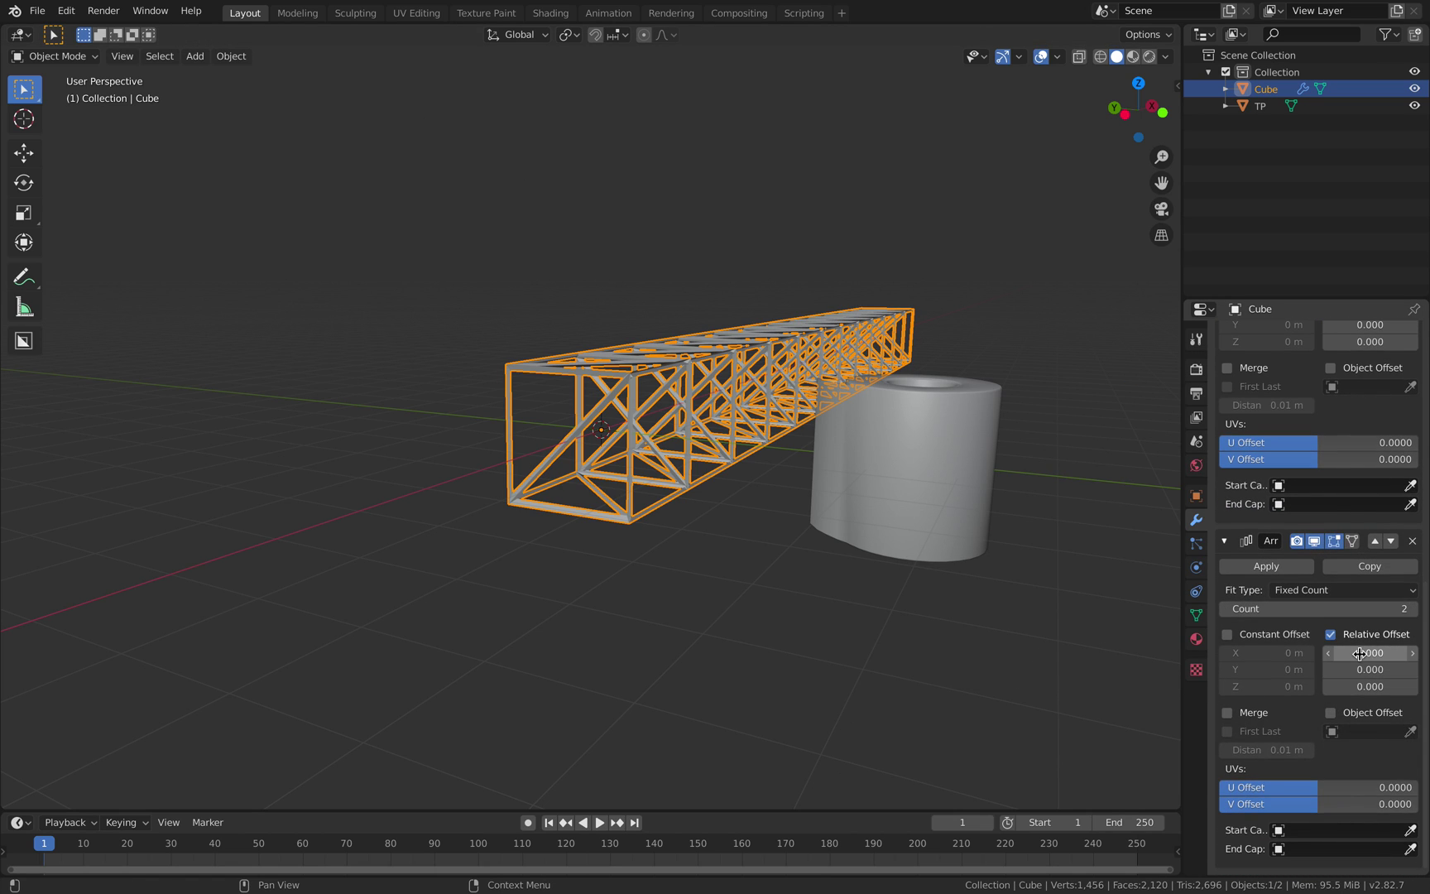
{"action": "key", "text": "Tab"}
{"action": "key", "text": "Tab"}
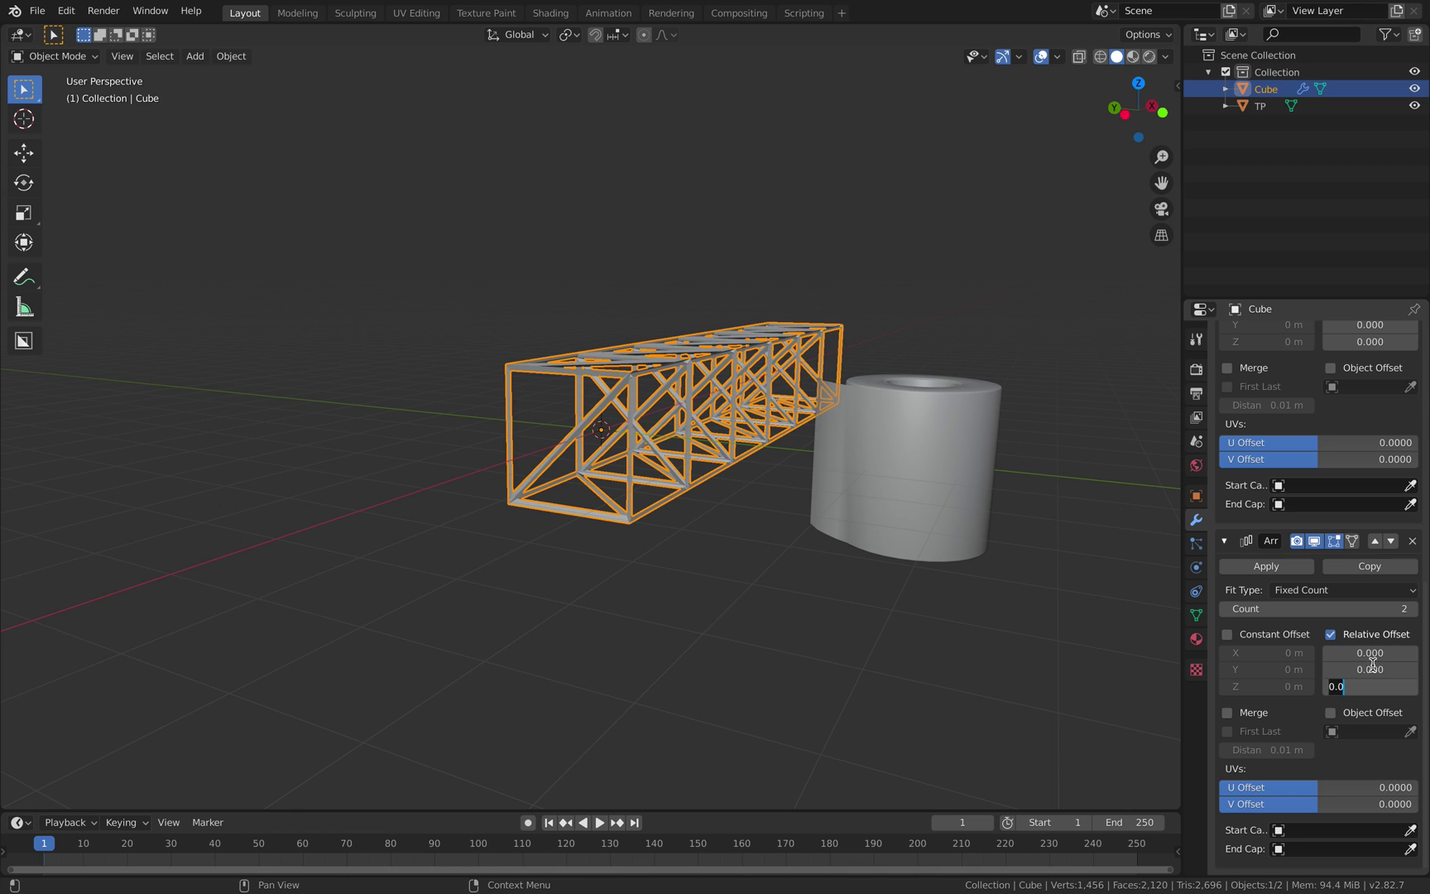
{"action": "type", "text": "1"}
{"action": "key", "text": "Return"}
{"action": "left_click", "coordinate": [1412, 608]}
Set the count of the cube's first Array modifier to 8 and save the file.
{"action": "middle_click_drag", "start_coordinate": [828, 530], "coordinate": [923, 526]}
{"action": "scroll", "coordinate": [1369, 653], "scroll_direction": "up", "scroll_amount": 4}
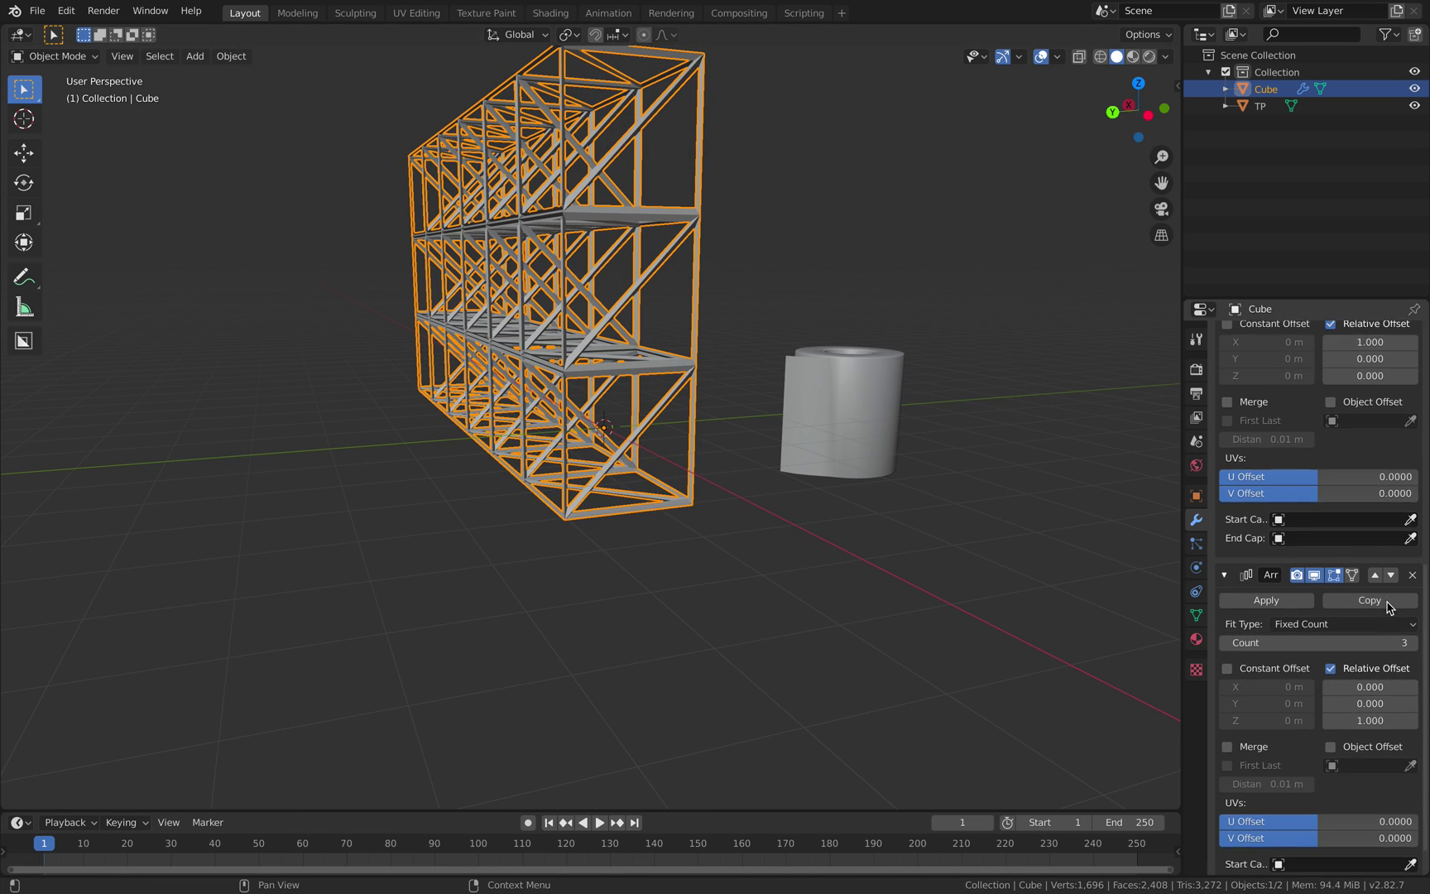
{"action": "left_click", "coordinate": [1414, 400]}
{"action": "left_click", "coordinate": [1413, 399]}
{"action": "middle_click_drag", "start_coordinate": [1133, 447], "coordinate": [813, 430]}
{"action": "key", "text": "ctrl+s"}
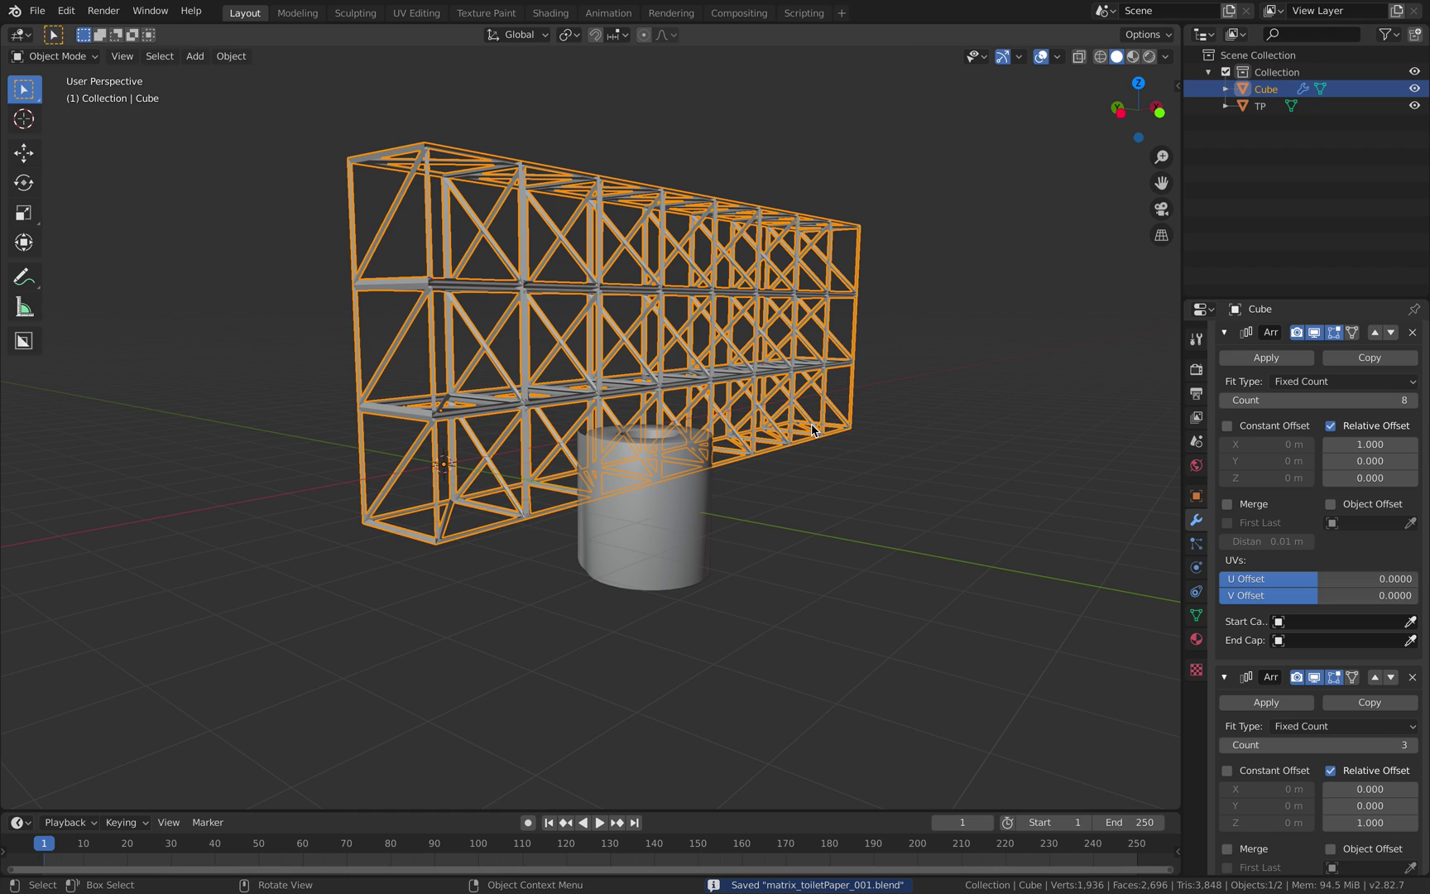
Create a new material for the cube with a darker grey base color and a metallic value of 0.646.
{"action": "left_click", "coordinate": [1196, 639]}
{"action": "left_click", "coordinate": [1323, 408]}
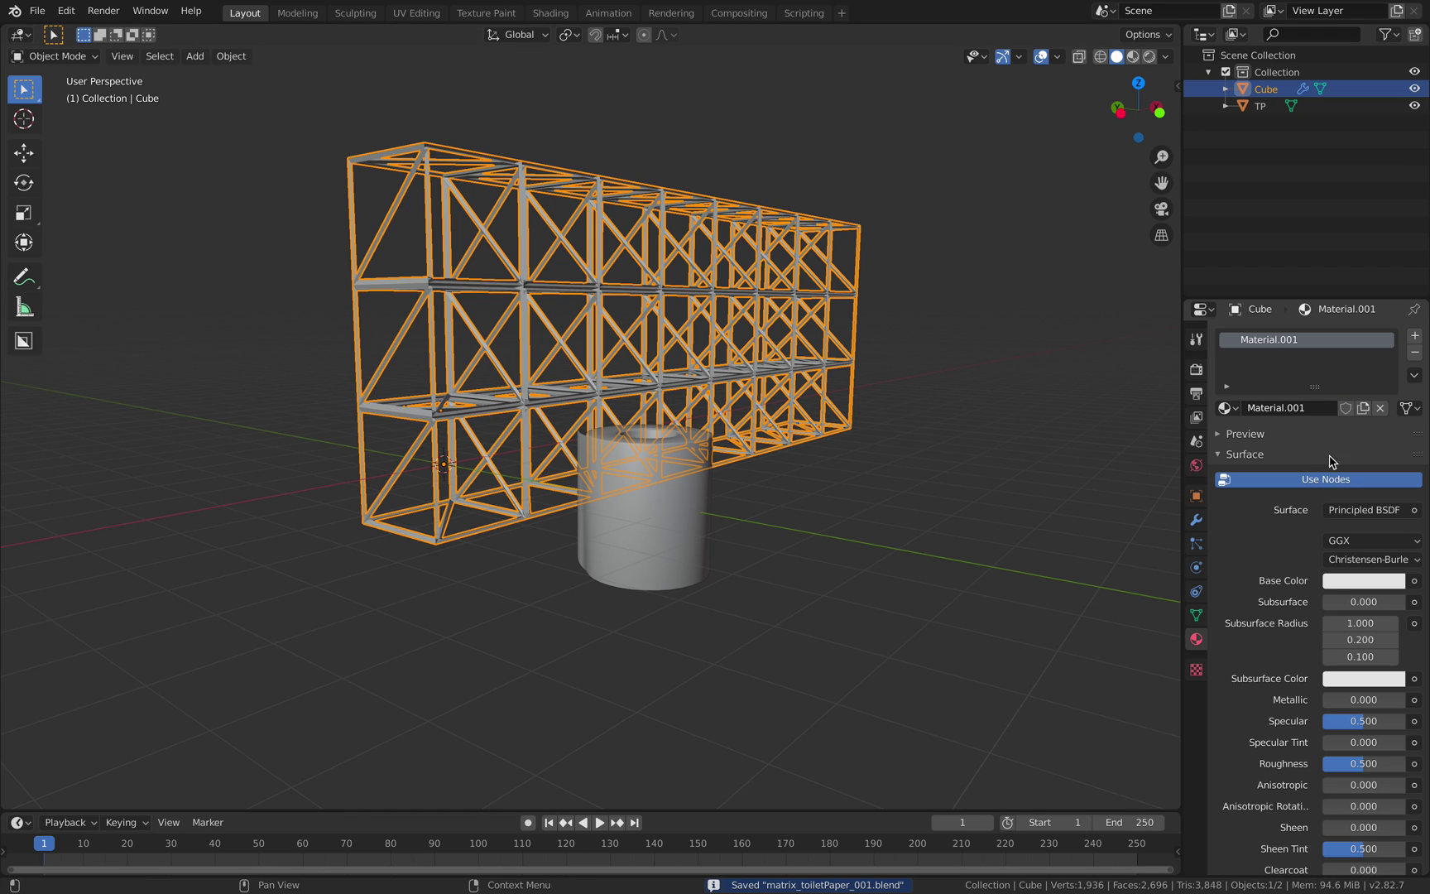
{"action": "left_click", "coordinate": [1341, 580]}
{"action": "left_click_drag", "start_coordinate": [1391, 387], "coordinate": [1391, 417]}
Add a plane and, in Edit Mode, move its far edge about 15.2 m along X to stretch it through the frame.
{"action": "middle_click_drag", "start_coordinate": [756, 385], "coordinate": [772, 428]}
{"action": "key", "text": "shift+a"}
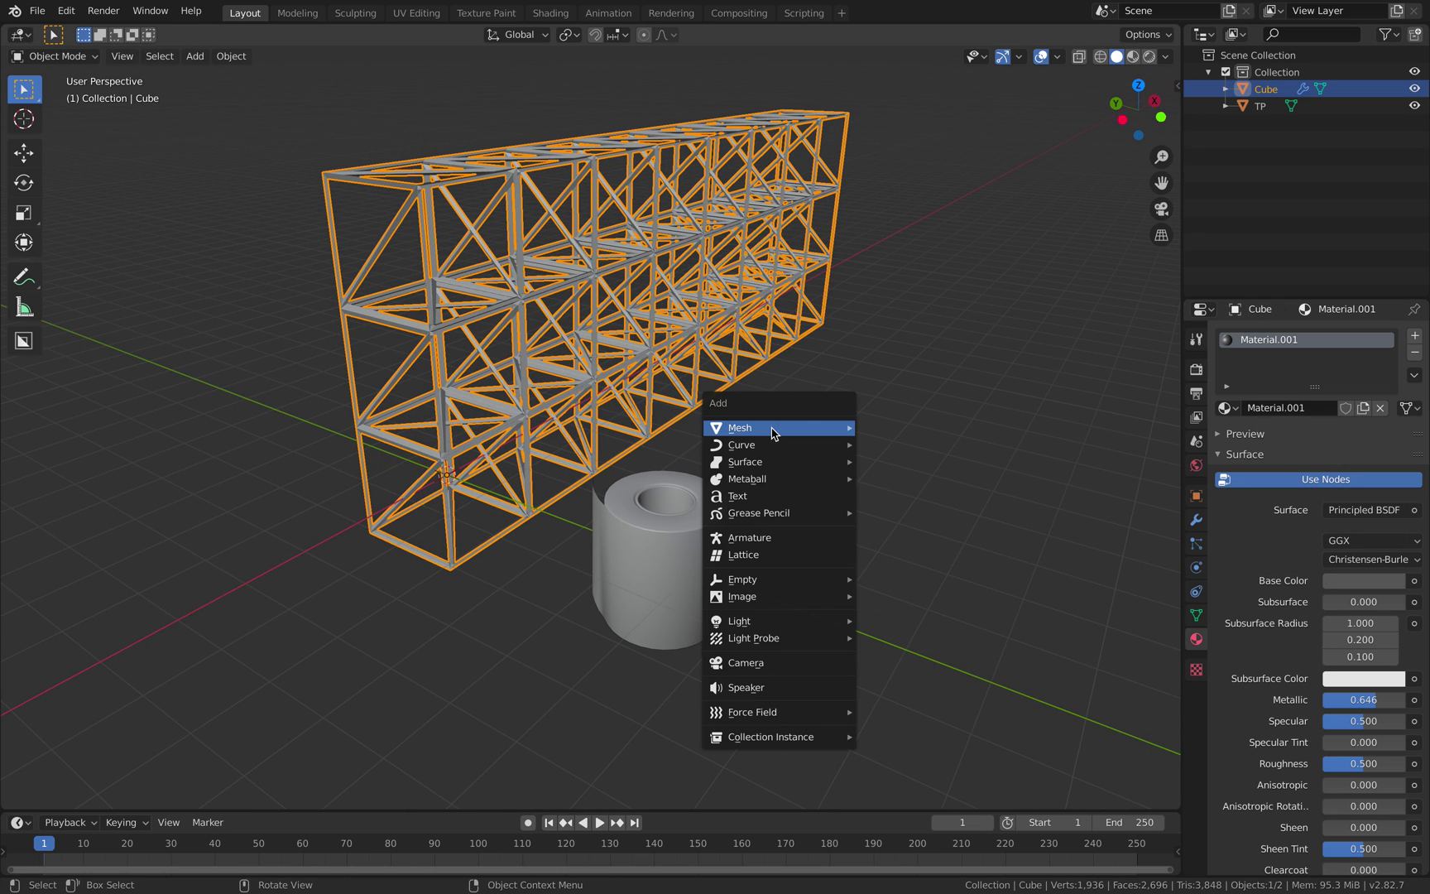
{"action": "mouse_move", "coordinate": [781, 433]}
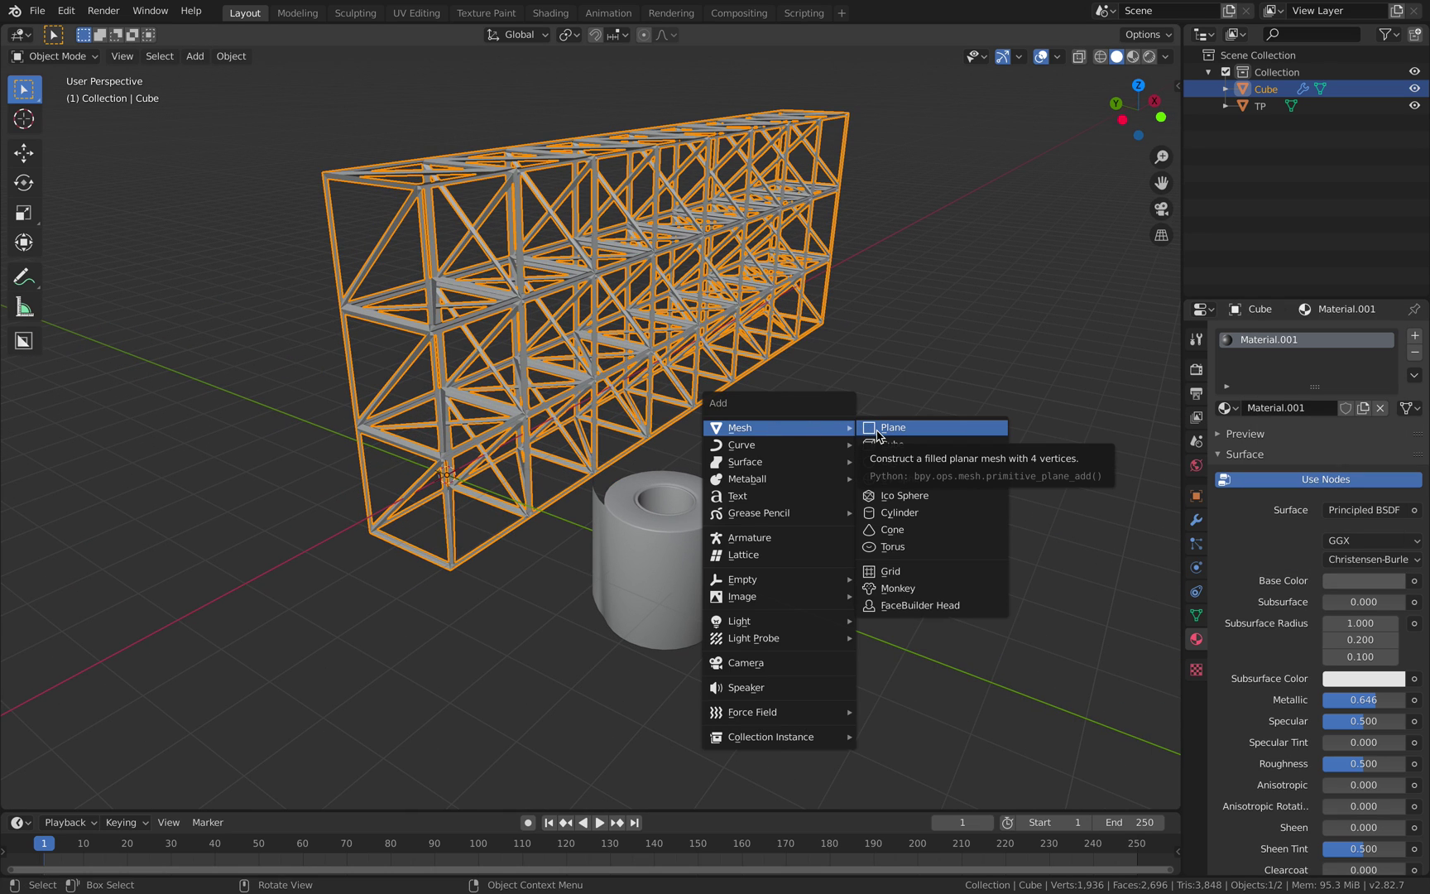
{"action": "left_click", "coordinate": [878, 431]}
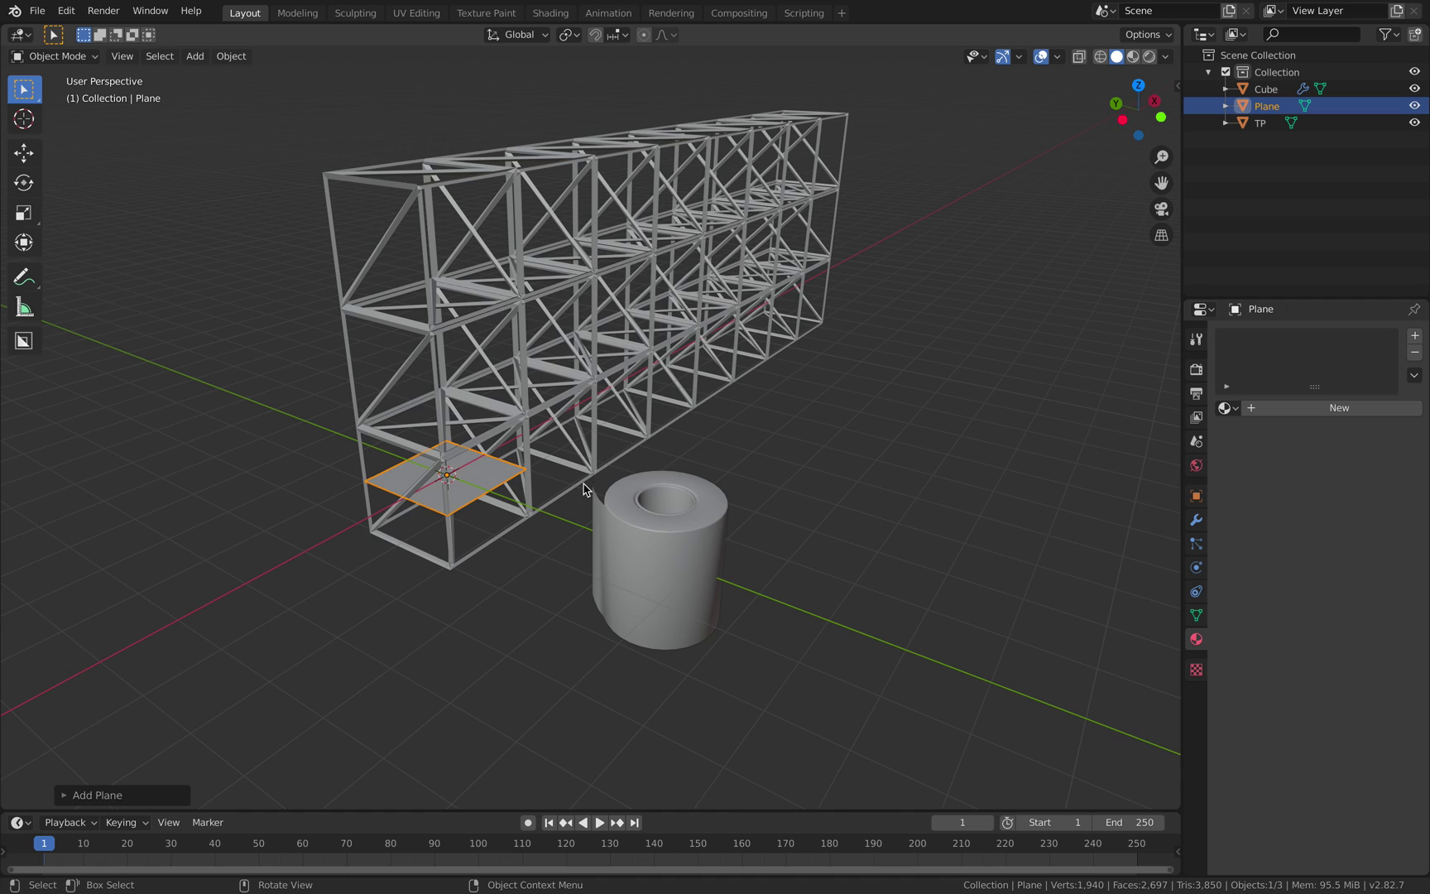
{"action": "middle_click_drag", "start_coordinate": [583, 490], "coordinate": [464, 430]}
{"action": "key", "text": "Tab"}
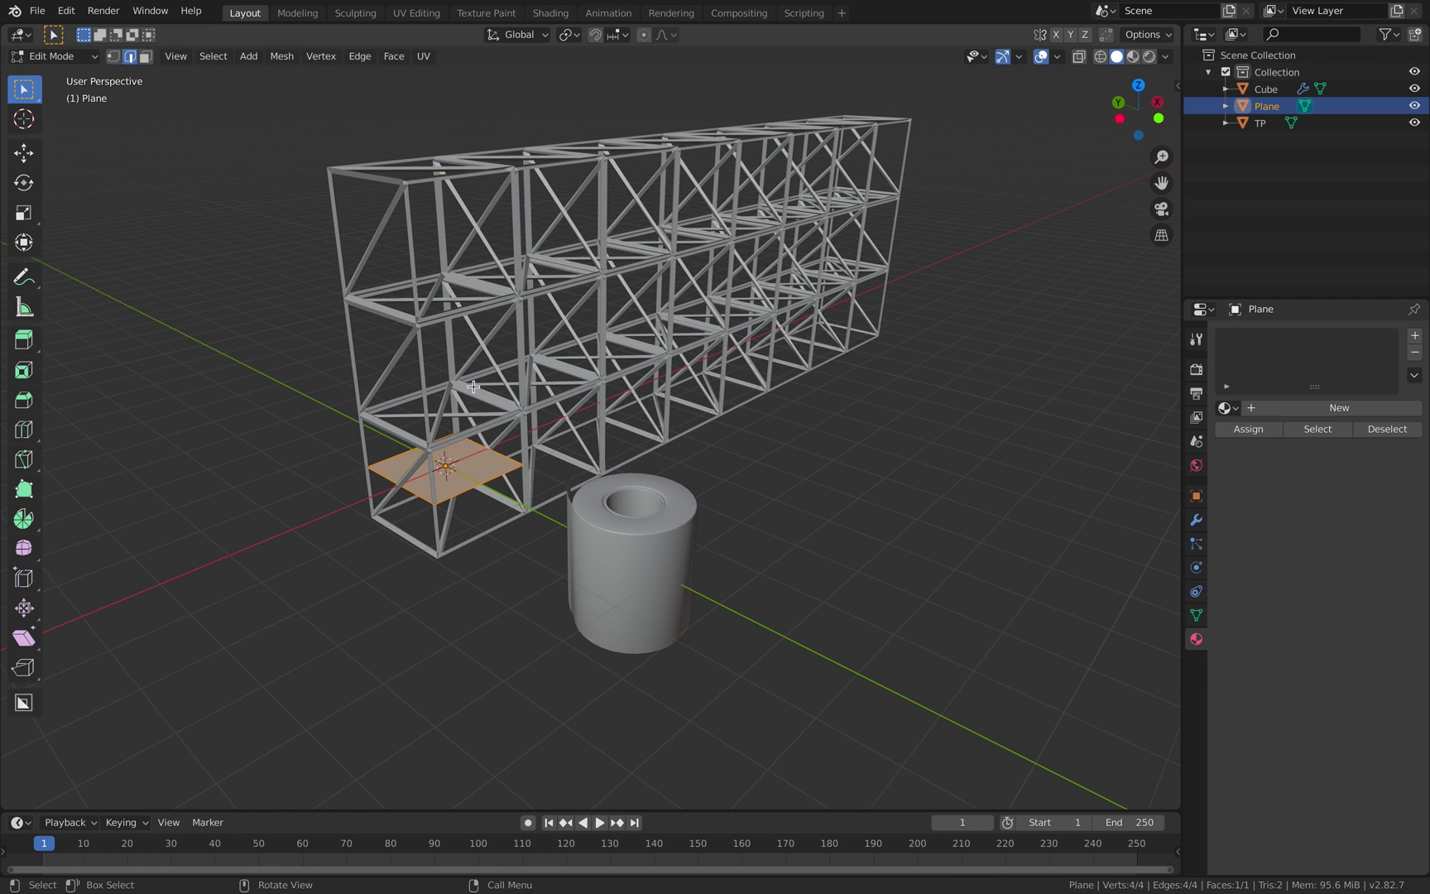
{"action": "key", "text": "g"}
{"action": "key", "text": "x"}
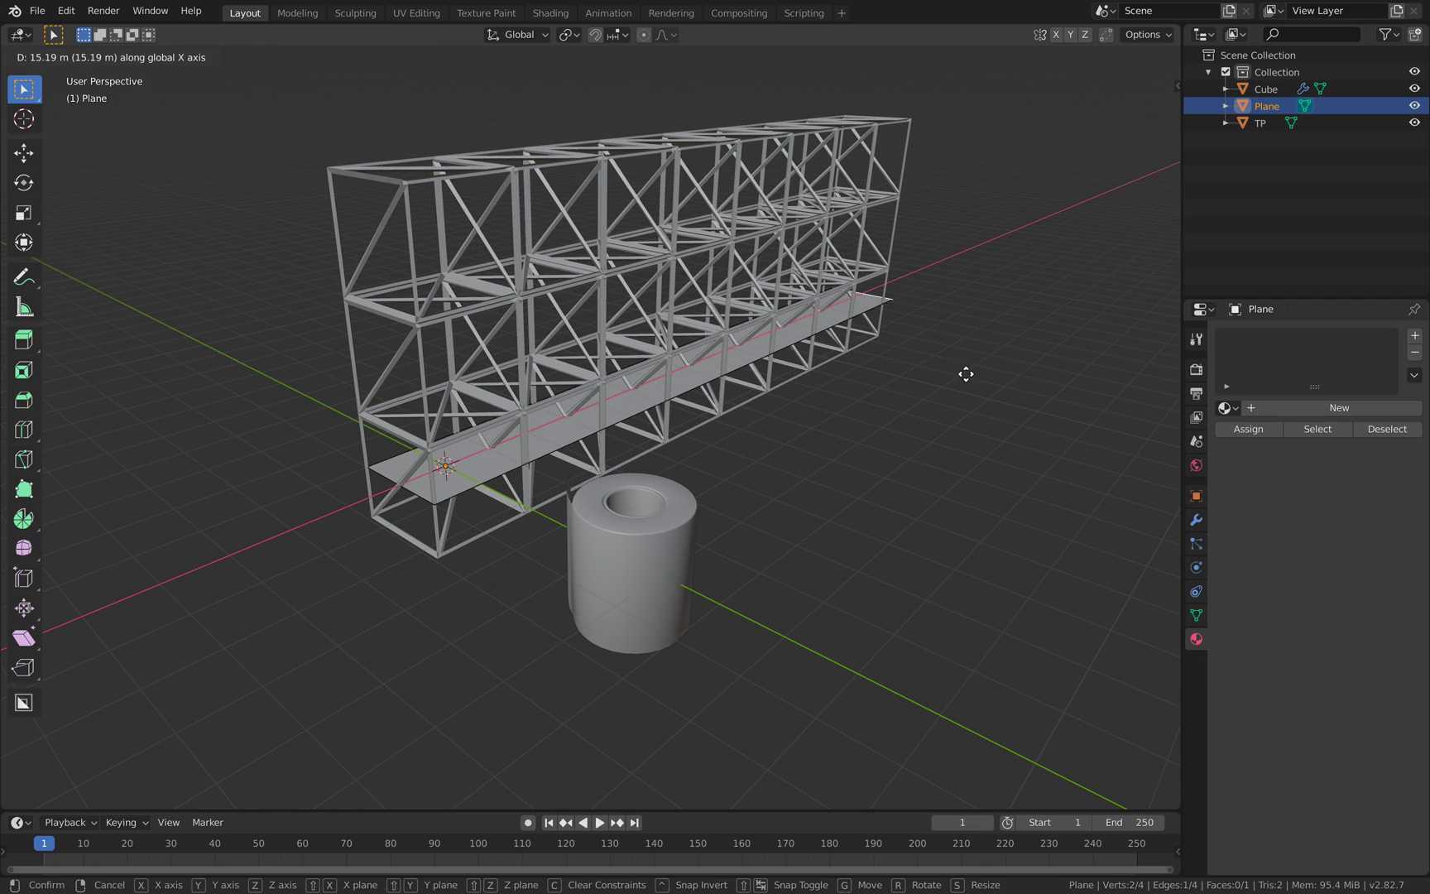
{"action": "left_click", "coordinate": [959, 376]}
Fine-tune the plane's far edge along X to line up with the end of the frame, and return to Object Mode.
{"action": "middle_click_drag", "start_coordinate": [960, 377], "coordinate": [747, 440]}
{"action": "key", "text": "z"}
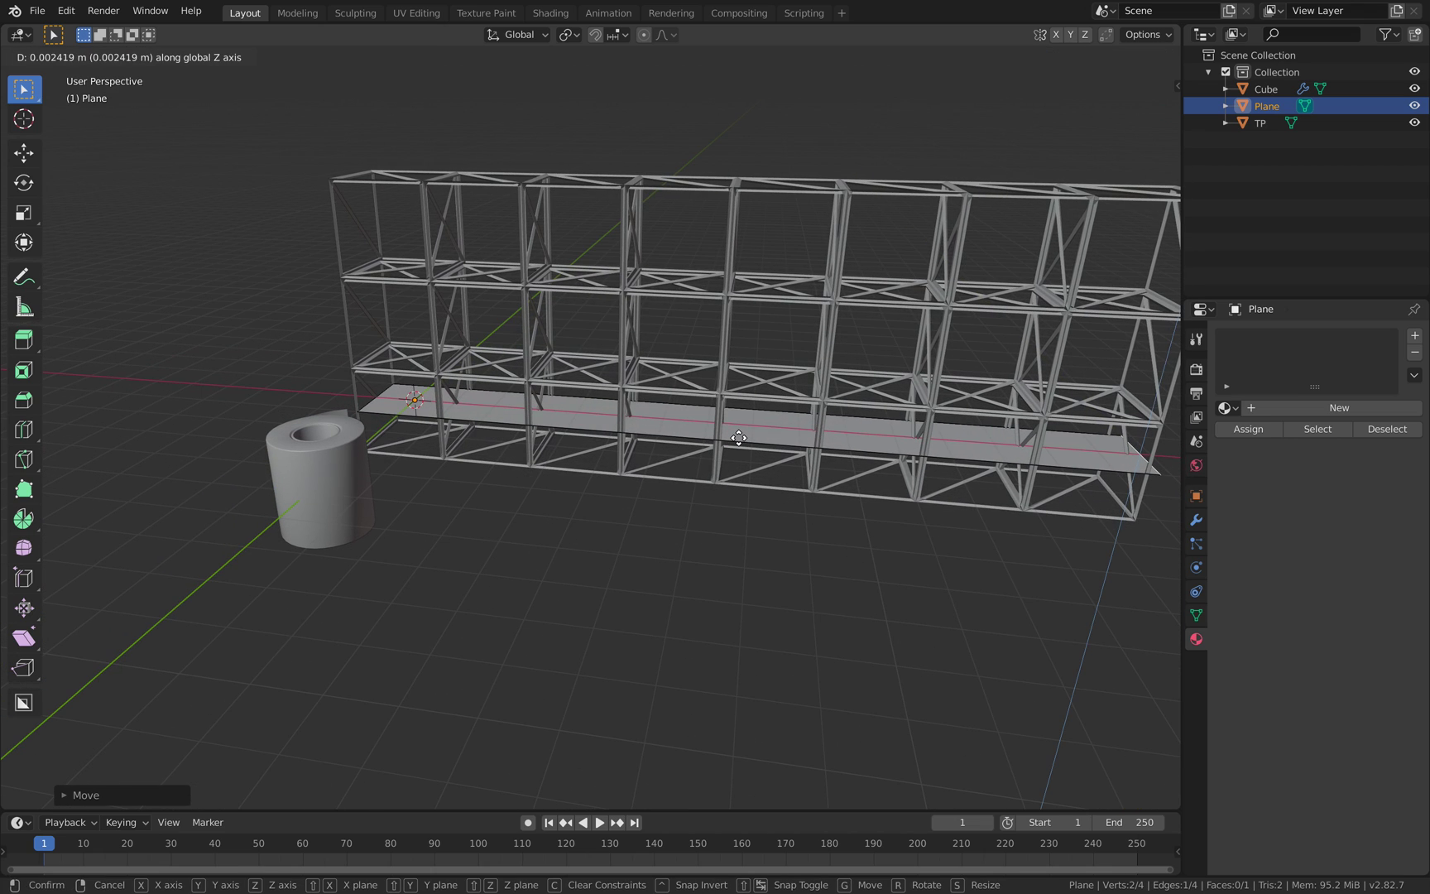
{"action": "left_click", "coordinate": [758, 431]}
{"action": "middle_click_drag", "start_coordinate": [759, 430], "coordinate": [768, 458]}
{"action": "key", "text": "g"}
{"action": "key", "text": "x"}
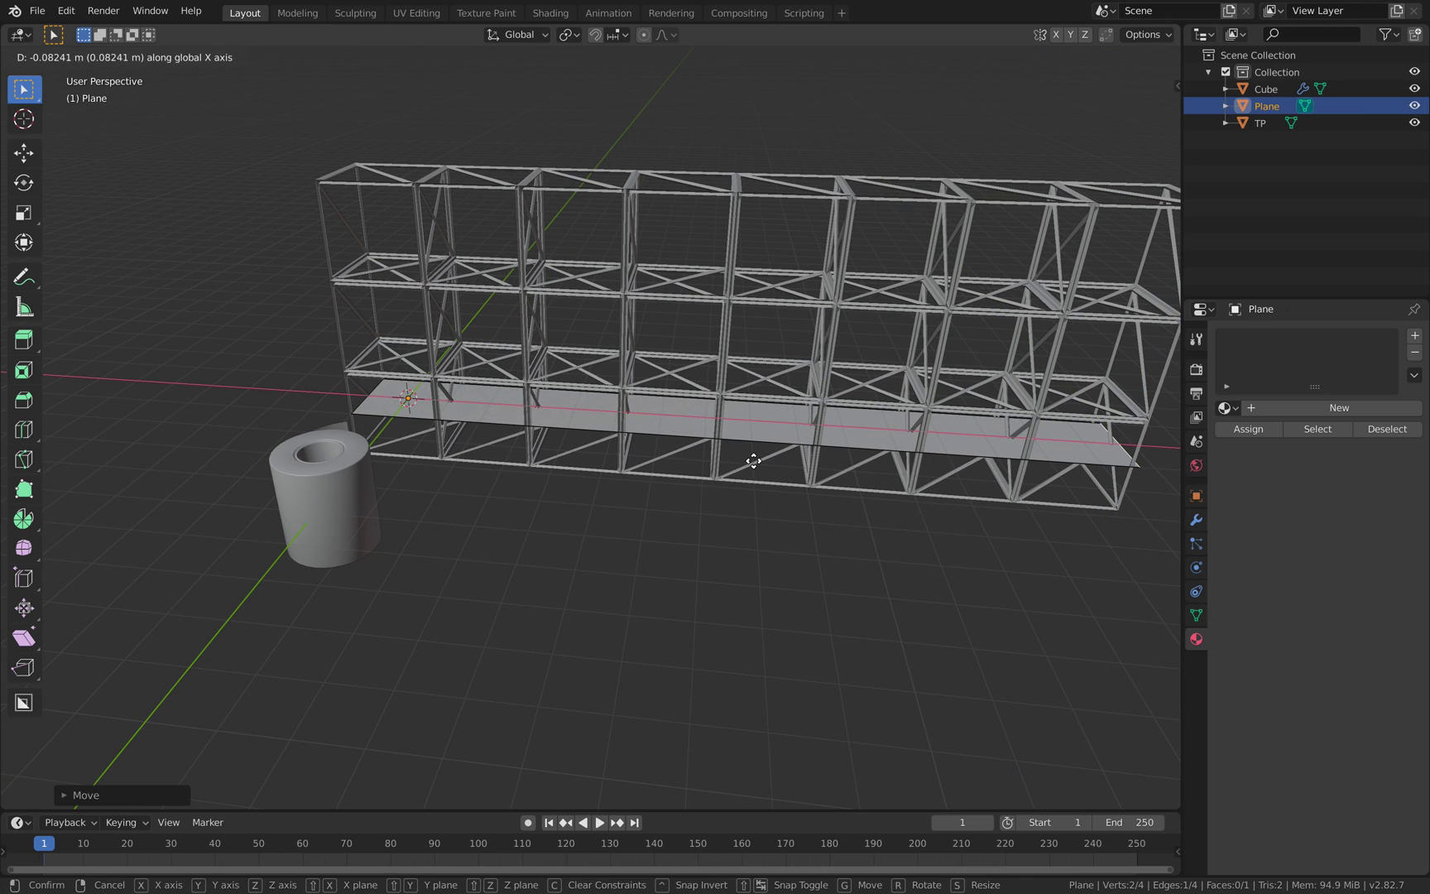
{"action": "left_click", "coordinate": [750, 461]}
{"action": "middle_click_drag", "start_coordinate": [650, 453], "coordinate": [731, 481]}
{"action": "key", "text": "Tab"}
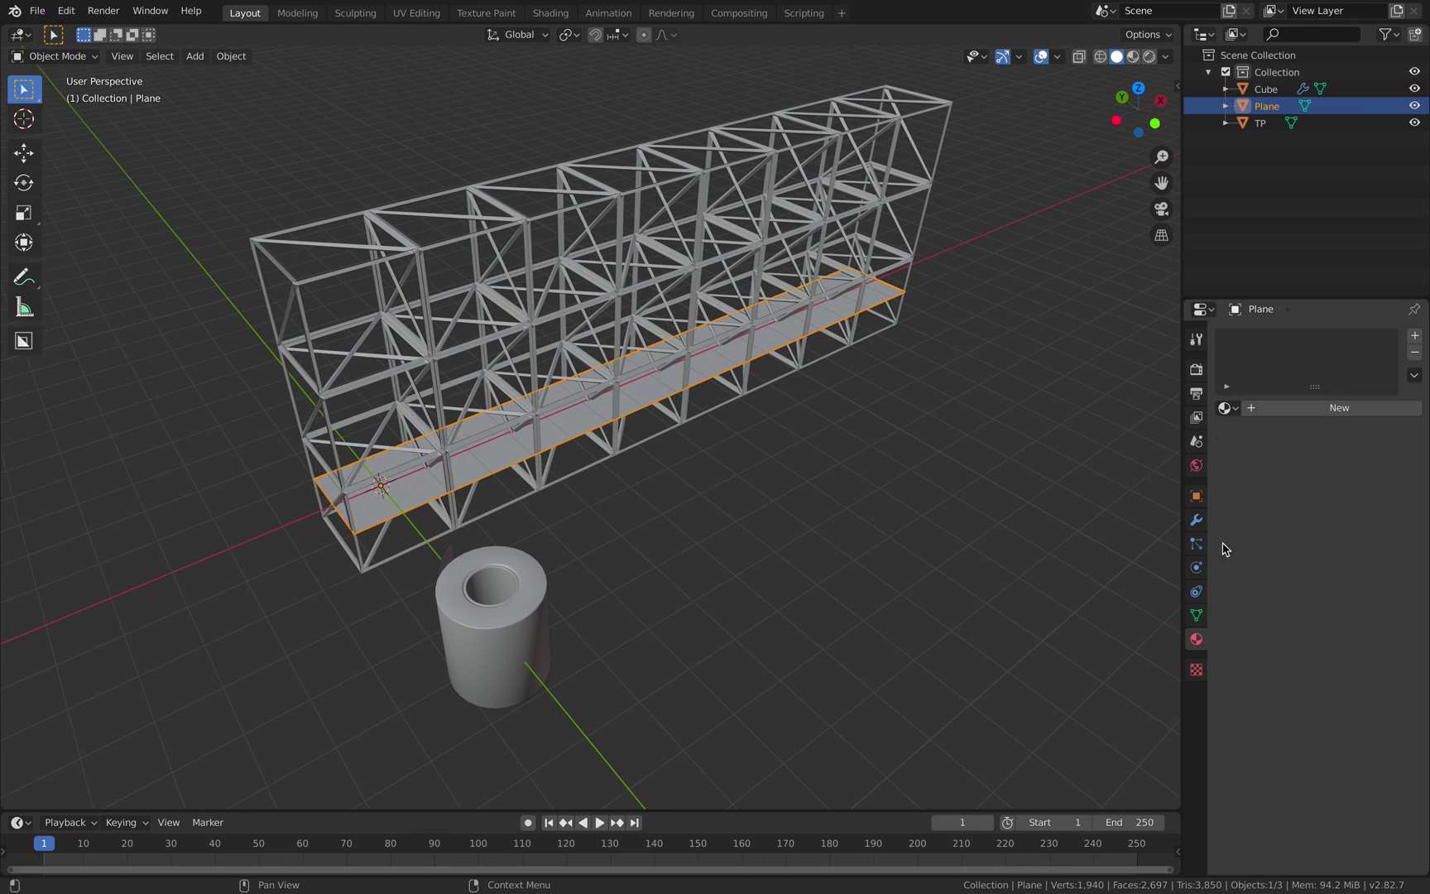
Extrude the plane's face slightly in face select mode to give the shelf board some thickness, and return to Object Mode.
{"action": "left_click", "coordinate": [1196, 520]}
{"action": "middle_click_drag", "start_coordinate": [728, 430], "coordinate": [696, 415]}
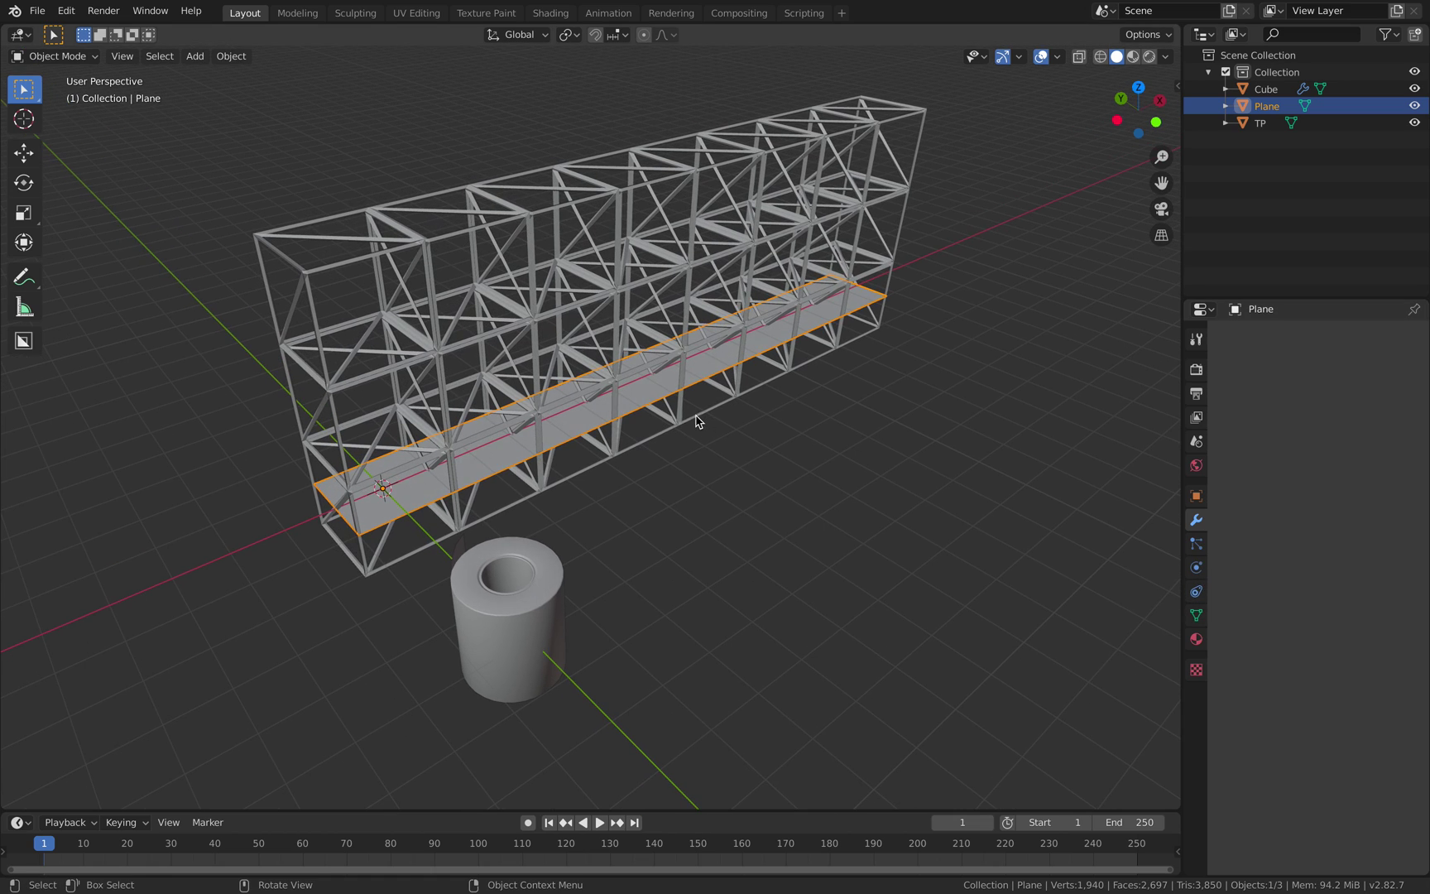
{"action": "key", "text": "Tab"}
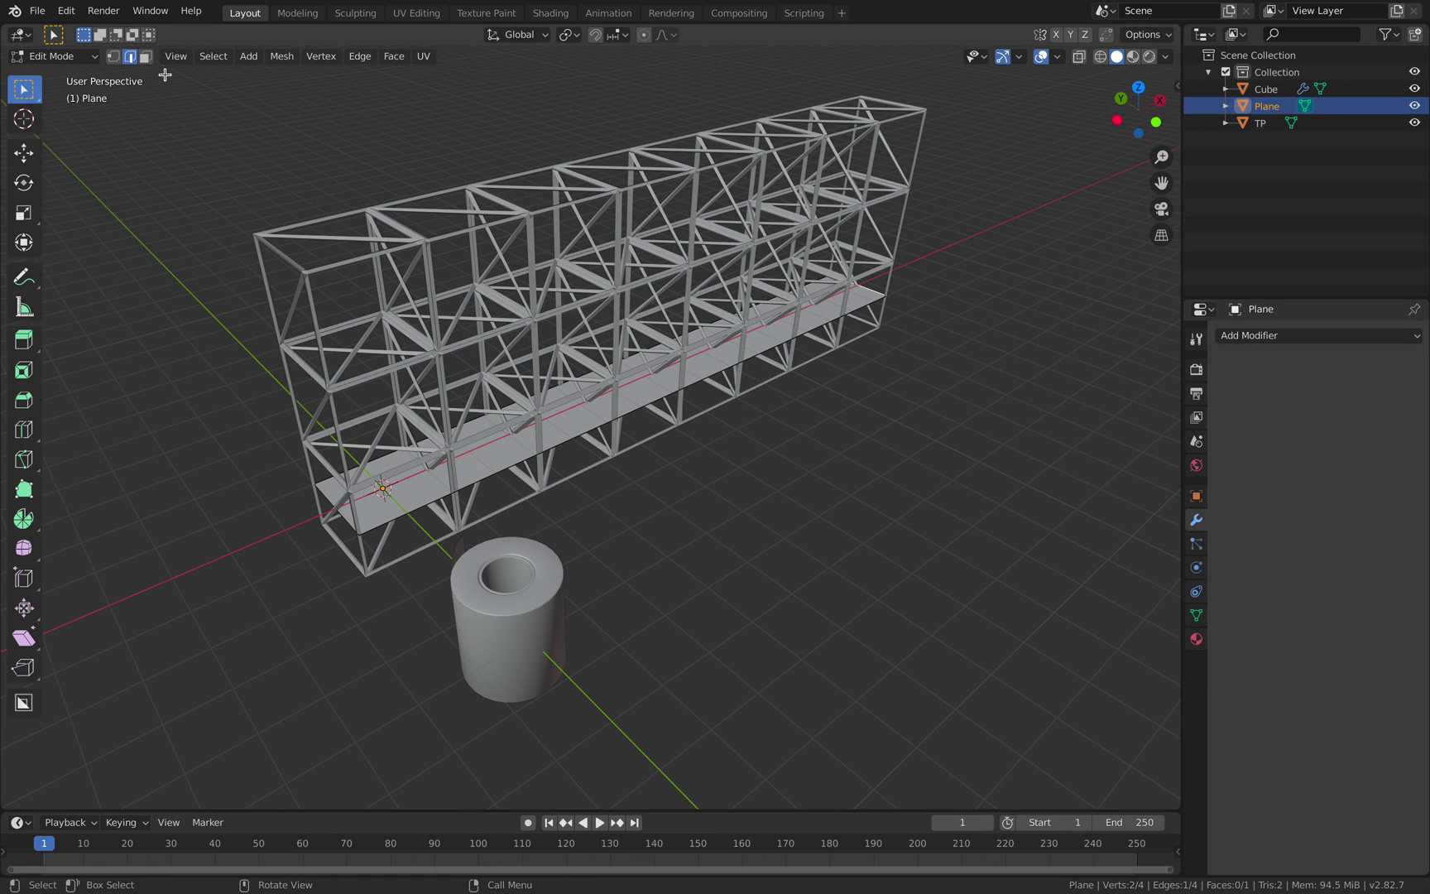
{"action": "left_click", "coordinate": [544, 440]}
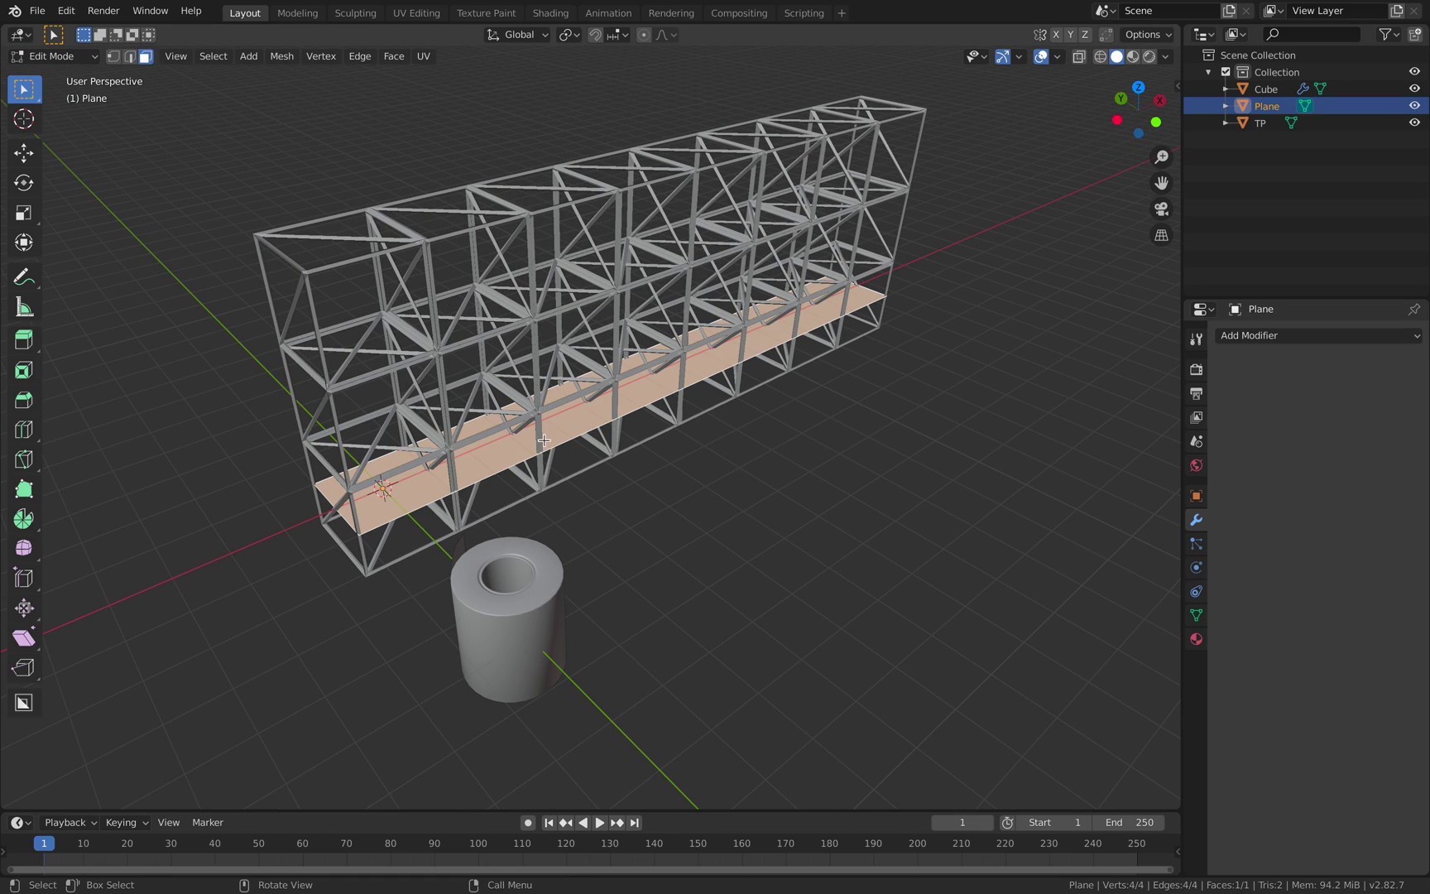
{"action": "key", "text": "e"}
{"action": "left_click", "coordinate": [662, 461]}
{"action": "key", "text": "Tab"}
Lower the shelf board along Z to the base of the frame.
{"action": "middle_click_drag", "start_coordinate": [661, 462], "coordinate": [705, 418]}
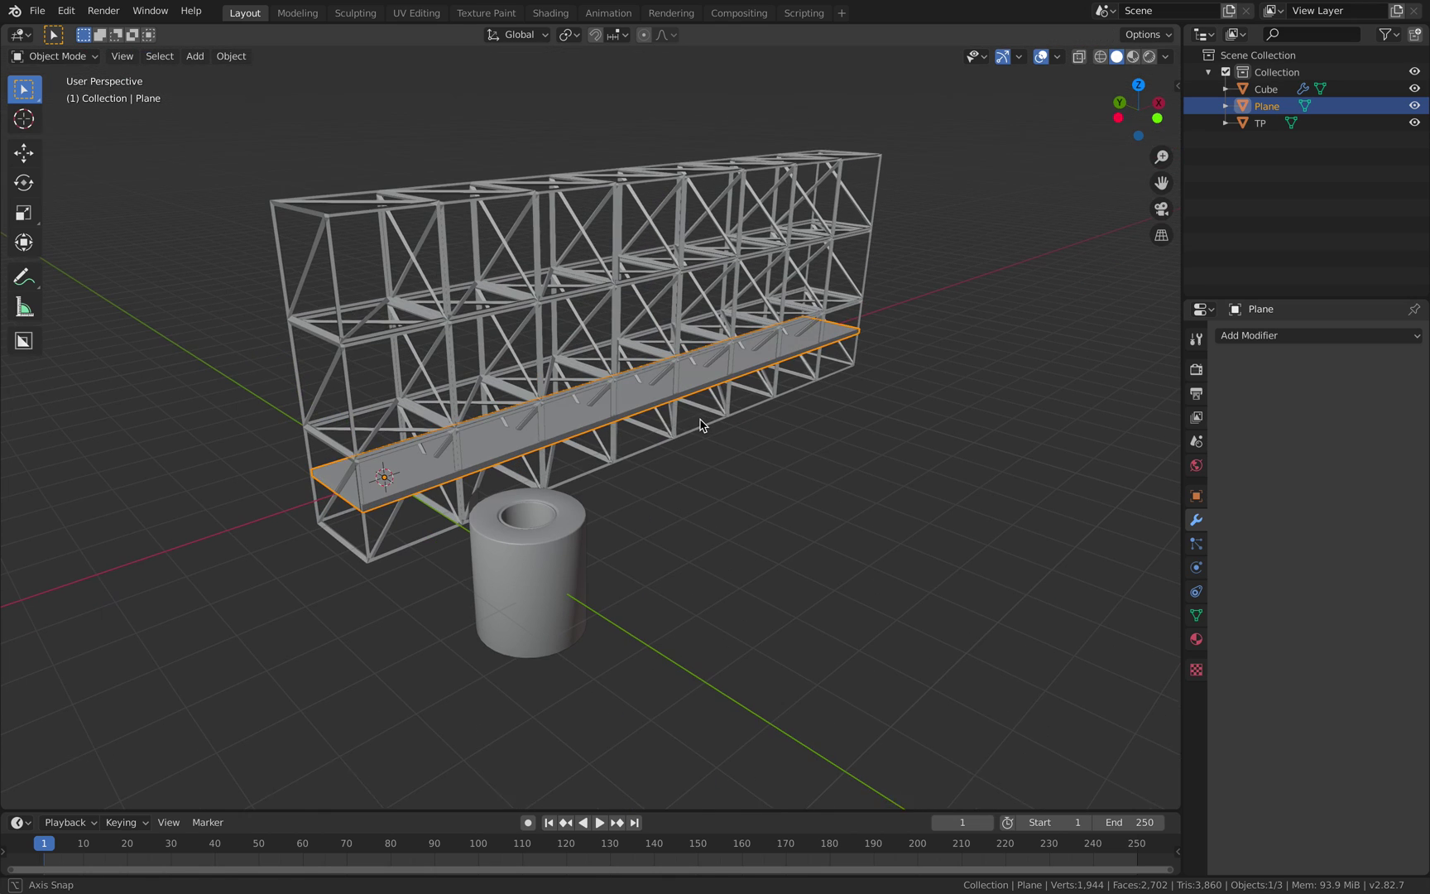
{"action": "key", "text": "g"}
{"action": "key", "text": "z"}
{"action": "left_click", "coordinate": [695, 468]}
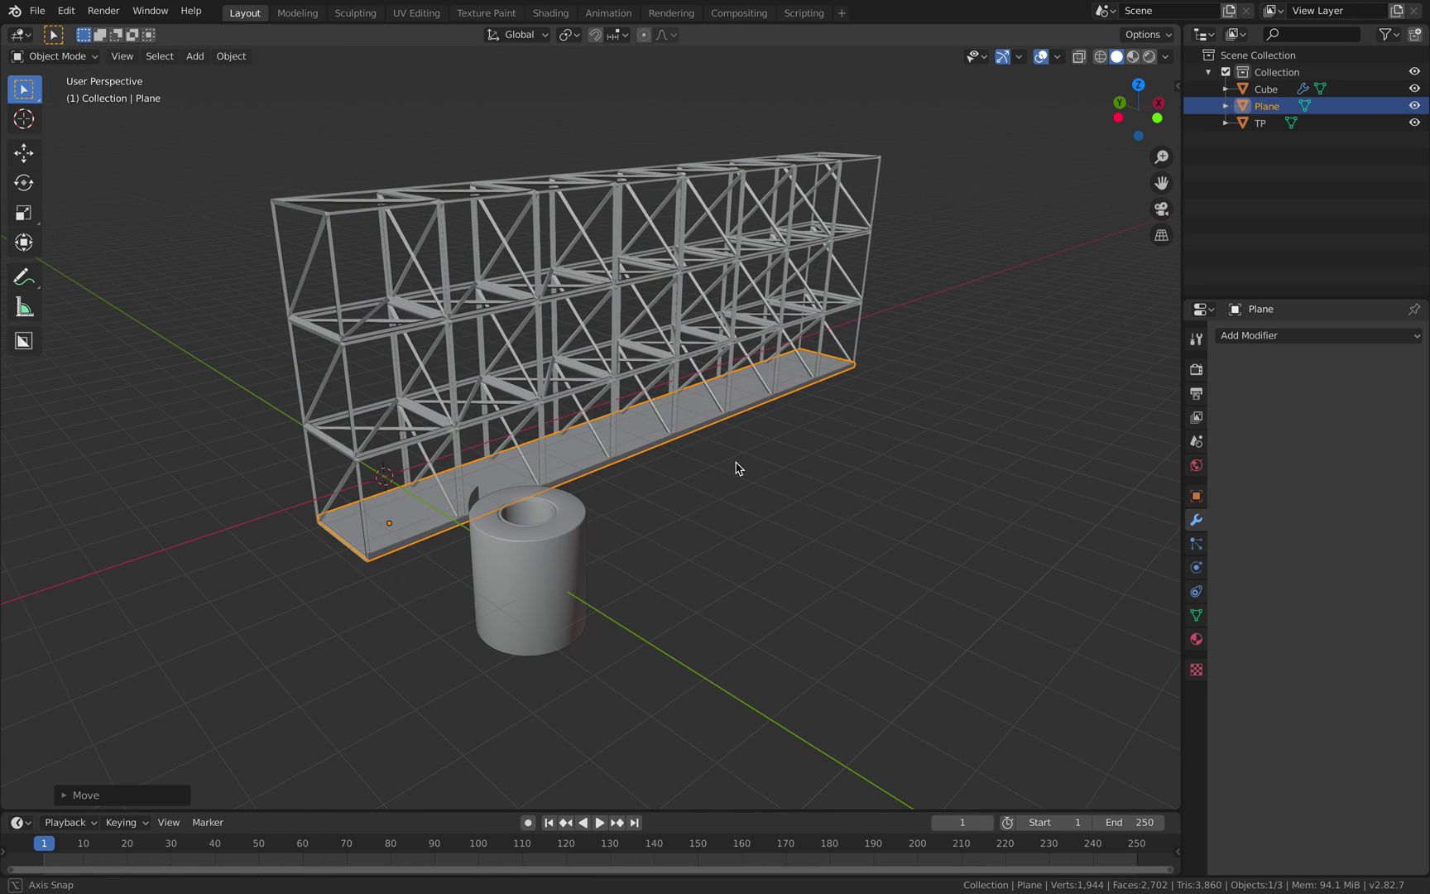
Add an Array modifier to the shelf board with relative offset X 0, Z 13.8 and a count of 4.
{"action": "left_click", "coordinate": [1255, 338]}
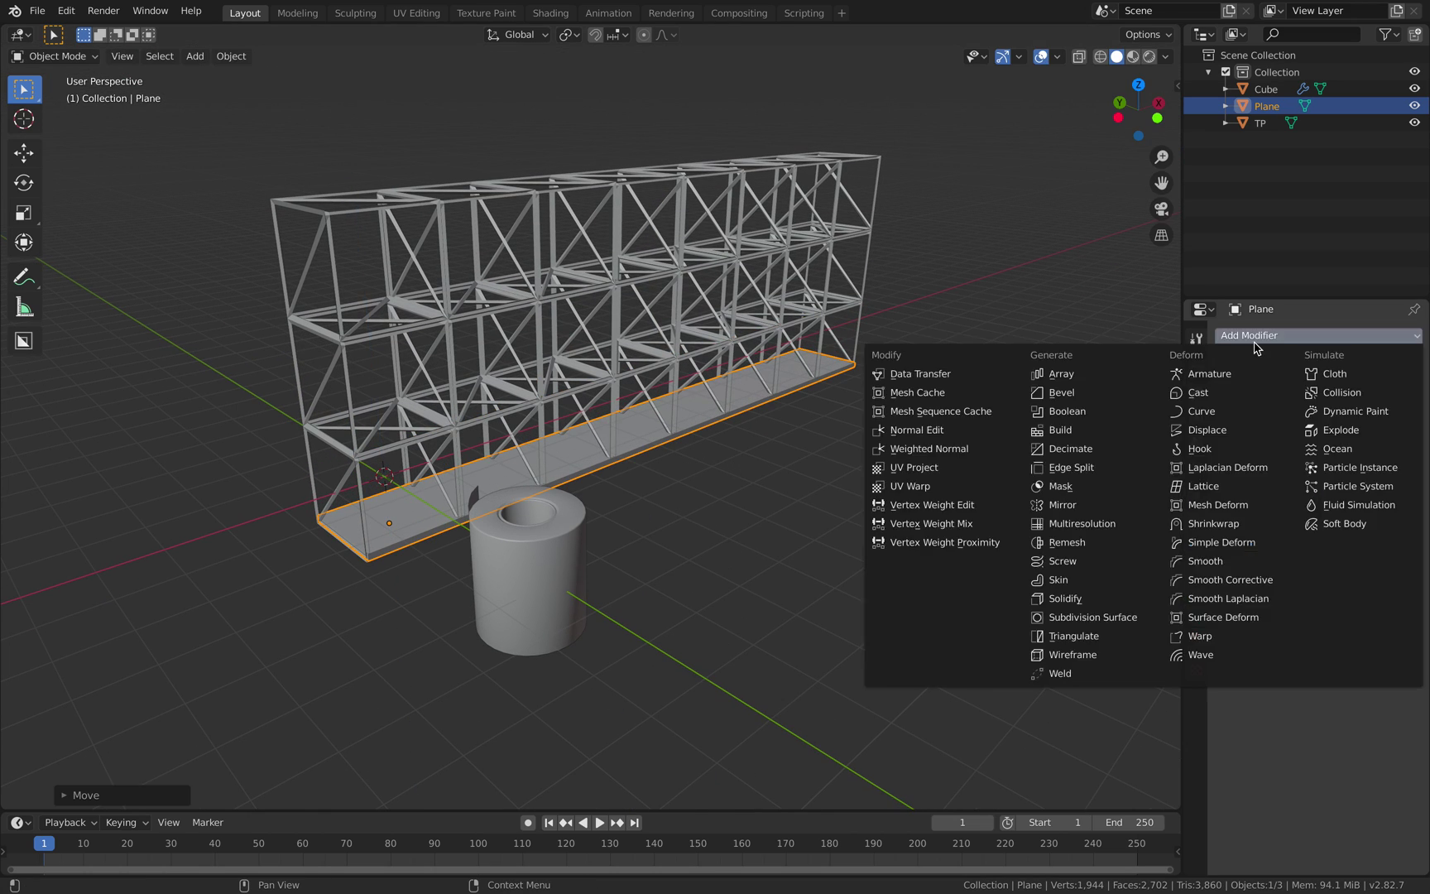
{"action": "left_click", "coordinate": [1117, 380]}
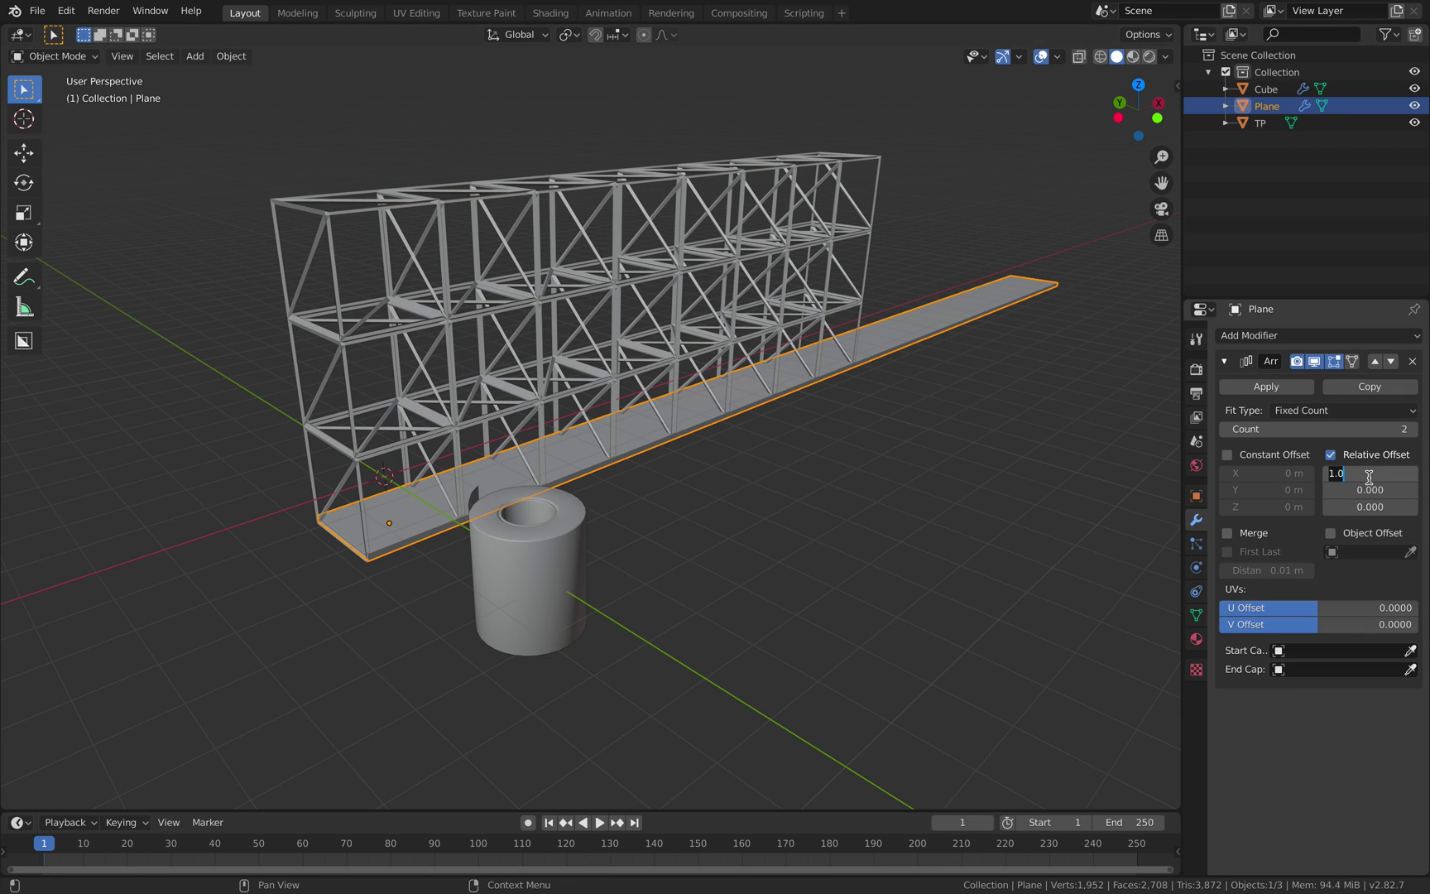
{"action": "key", "text": "Tab"}
{"action": "key", "text": "Tab"}
{"action": "type", "text": "1"}
{"action": "key", "text": "Return"}
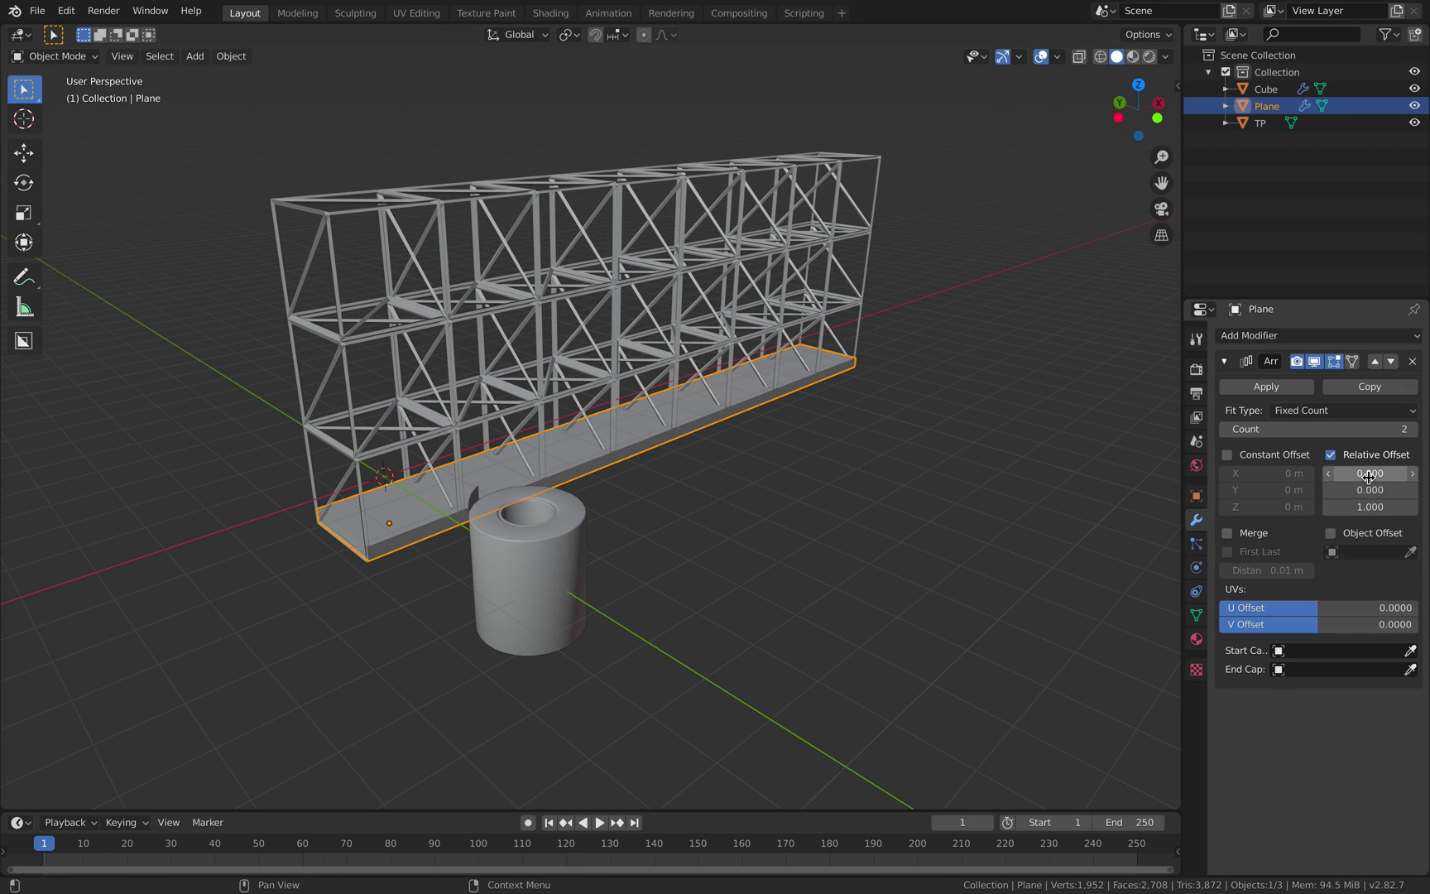
{"action": "mouse_move", "coordinate": [1370, 508]}
{"action": "left_mouse_down"}
{"action": "mouse_move", "coordinate": [1424, 507]}
{"action": "mouse_move", "coordinate": [1386, 506]}
{"action": "left_mouse_up"}
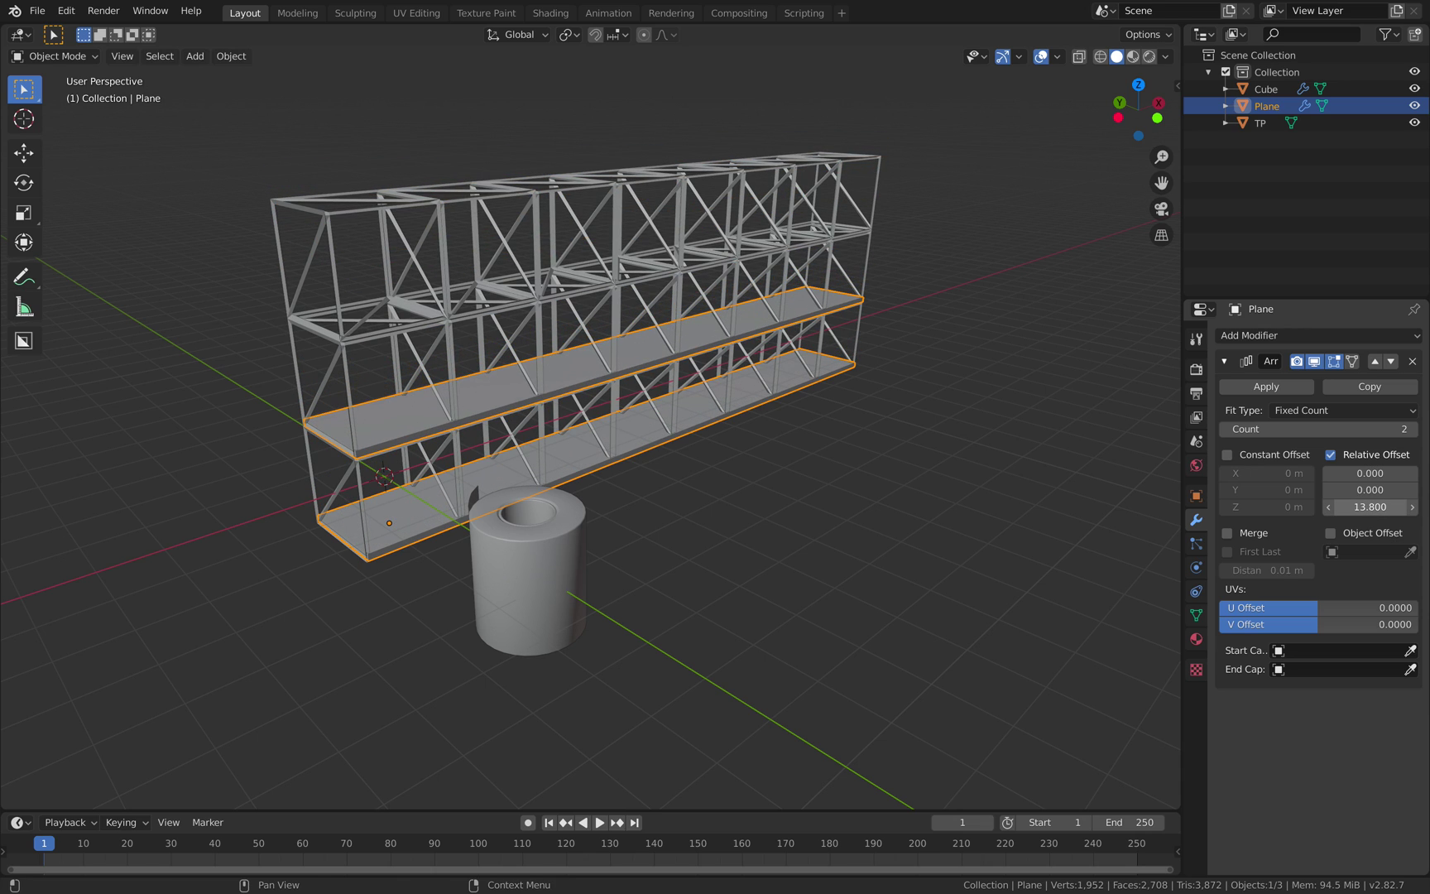
{"action": "left_click", "coordinate": [1414, 431]}
{"action": "left_click", "coordinate": [1414, 430]}
Scale the TP roll down in an orthographic side view and place it on the bottom shelf board.
{"action": "middle_click_drag", "start_coordinate": [697, 454], "coordinate": [750, 425]}
{"action": "left_click", "coordinate": [751, 424]}
{"action": "middle_click_drag", "start_coordinate": [630, 443], "coordinate": [784, 505]}
{"action": "left_click", "coordinate": [798, 464]}
{"action": "scroll", "coordinate": [786, 511], "scroll_direction": "down", "scroll_amount": 1}
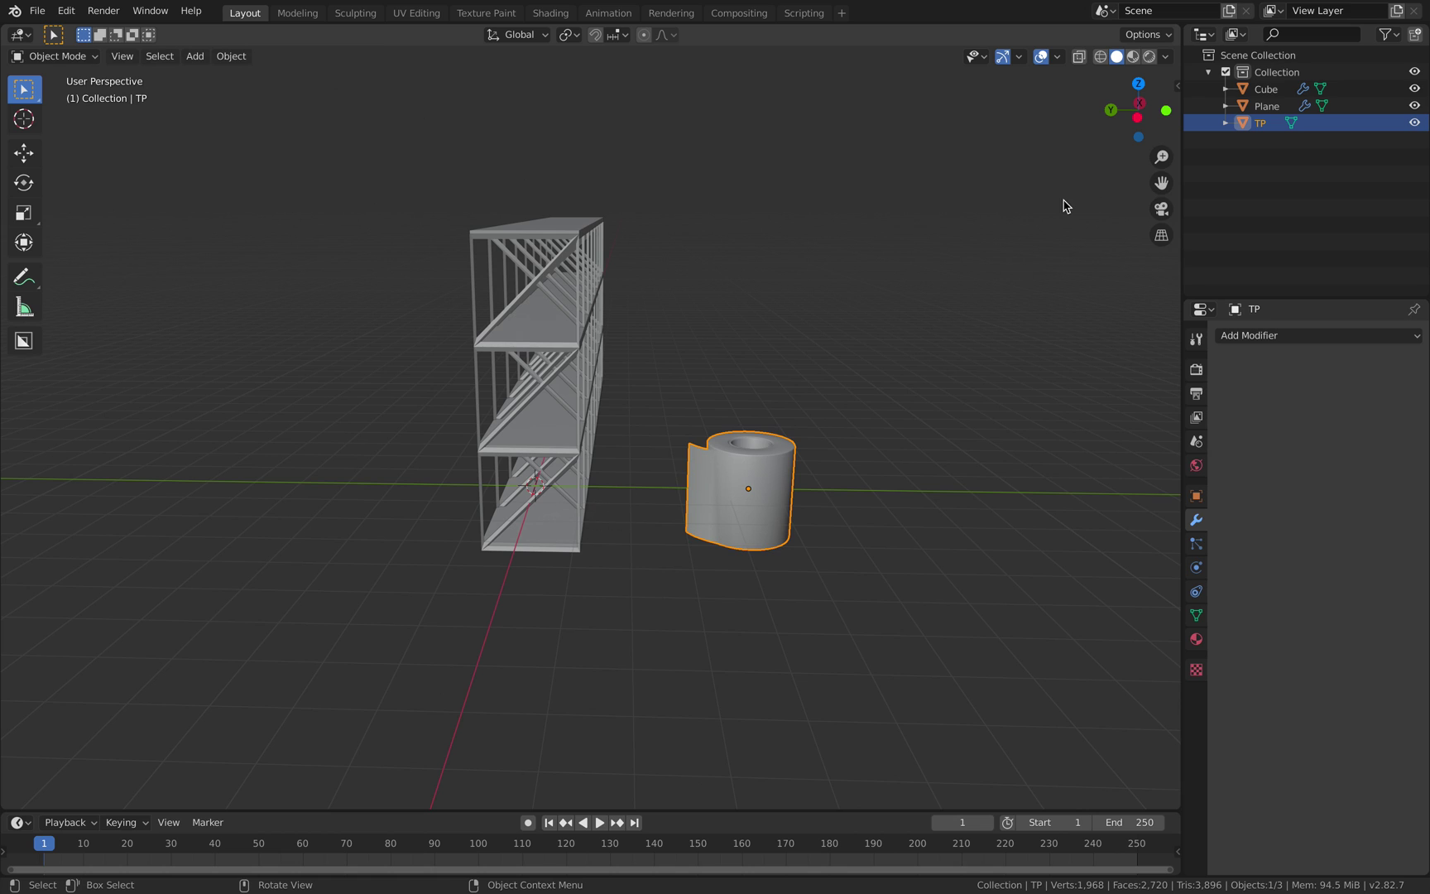
{"action": "left_click", "coordinate": [1139, 119]}
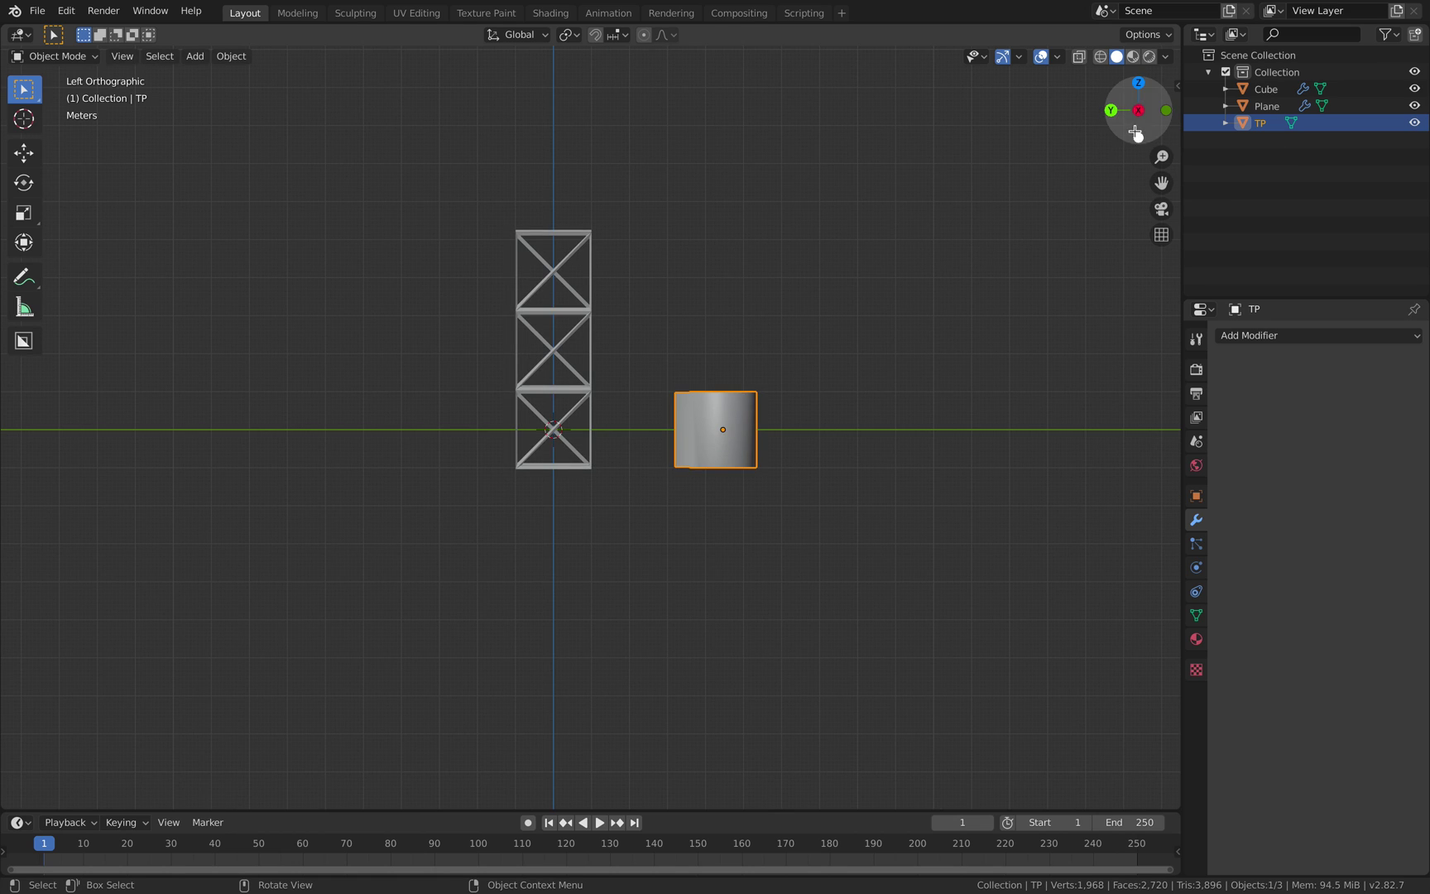
{"action": "key", "text": "s"}
{"action": "left_click", "coordinate": [756, 437]}
{"action": "key", "text": "g"}
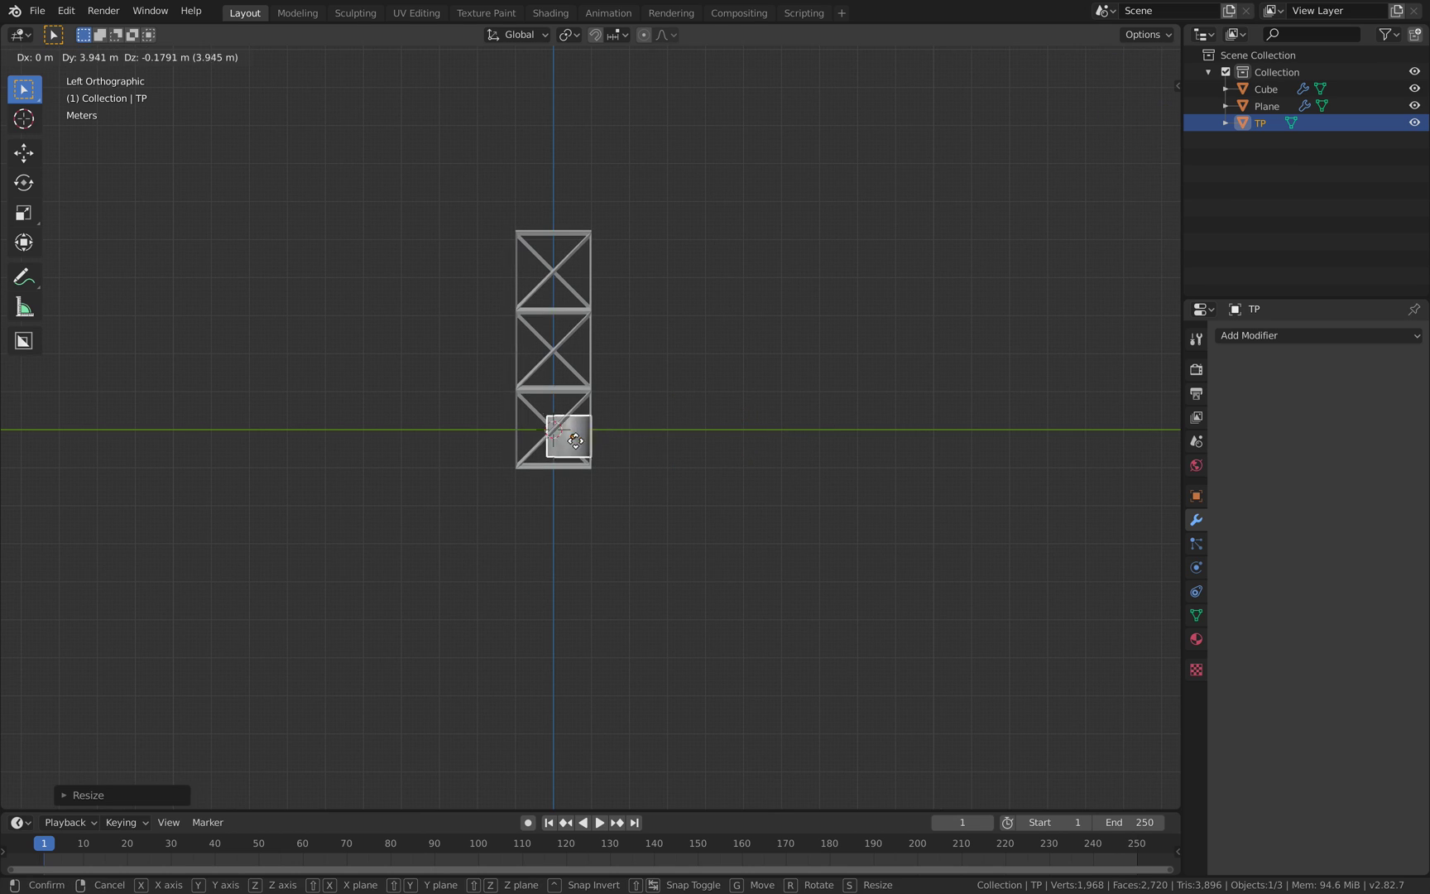
{"action": "left_click", "coordinate": [550, 443]}
{"action": "key", "text": "s"}
{"action": "left_click", "coordinate": [584, 451]}
{"action": "key", "text": "g"}
{"action": "left_click", "coordinate": [586, 456]}
Shift the TP roll along X within the first bottom bay of the shelf.
{"action": "middle_click_drag", "start_coordinate": [665, 435], "coordinate": [512, 444]}
{"action": "key", "text": "g"}
{"action": "key", "text": "x"}
{"action": "left_click", "coordinate": [543, 445]}
Duplicate the TP roll twice and place the copies in free spots of the first bottom bay.
{"action": "middle_click_drag", "start_coordinate": [511, 444], "coordinate": [616, 488], "text": "shift"}
{"action": "scroll", "coordinate": [589, 416], "scroll_direction": "up", "scroll_amount": 2}
{"action": "key", "text": "shift+d"}
{"action": "left_click", "coordinate": [604, 435]}
{"action": "key", "text": "shift+d"}
{"action": "left_click", "coordinate": [644, 499]}
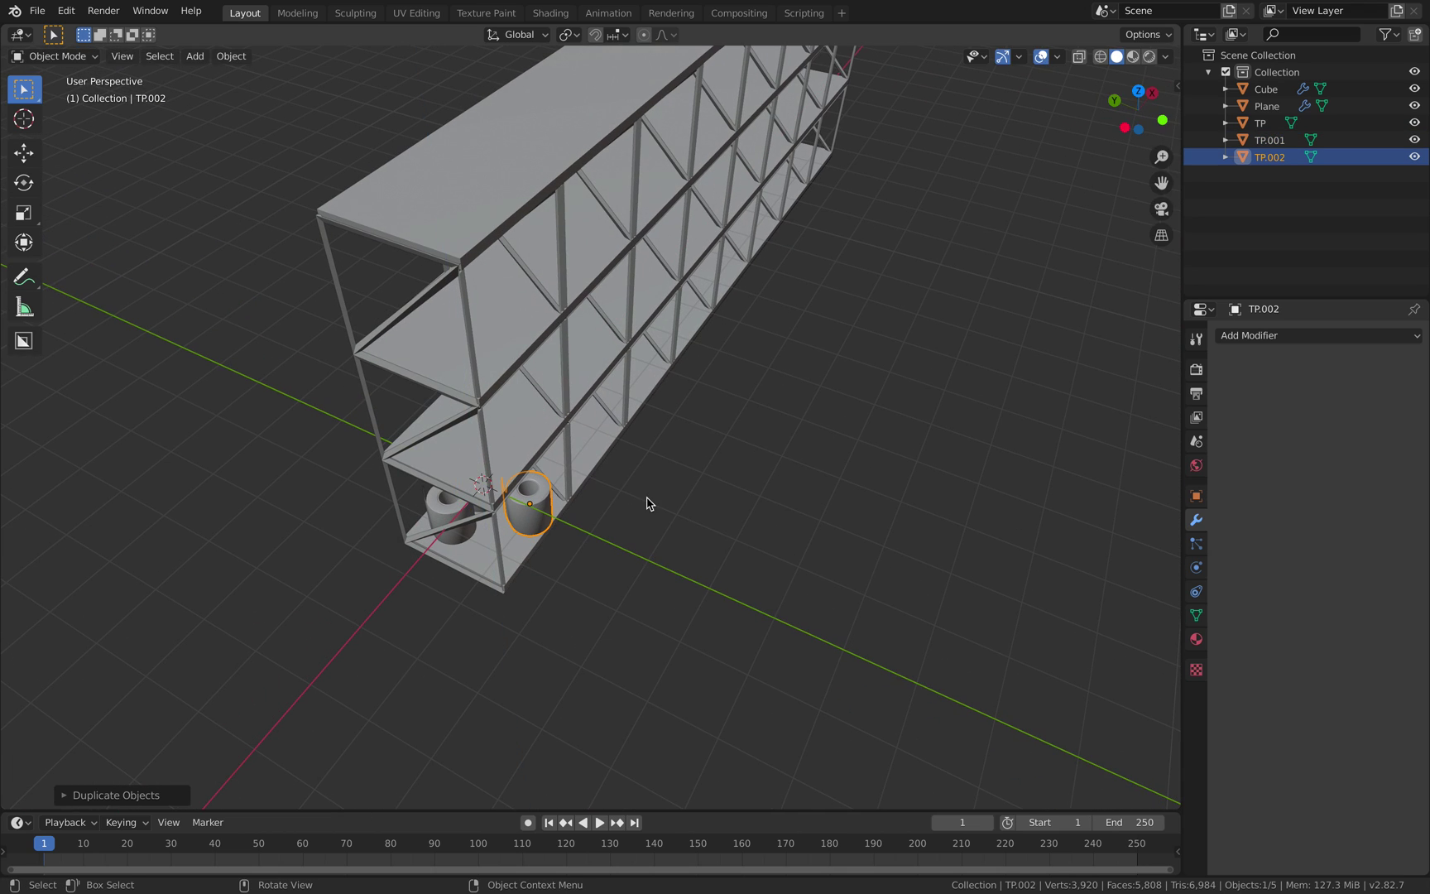
Duplicate the latest roll along X and adjust its X position to fill the fourth spot of the first bottom bay.
{"action": "key", "text": "shift+d"}
{"action": "key", "text": "x"}
{"action": "left_click", "coordinate": [616, 537]}
{"action": "key", "text": "g"}
{"action": "key", "text": "x"}
{"action": "left_click", "coordinate": [624, 546]}
Vary the rolls' orientation by rotating TP.003 about -110° around Z and turning TP.001 around Z.
{"action": "key", "text": "r"}
{"action": "key", "text": "z"}
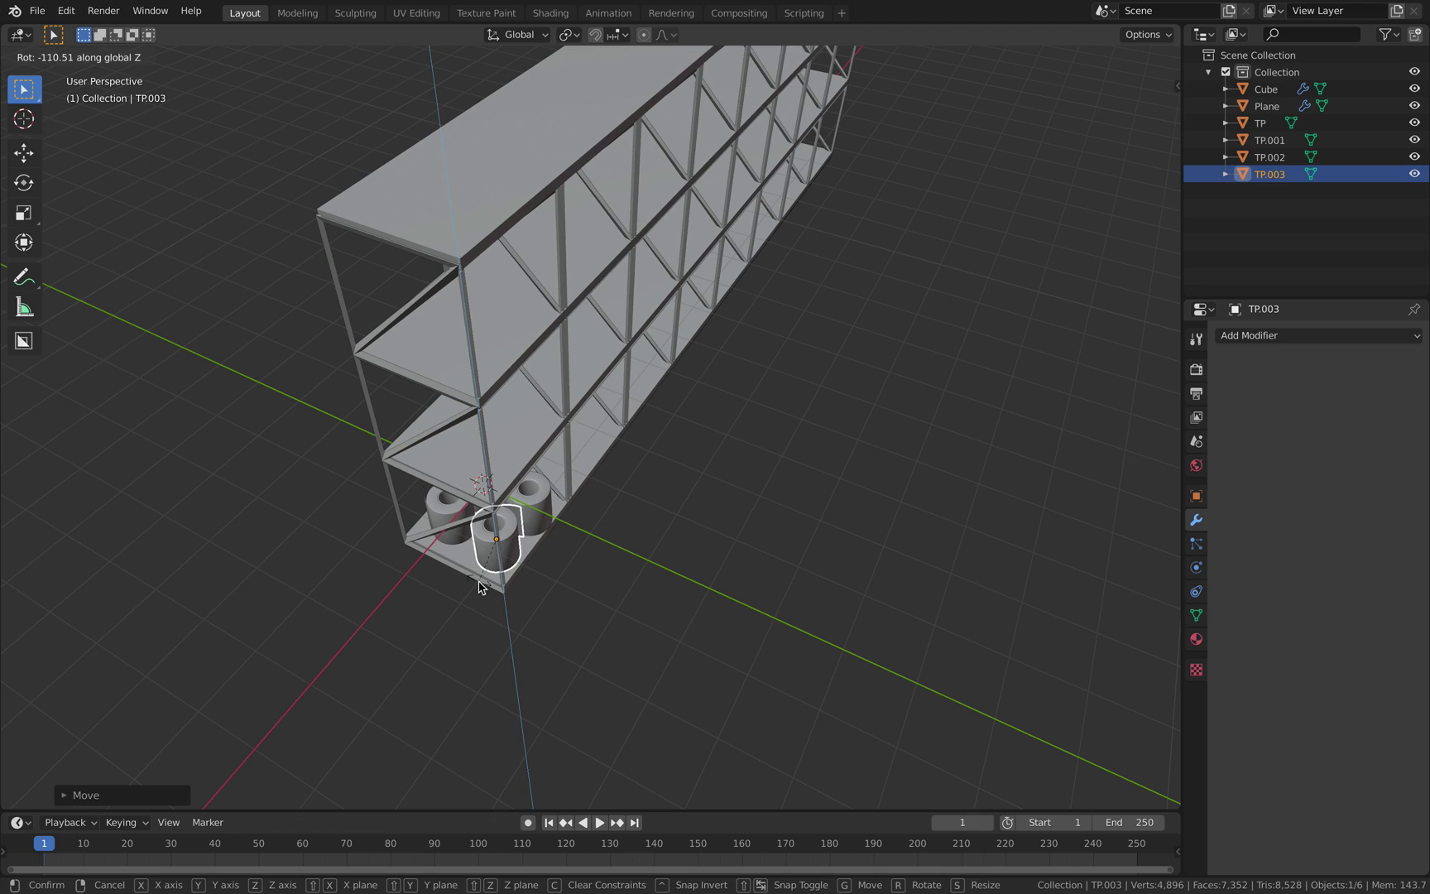
{"action": "left_click", "coordinate": [481, 581]}
{"action": "left_click", "coordinate": [464, 508]}
{"action": "middle_click_drag", "start_coordinate": [552, 504], "coordinate": [492, 455]}
{"action": "left_click", "coordinate": [474, 425]}
{"action": "key", "text": "r"}
{"action": "key", "text": "z"}
{"action": "left_click", "coordinate": [480, 509]}
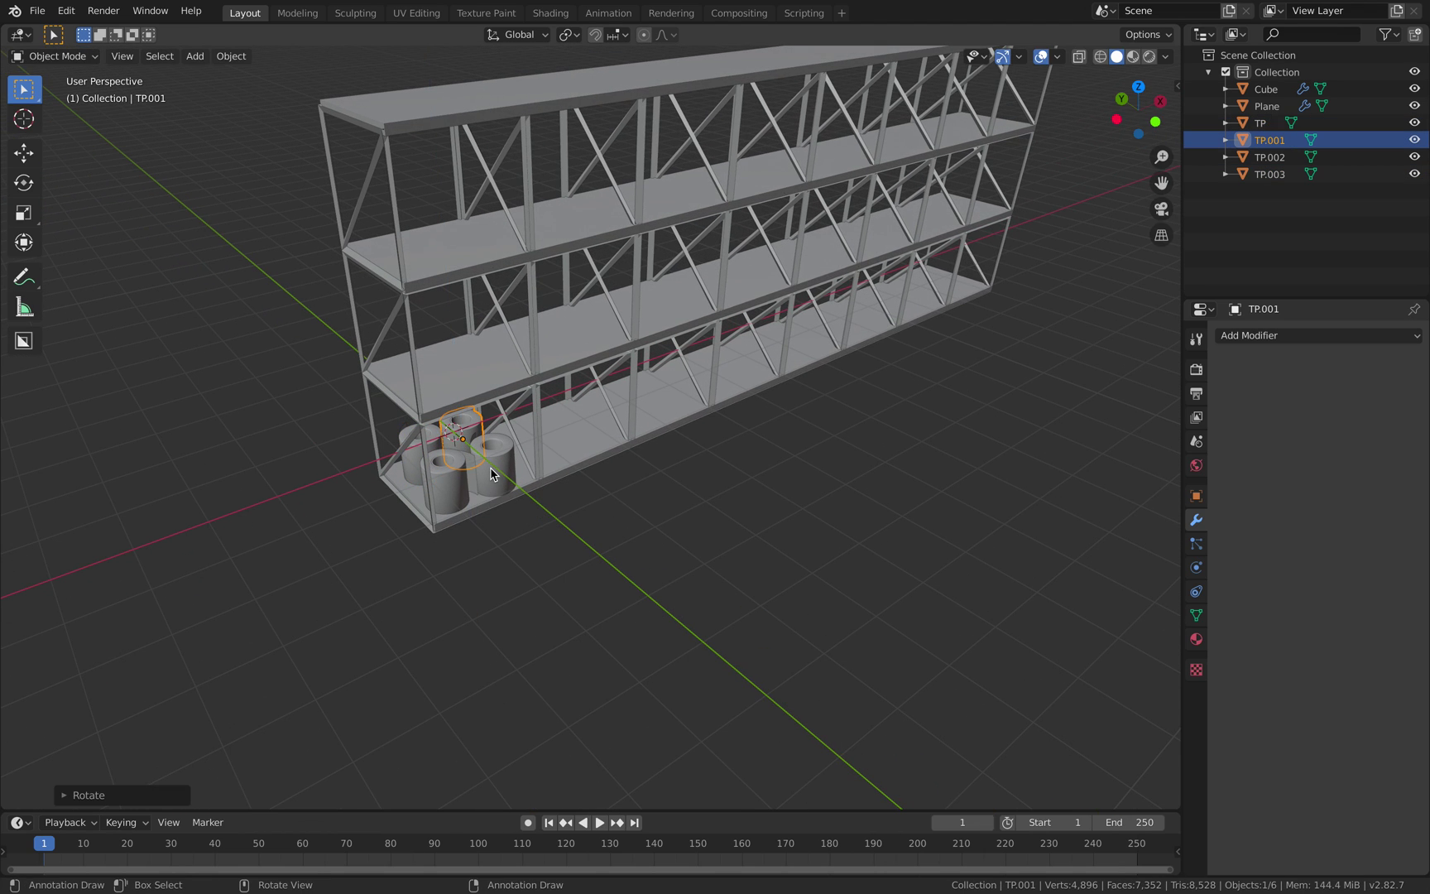
Select three of the rolls in the first bay and duplicate them along X into the third bottom bay.
{"action": "left_click", "coordinate": [490, 468]}
{"action": "scroll", "coordinate": [488, 469], "scroll_direction": "up", "scroll_amount": 1}
{"action": "left_click", "coordinate": [428, 473], "text": "shift"}
{"action": "left_click", "coordinate": [431, 426], "text": "shift"}
{"action": "middle_click_drag", "start_coordinate": [464, 469], "coordinate": [473, 495]}
{"action": "key", "text": "shift+d"}
{"action": "key", "text": "x"}
{"action": "left_click", "coordinate": [729, 464]}
In front view, duplicate the three-roll group into the fourth top, second middle, fifth bottom and fourth middle bays.
{"action": "scroll", "coordinate": [733, 476], "scroll_direction": "down", "scroll_amount": 4}
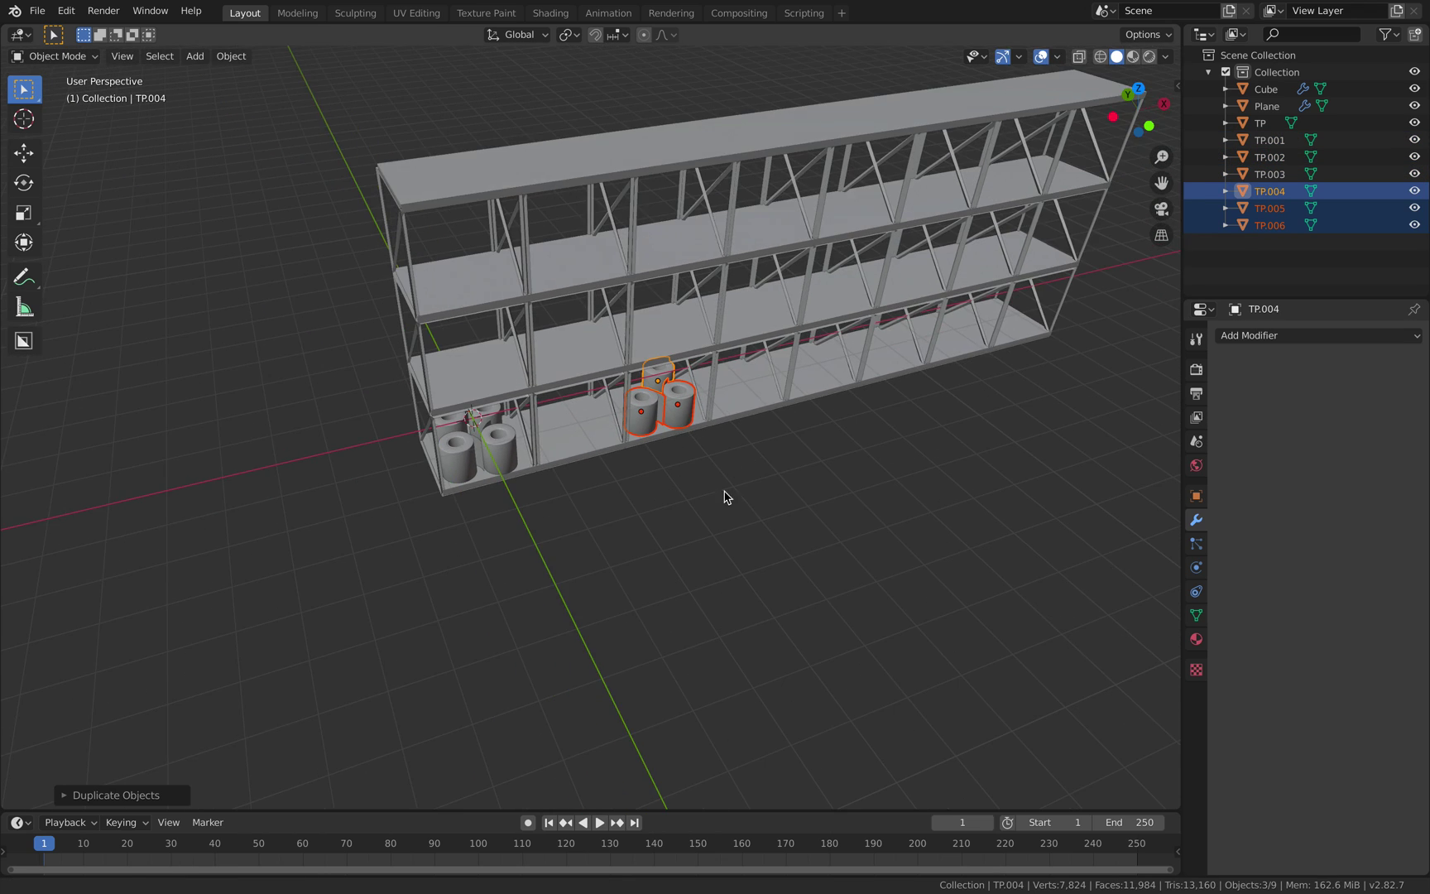
{"action": "middle_click_drag", "start_coordinate": [735, 485], "coordinate": [696, 518]}
{"action": "left_click", "coordinate": [1147, 124]}
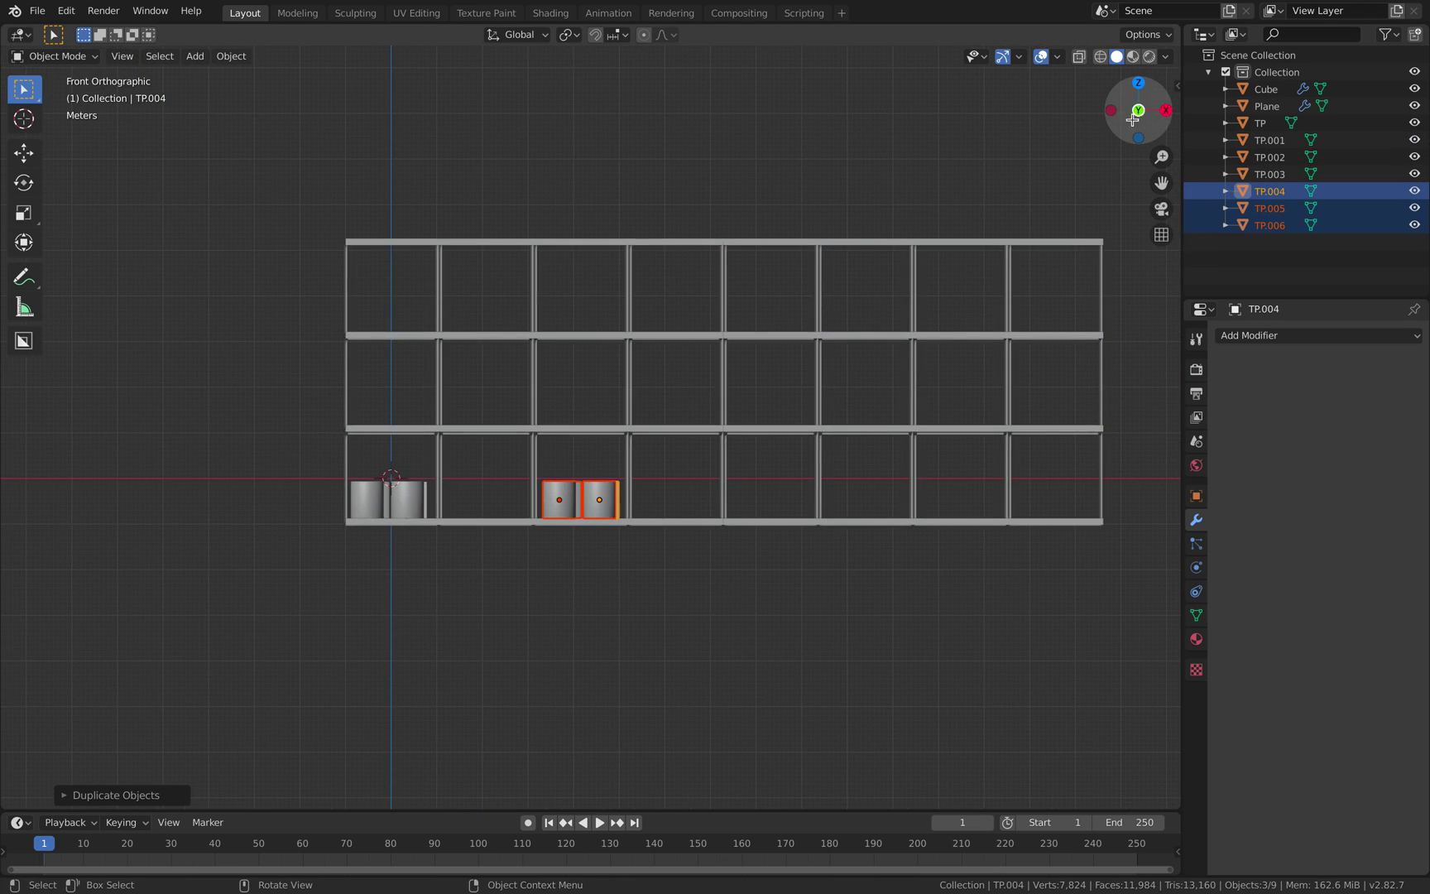
{"action": "key", "text": "shift+d"}
{"action": "left_click", "coordinate": [792, 286]}
{"action": "key", "text": "shift+d"}
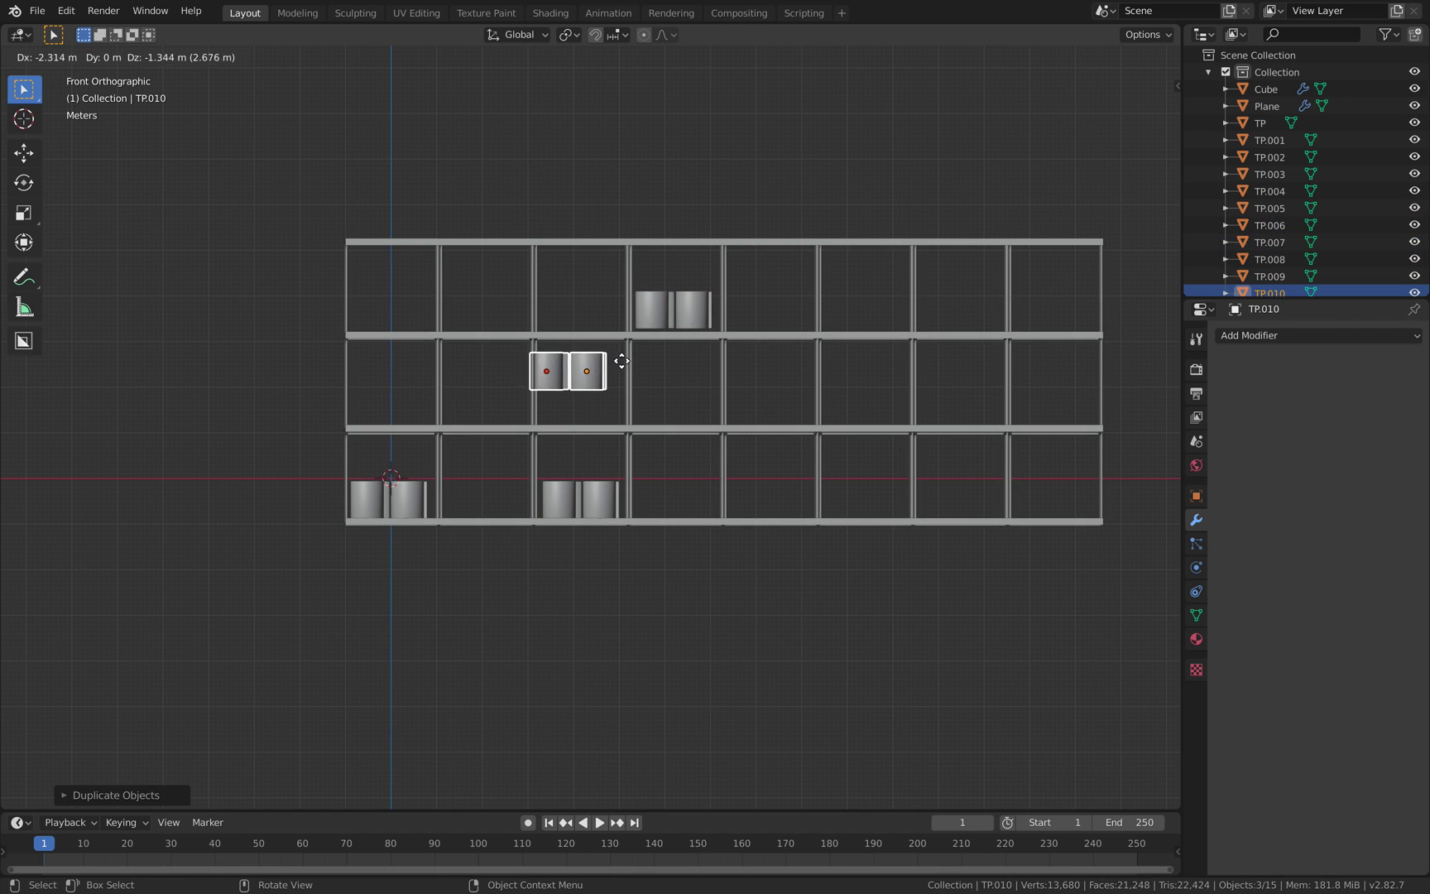
{"action": "left_click", "coordinate": [542, 393]}
{"action": "key", "text": "shift+d"}
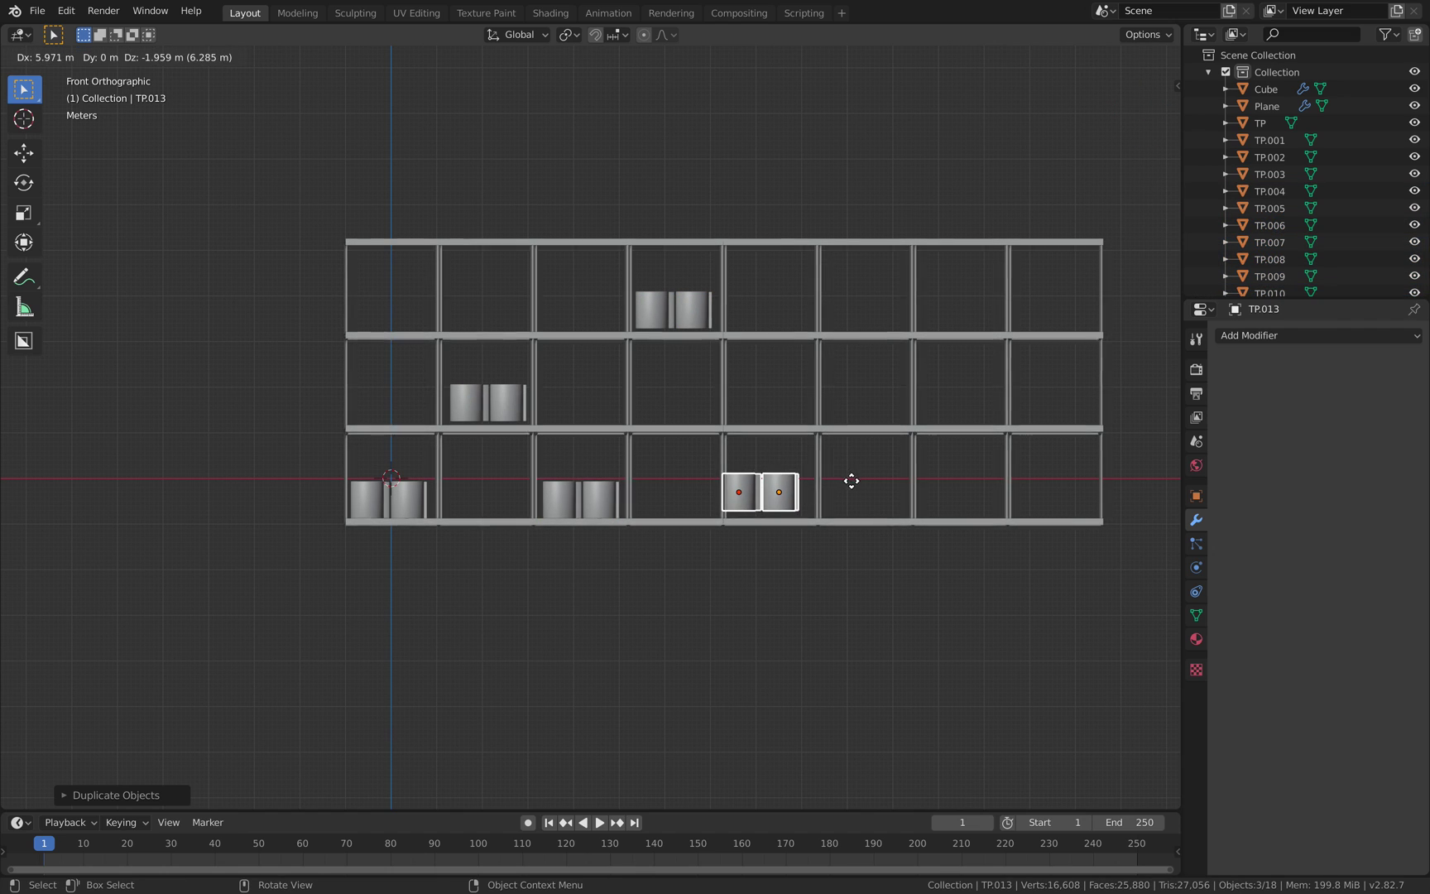
{"action": "left_click", "coordinate": [862, 486]}
{"action": "key", "text": "shift+d"}
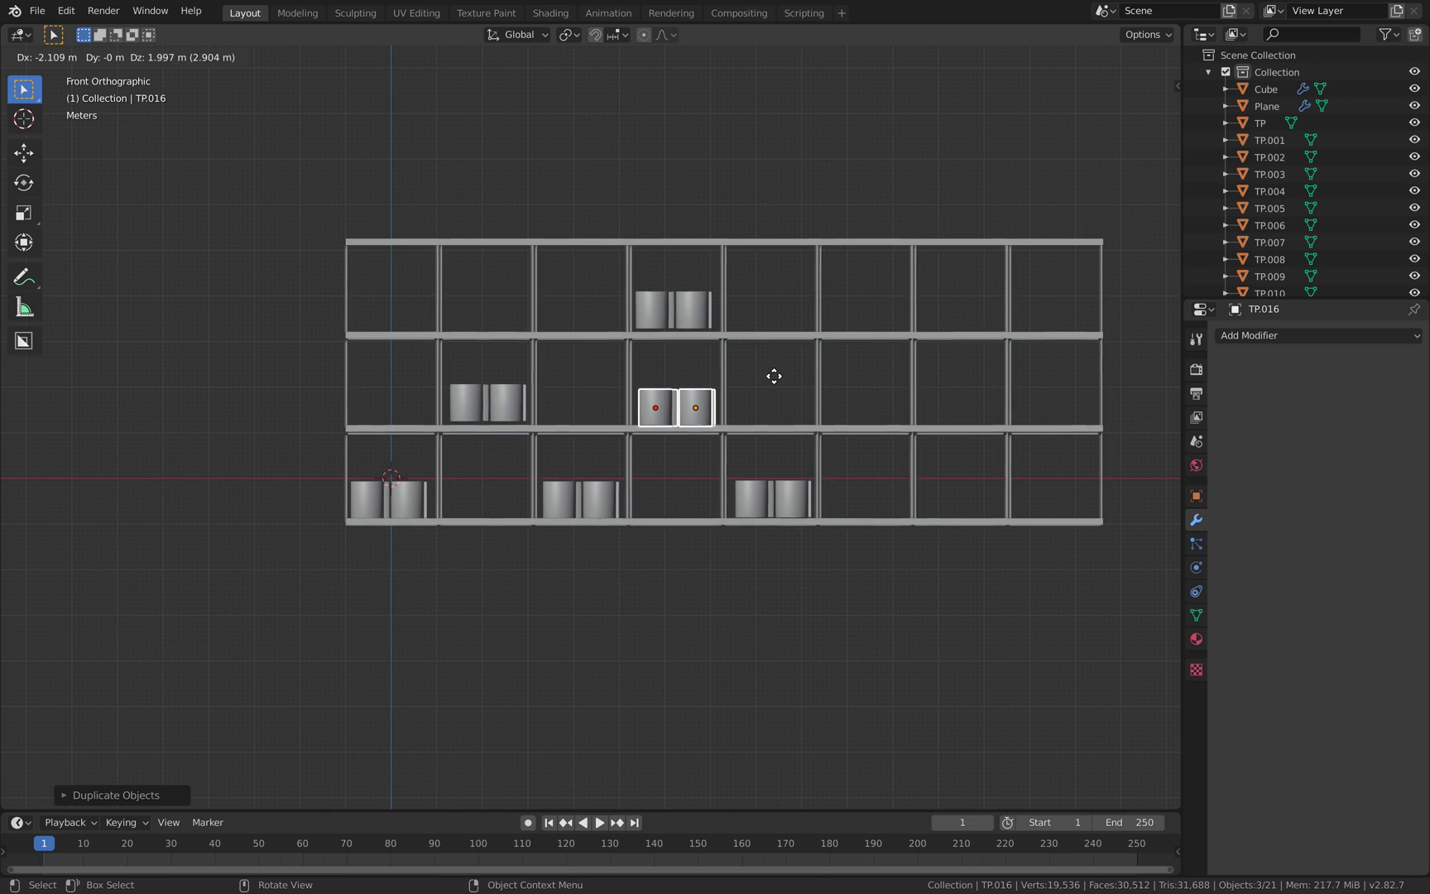
{"action": "left_click", "coordinate": [774, 375]}
Select all four rolls in the first bottom bay and duplicate them into the first middle, fifth top and sixth middle bays.
{"action": "left_click", "coordinate": [384, 464]}
{"action": "left_click_drag", "start_coordinate": [416, 497], "coordinate": [415, 496]}
{"action": "key", "text": "shift+d"}
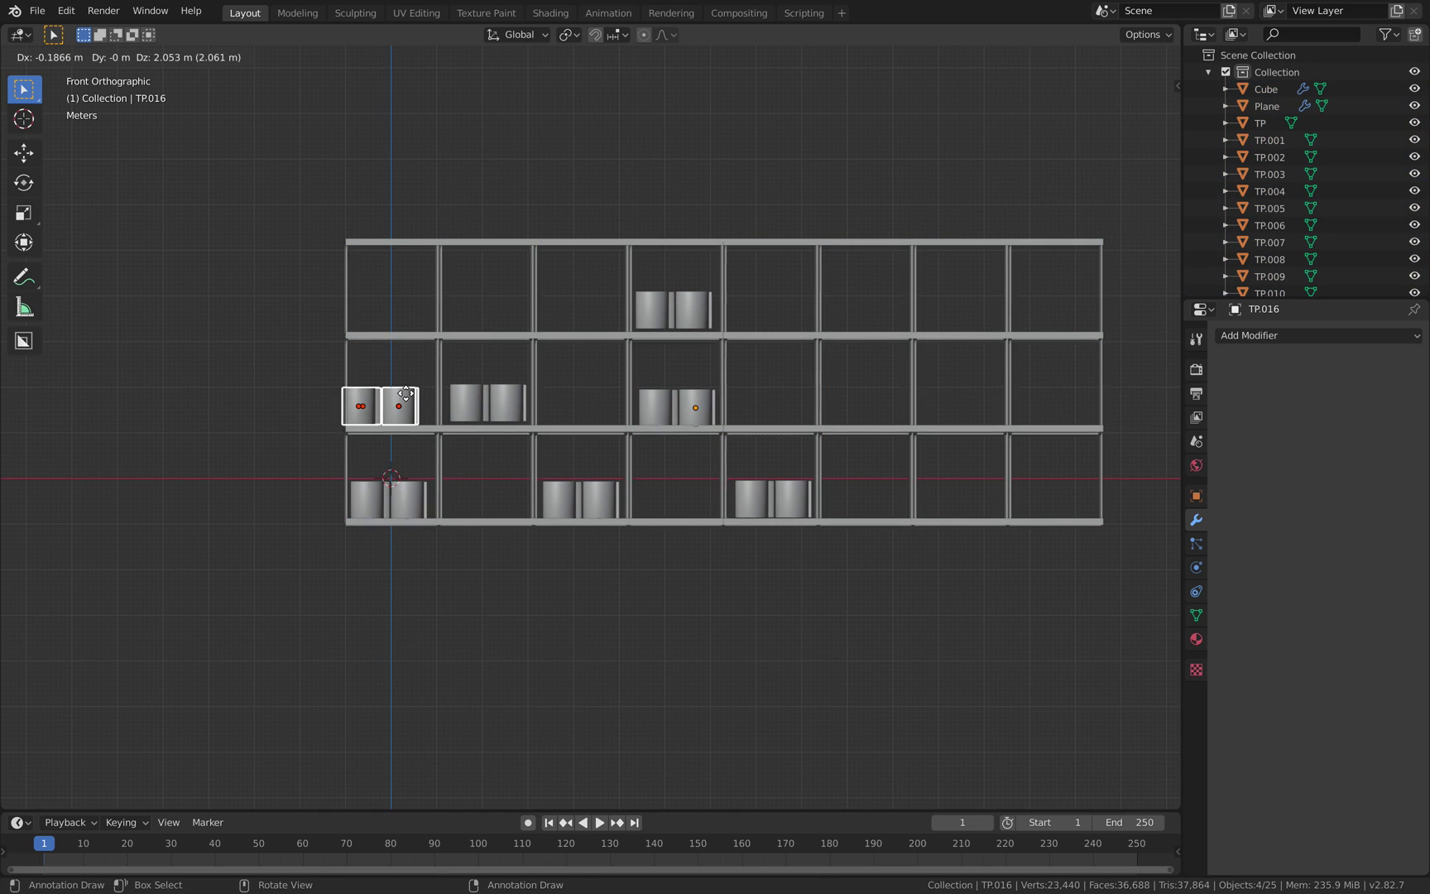
{"action": "left_click", "coordinate": [414, 403]}
{"action": "key", "text": "shift+d"}
{"action": "left_click", "coordinate": [801, 297]}
{"action": "key", "text": "shift+d"}
{"action": "left_click", "coordinate": [902, 393]}
Duplicate the four-roll group into the seventh and sixth top bays, stacked on the fifth top bay's rolls, and into the fifth middle bay.
{"action": "key", "text": "shift+d"}
{"action": "left_click", "coordinate": [1002, 288]}
{"action": "key", "text": "shift+d"}
{"action": "left_click", "coordinate": [907, 290]}
{"action": "key", "text": "shift+d"}
{"action": "left_click", "coordinate": [781, 248]}
{"action": "key", "text": "shift+d"}
{"action": "left_click", "coordinate": [779, 382]}
Duplicate the four-roll group into the third middle, second top and first top bays.
{"action": "key", "text": "shift+d"}
{"action": "left_click", "coordinate": [523, 391]}
{"action": "key", "text": "shift+d"}
{"action": "left_click", "coordinate": [509, 311]}
{"action": "key", "text": "shift+d"}
{"action": "left_click", "coordinate": [396, 311]}
Duplicate the four-roll group into the second and fourth bottom bays, the third top bay and the sixth bottom bay.
{"action": "key", "text": "shift+d"}
{"action": "left_click", "coordinate": [490, 496]}
{"action": "key", "text": "shift+d"}
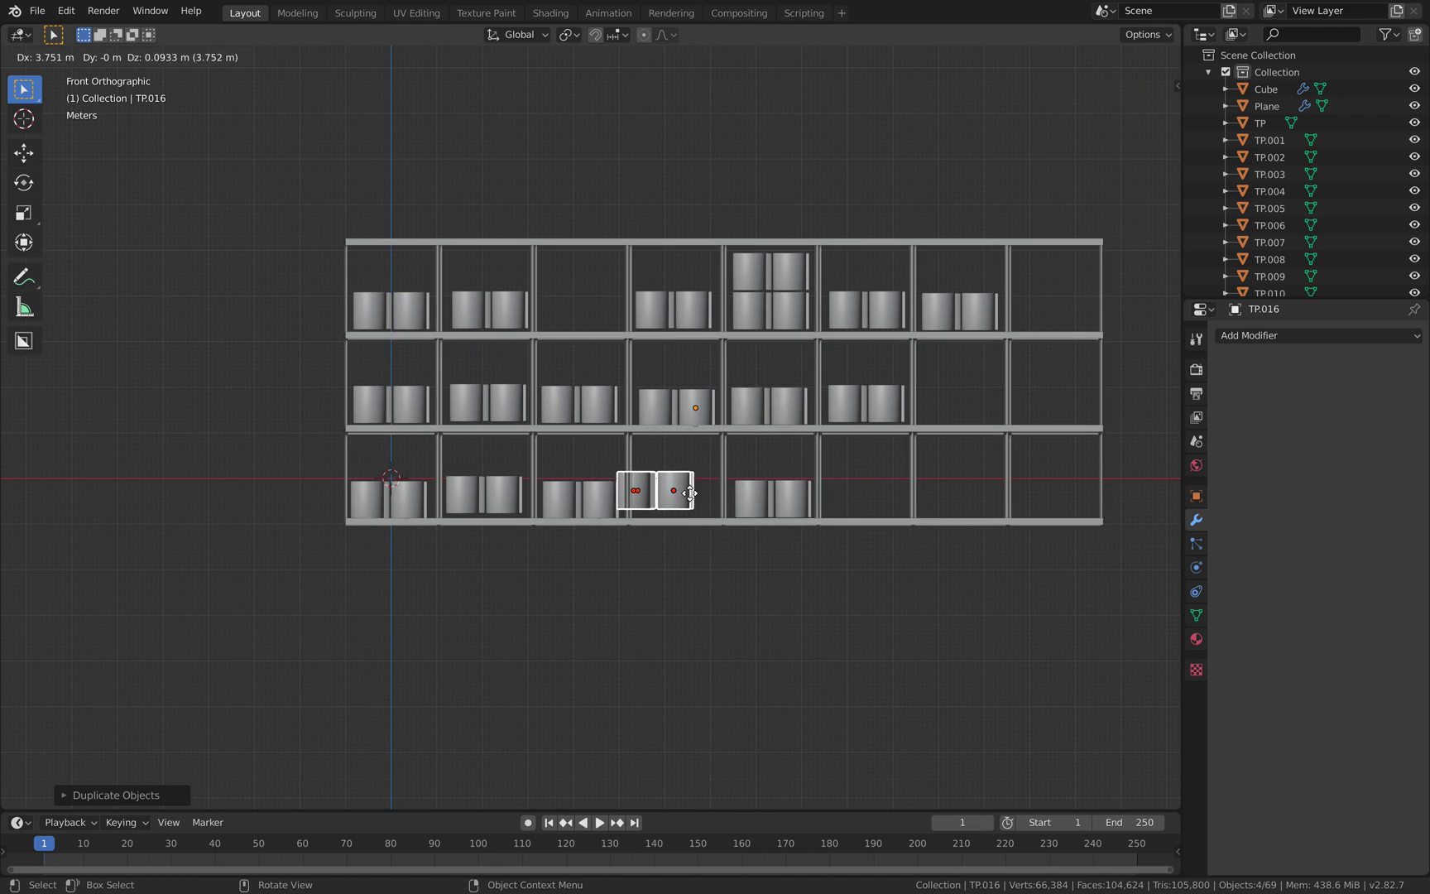
{"action": "left_click", "coordinate": [694, 495]}
{"action": "key", "text": "shift+d"}
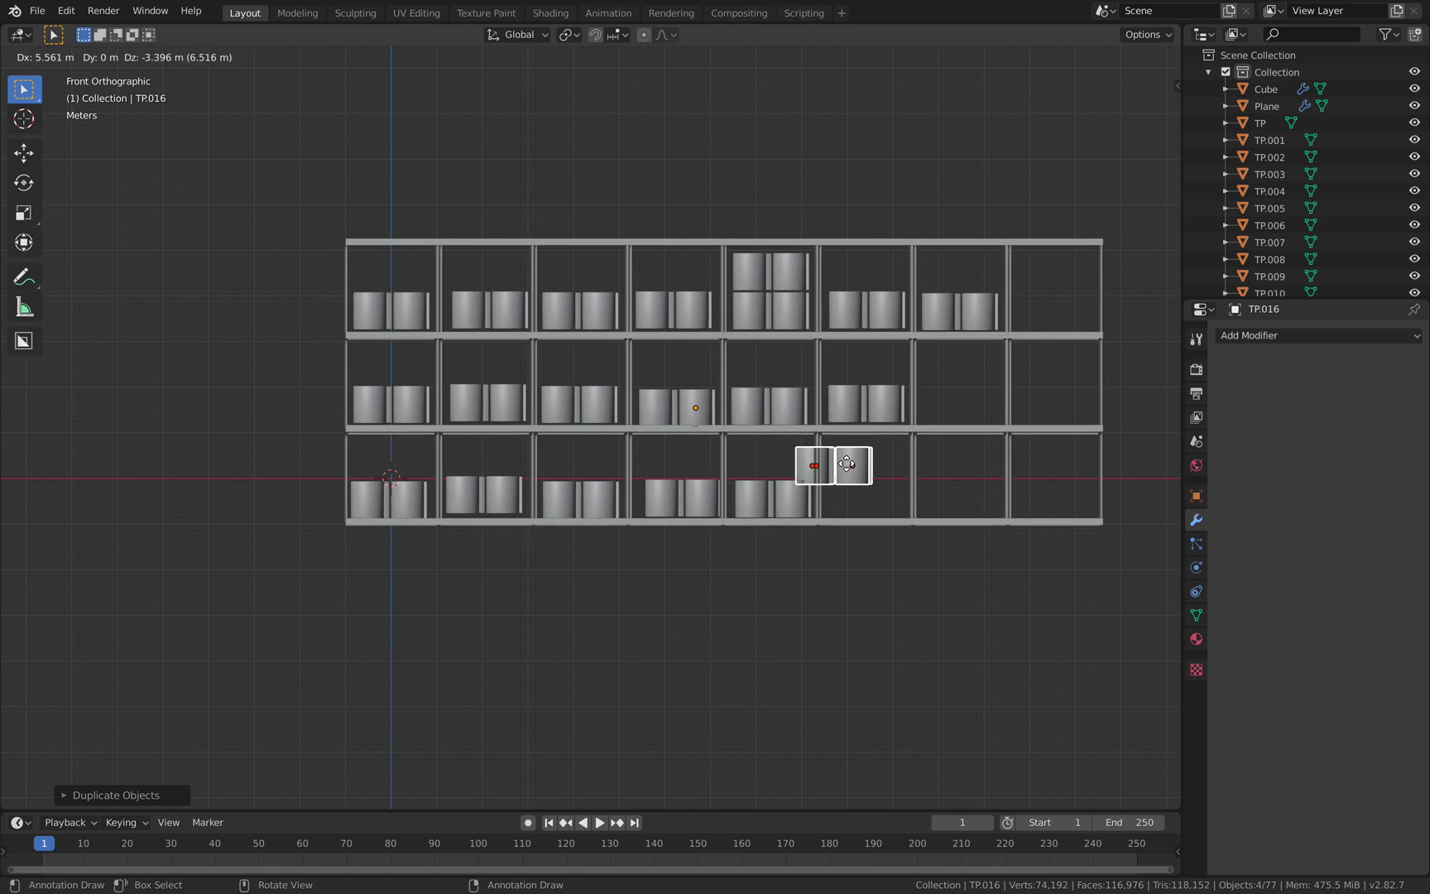
{"action": "left_click", "coordinate": [882, 491]}
Duplicate the four-roll group into the seventh bottom and middle bays and the eighth middle, top and bottom bays.
{"action": "key", "text": "shift+d"}
{"action": "left_click", "coordinate": [980, 496]}
{"action": "key", "text": "shift+d"}
{"action": "left_click", "coordinate": [987, 399]}
{"action": "key", "text": "shift+d"}
{"action": "left_click", "coordinate": [1076, 397]}
{"action": "key", "text": "shift+d"}
{"action": "left_click", "coordinate": [1062, 321]}
{"action": "key", "text": "shift+d"}
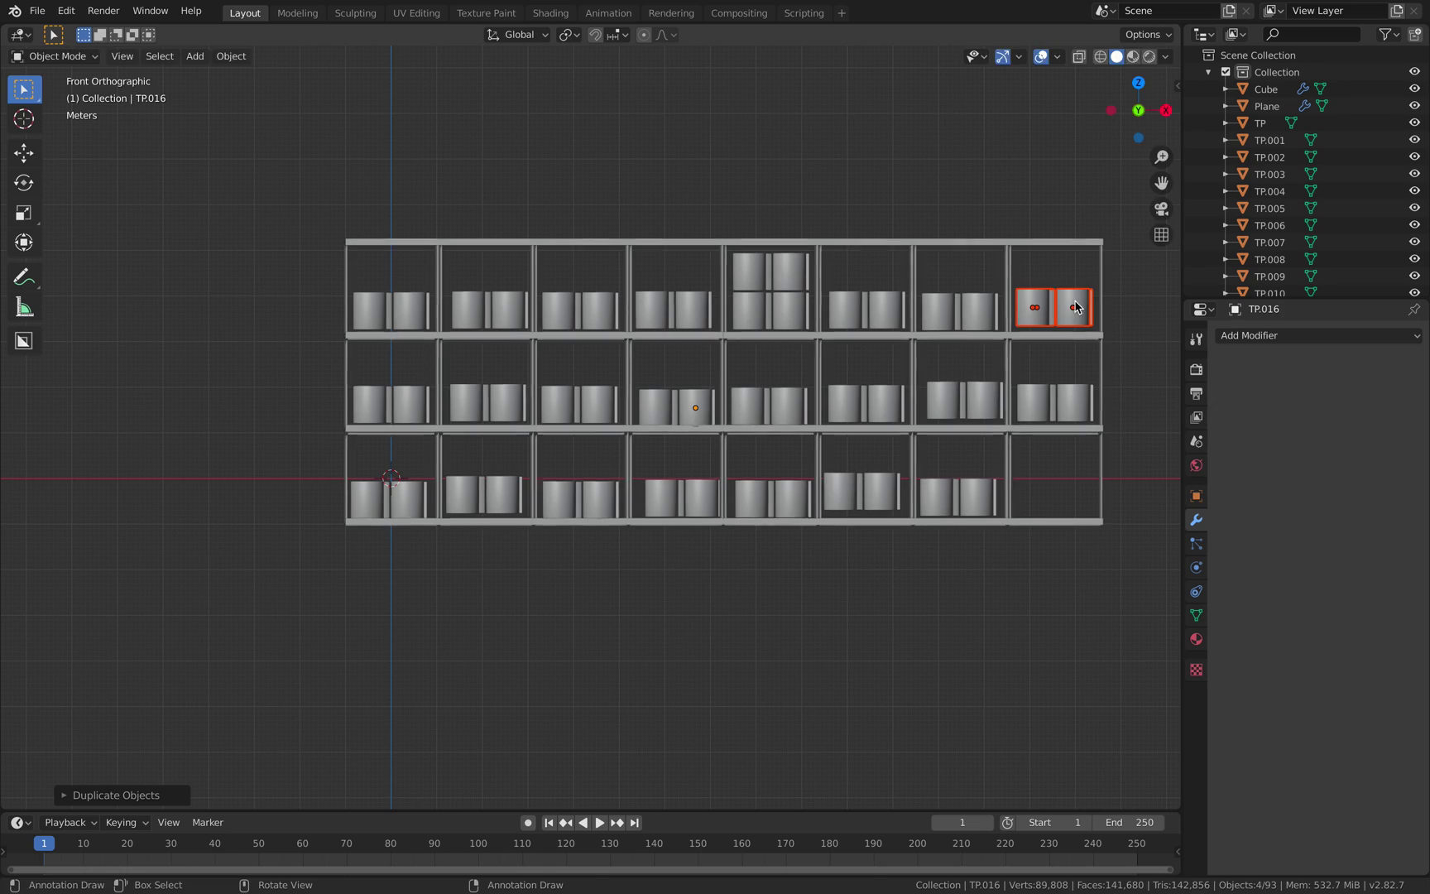
{"action": "left_click", "coordinate": [1068, 482]}
Delete four individual rolls from scattered bays on the top, middle and bottom shelves.
{"action": "middle_click_drag", "start_coordinate": [1068, 482], "coordinate": [816, 496]}
{"action": "left_click", "coordinate": [742, 454]}
{"action": "middle_click_drag", "start_coordinate": [727, 474], "coordinate": [621, 480]}
{"action": "left_click", "coordinate": [845, 318]}
{"action": "key", "text": "x"}
{"action": "left_click", "coordinate": [842, 319]}
{"action": "left_click", "coordinate": [751, 396]}
{"action": "key", "text": "x"}
{"action": "left_click", "coordinate": [753, 399]}
{"action": "left_click", "coordinate": [654, 490]}
{"action": "key", "text": "x"}
{"action": "left_click", "coordinate": [655, 492]}
{"action": "left_click", "coordinate": [743, 313]}
{"action": "key", "text": "x"}
{"action": "left_click", "coordinate": [743, 315]}
Box-select the rolls in the third middle bay and duplicate them about 0.77 m up along Z as a second layer.
{"action": "middle_click_drag", "start_coordinate": [522, 413], "coordinate": [579, 379]}
{"action": "key", "text": "b"}
{"action": "left_click_drag", "start_coordinate": [563, 382], "coordinate": [614, 399]}
{"action": "key", "text": "shift+d"}
{"action": "key", "text": "z"}
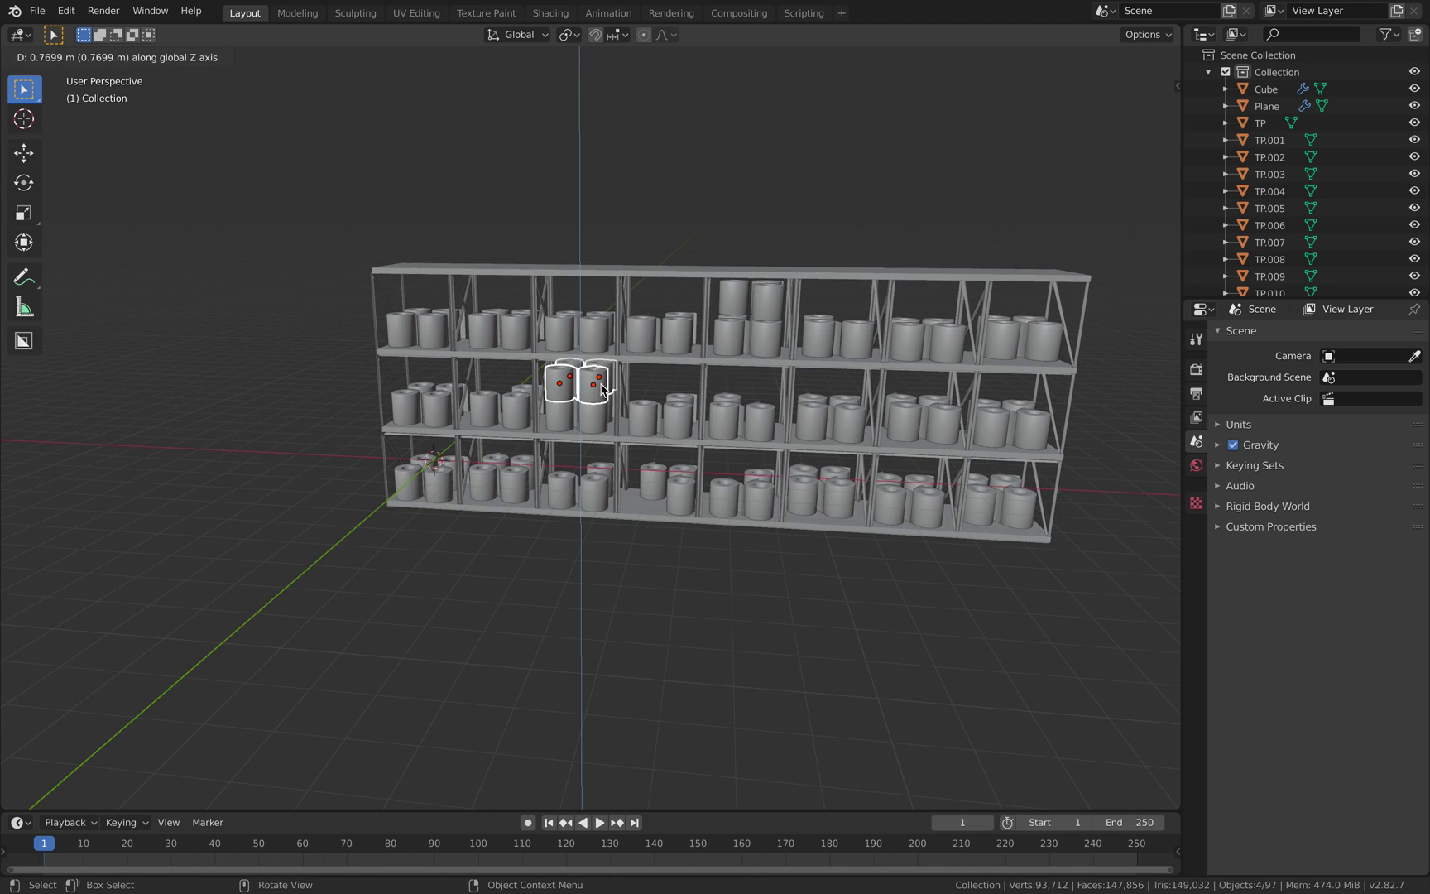
{"action": "left_click", "coordinate": [601, 390]}
Delete two of the upper-layer rolls stacked in the third middle bay.
{"action": "middle_click_drag", "start_coordinate": [602, 390], "coordinate": [619, 379]}
{"action": "left_click", "coordinate": [565, 384]}
{"action": "key", "text": "x"}
{"action": "left_click", "coordinate": [564, 385]}
{"action": "middle_click_drag", "start_coordinate": [610, 254], "coordinate": [626, 300]}
{"action": "left_click", "coordinate": [606, 391]}
{"action": "key", "text": "Delete"}
Rename the collection holding the shelf and rolls as TPMatrix.
{"action": "middle_click_drag", "start_coordinate": [598, 393], "coordinate": [1208, 138]}
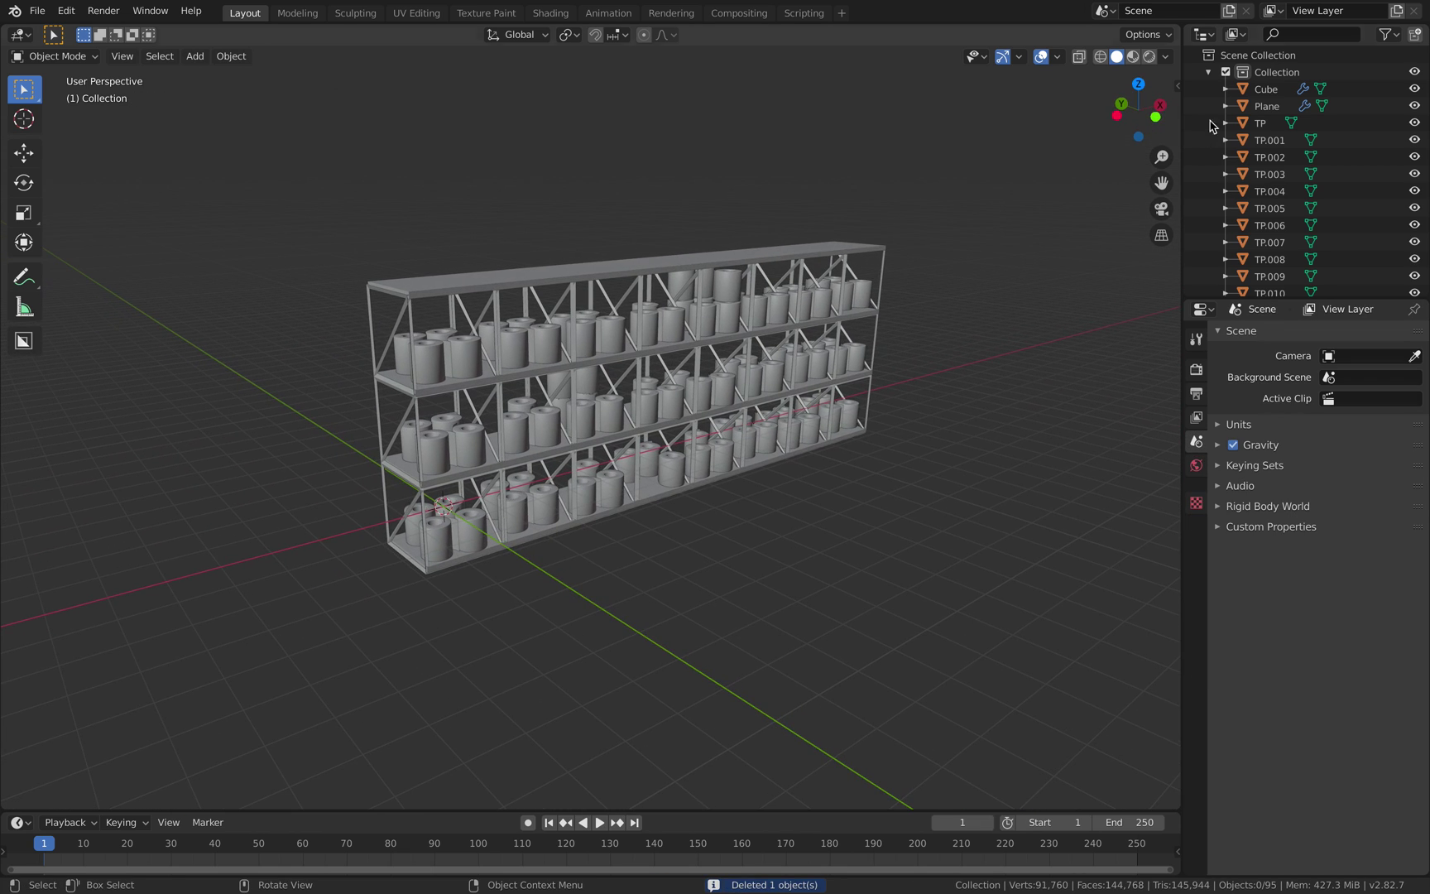
{"action": "double_click", "coordinate": [1274, 72]}
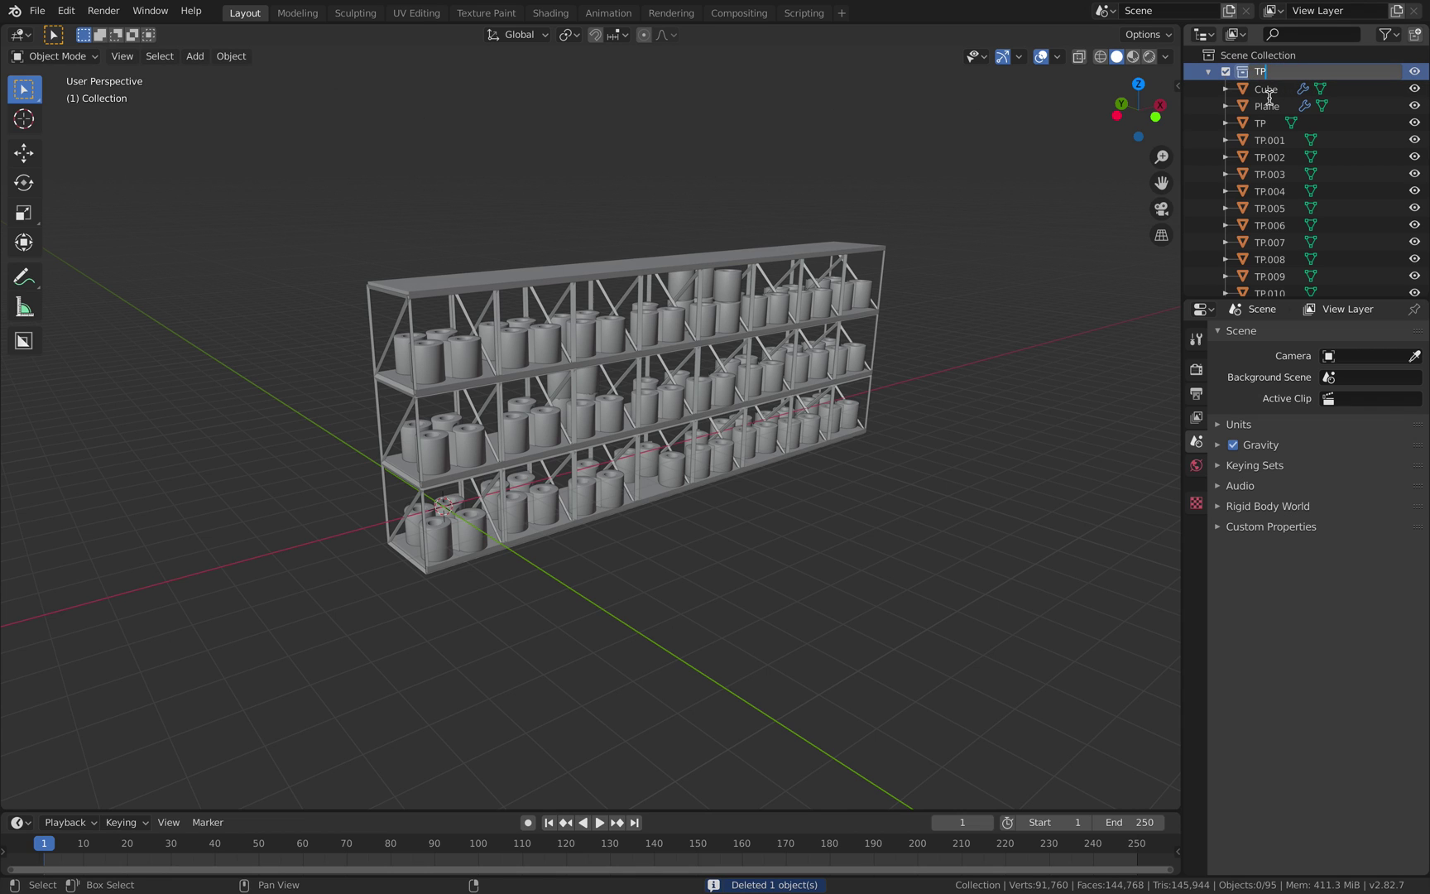
{"action": "type", "text": "TPMatrix"}
{"action": "key", "text": "Return"}
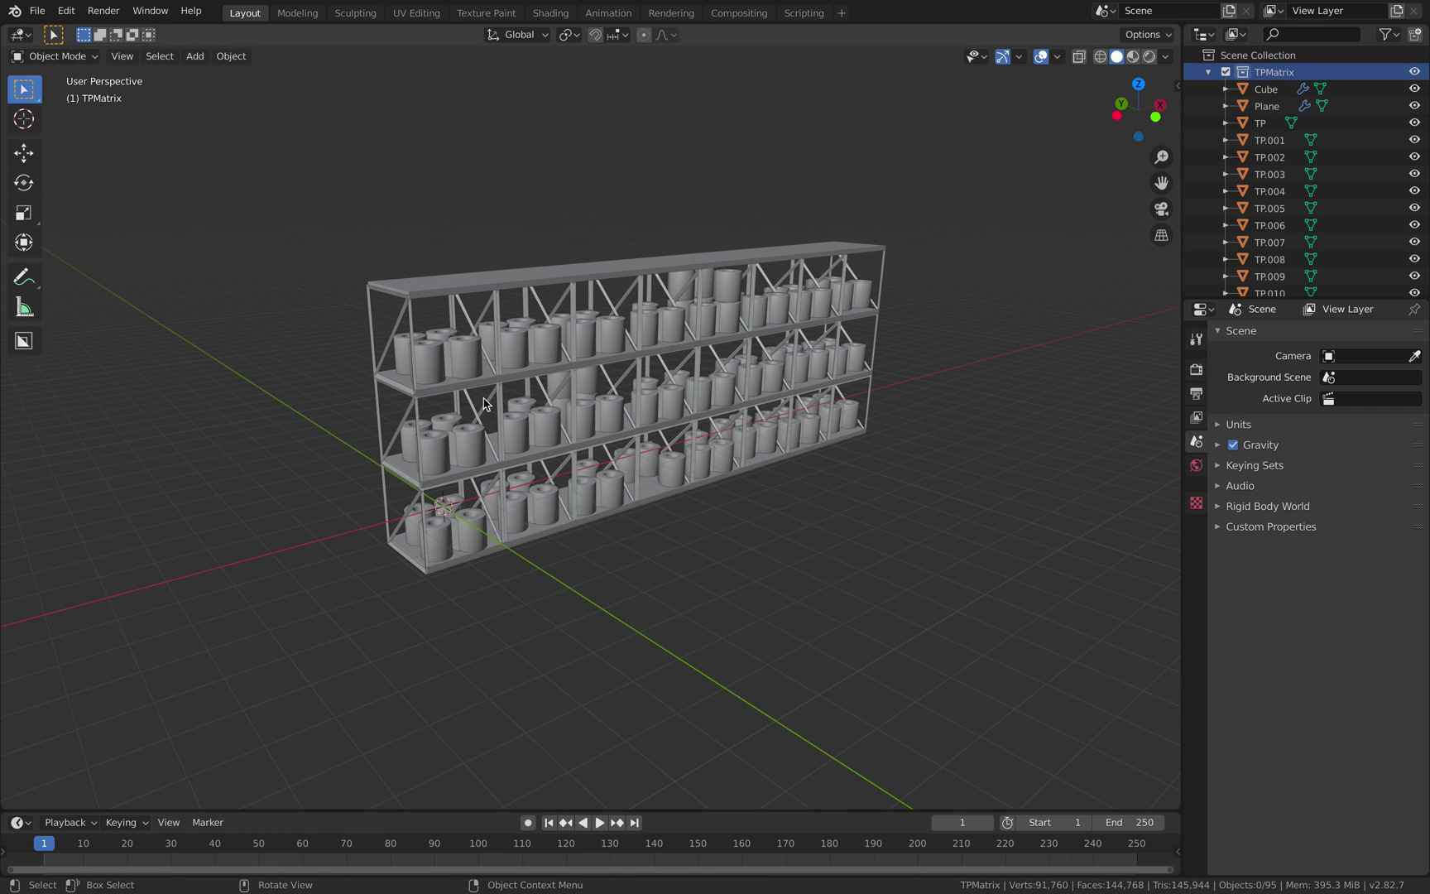
Add a collection instance of TPMatrix and move it about 8.56 m along Y.
{"action": "middle_click_drag", "start_coordinate": [485, 404], "coordinate": [563, 379]}
{"action": "left_click", "coordinate": [577, 379]}
{"action": "middle_click_drag", "start_coordinate": [703, 372], "coordinate": [770, 437]}
{"action": "key", "text": "alt+a"}
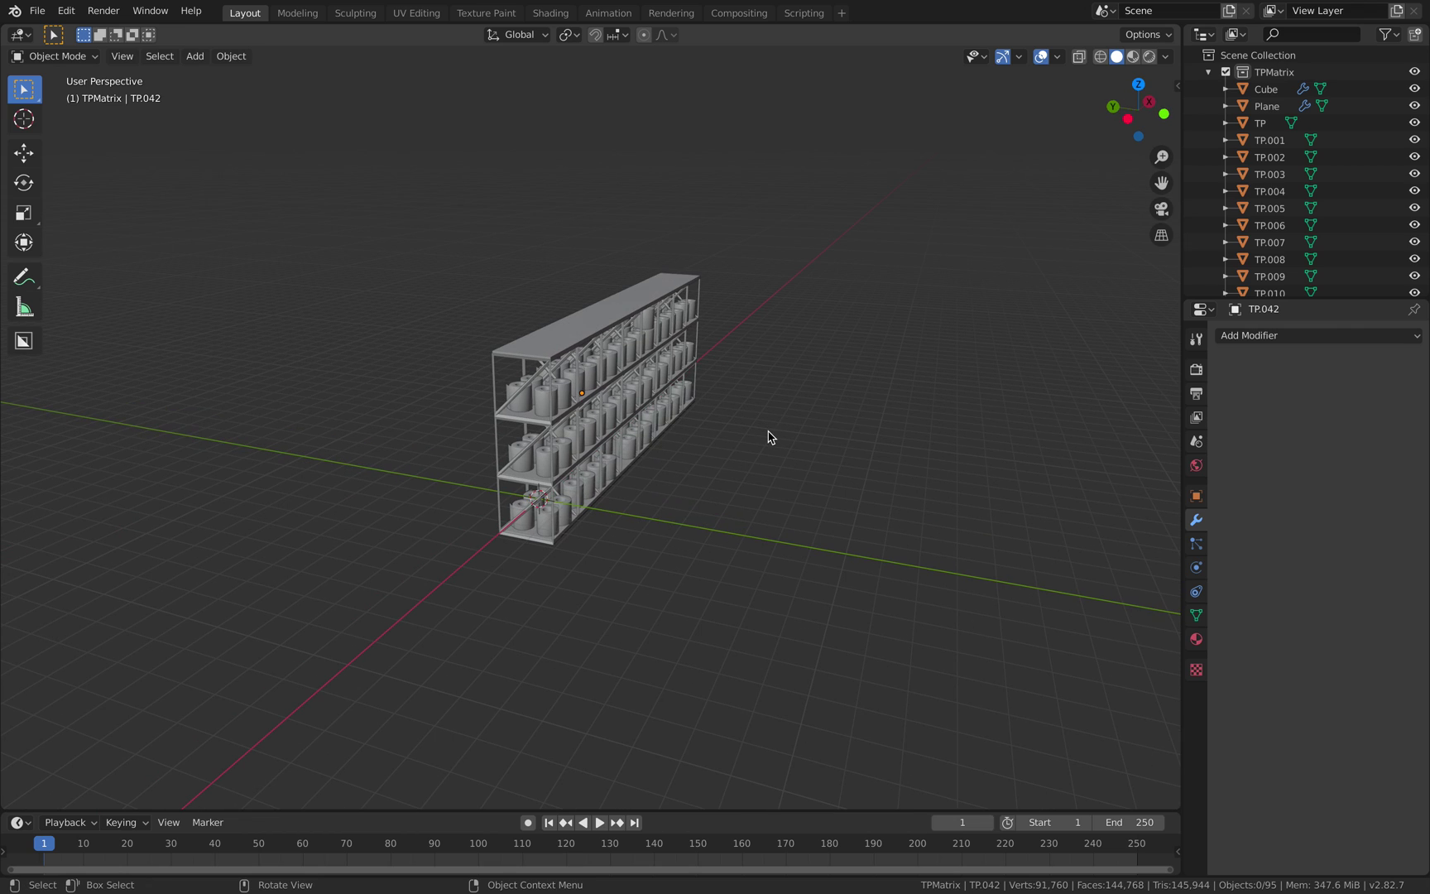
{"action": "key", "text": "shift+a"}
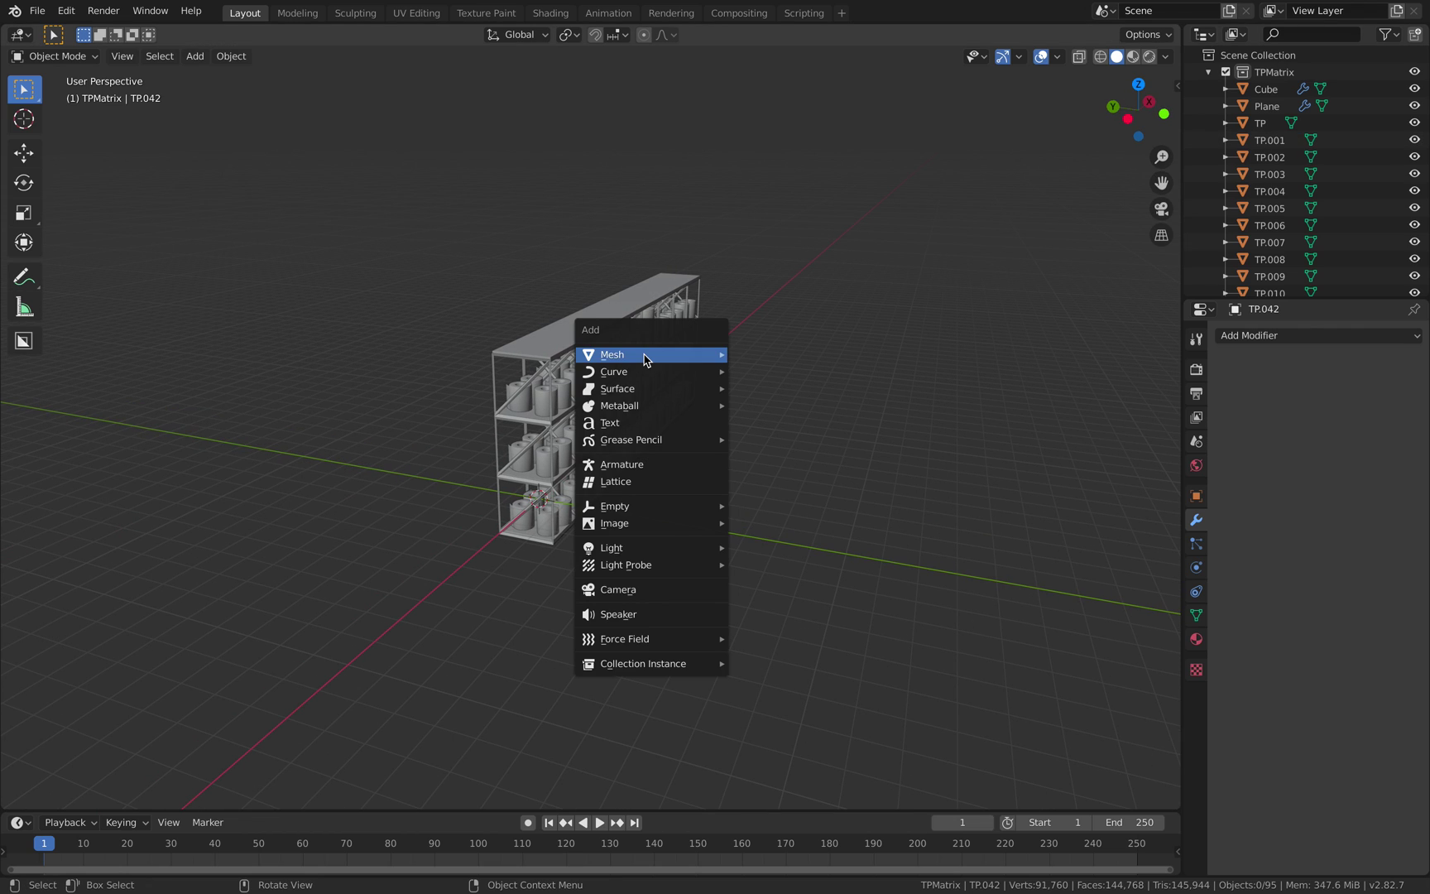
{"action": "mouse_move", "coordinate": [659, 666]}
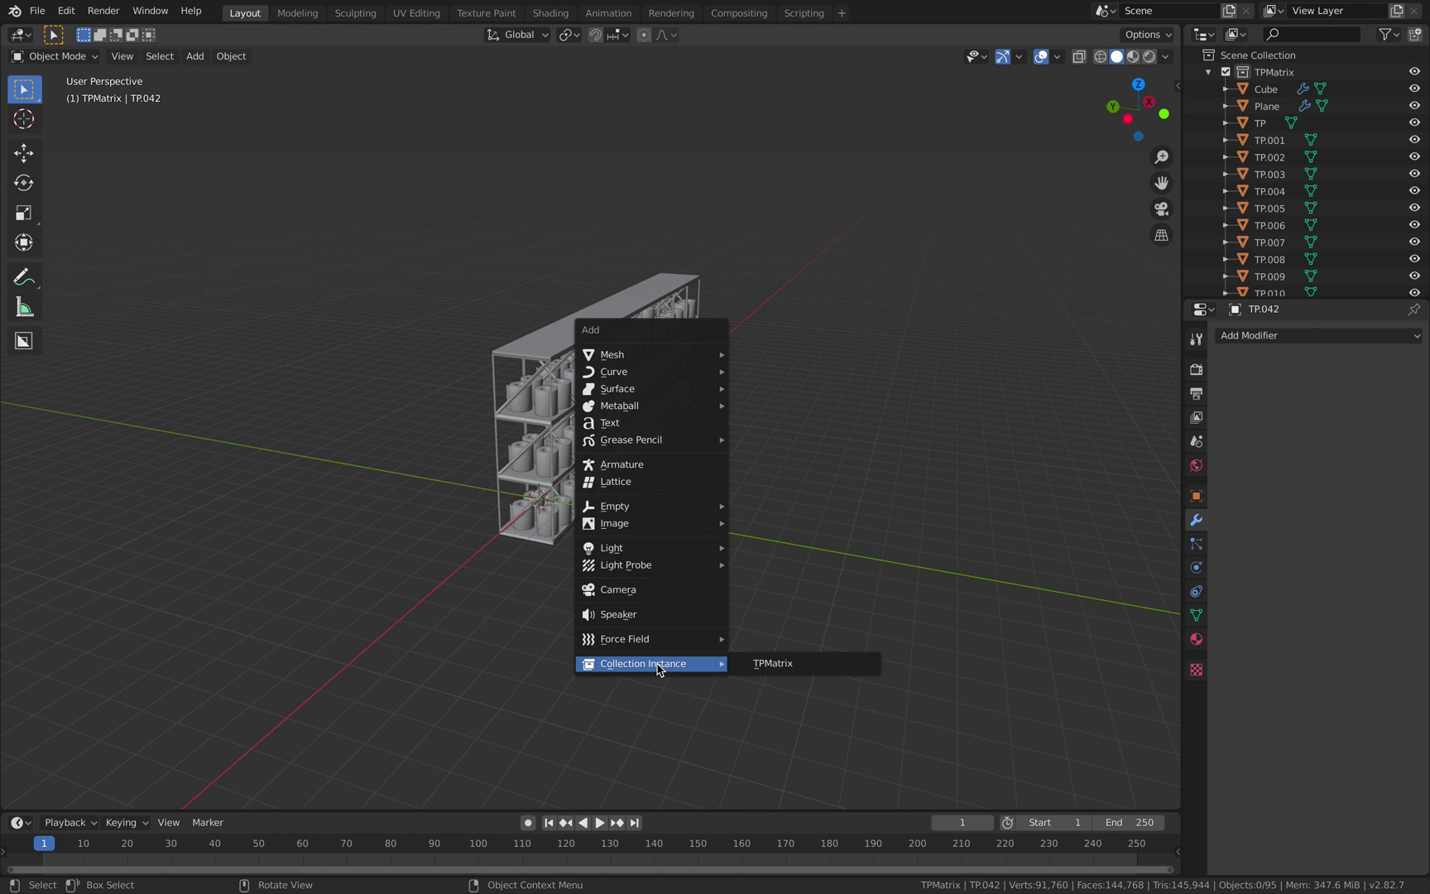
{"action": "left_click", "coordinate": [778, 664]}
{"action": "key", "text": "g"}
{"action": "key", "text": "y"}
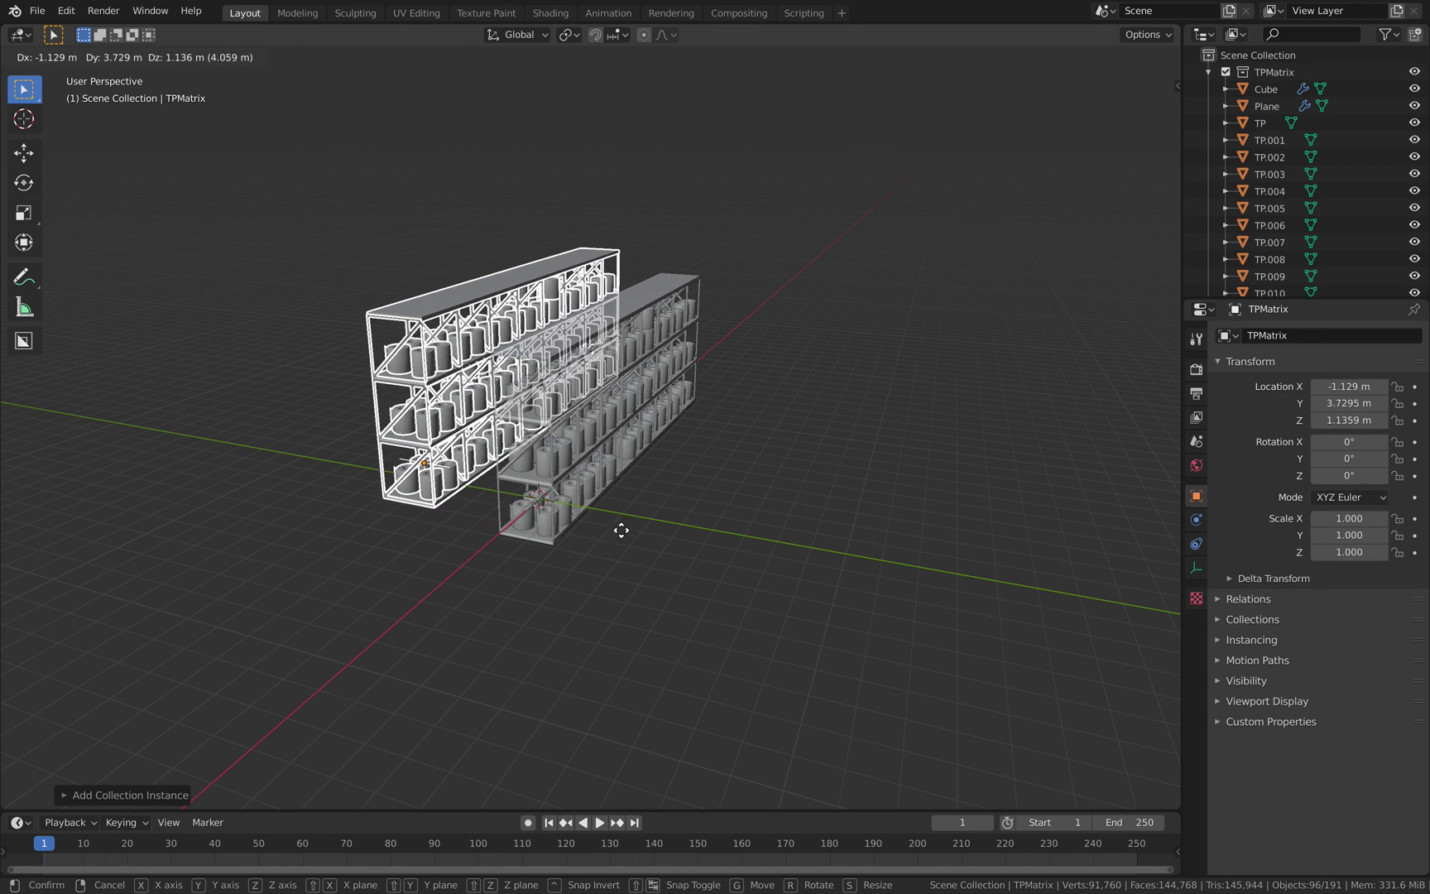
{"action": "left_click", "coordinate": [542, 536]}
{"action": "middle_click_drag", "start_coordinate": [542, 537], "coordinate": [705, 342]}
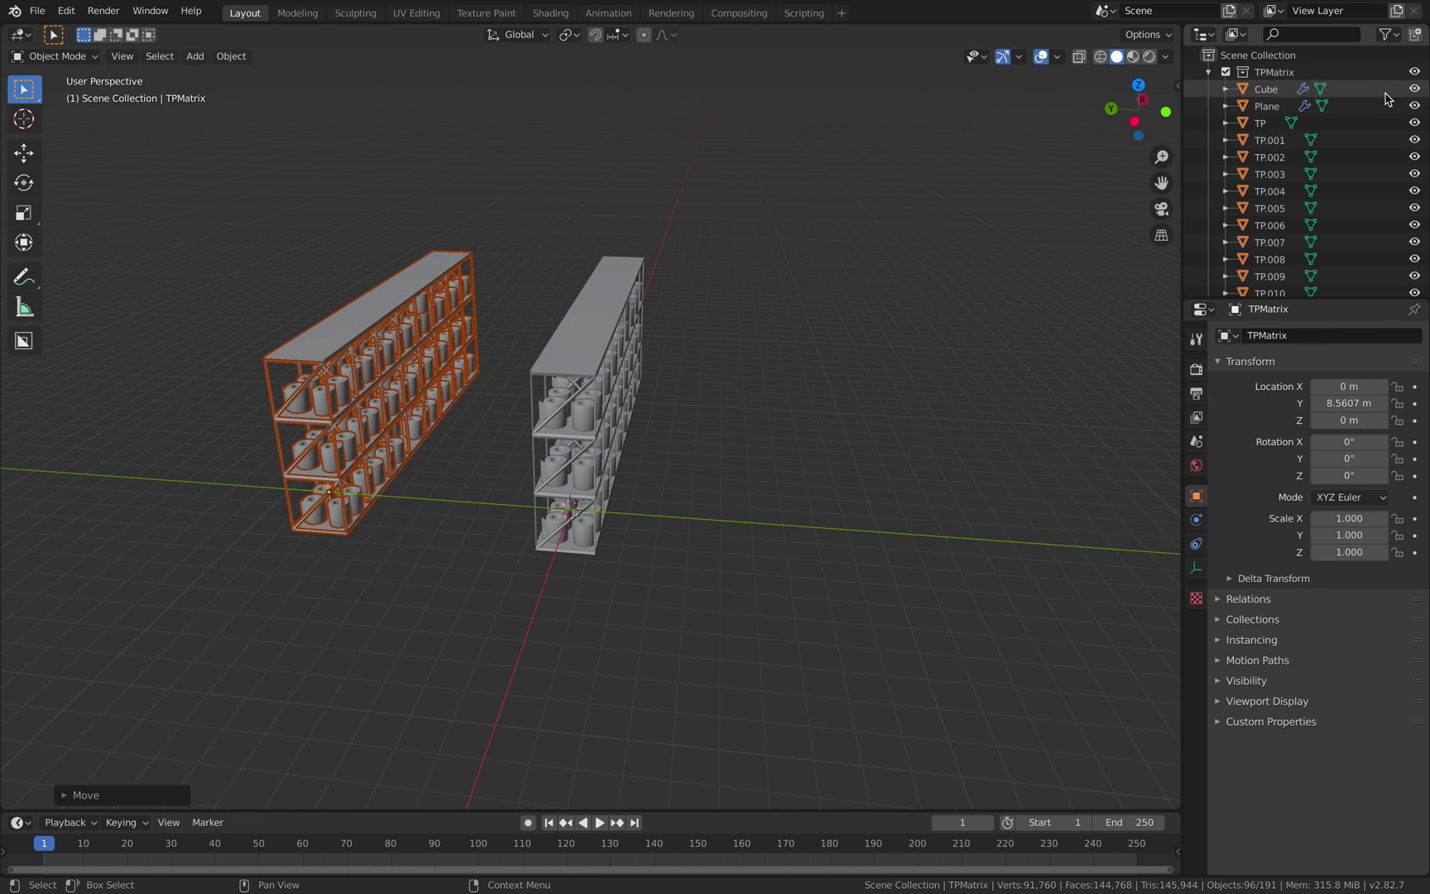
Hide the original TPMatrix collection, collapse its object list and select the collection entry inside the instance.
{"action": "left_click", "coordinate": [1415, 72]}
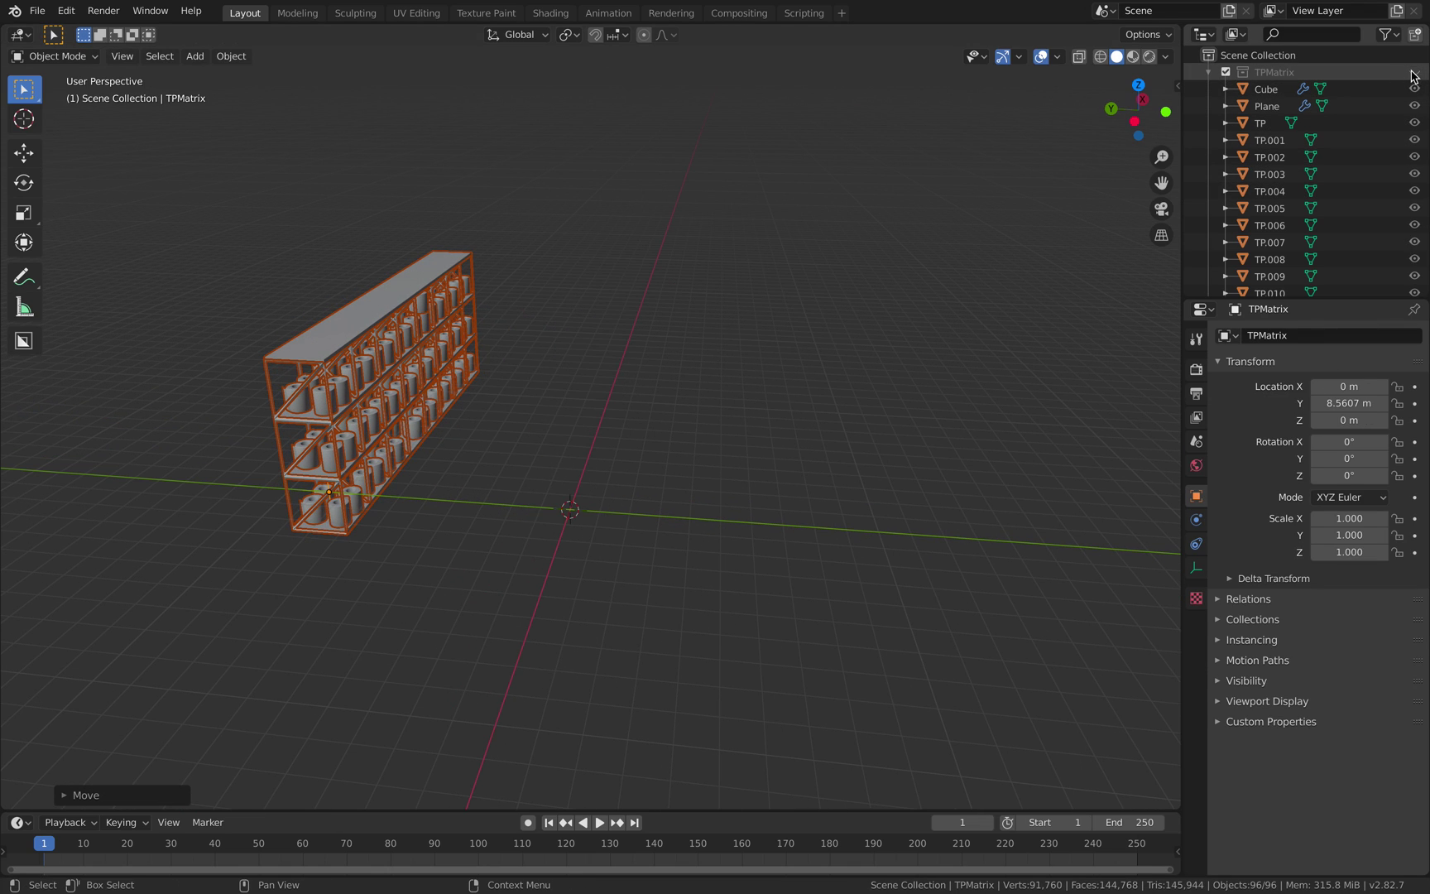
{"action": "left_click", "coordinate": [1209, 73]}
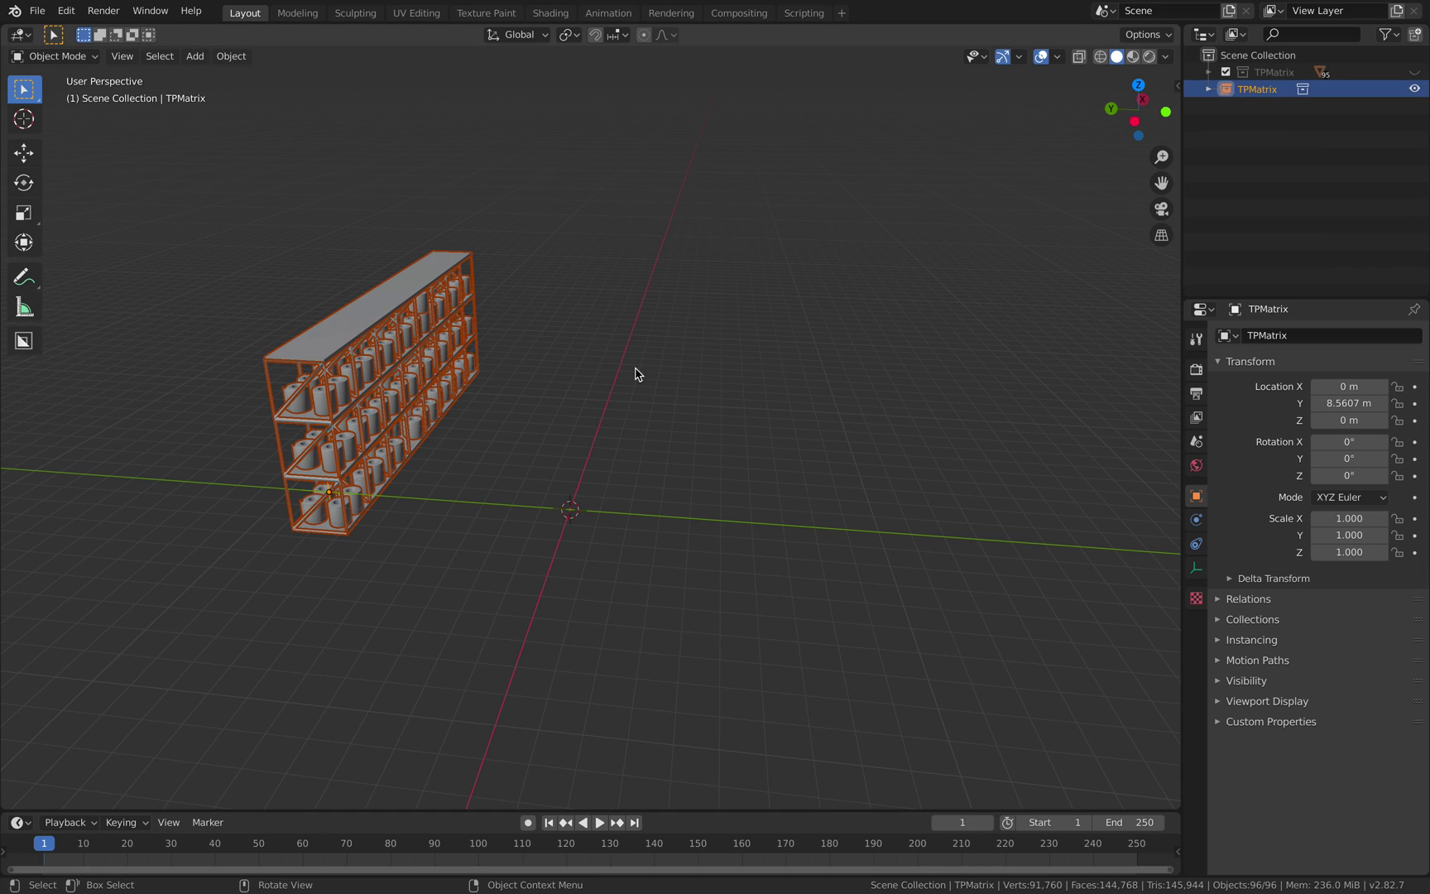
{"action": "left_click", "coordinate": [1256, 117]}
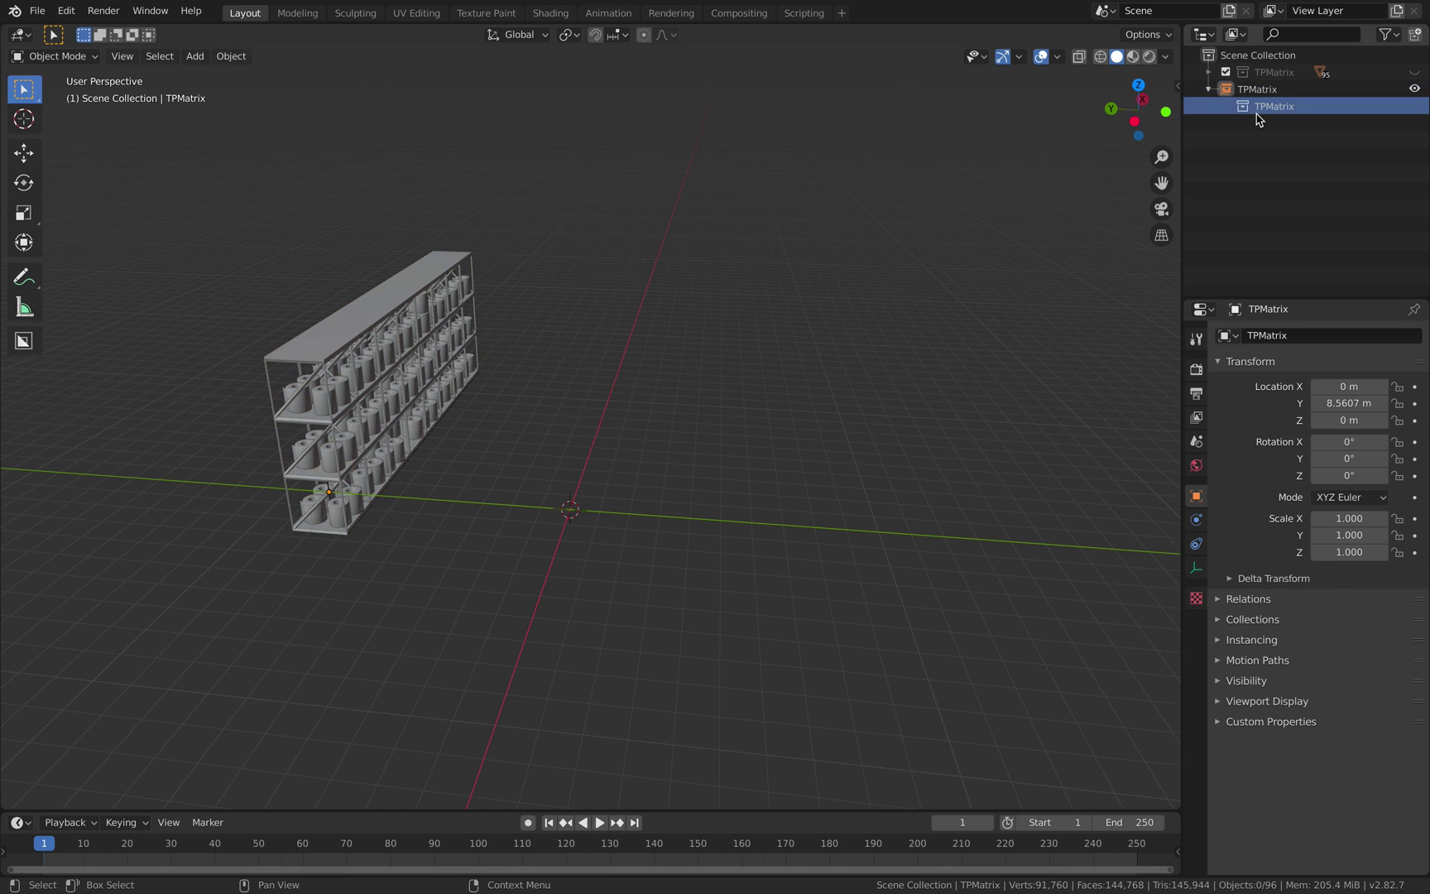
Move the TPMatrix instance along Y to about 5.8 m and save the file.
{"action": "left_click", "coordinate": [447, 369]}
{"action": "key", "text": "g"}
{"action": "key", "text": "y"}
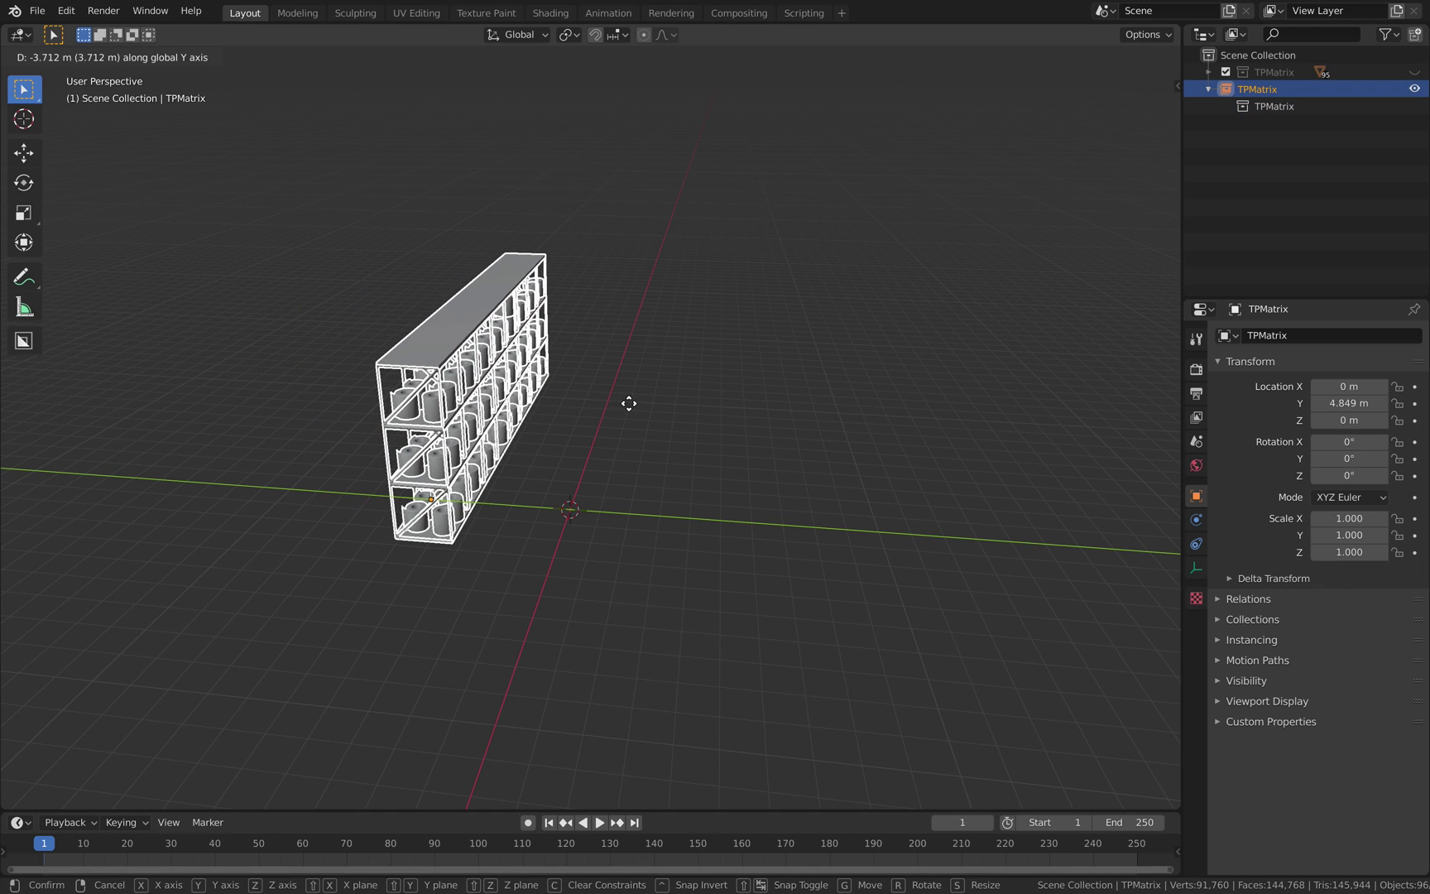
{"action": "left_click", "coordinate": [603, 414]}
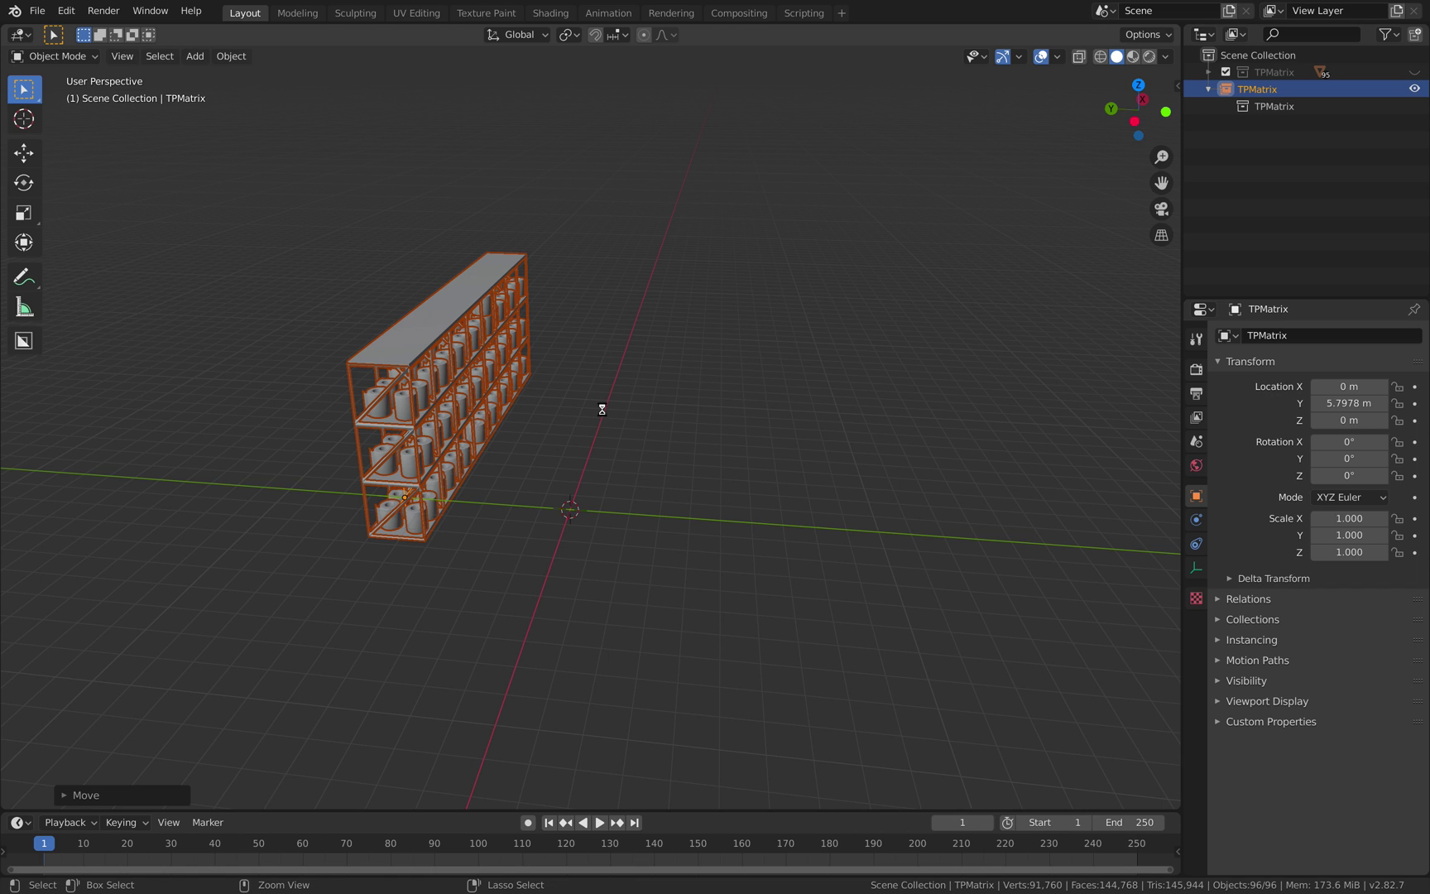
{"action": "middle_click_drag", "start_coordinate": [604, 412], "coordinate": [630, 427]}
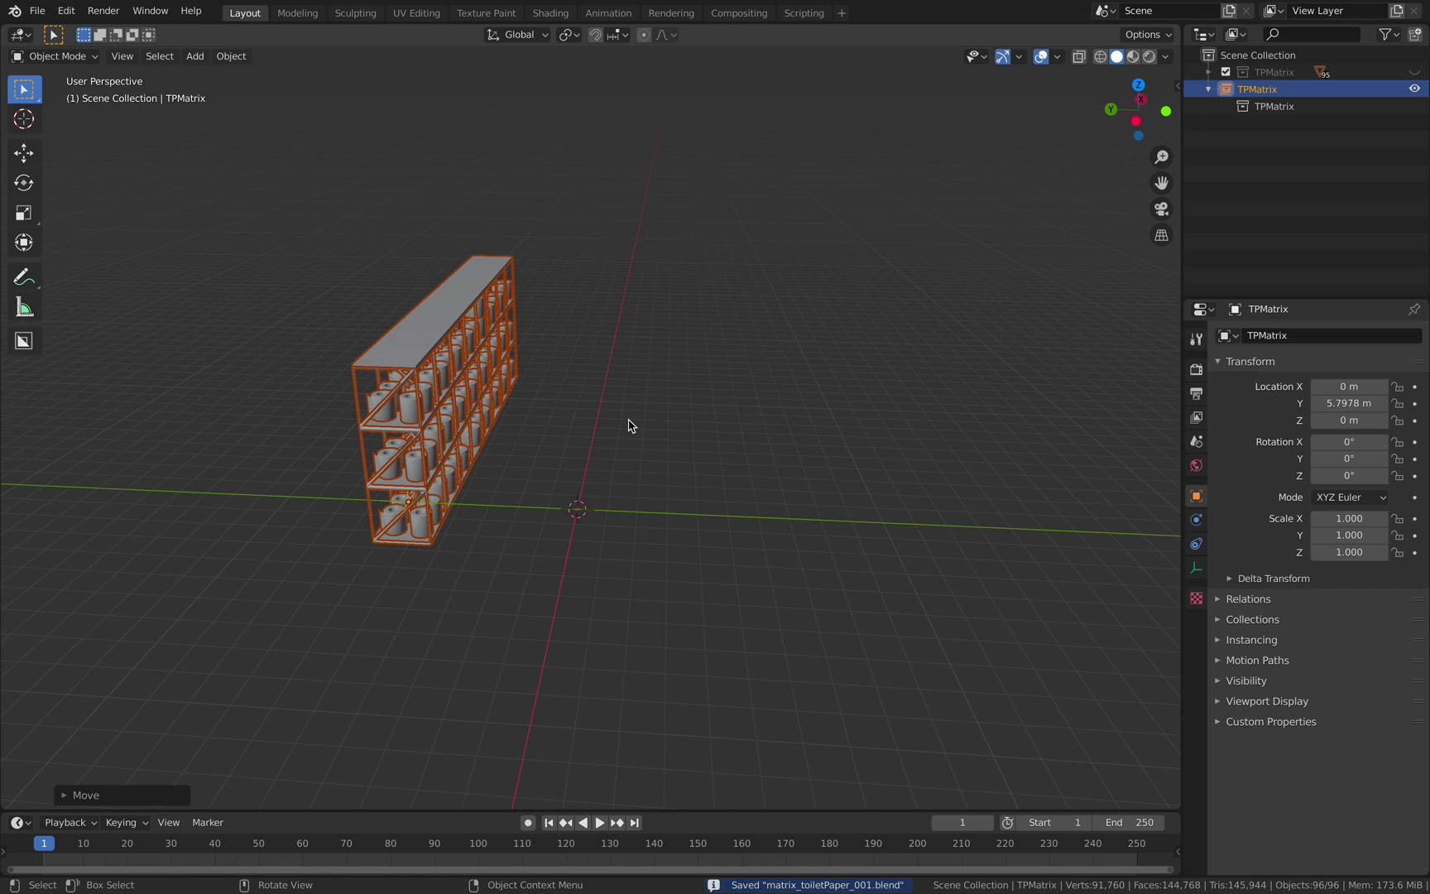
{"action": "middle_click_drag", "start_coordinate": [777, 317], "coordinate": [790, 322], "text": "shift"}
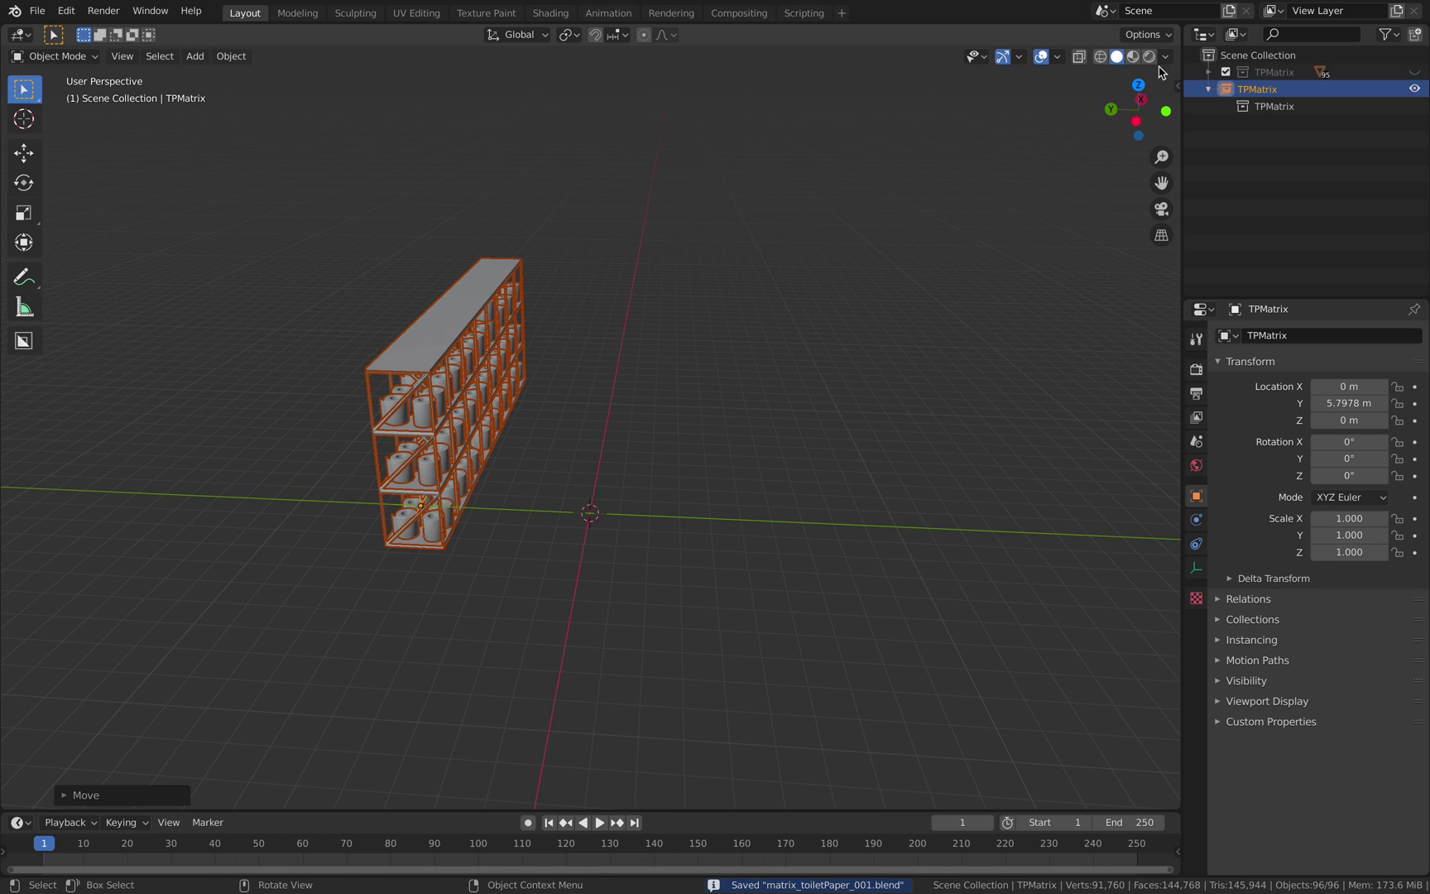
Split the 3D viewport, switch the new area to the Sverchok node editor and create a new node tree.
{"action": "left_click_drag", "start_coordinate": [1176, 27], "coordinate": [1142, 305]}
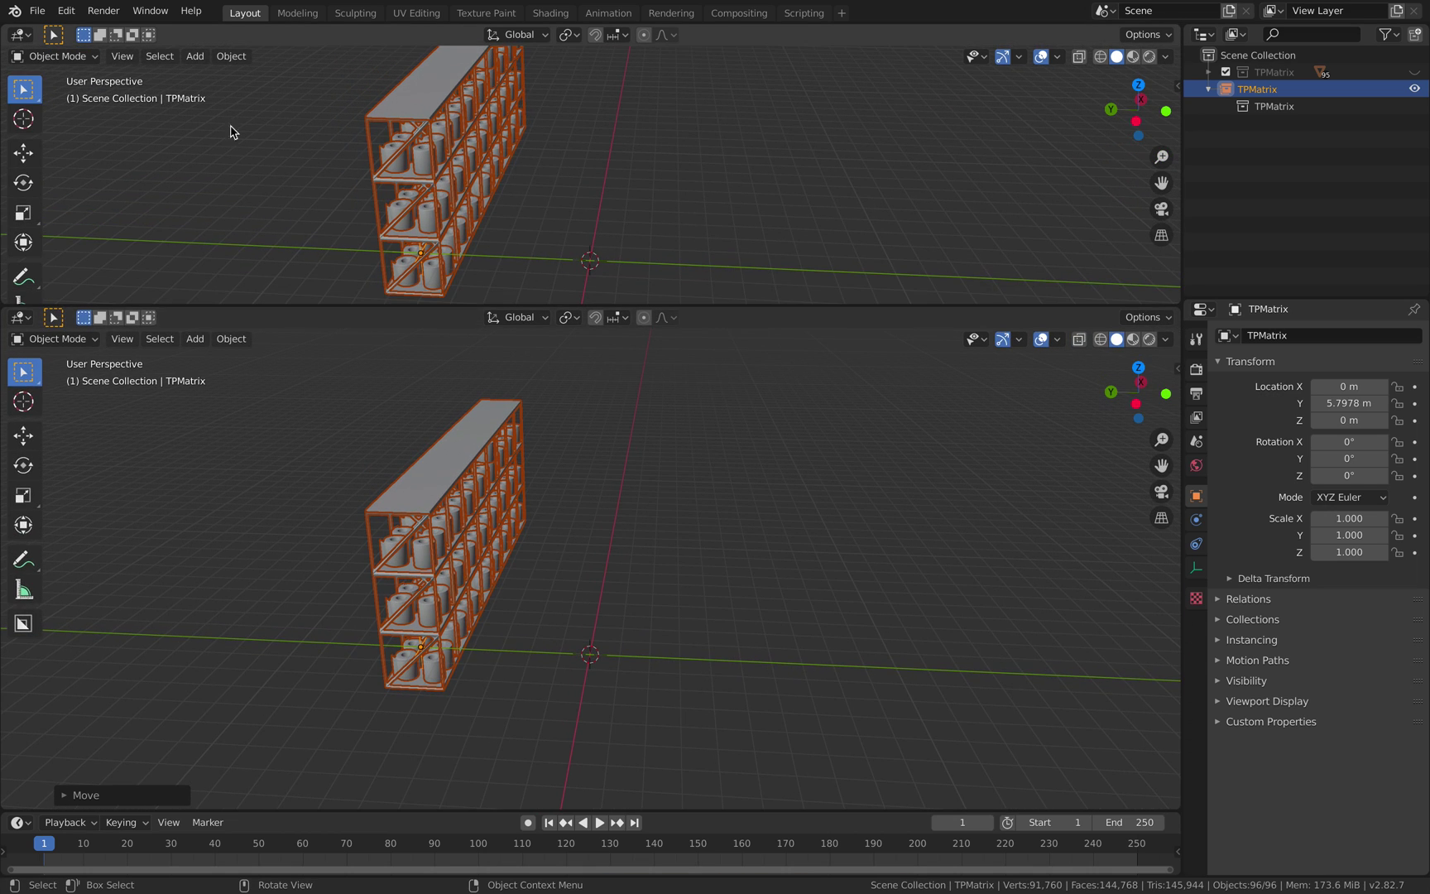
{"action": "left_click", "coordinate": [23, 37]}
{"action": "left_click", "coordinate": [88, 172]}
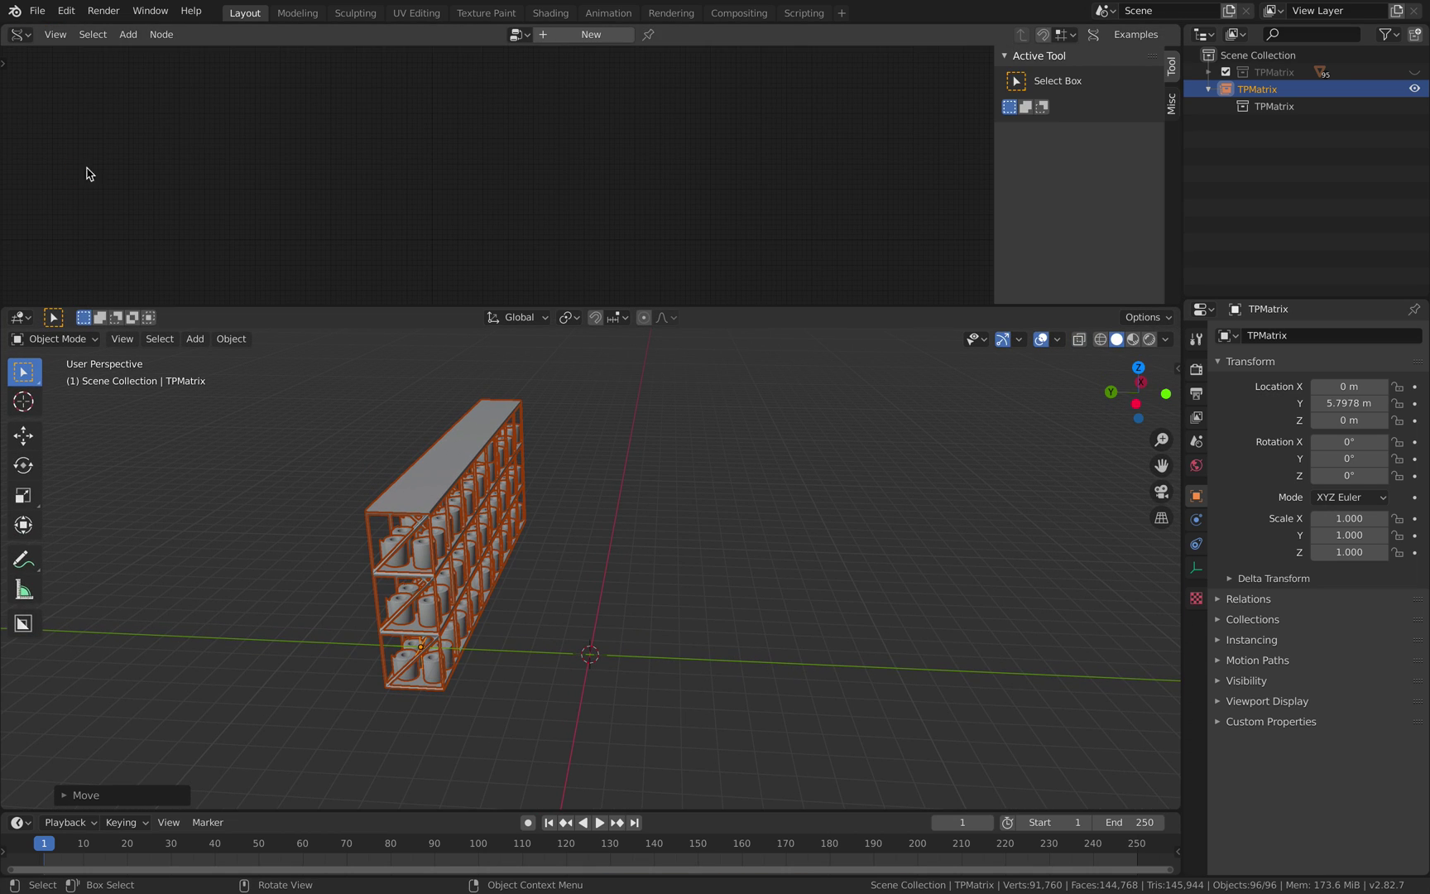
{"action": "left_click", "coordinate": [571, 35]}
Search for "plane" and place a Plane generator node in the Sverchok tree.
{"action": "key", "text": "alt+space"}
{"action": "type", "text": "plane"}
{"action": "key", "text": "Return"}
{"action": "left_click", "coordinate": [418, 139]}
Search for "bme" and place a BMesh viewer node beside the Plane node.
{"action": "key", "text": "shift+a"}
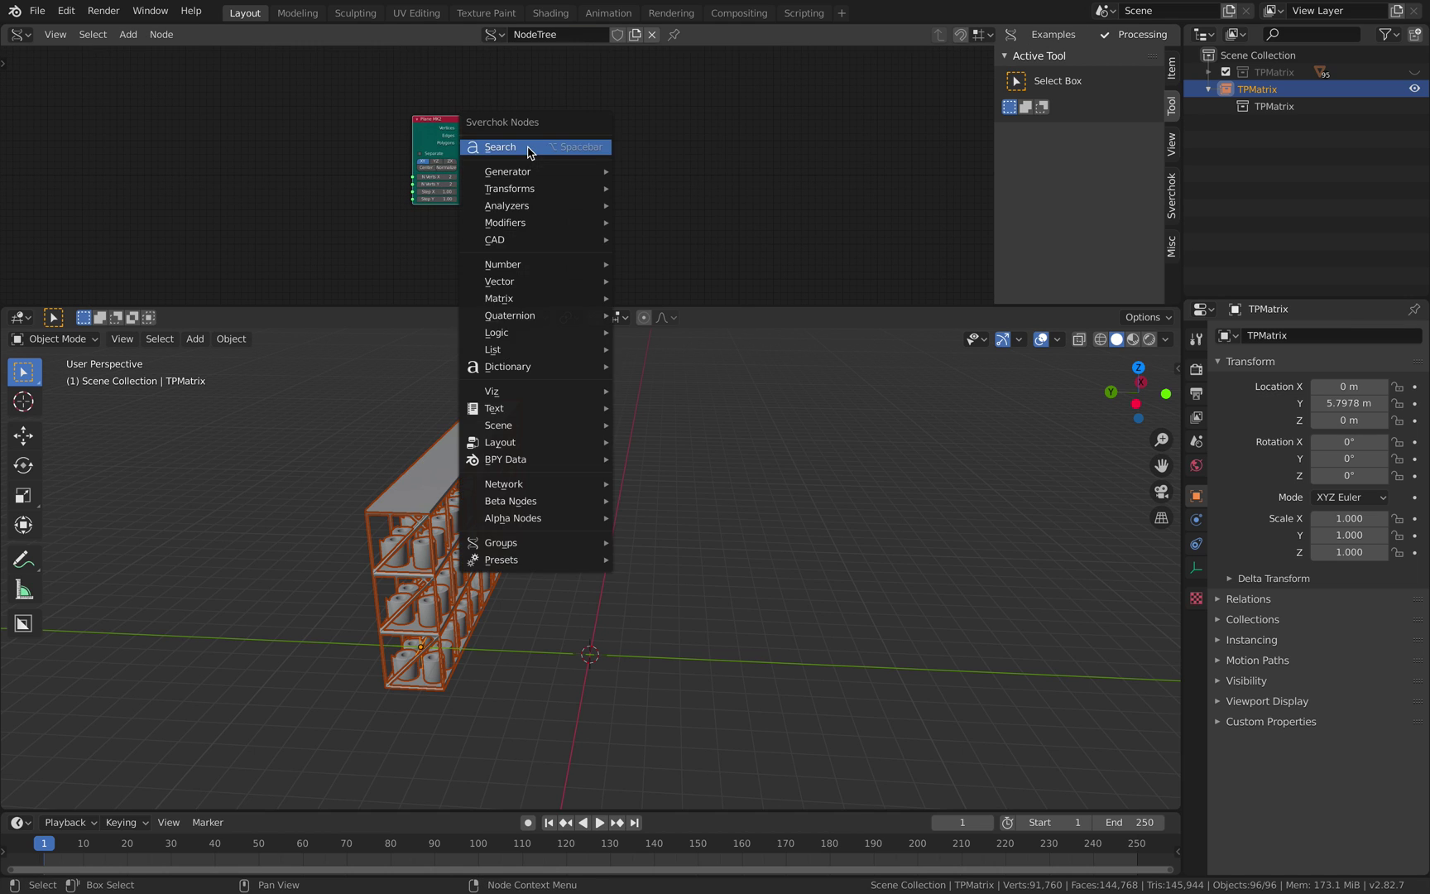
{"action": "left_click", "coordinate": [528, 152]}
{"action": "type", "text": "bme"}
{"action": "key", "text": "Return"}
{"action": "left_click", "coordinate": [652, 140]}
{"action": "scroll", "coordinate": [651, 140], "scroll_direction": "up", "scroll_amount": 3}
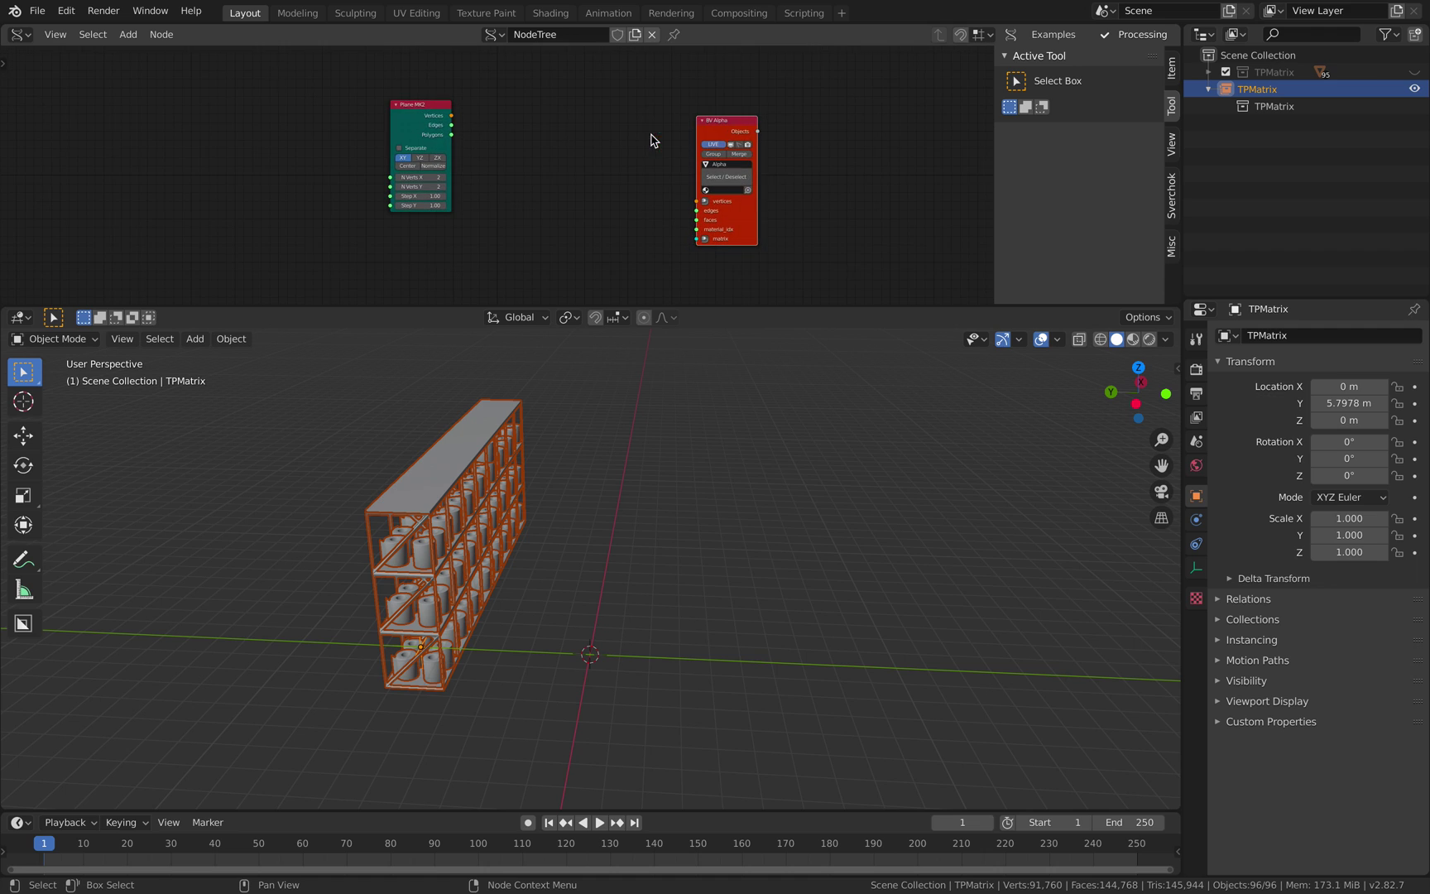
Widen the Plane node and link its Vertices and Polygons outputs to the viewer's vertices and faces inputs.
{"action": "left_click_drag", "start_coordinate": [452, 165], "coordinate": [547, 168]}
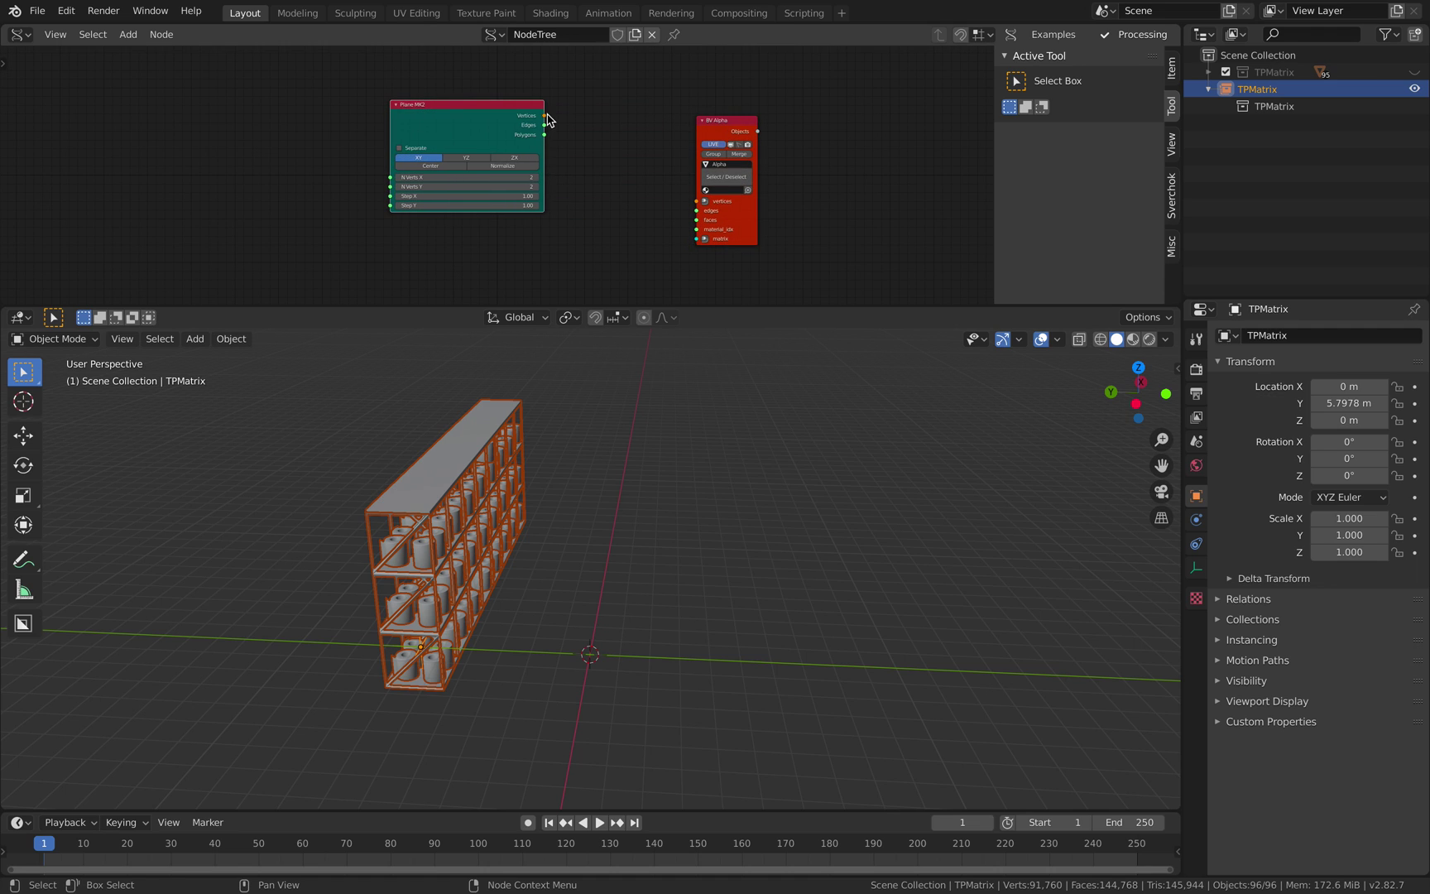
{"action": "left_click_drag", "start_coordinate": [687, 204], "coordinate": [697, 205]}
{"action": "left_click_drag", "start_coordinate": [696, 220], "coordinate": [457, 92]}
Duplicate the Plane node and link the copy's Vertices output to the viewer's matrix input.
{"action": "key", "text": "shift+d"}
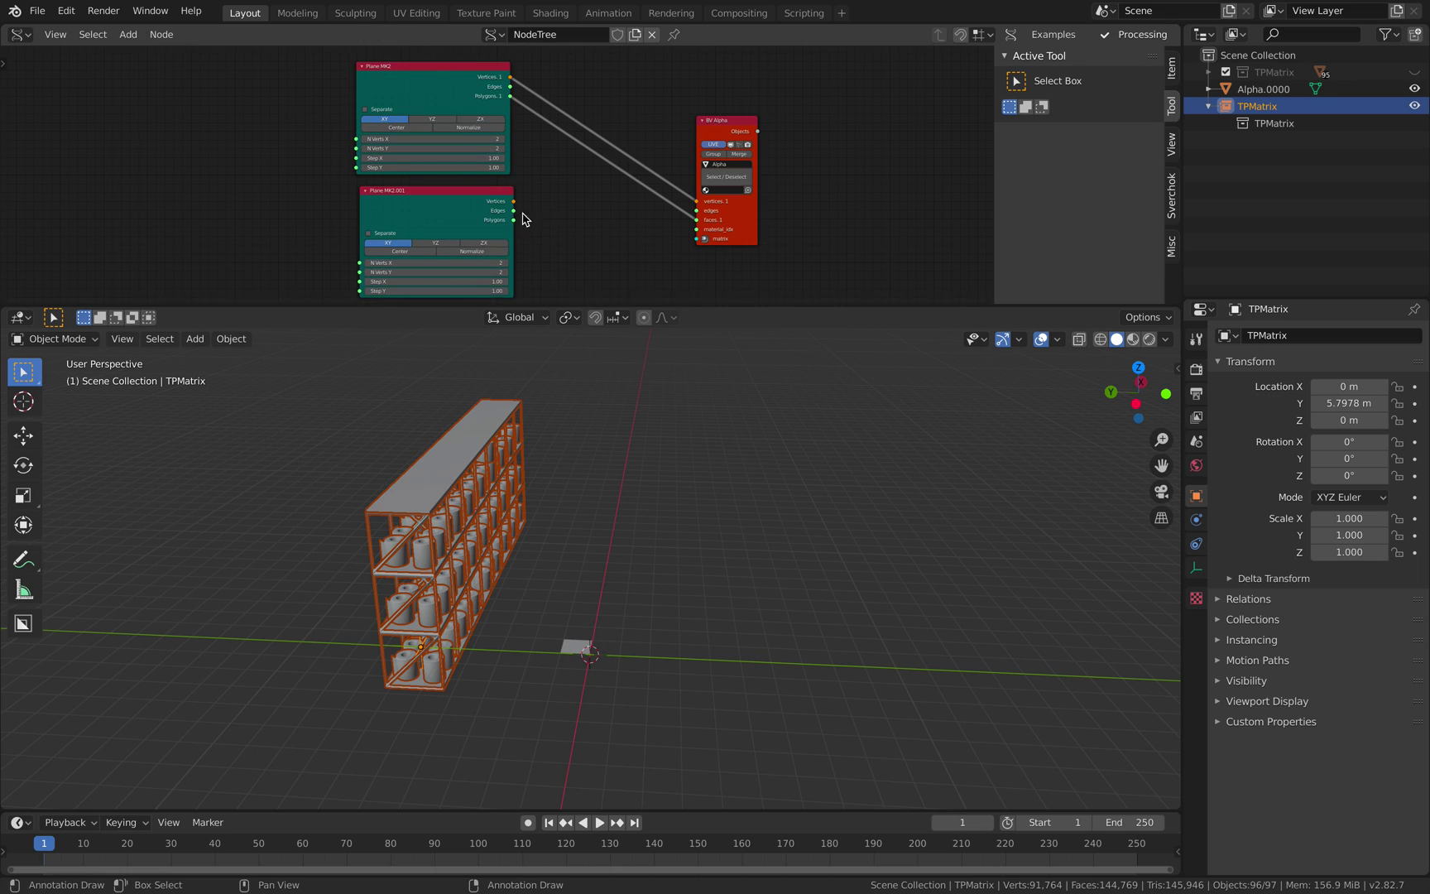
{"action": "middle_click_drag", "start_coordinate": [522, 213], "coordinate": [541, 193]}
{"action": "scroll", "coordinate": [497, 188], "scroll_direction": "up", "scroll_amount": 1}
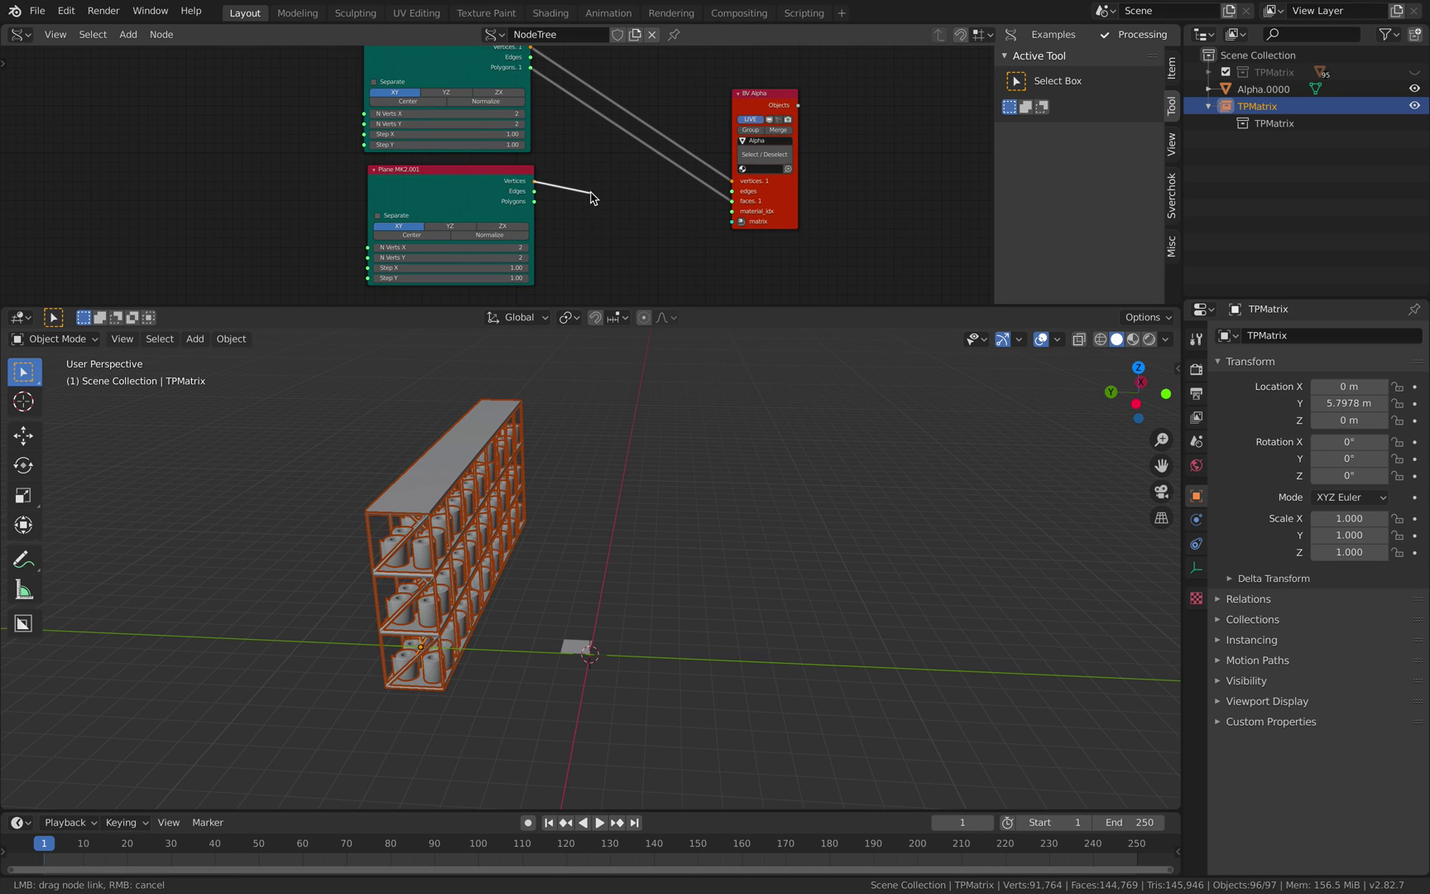
{"action": "left_click_drag", "start_coordinate": [730, 220], "coordinate": [776, 202]}
Set the second Plane node's N Verts X to 6 and turn on Merge in the viewer node.
{"action": "left_click_drag", "start_coordinate": [528, 248], "coordinate": [531, 251]}
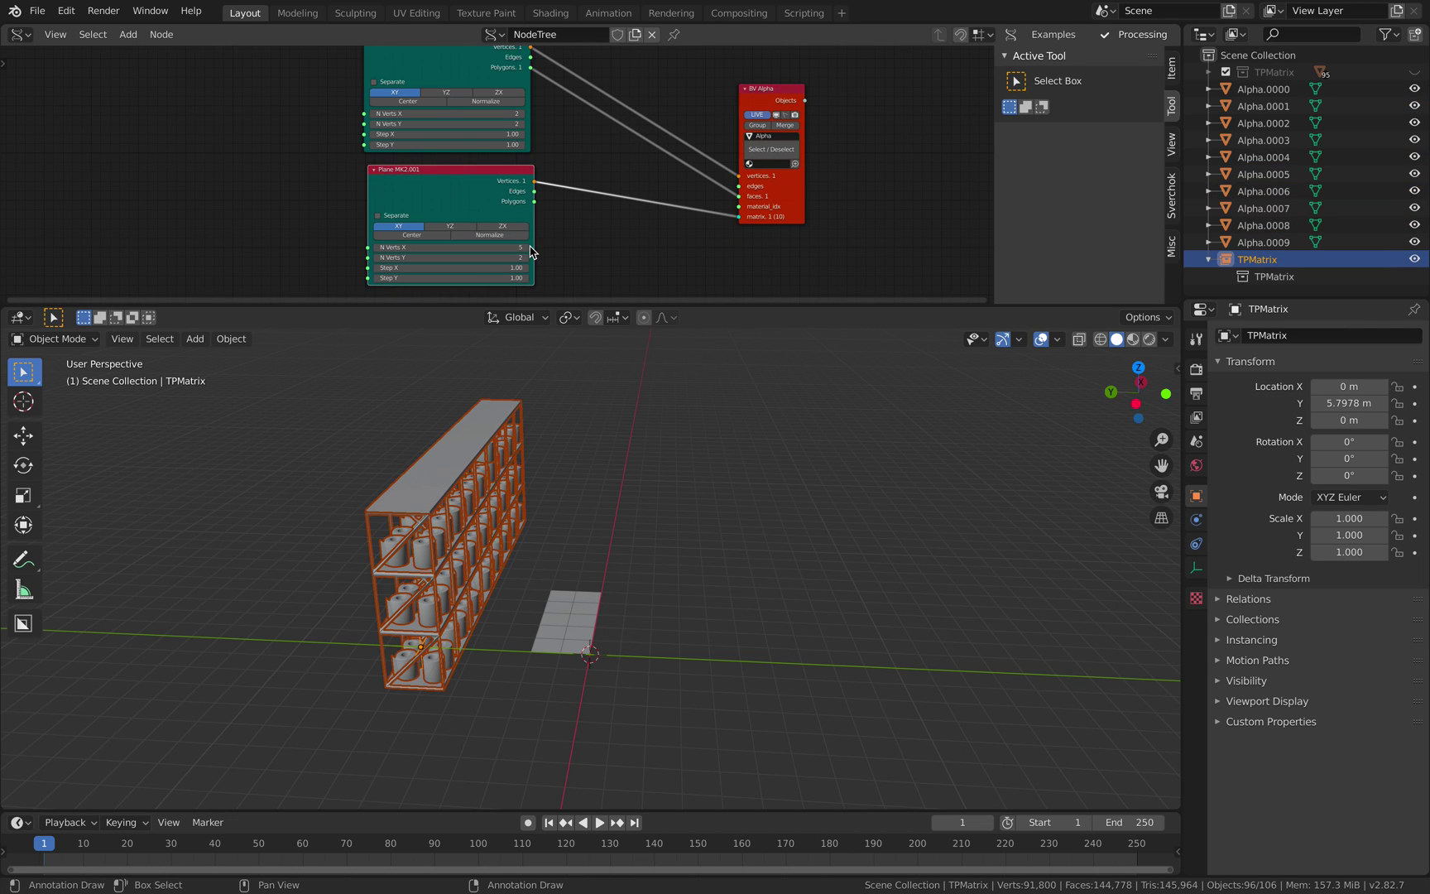
{"action": "left_click", "coordinate": [526, 248]}
{"action": "middle_click_drag", "start_coordinate": [616, 573], "coordinate": [587, 572]}
{"action": "left_click", "coordinate": [589, 579]}
{"action": "scroll", "coordinate": [591, 581], "scroll_direction": "up", "scroll_amount": 1}
{"action": "scroll", "coordinate": [593, 580], "scroll_direction": "up", "scroll_amount": 1}
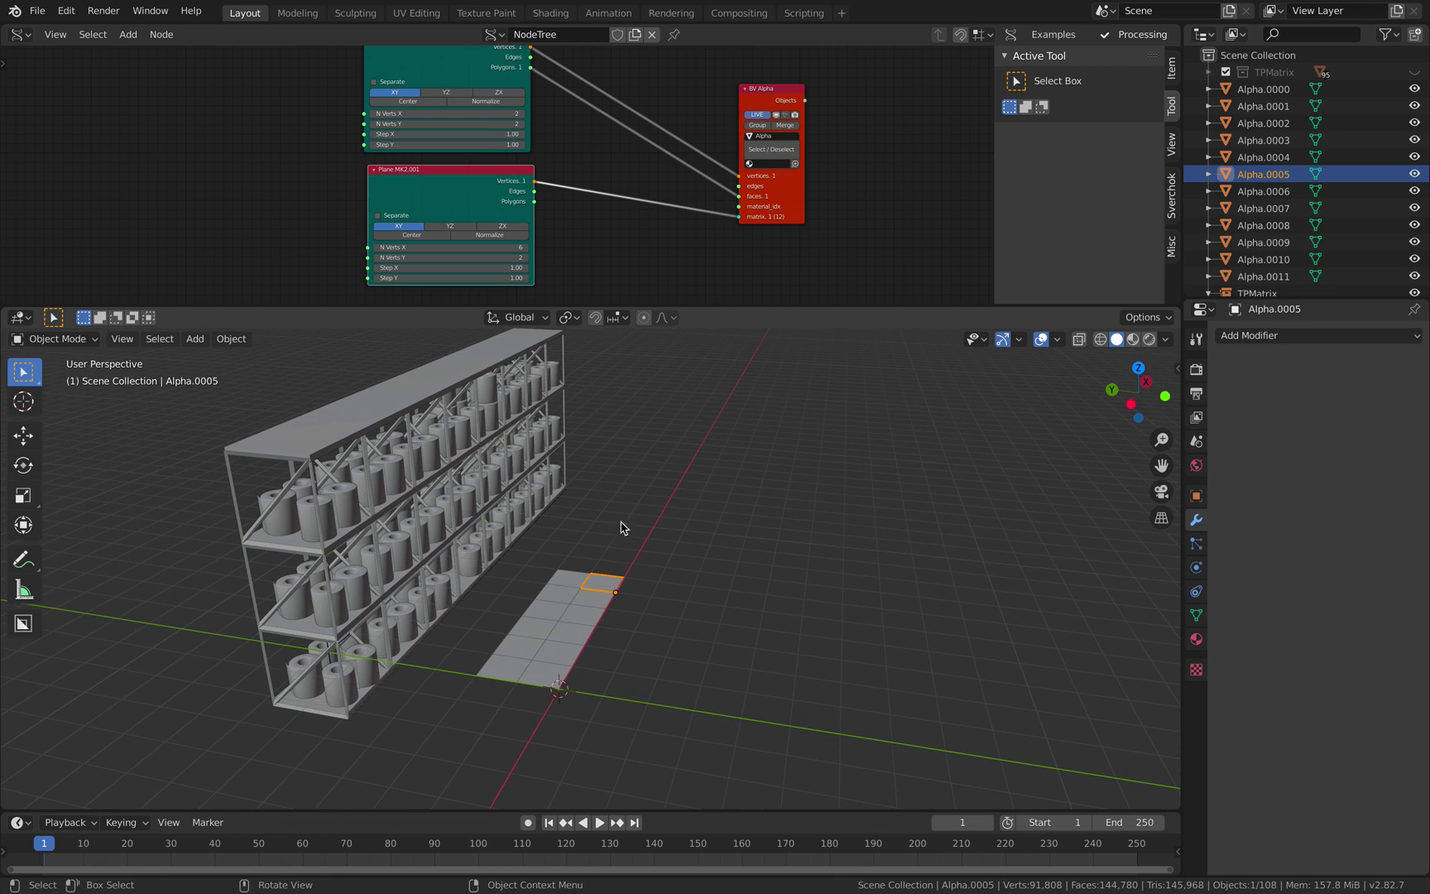
{"action": "left_click", "coordinate": [786, 125]}
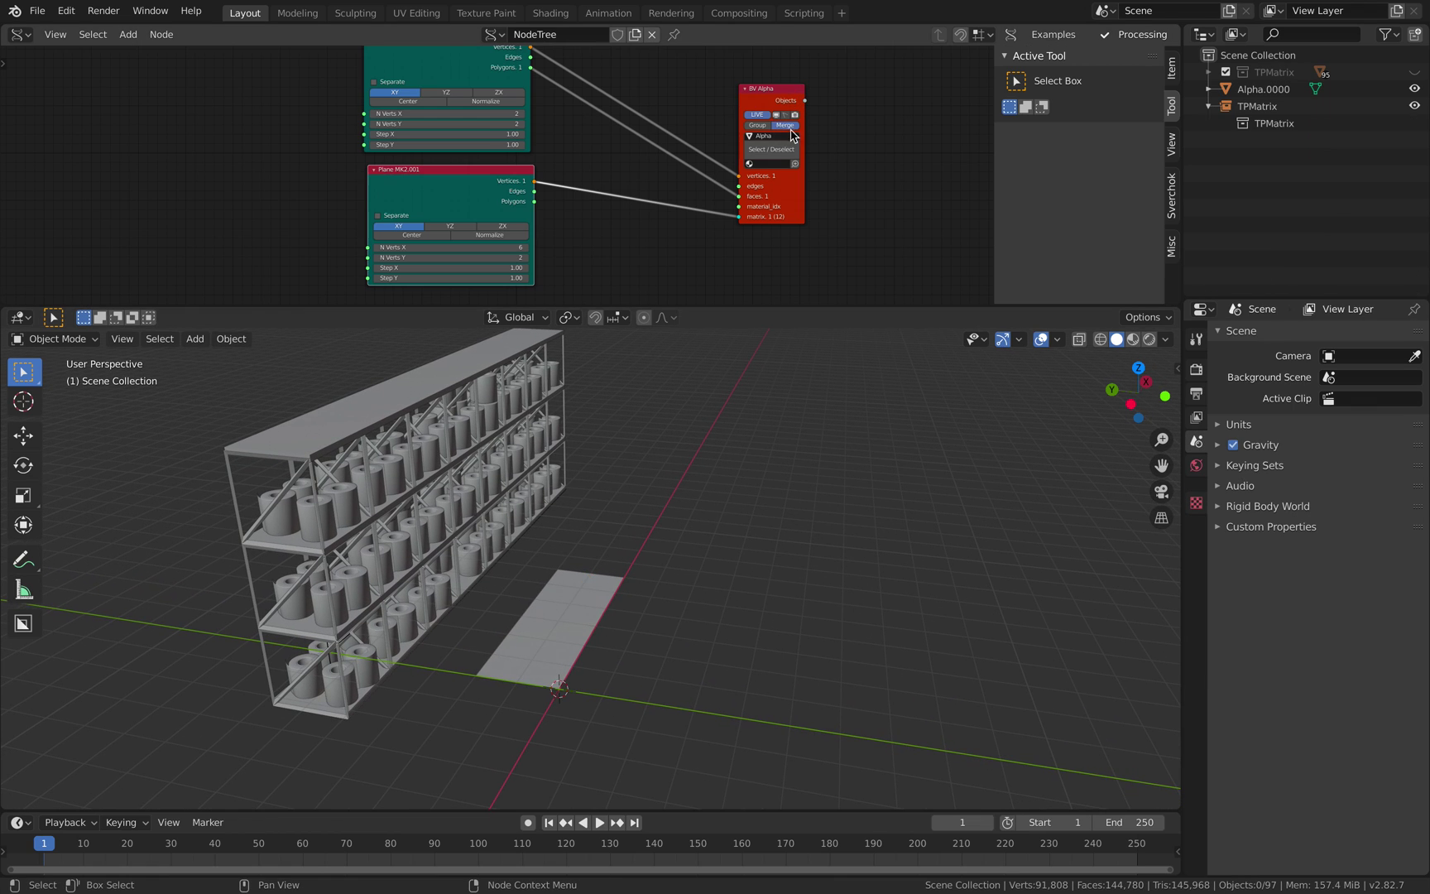
Parent the TPMatrix instance to the merged plane grid using the Object option.
{"action": "scroll", "coordinate": [785, 139], "scroll_direction": "up", "scroll_amount": 3}
{"action": "left_click", "coordinate": [575, 577]}
{"action": "middle_click_drag", "start_coordinate": [575, 577], "coordinate": [648, 534], "text": "shift"}
{"action": "left_click", "coordinate": [551, 479]}
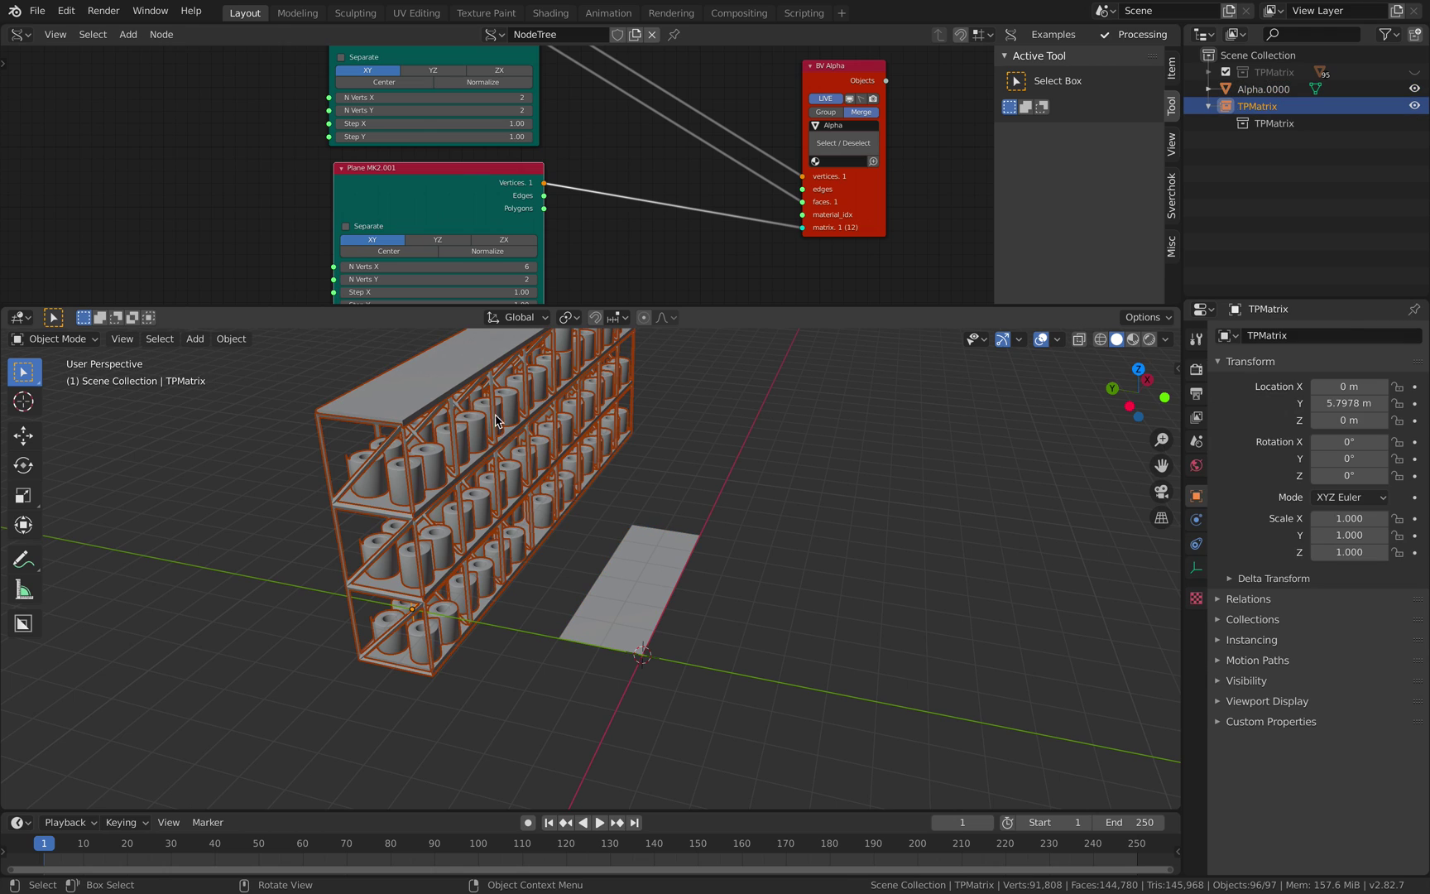
{"action": "left_click", "coordinate": [625, 588], "text": "shift"}
{"action": "key", "text": "ctrl+p"}
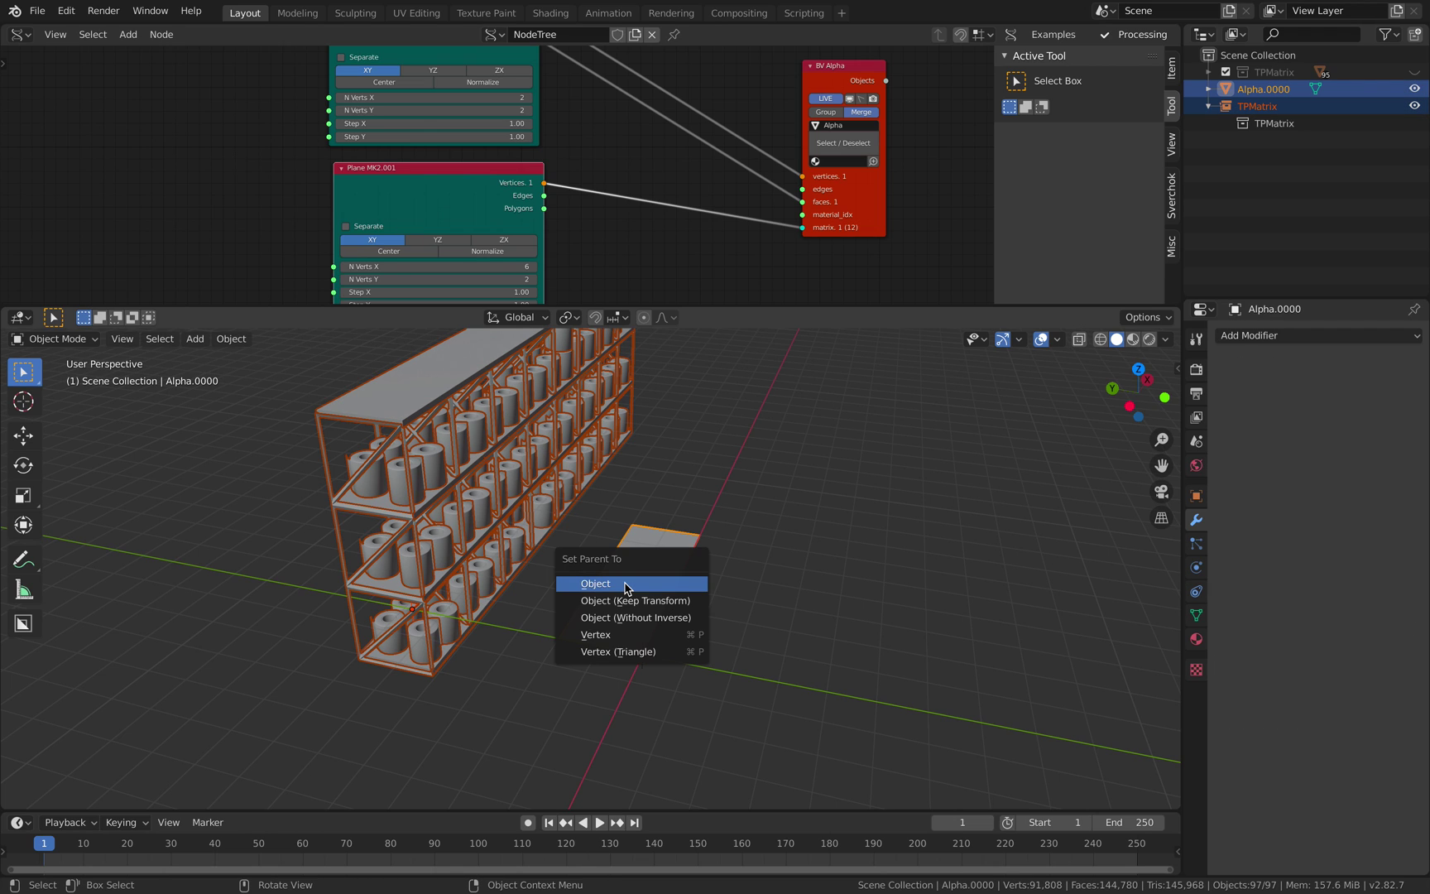
{"action": "left_click", "coordinate": [625, 584]}
Select the parent plane grid and set its object instancing to Faces, trying Verts first.
{"action": "left_click", "coordinate": [645, 563]}
{"action": "left_click", "coordinate": [555, 438]}
{"action": "left_click", "coordinate": [653, 557]}
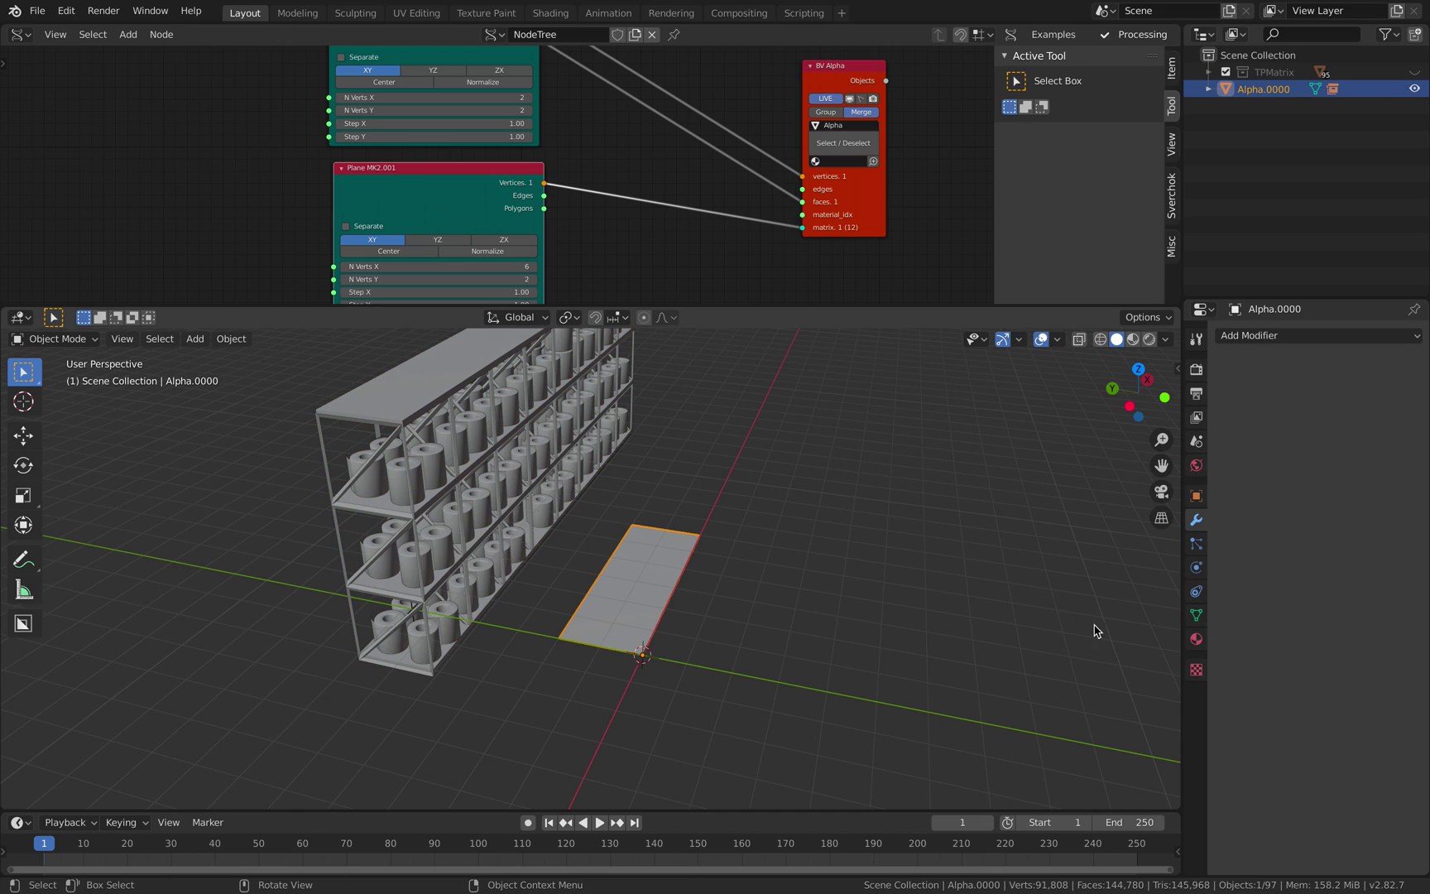
{"action": "left_click", "coordinate": [1197, 497]}
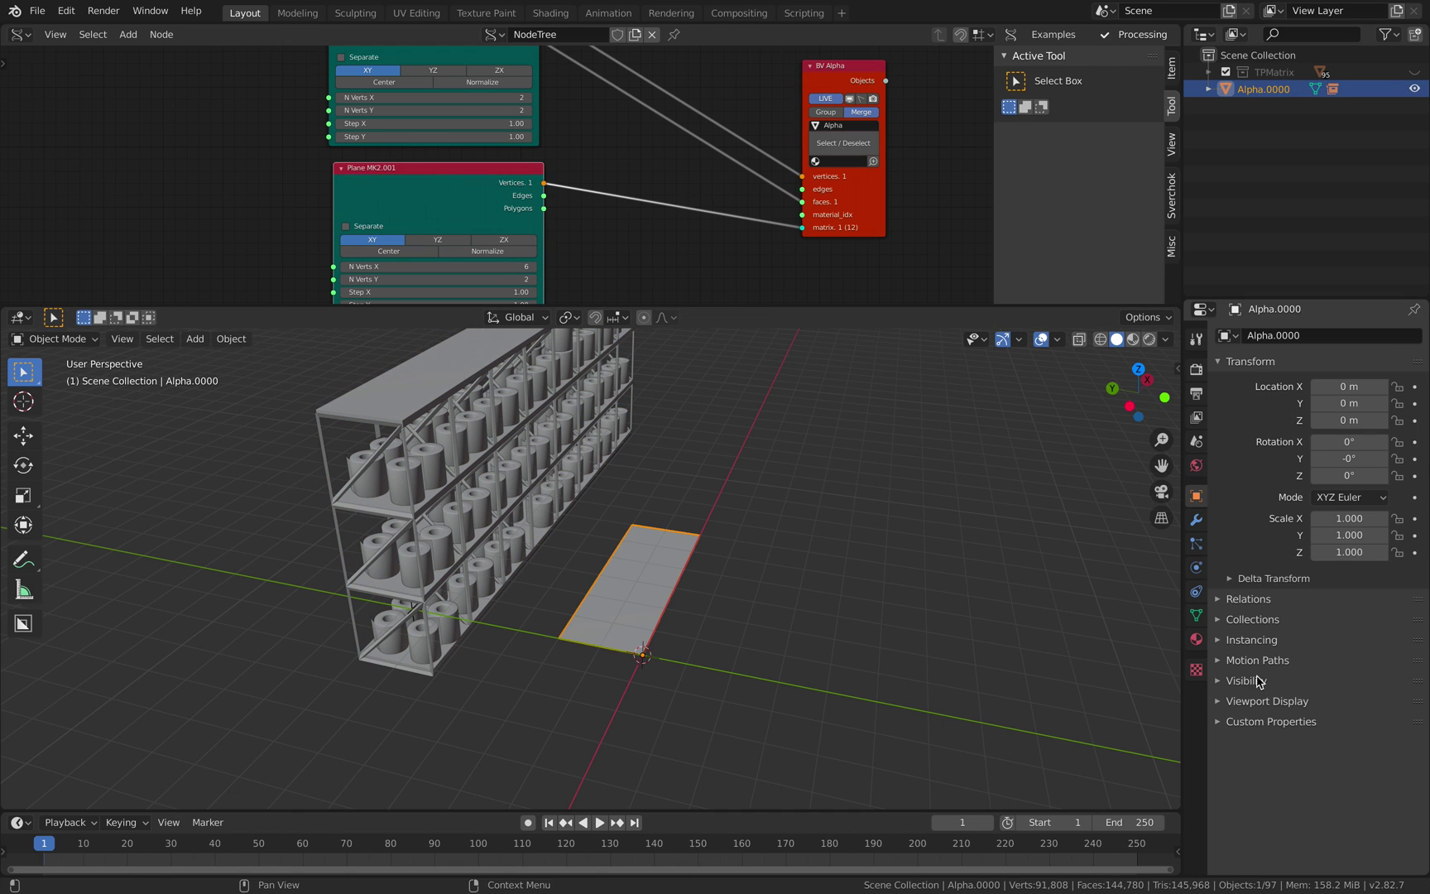
{"action": "left_click", "coordinate": [1252, 641]}
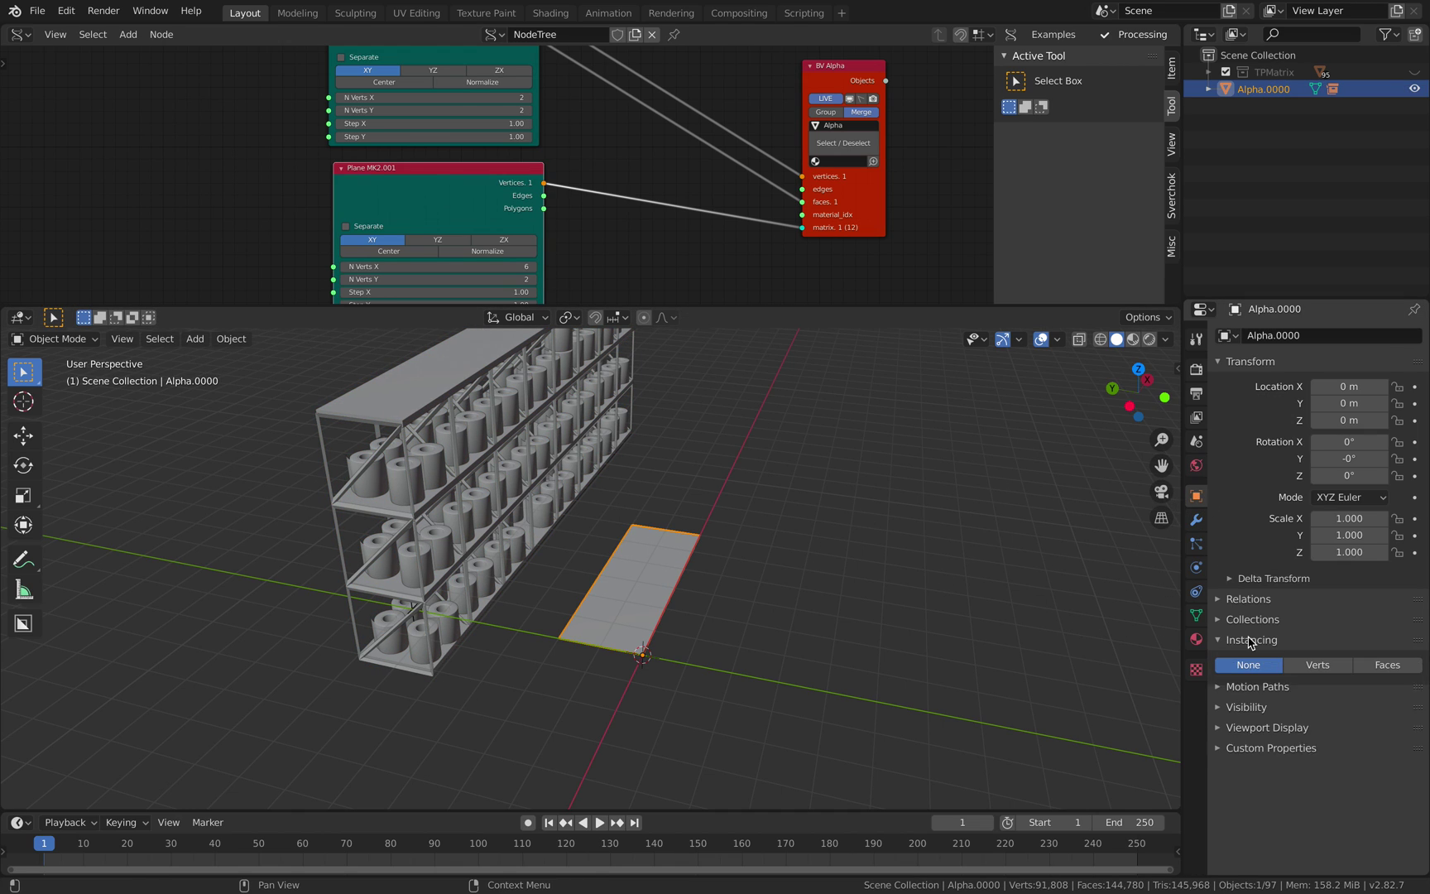
{"action": "left_click", "coordinate": [1329, 670]}
{"action": "left_click", "coordinate": [1382, 669]}
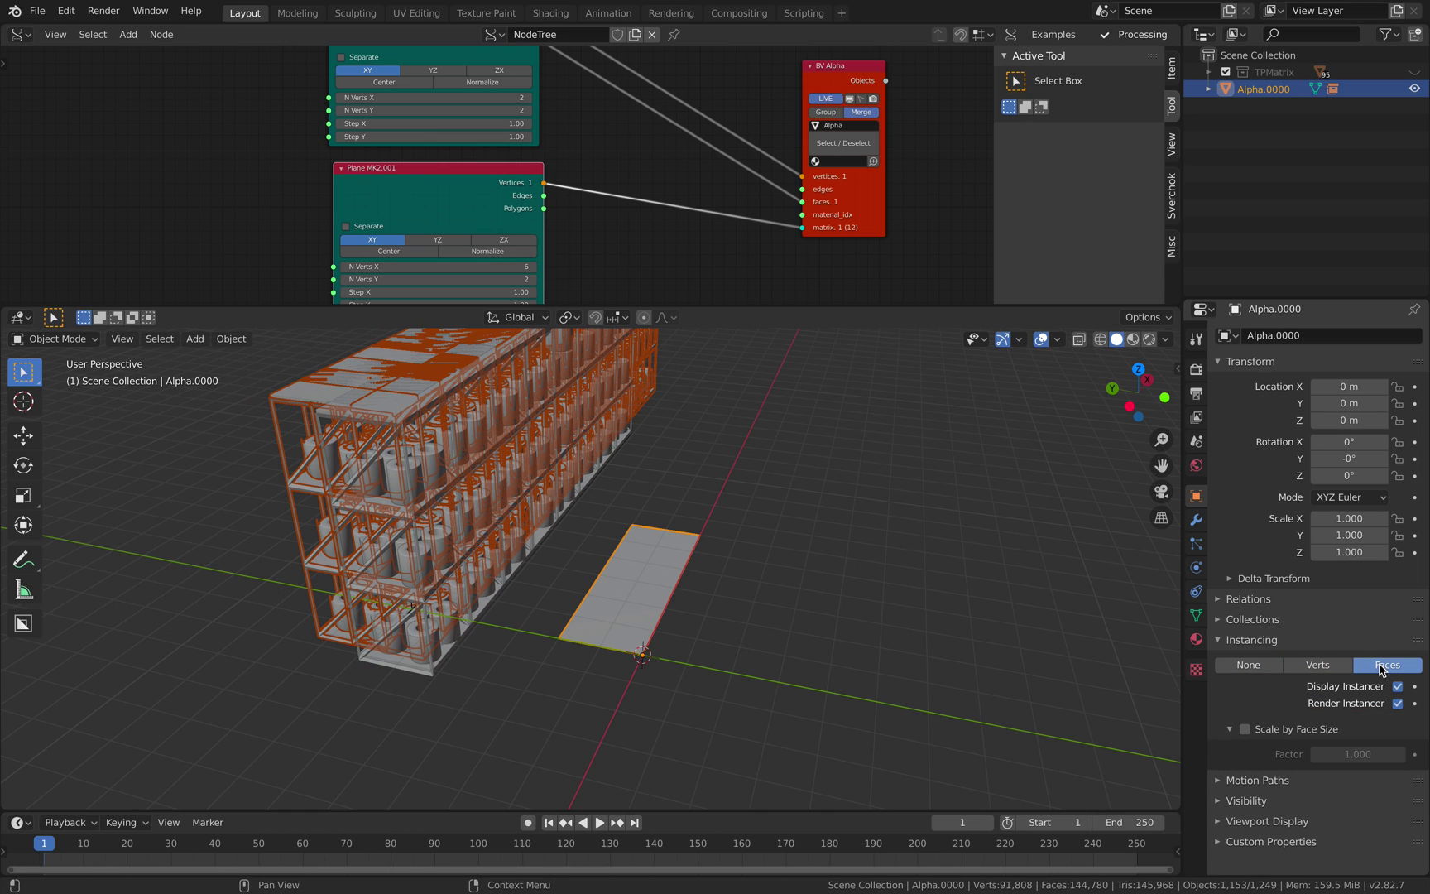
Turn on Scale by Face Size with a factor of 1 for the plane grid's face instancing.
{"action": "left_click", "coordinate": [1246, 730]}
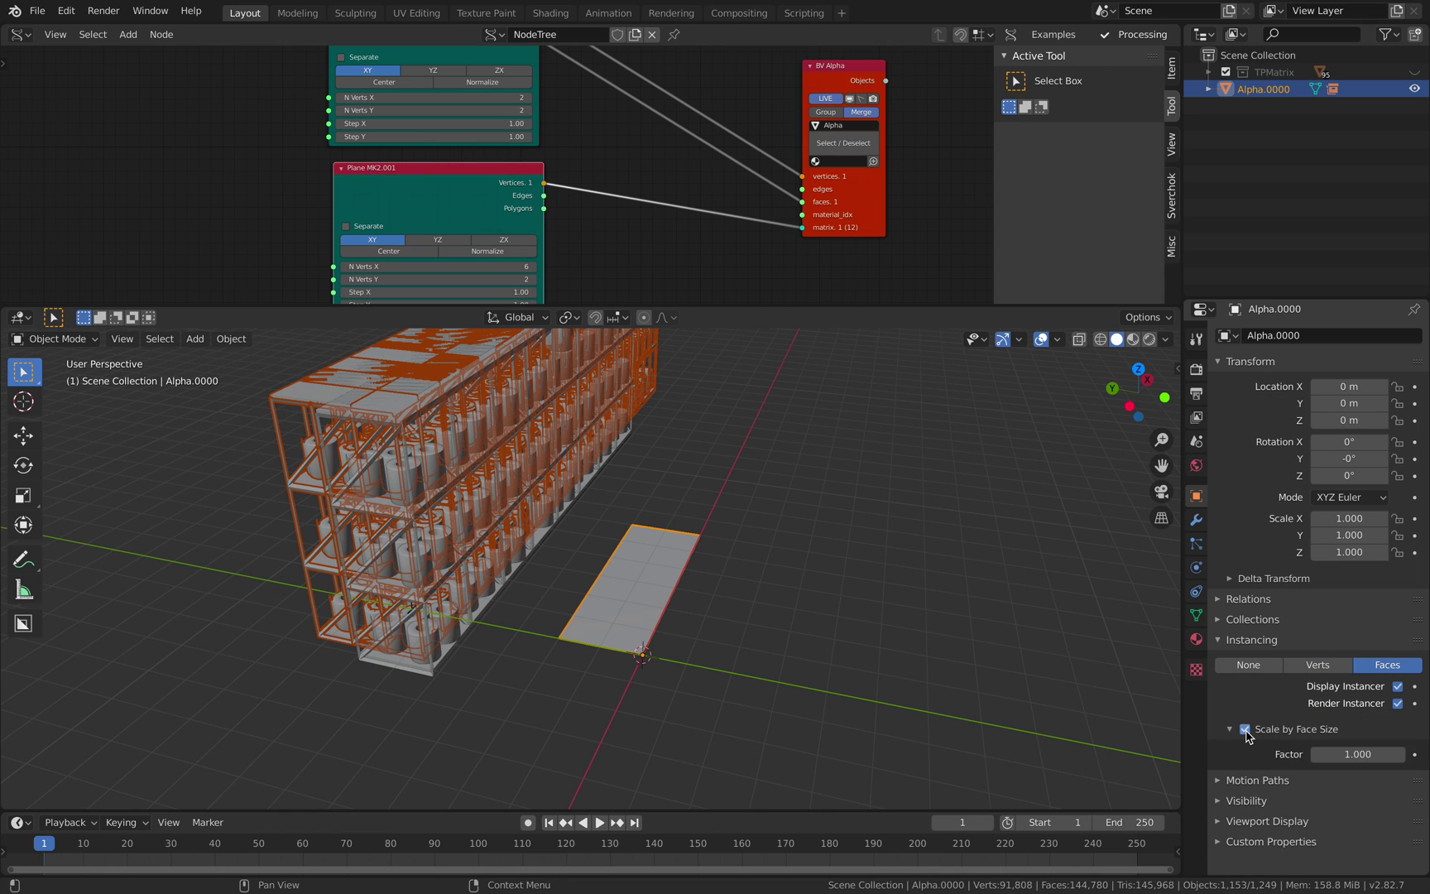
{"action": "mouse_move", "coordinate": [1357, 754]}
{"action": "left_mouse_down"}
{"action": "mouse_move", "coordinate": [1369, 754]}
{"action": "mouse_move", "coordinate": [1352, 754]}
{"action": "left_mouse_up"}
{"action": "left_click", "coordinate": [1354, 754]}
{"action": "type", "text": "1"}
{"action": "key", "text": "Return"}
Spread out the grid by setting the second Plane node's Step X to about 17.92 and Step Y to 2.80.
{"action": "middle_click_drag", "start_coordinate": [759, 624], "coordinate": [914, 628], "text": "shift"}
{"action": "scroll", "coordinate": [680, 288], "scroll_direction": "down", "scroll_amount": 1}
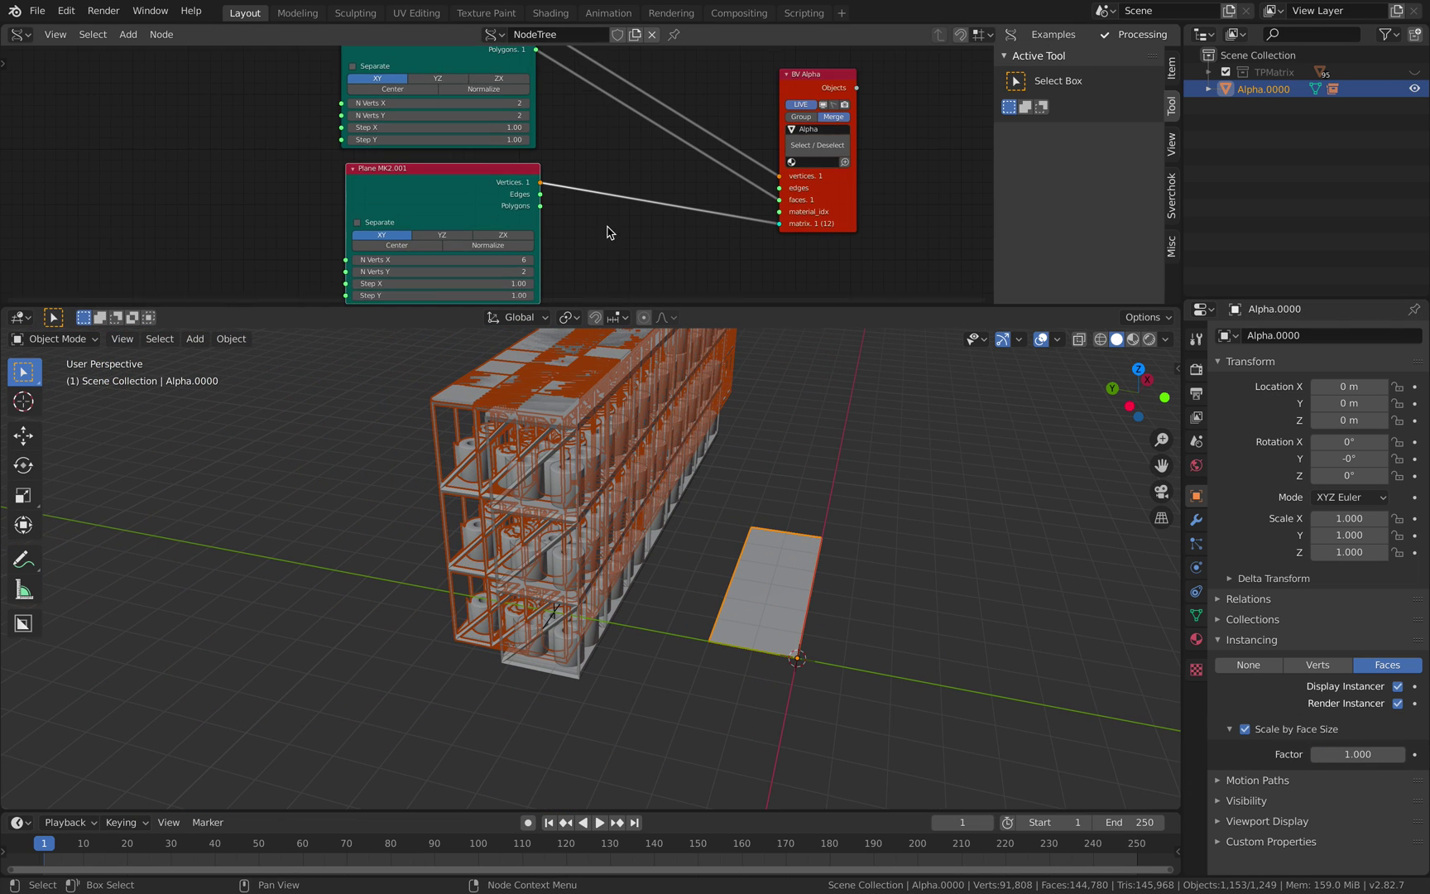
{"action": "middle_click_drag", "start_coordinate": [613, 225], "coordinate": [632, 180]}
{"action": "left_click_drag", "start_coordinate": [496, 238], "coordinate": [696, 237]}
{"action": "scroll", "coordinate": [572, 535], "scroll_direction": "down", "scroll_amount": 4}
{"action": "middle_click_drag", "start_coordinate": [572, 536], "coordinate": [568, 508]}
{"action": "left_click_drag", "start_coordinate": [530, 239], "coordinate": [604, 238]}
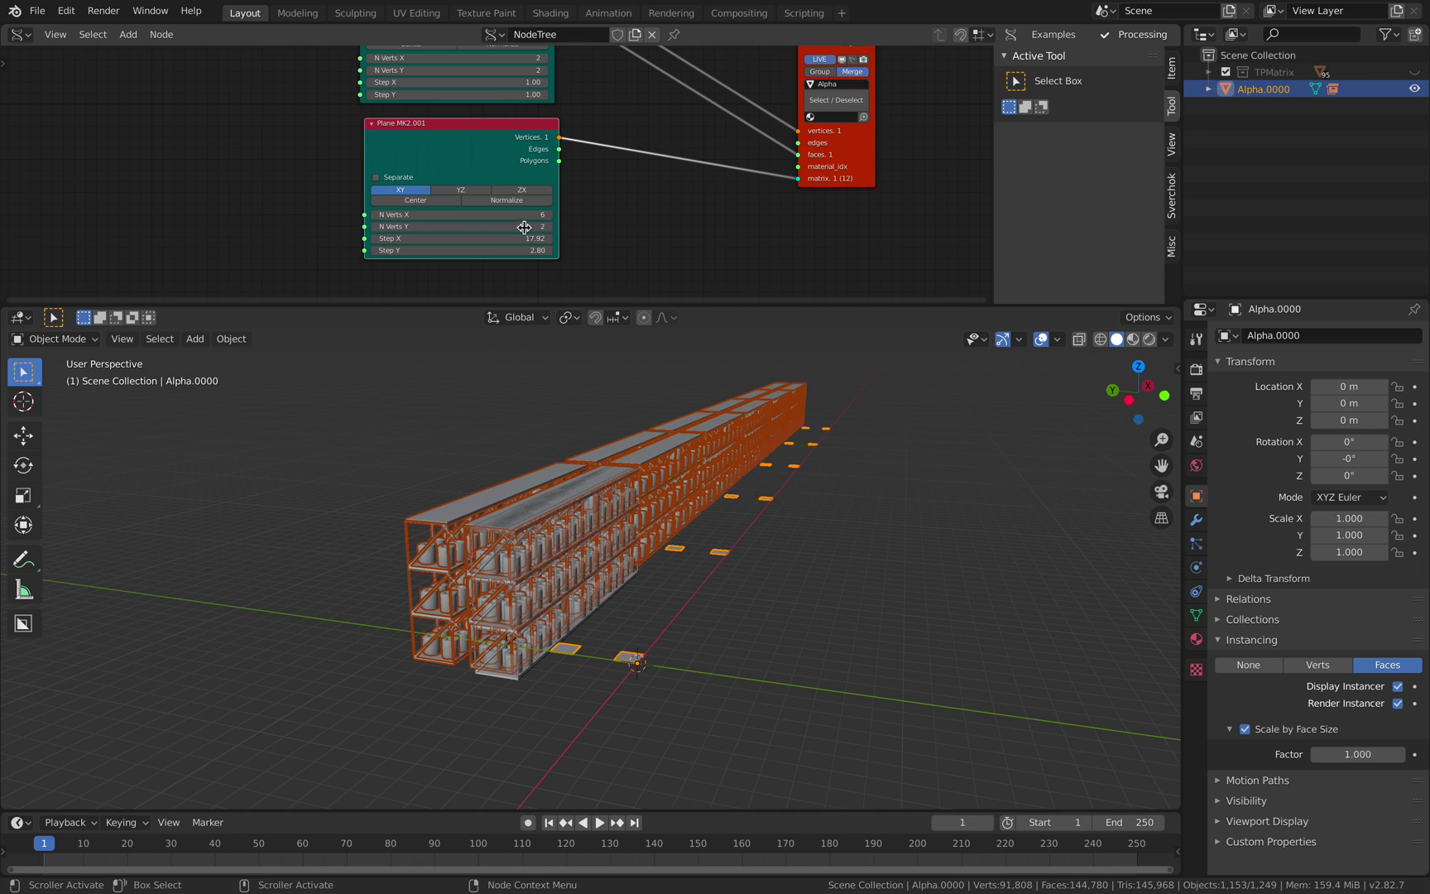
Set the second Plane node's N Verts X to 3, N Verts Y to 9 and Step X to about 18.88.
{"action": "type", "text": "3"}
{"action": "key", "text": "Return"}
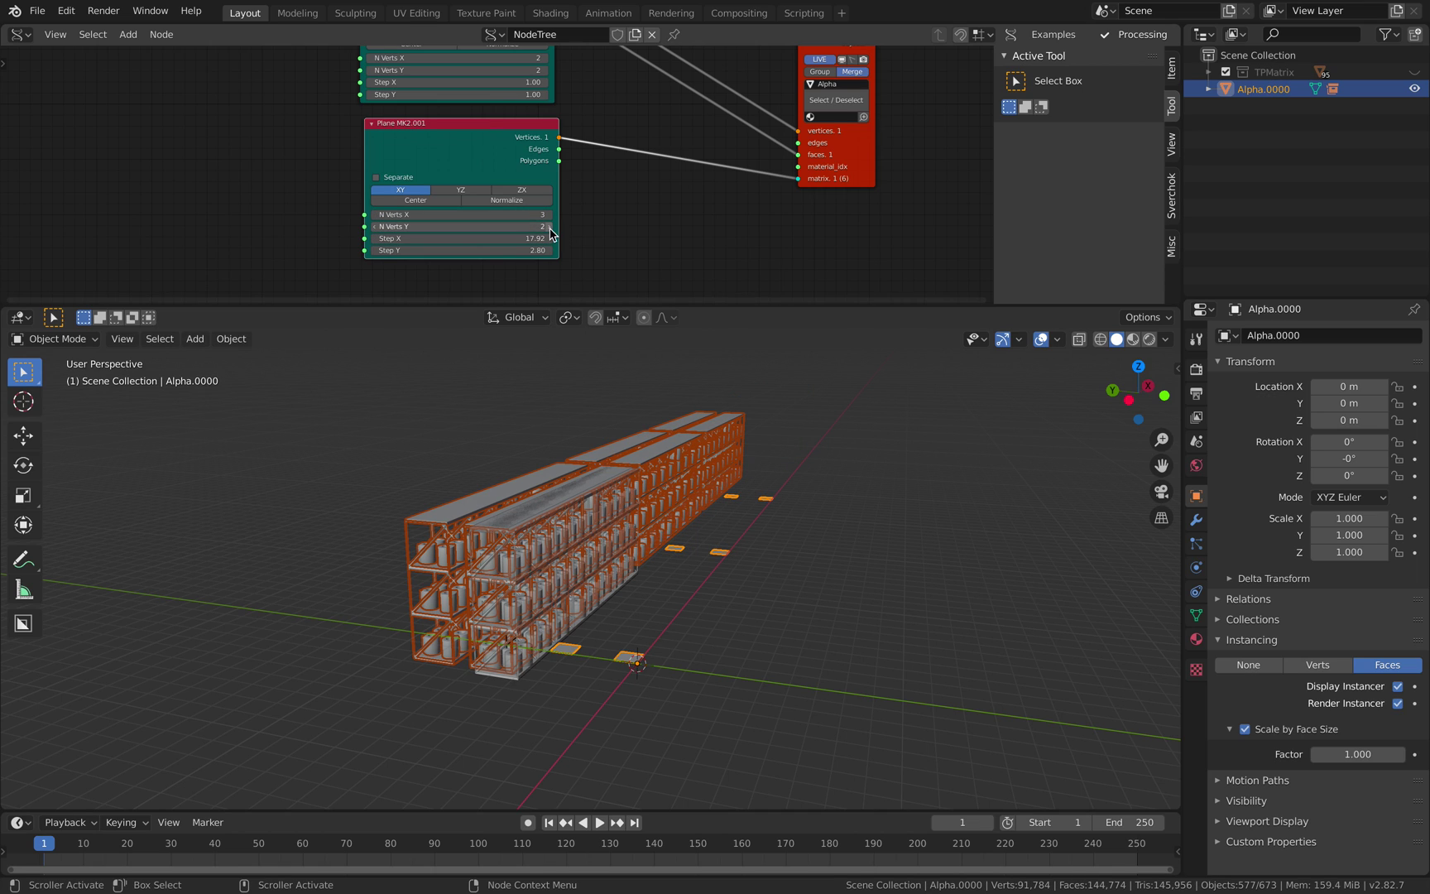
{"action": "left_click", "coordinate": [551, 229]}
{"action": "left_click", "coordinate": [550, 229]}
{"action": "left_click", "coordinate": [551, 228]}
{"action": "left_click", "coordinate": [550, 229]}
{"action": "left_click", "coordinate": [550, 228]}
{"action": "left_click", "coordinate": [550, 228]}
{"action": "left_click", "coordinate": [551, 229]}
{"action": "left_click_drag", "start_coordinate": [529, 238], "coordinate": [544, 238]}
{"action": "middle_click_drag", "start_coordinate": [530, 471], "coordinate": [792, 557]}
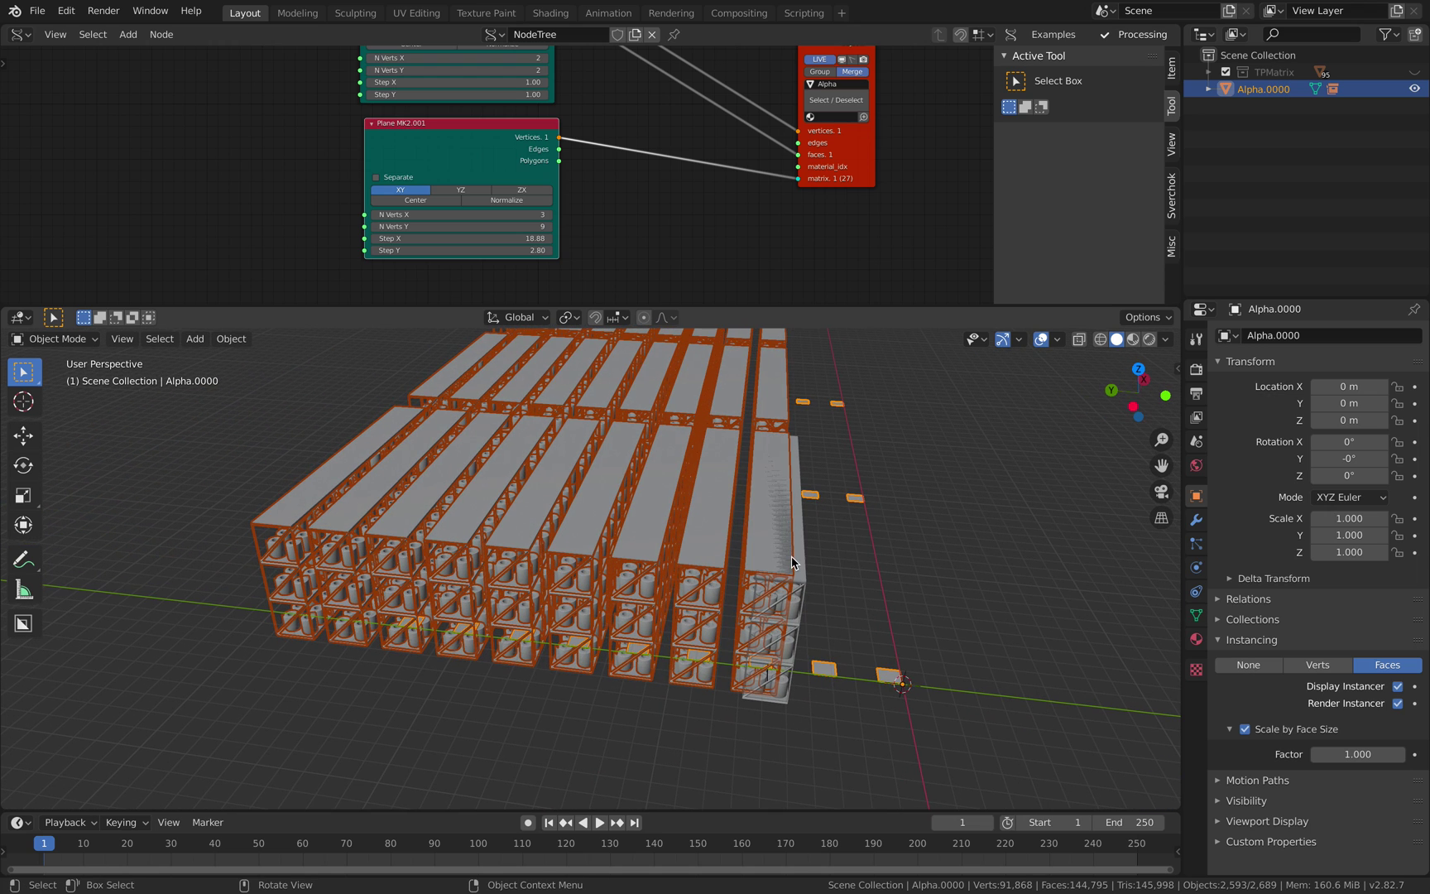
Try moving the TPMatrix instance freely, and clear its location to place it at the origin.
{"action": "left_click", "coordinate": [768, 636]}
{"action": "key", "text": "g"}
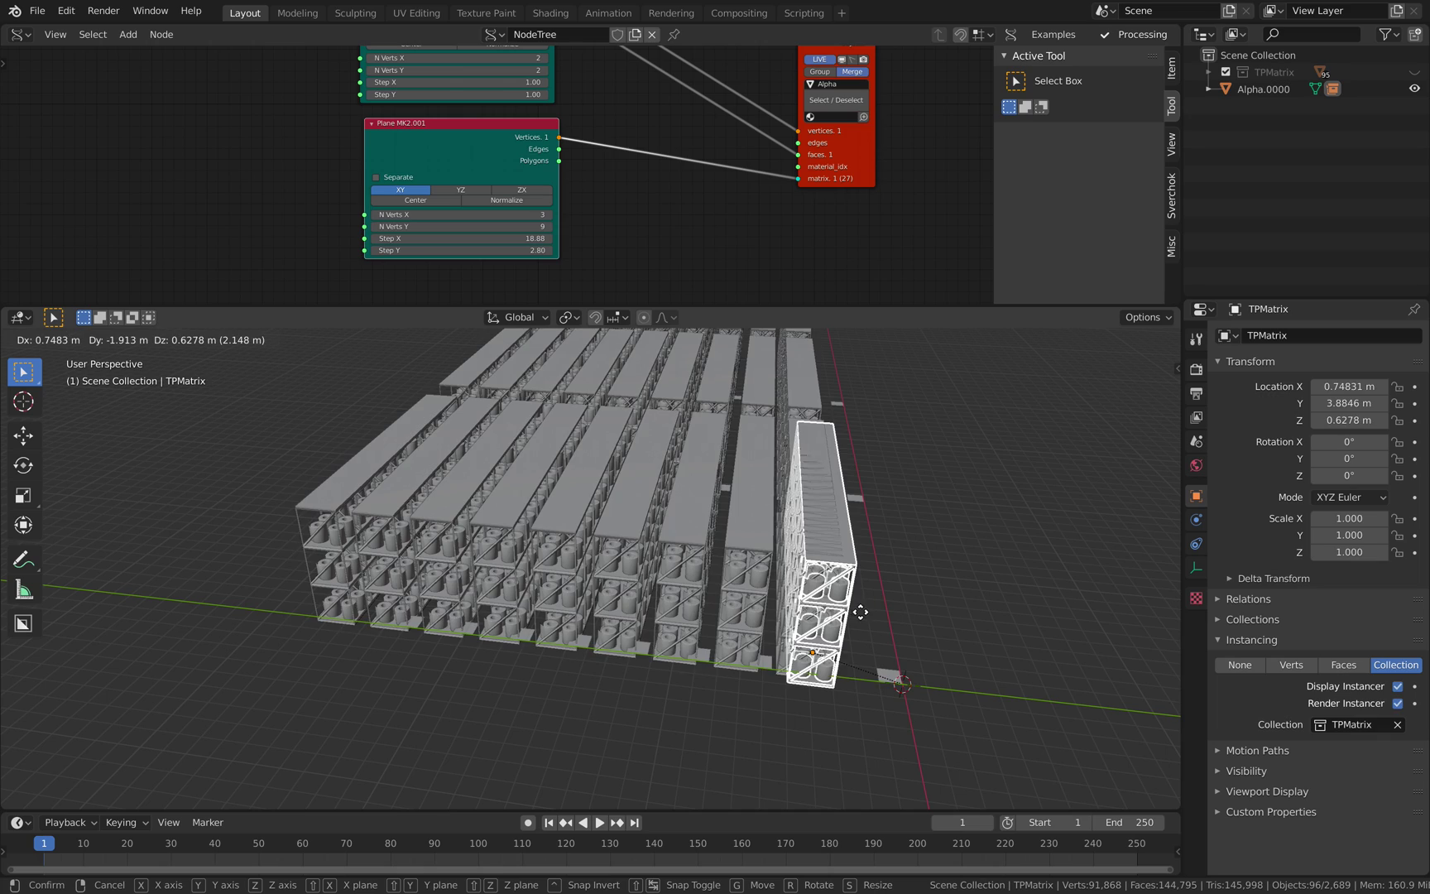
{"action": "left_click", "coordinate": [807, 561]}
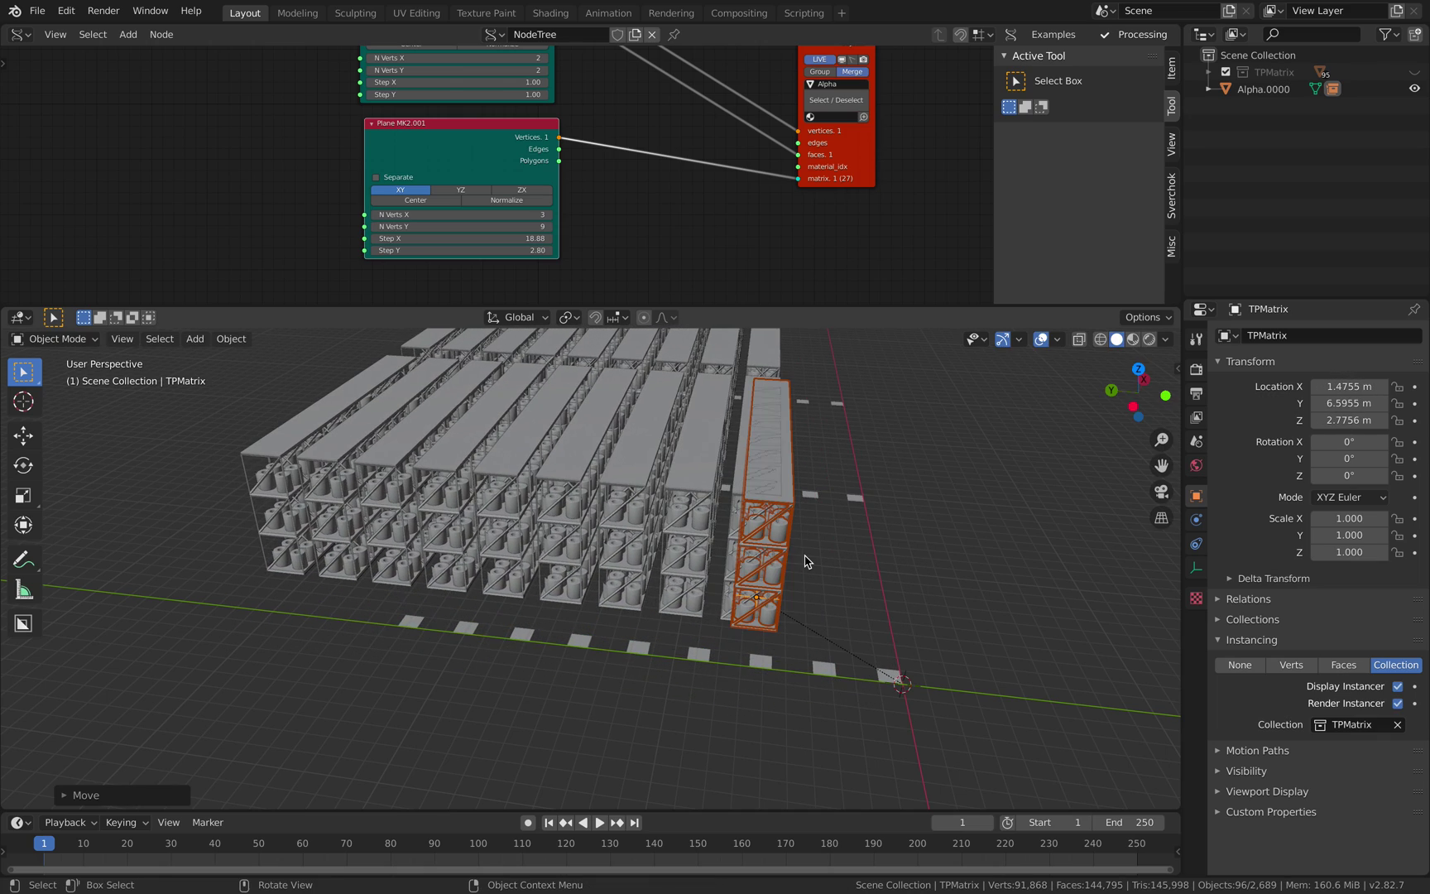
{"action": "key", "text": "alt+g"}
{"action": "middle_click_drag", "start_coordinate": [807, 561], "coordinate": [841, 568]}
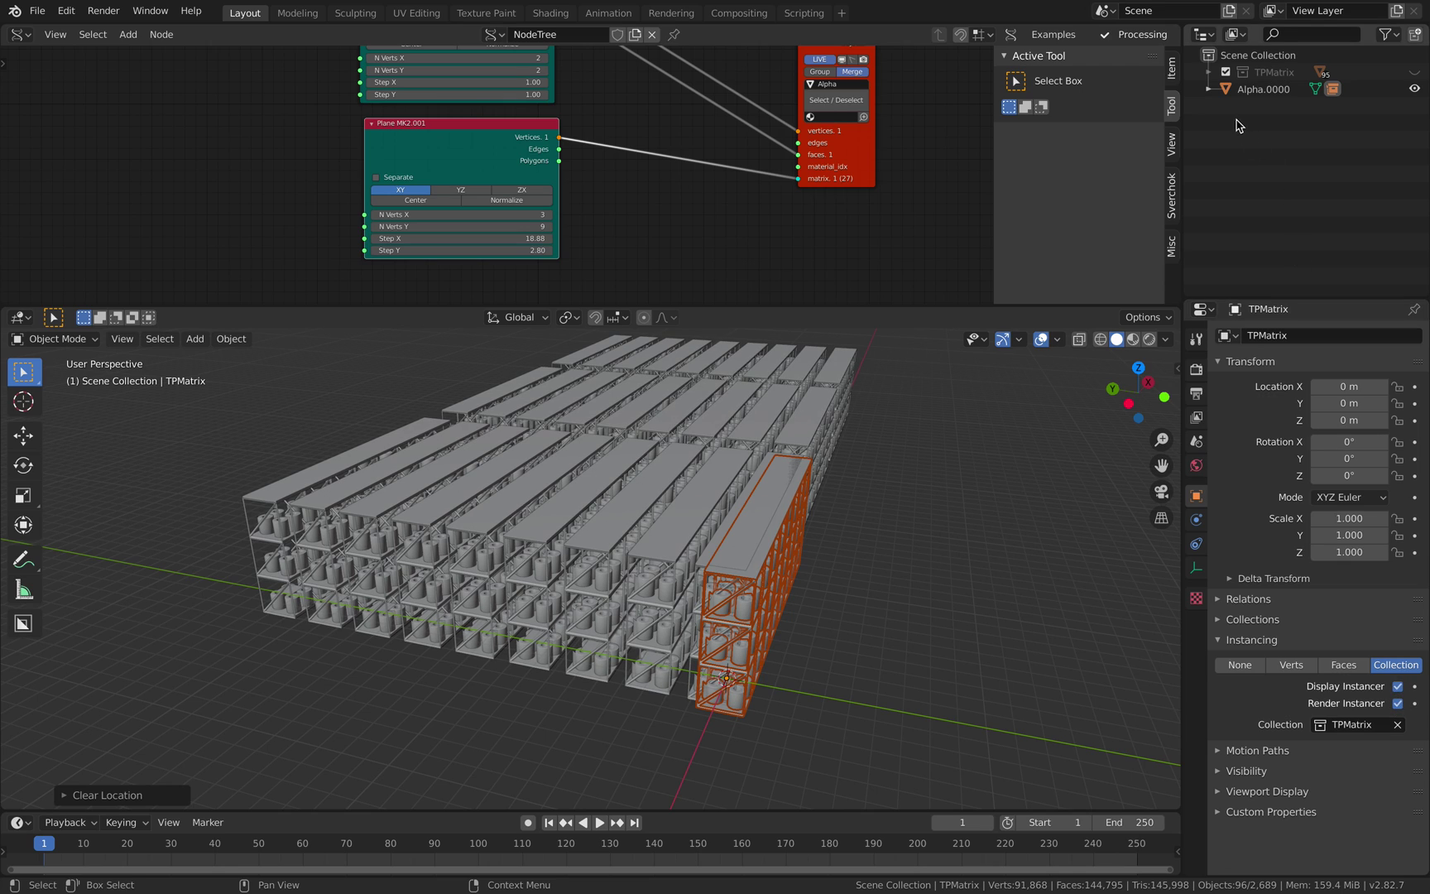
Hide the TPMatrix instance parented under Alpha.0000 and turn off its Display Instancer option.
{"action": "left_click", "coordinate": [1209, 89]}
{"action": "left_click", "coordinate": [1414, 124]}
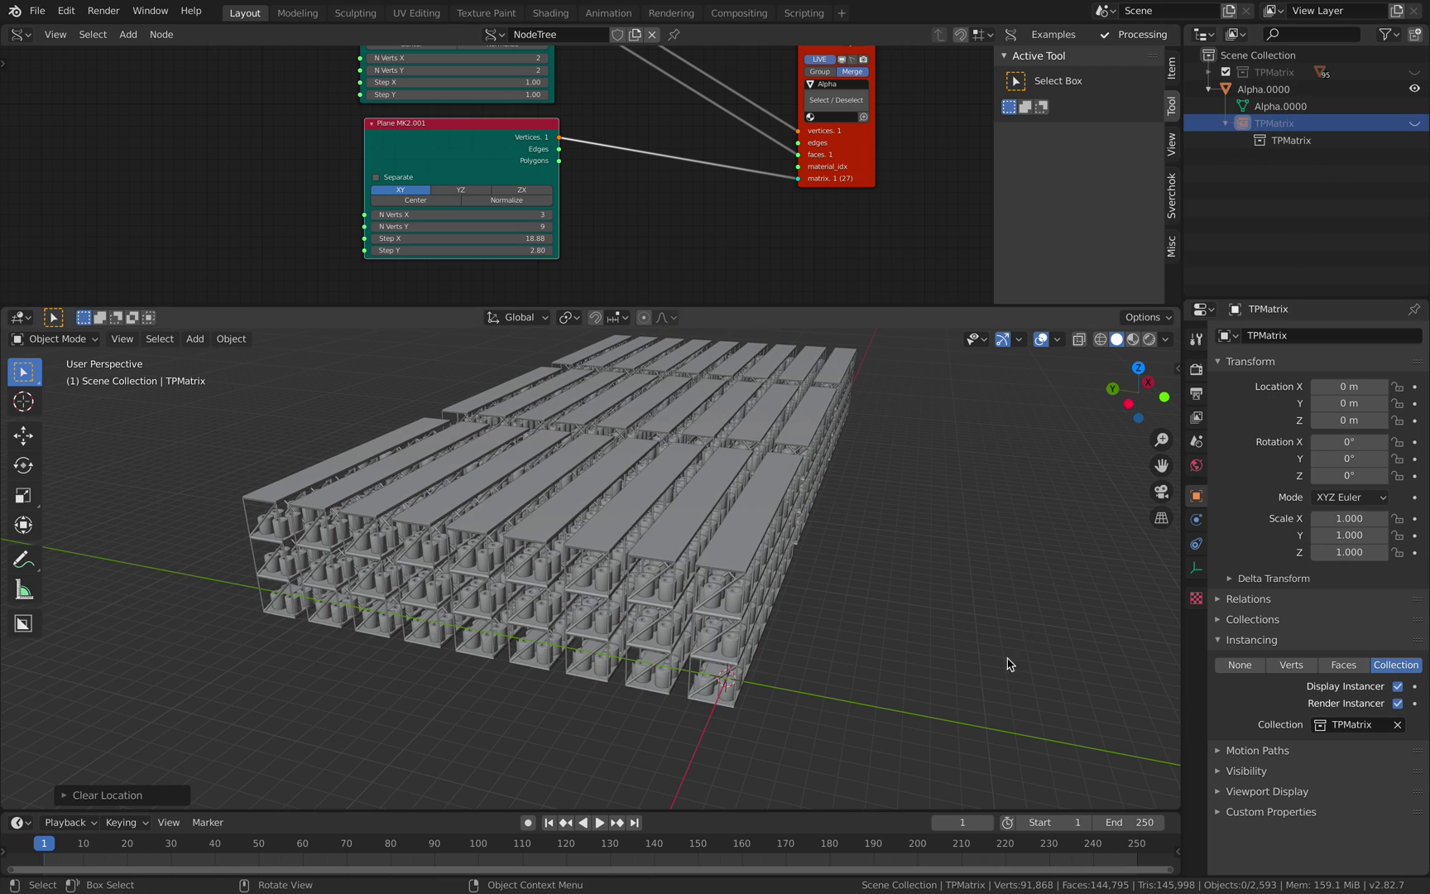
{"action": "left_click", "coordinate": [1398, 703]}
{"action": "mouse_move", "coordinate": [860, 579]}
{"action": "middle_mouse_down"}
{"action": "mouse_move", "coordinate": [766, 600]}
{"action": "mouse_move", "coordinate": [862, 573]}
{"action": "middle_mouse_up"}
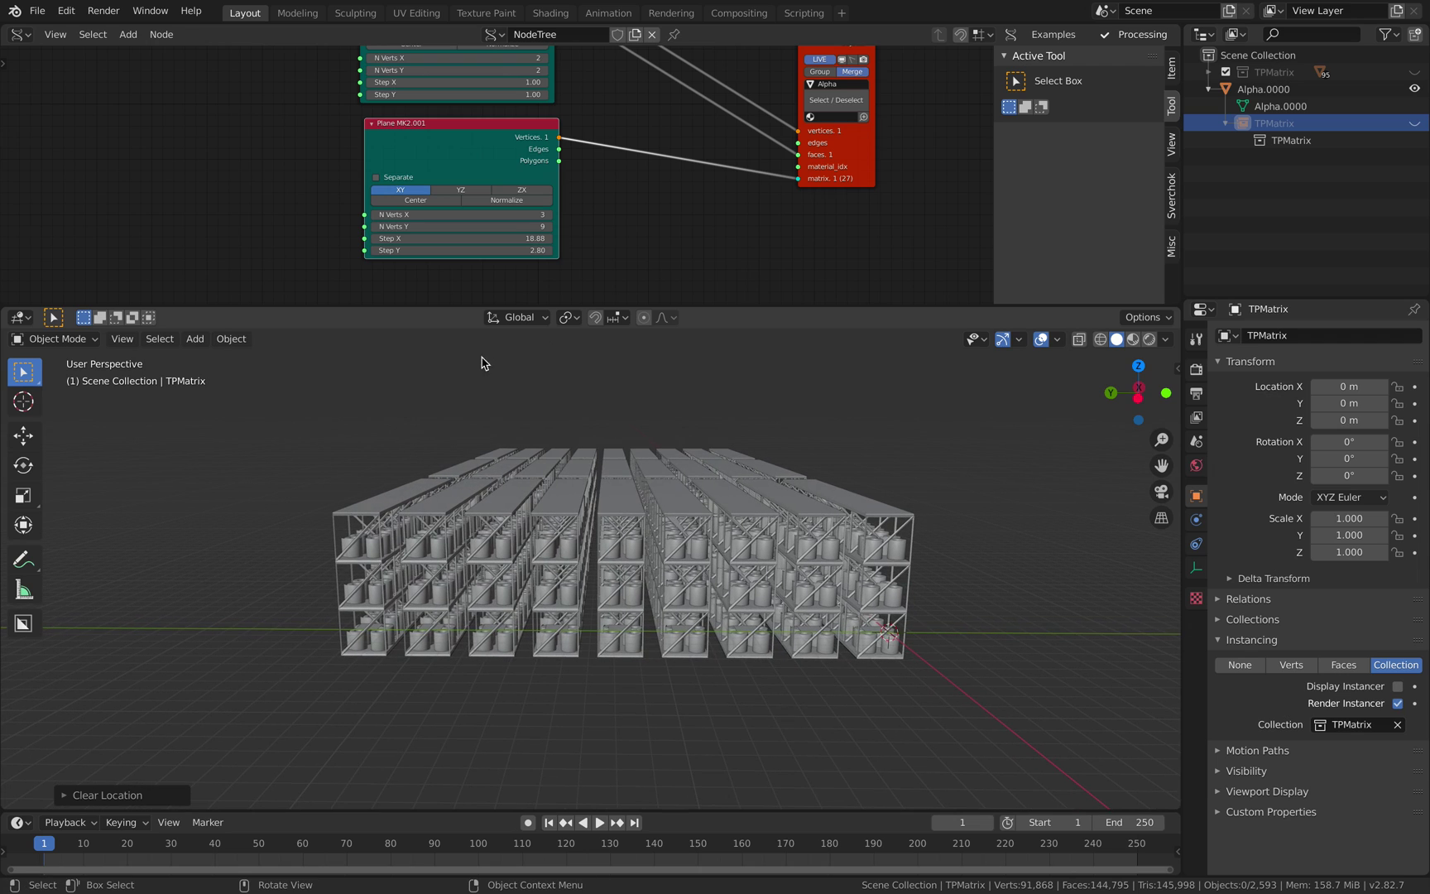
Enlarge the second Plane node's grid to N Verts X 11 and N Verts Y 22, with Step Y about 5.14.
{"action": "left_click_drag", "start_coordinate": [462, 228], "coordinate": [538, 250]}
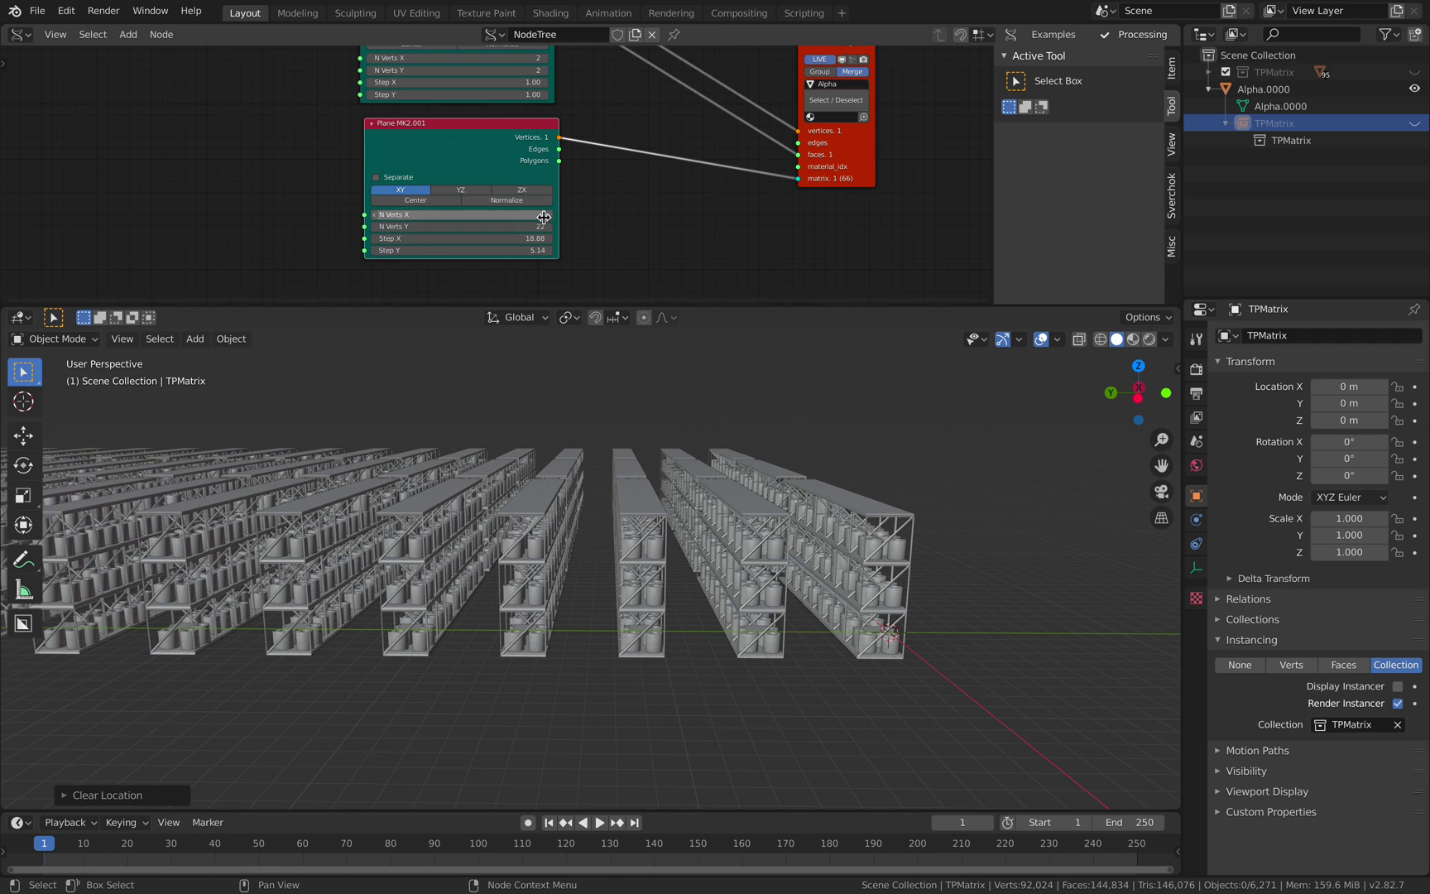
{"action": "left_click", "coordinate": [551, 215]}
{"action": "left_click", "coordinate": [550, 215]}
{"action": "left_click", "coordinate": [550, 215]}
{"action": "left_click", "coordinate": [551, 215]}
{"action": "left_click", "coordinate": [550, 215]}
{"action": "left_click", "coordinate": [550, 215]}
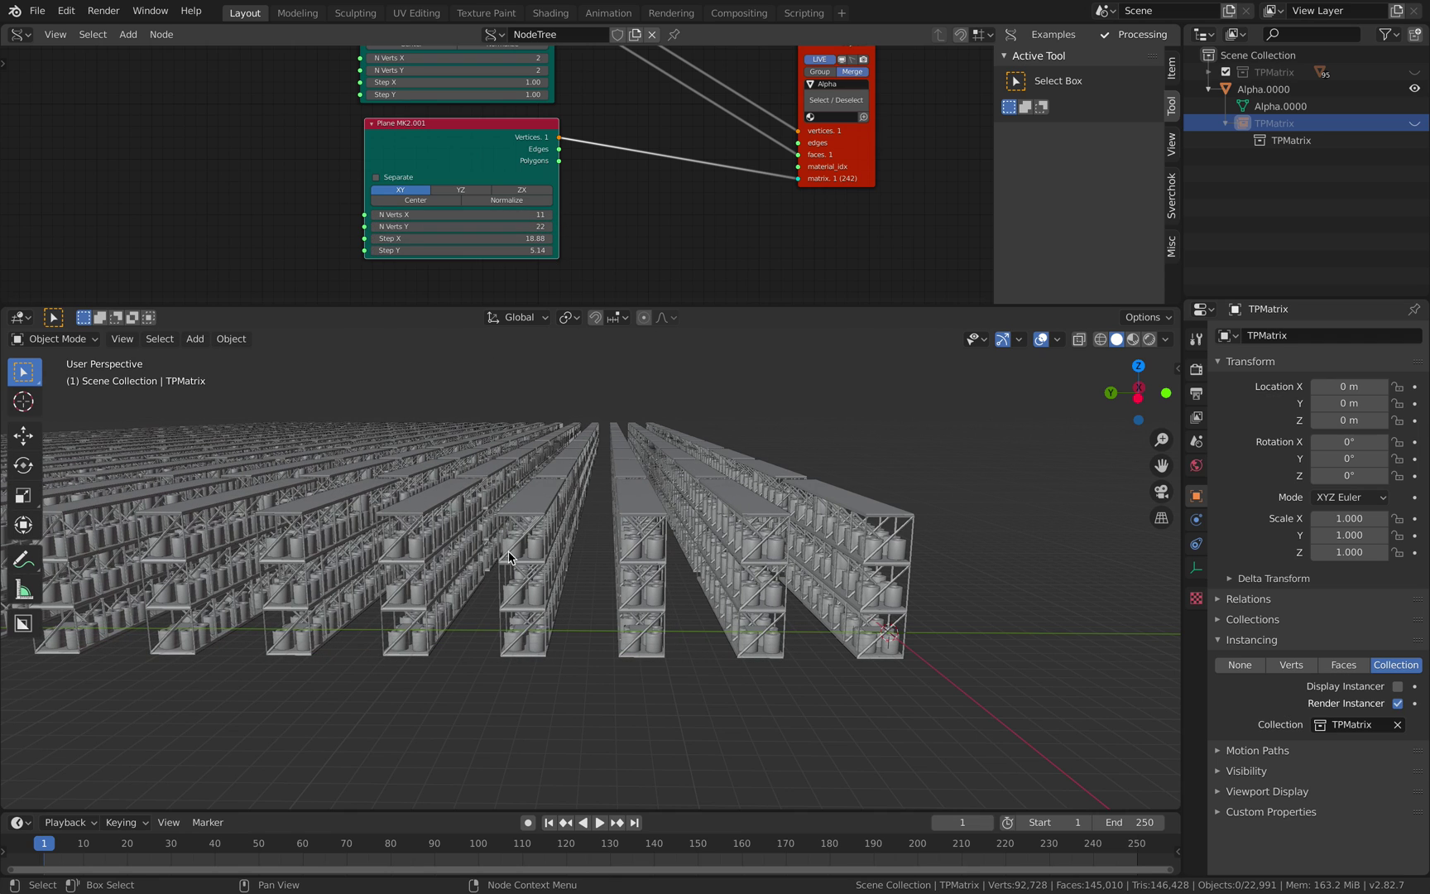
Reduce the second Plane node's grid to N Verts X 6 and N Verts Y 16.
{"action": "middle_click_drag", "start_coordinate": [763, 530], "coordinate": [732, 532]}
{"action": "middle_click_drag", "start_coordinate": [581, 543], "coordinate": [869, 518]}
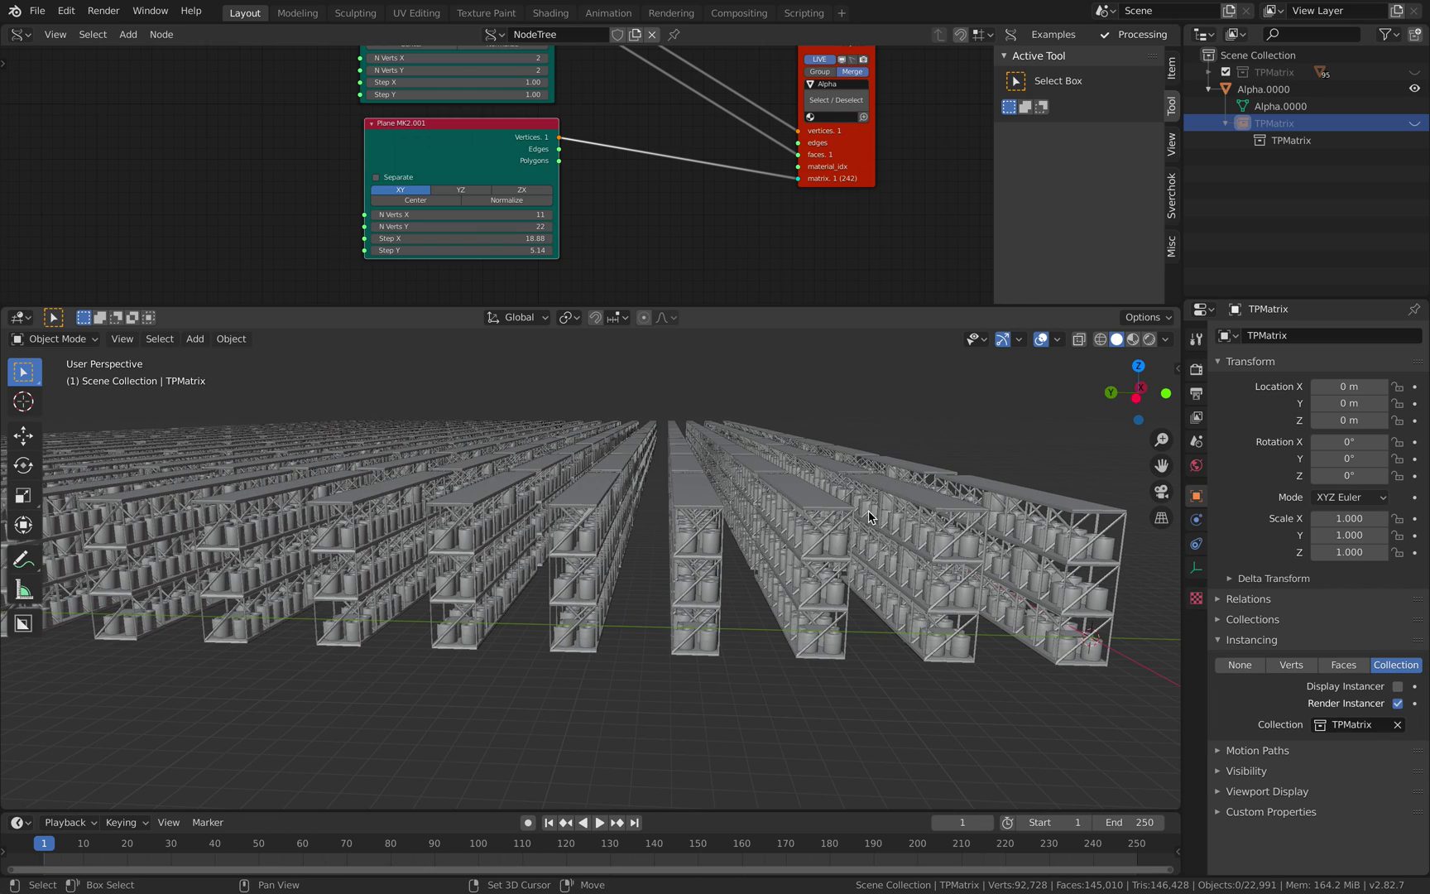
{"action": "middle_click_drag", "start_coordinate": [551, 526], "coordinate": [915, 425]}
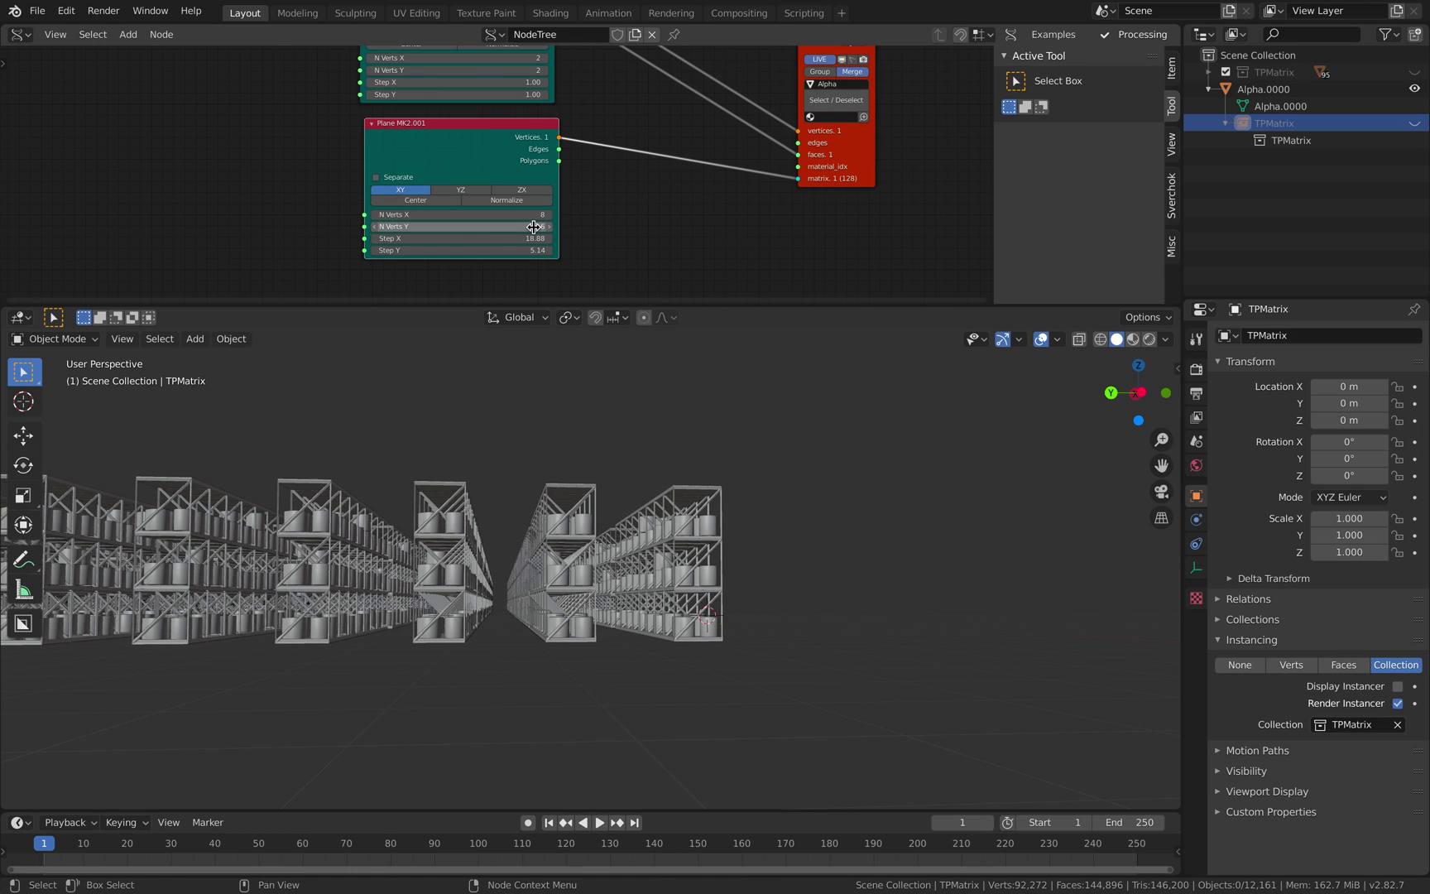
{"action": "left_click", "coordinate": [529, 215]}
{"action": "type", "text": "6"}
{"action": "key", "text": "Return"}
{"action": "middle_click_drag", "start_coordinate": [728, 509], "coordinate": [763, 539]}
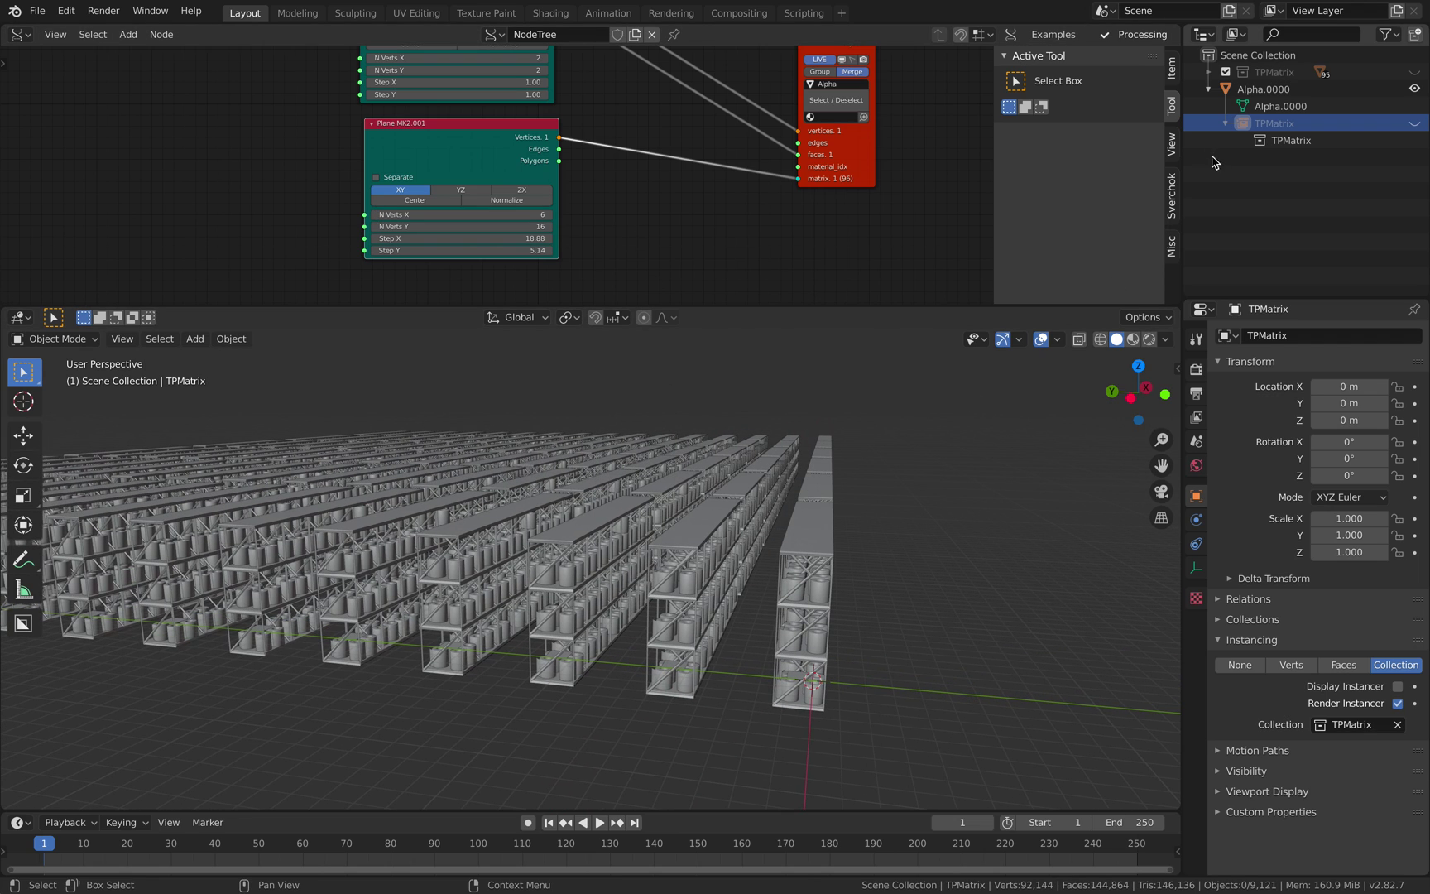
Expand and unhide the TPMatrix source collection and select its Cube shelf frame.
{"action": "left_click", "coordinate": [1210, 73]}
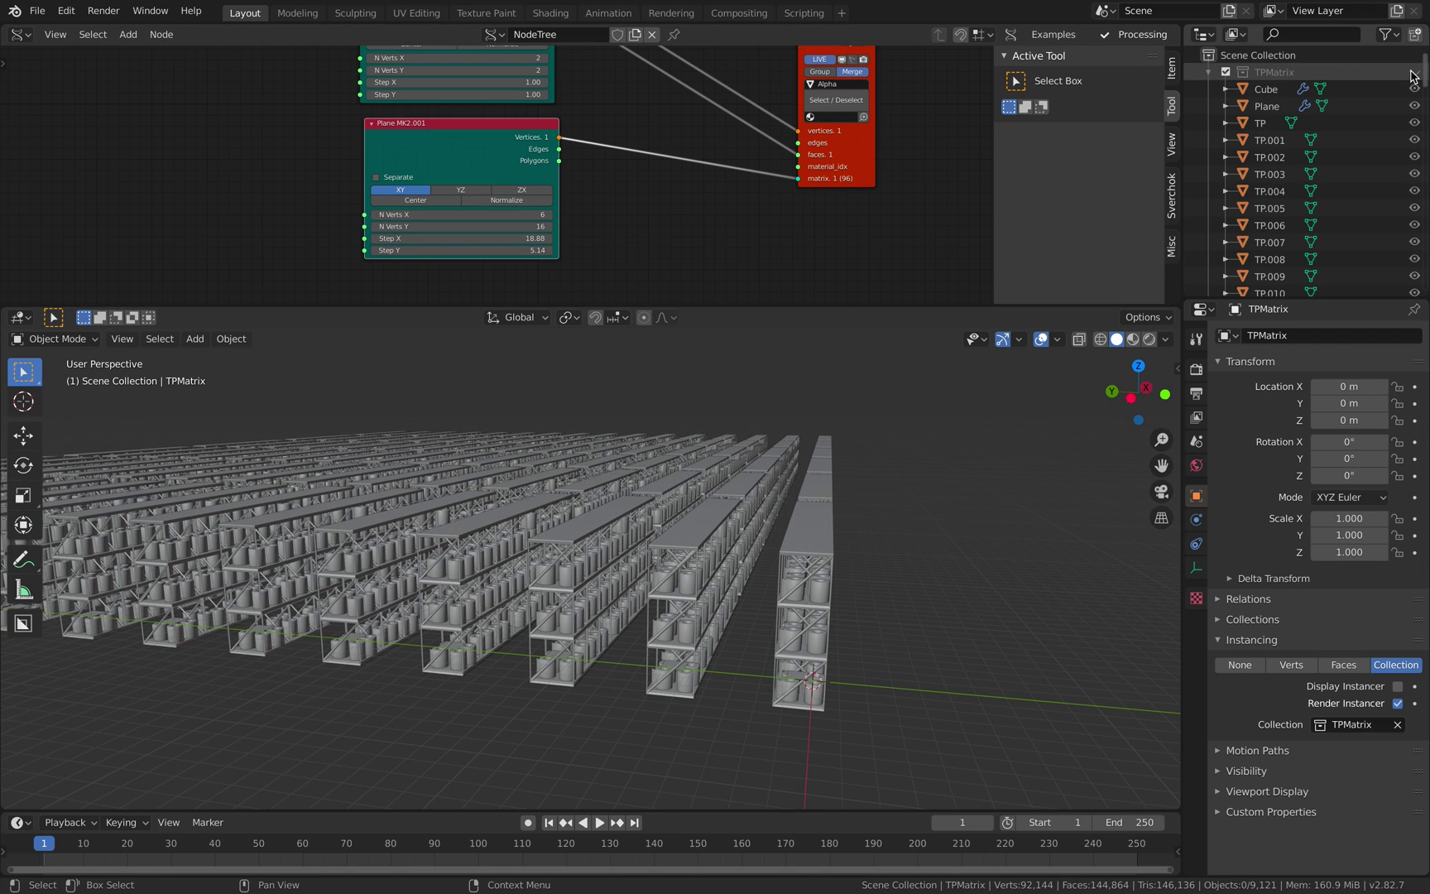
{"action": "middle_click_drag", "start_coordinate": [990, 399], "coordinate": [755, 424]}
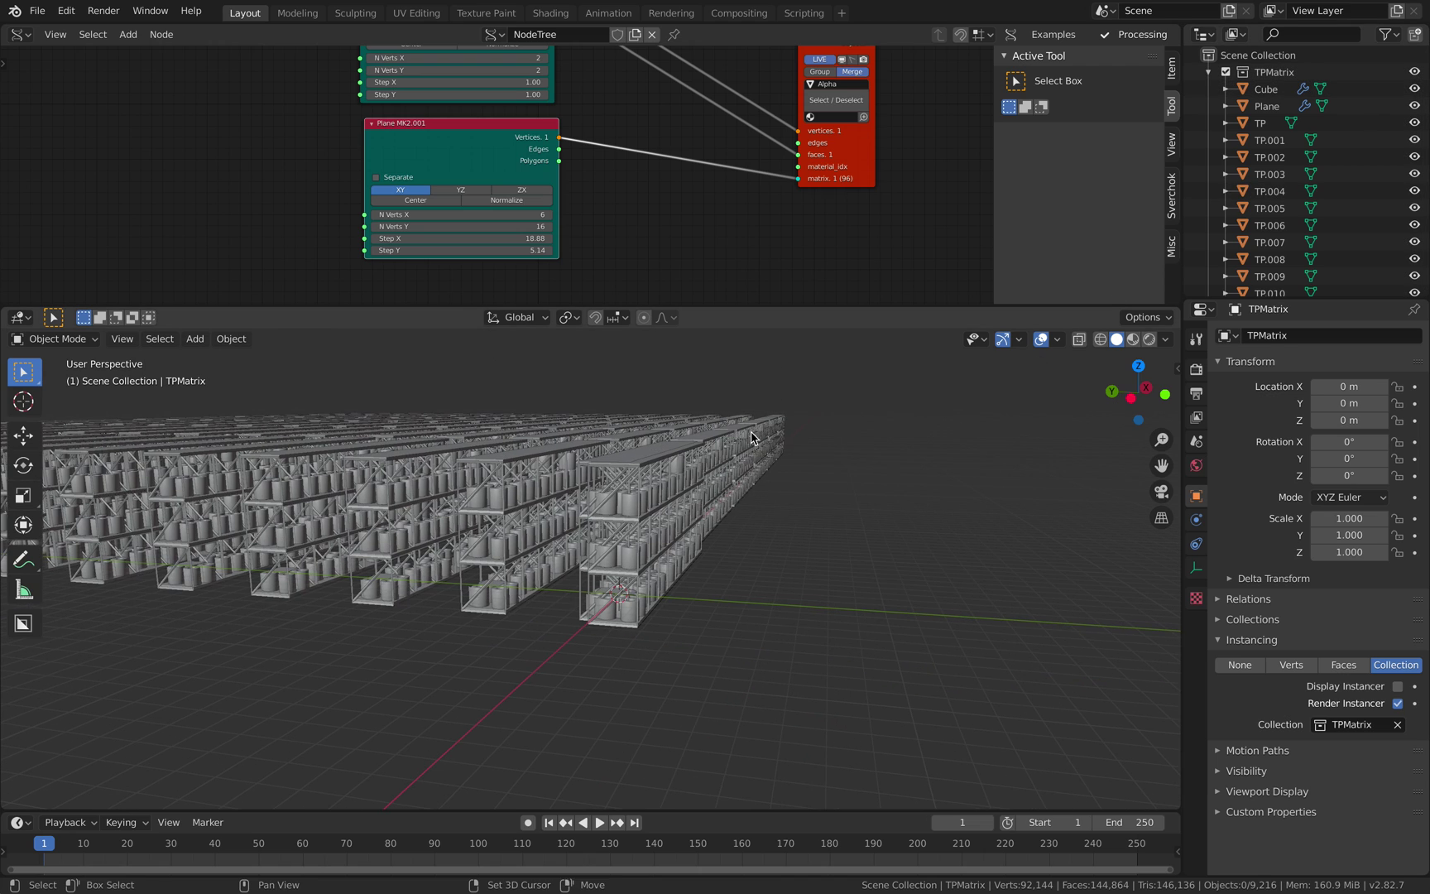
{"action": "middle_click_drag", "start_coordinate": [742, 505], "coordinate": [770, 472]}
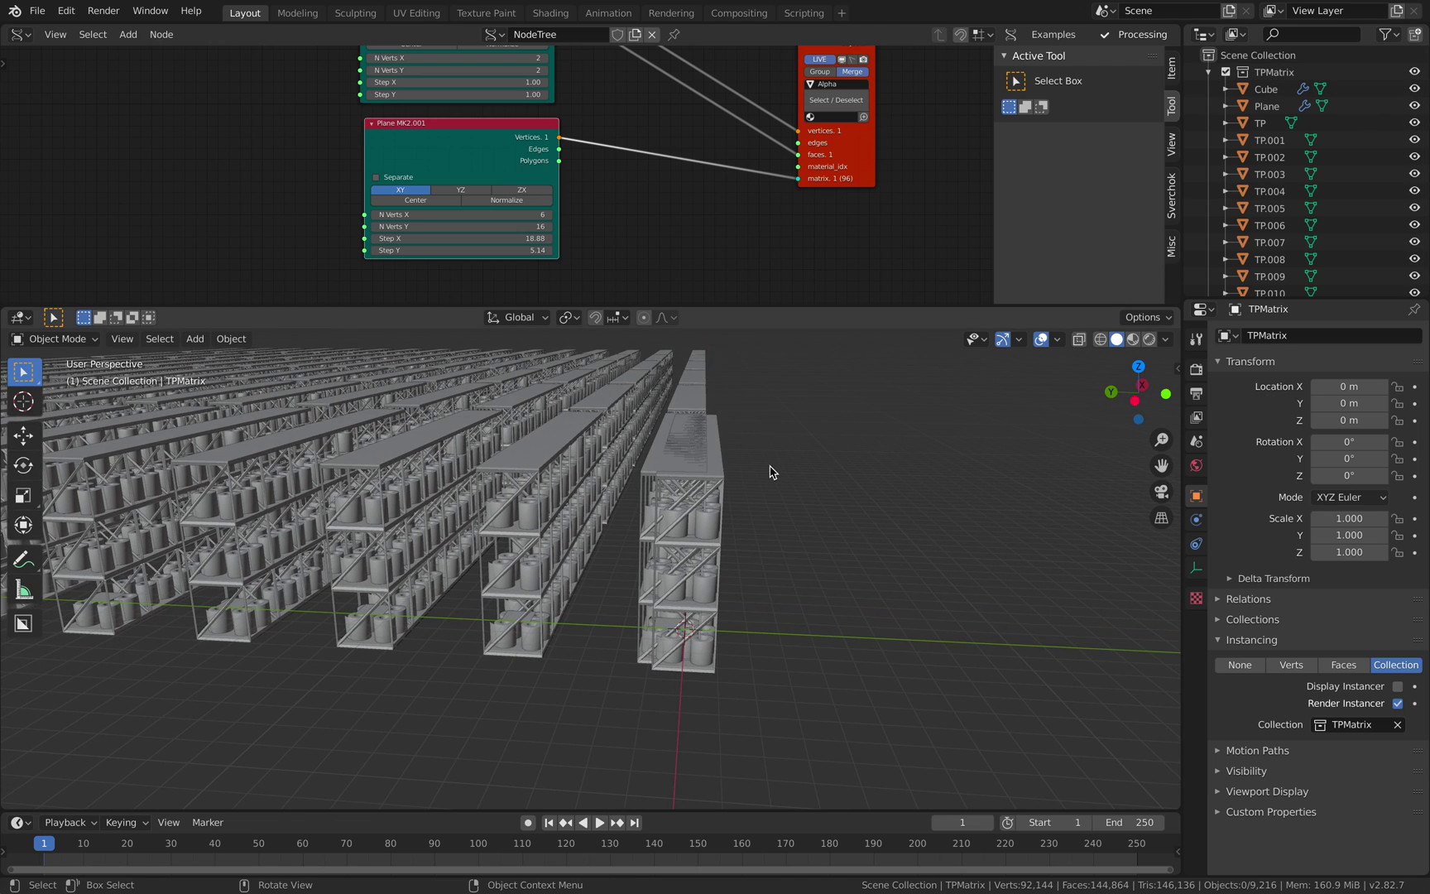
{"action": "left_click", "coordinate": [724, 461]}
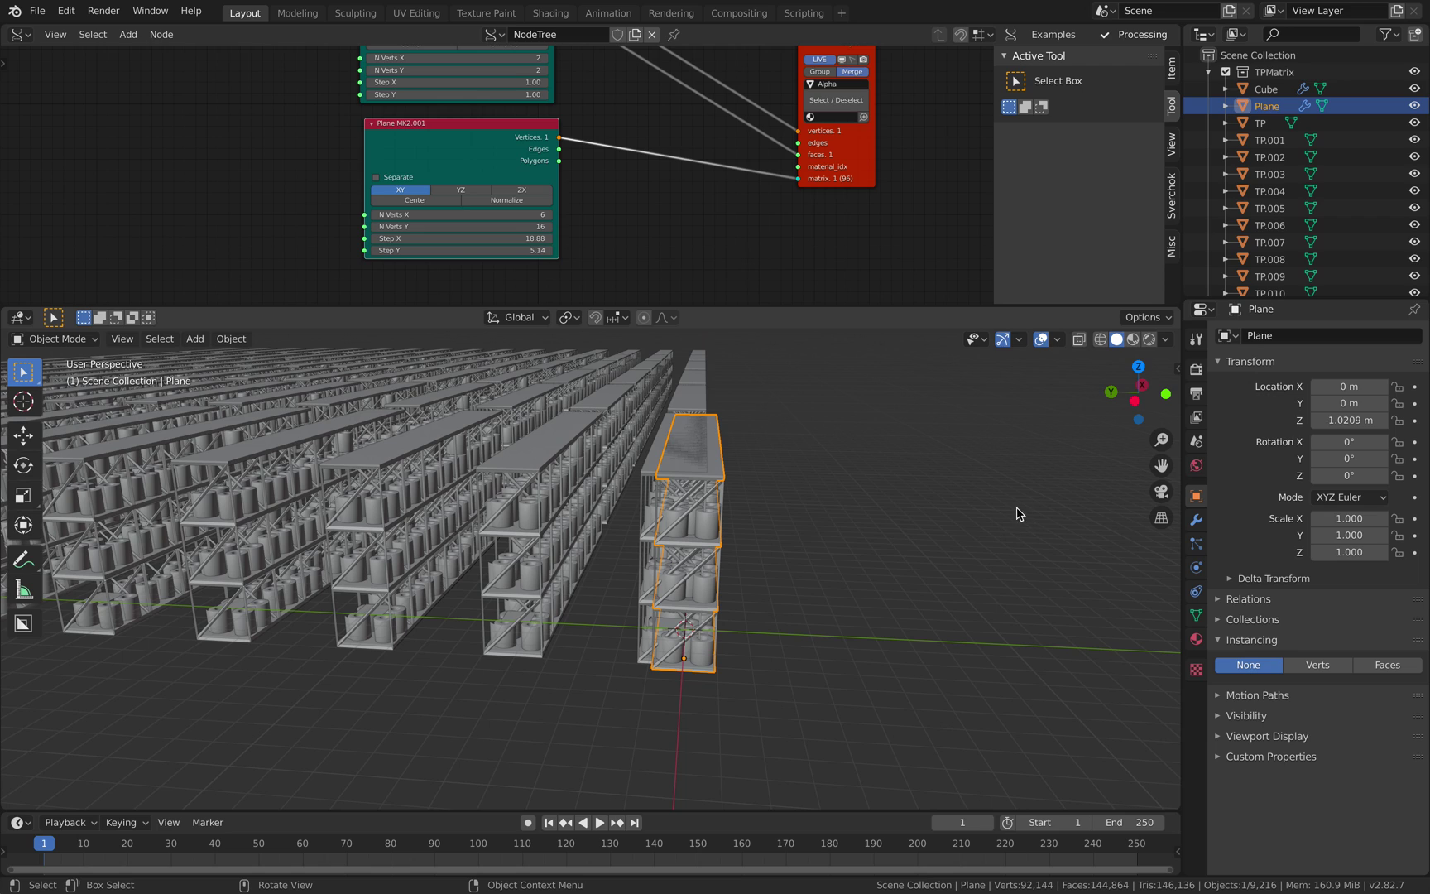
{"action": "left_click", "coordinate": [1264, 141]}
{"action": "left_click", "coordinate": [1261, 123]}
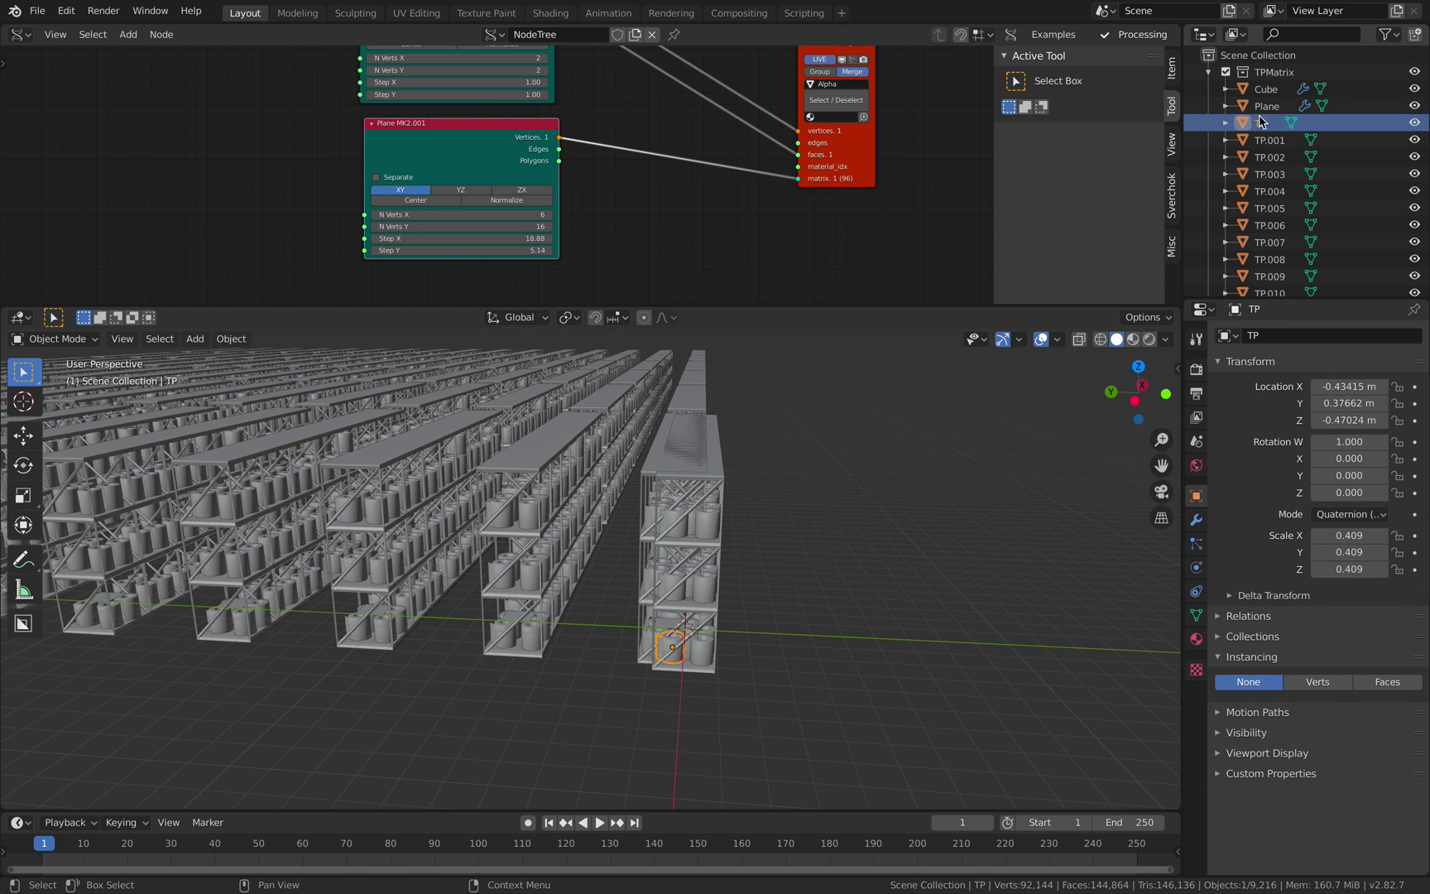
{"action": "left_click", "coordinate": [1261, 108]}
{"action": "left_click", "coordinate": [1261, 92]}
{"action": "middle_click_drag", "start_coordinate": [997, 412], "coordinate": [951, 414]}
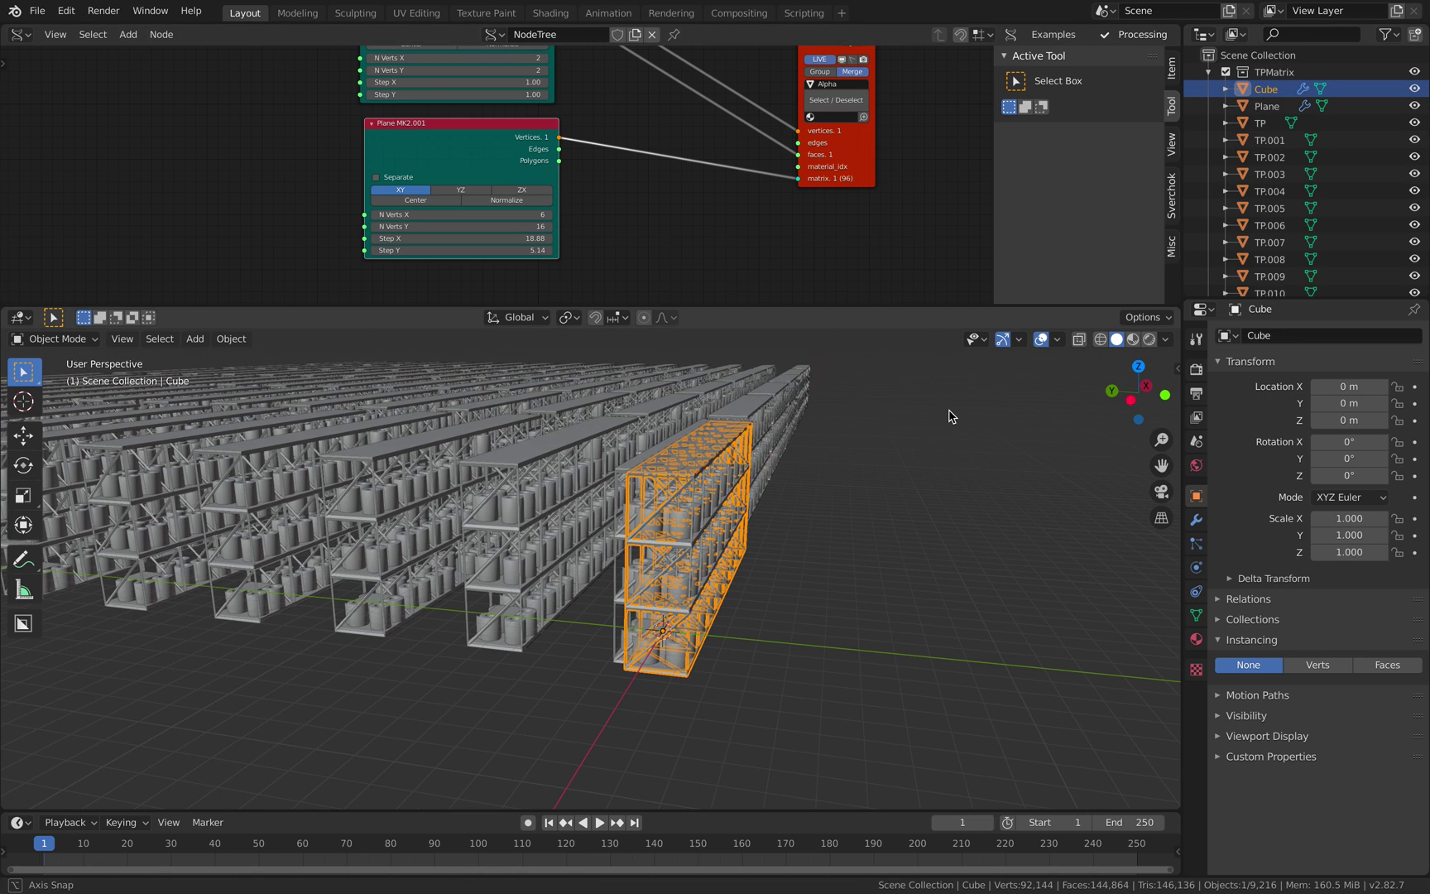
Set the count of the Cube's vertical Array modifier to 4 to add a shelf level.
{"action": "left_click", "coordinate": [1196, 520]}
{"action": "left_click_drag", "start_coordinate": [1428, 513], "coordinate": [1428, 735]}
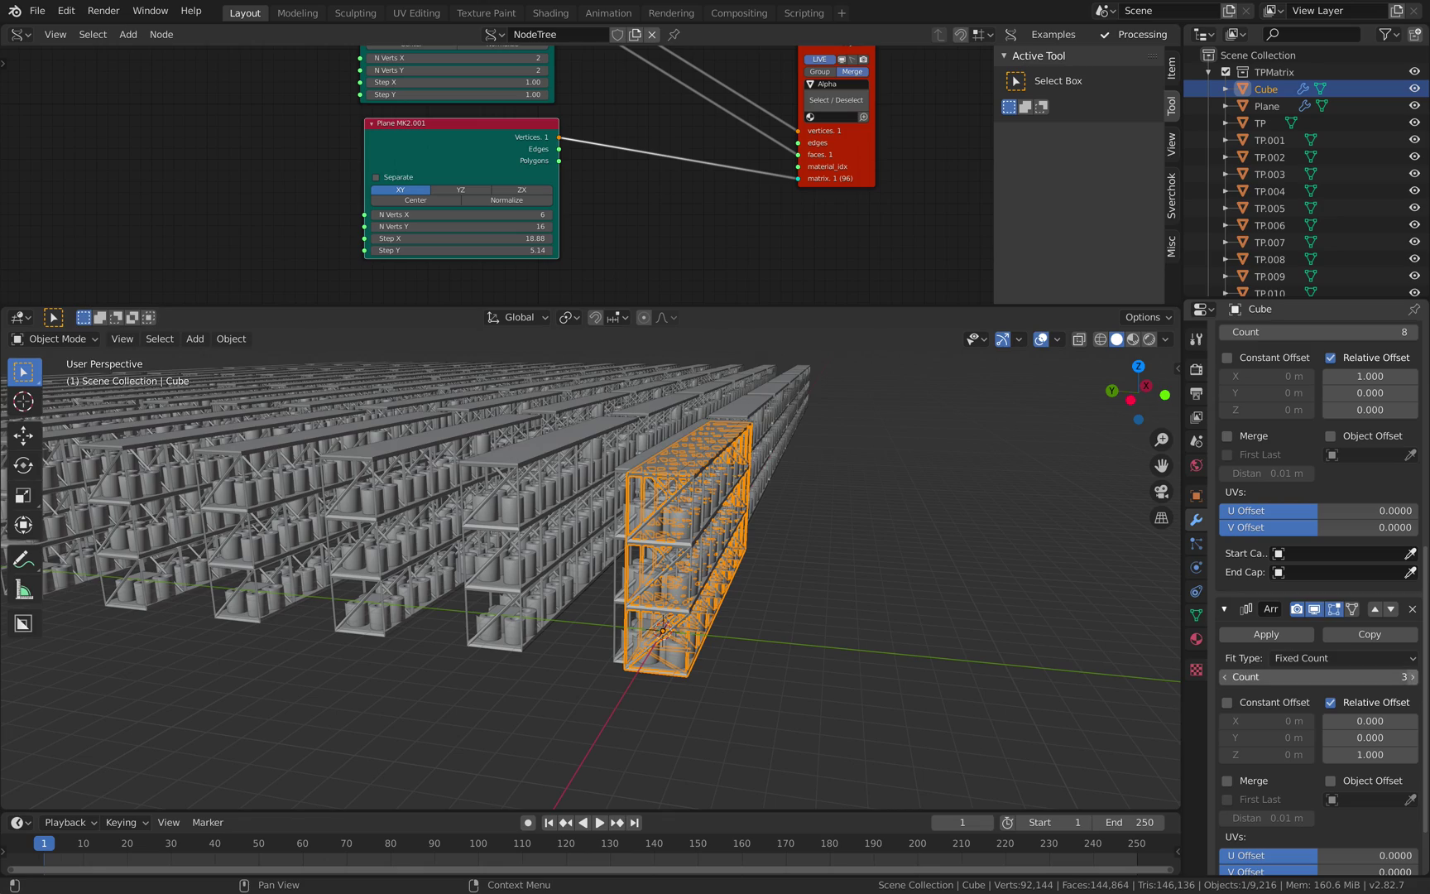
{"action": "left_click", "coordinate": [1412, 676]}
{"action": "mouse_move", "coordinate": [878, 597]}
{"action": "middle_mouse_down"}
{"action": "mouse_move", "coordinate": [842, 596]}
{"action": "mouse_move", "coordinate": [892, 595]}
{"action": "middle_mouse_up"}
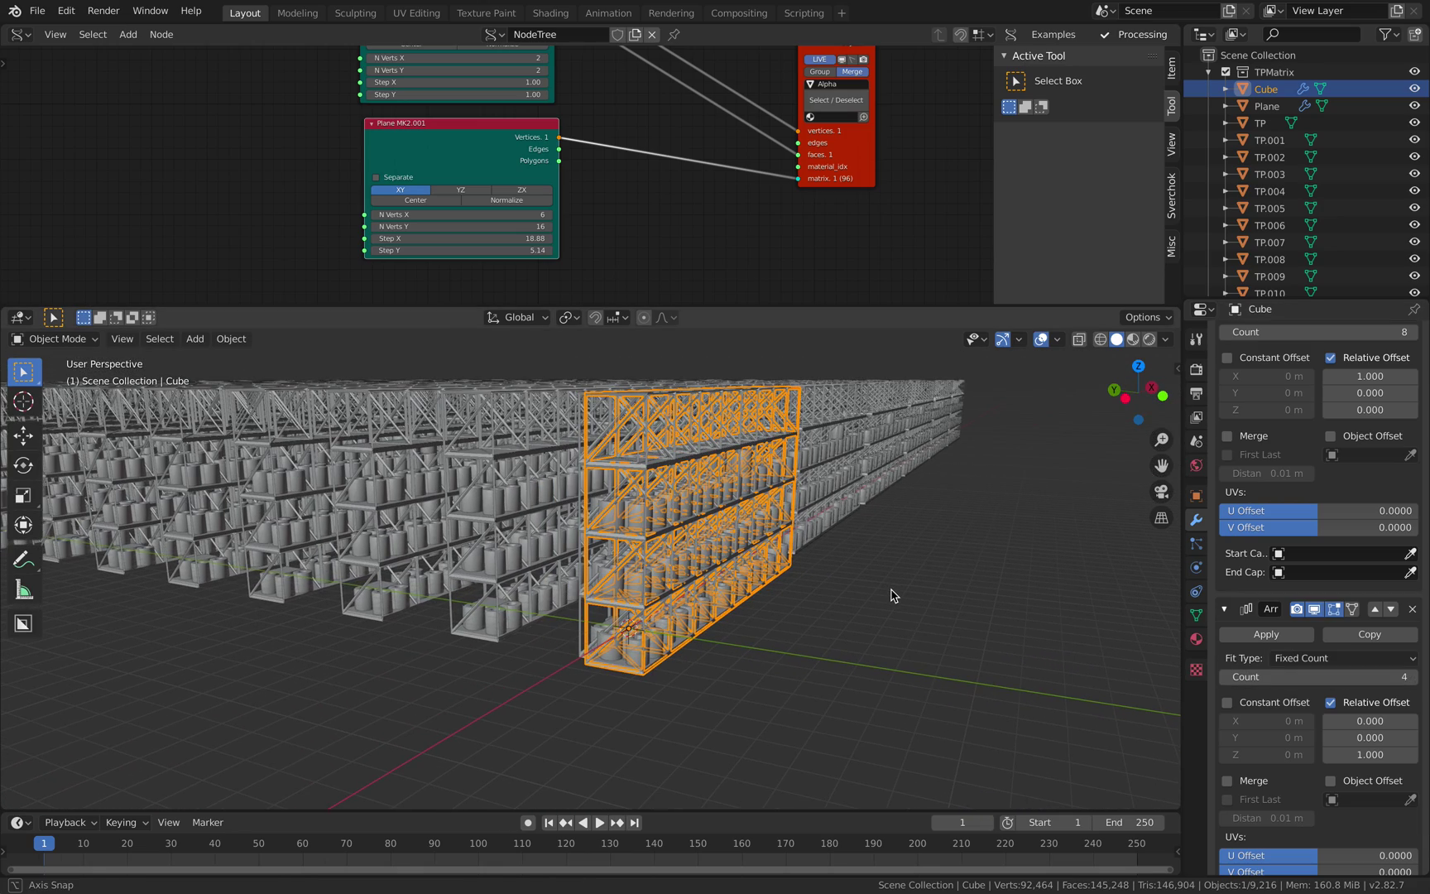
{"action": "scroll", "coordinate": [736, 440], "scroll_direction": "up", "scroll_amount": 2}
{"action": "middle_click_drag", "start_coordinate": [736, 440], "coordinate": [706, 439]}
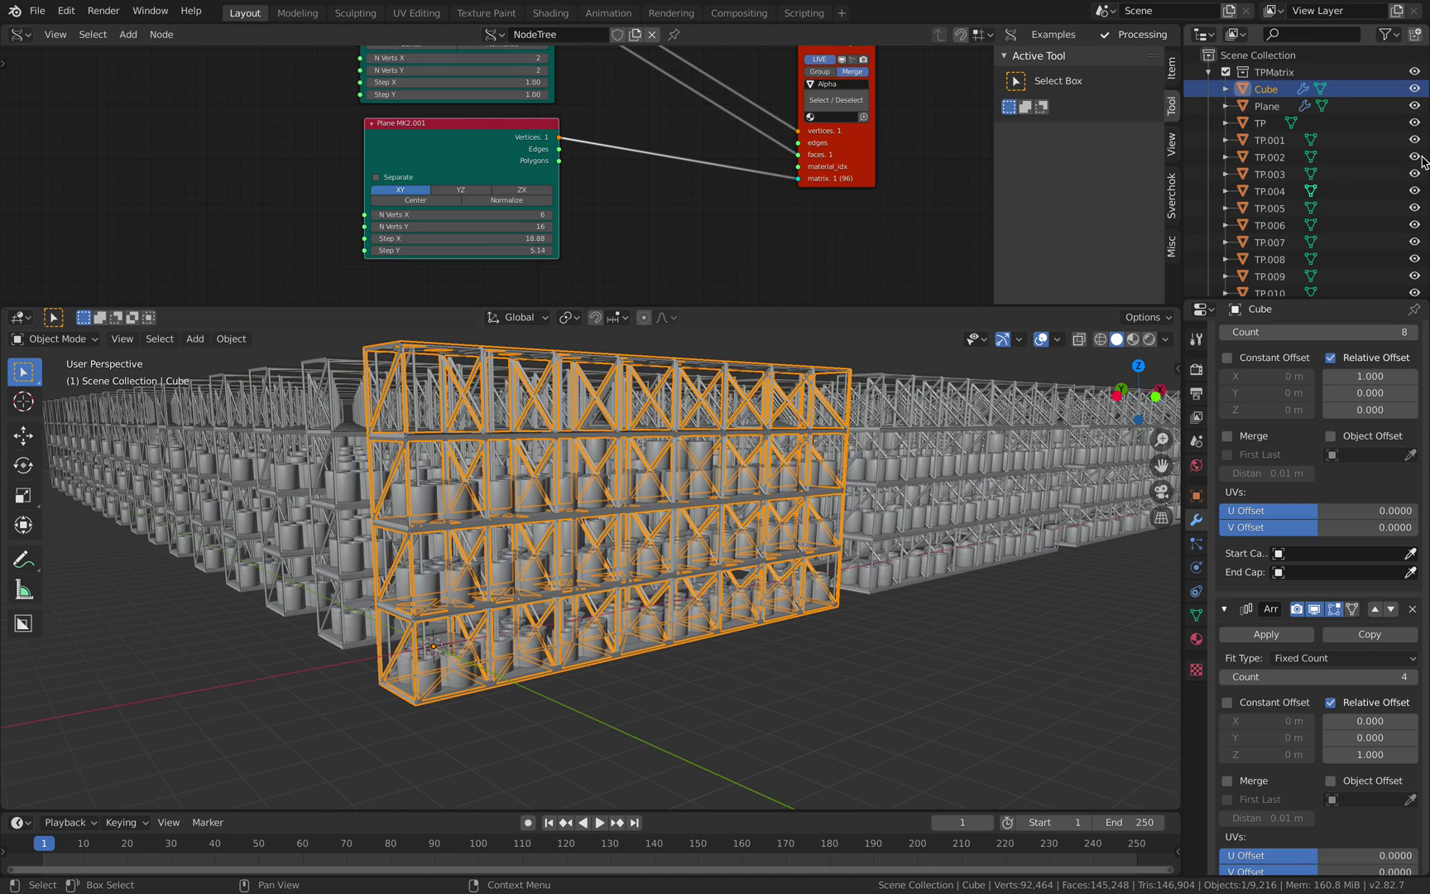
Hide the Cube, Plane and Alpha.0000 objects so only the source toilet paper rolls remain in view.
{"action": "left_click", "coordinate": [1414, 106]}
{"action": "left_click", "coordinate": [1415, 88]}
{"action": "middle_click_drag", "start_coordinate": [662, 426], "coordinate": [620, 426]}
{"action": "middle_click_drag", "start_coordinate": [465, 488], "coordinate": [497, 518]}
{"action": "left_click", "coordinate": [360, 490]}
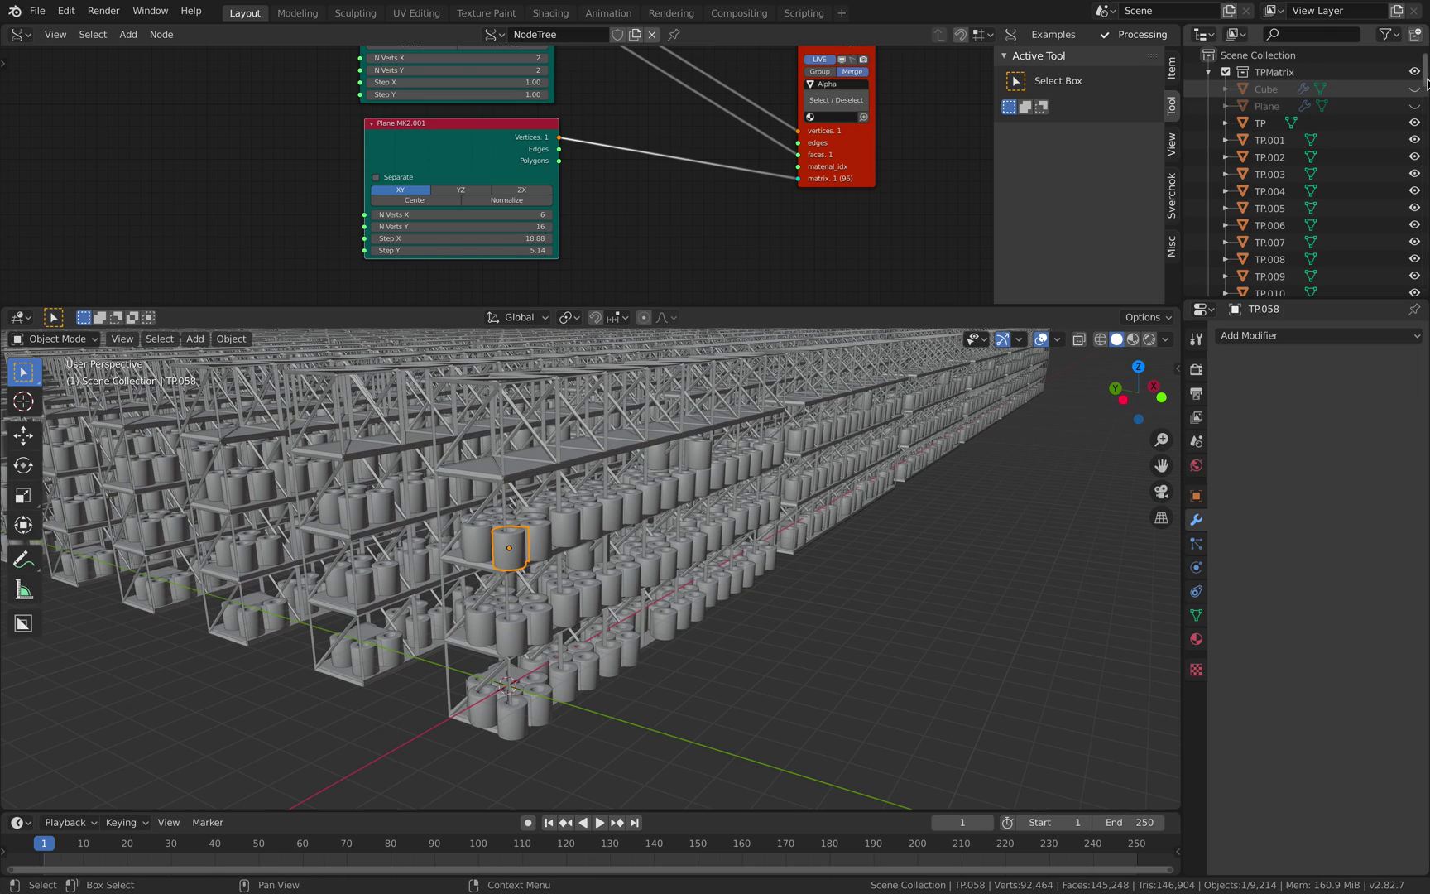
{"action": "left_click_drag", "start_coordinate": [1428, 84], "coordinate": [1427, 306]}
{"action": "left_click", "coordinate": [1414, 230]}
{"action": "middle_click_drag", "start_coordinate": [825, 520], "coordinate": [743, 455]}
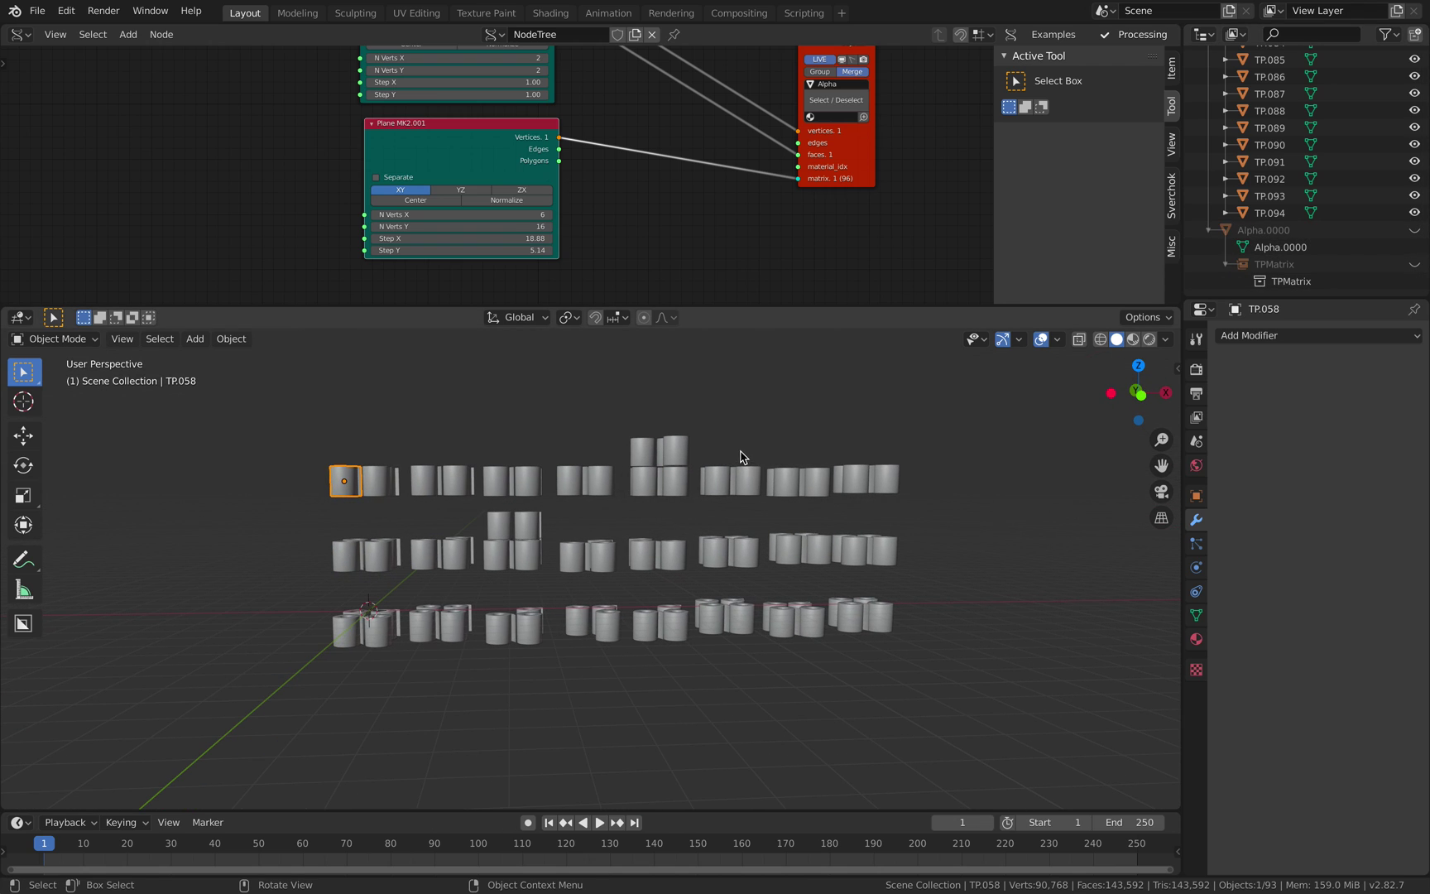
Duplicate the top row of rolls in front view and raise the copy about 2 m along Z.
{"action": "left_click", "coordinate": [1132, 395]}
{"action": "left_click_drag", "start_coordinate": [322, 424], "coordinate": [919, 499]}
{"action": "key", "text": "g"}
{"action": "key", "text": "x"}
{"action": "left_click", "coordinate": [869, 467]}
{"action": "key", "text": "shift+d"}
{"action": "key", "text": "z"}
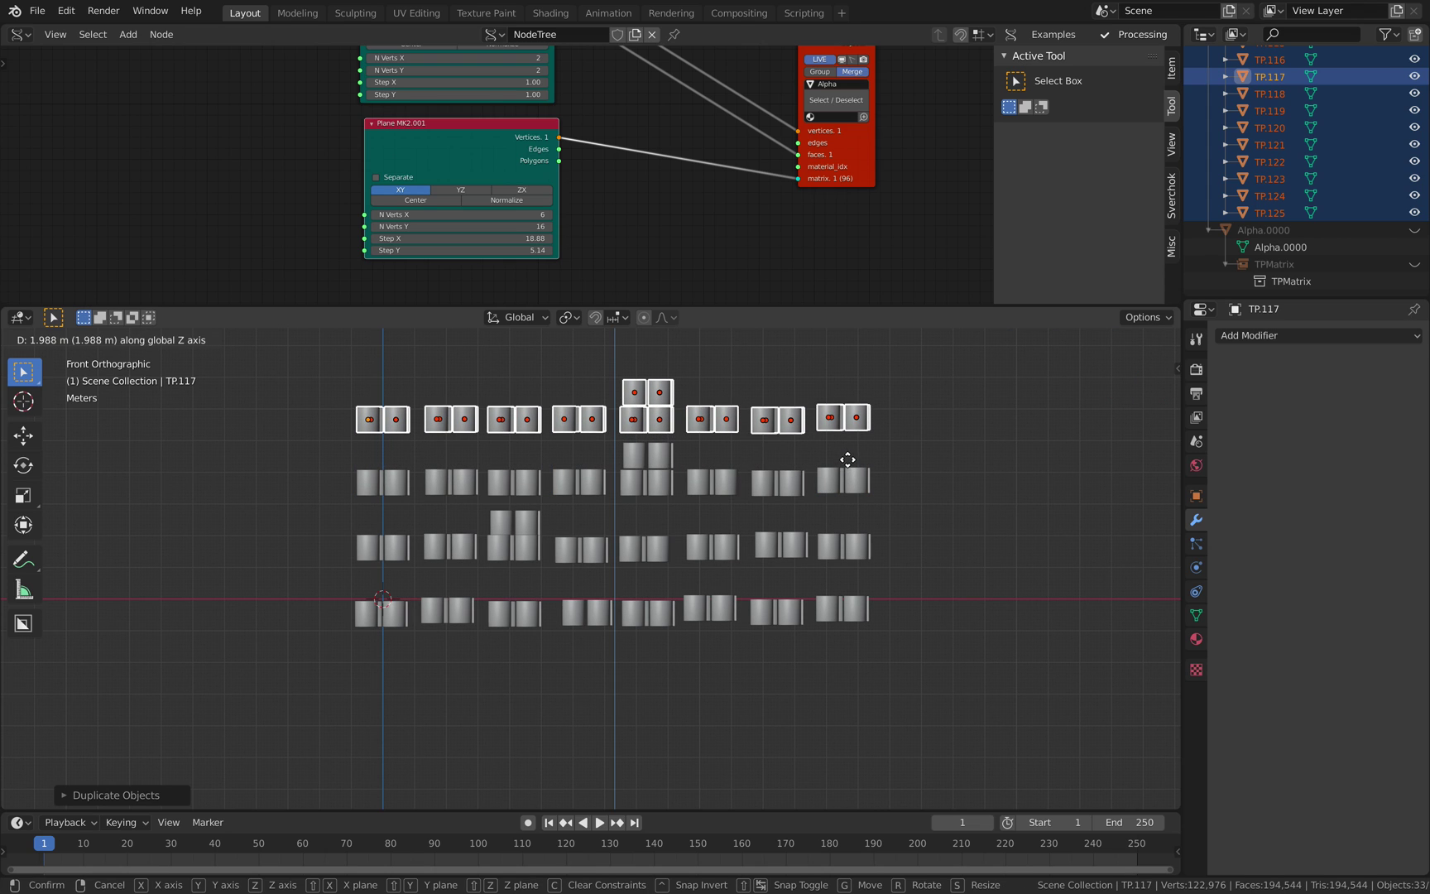
{"action": "left_click", "coordinate": [851, 476]}
{"action": "middle_click_drag", "start_coordinate": [569, 491], "coordinate": [630, 511]}
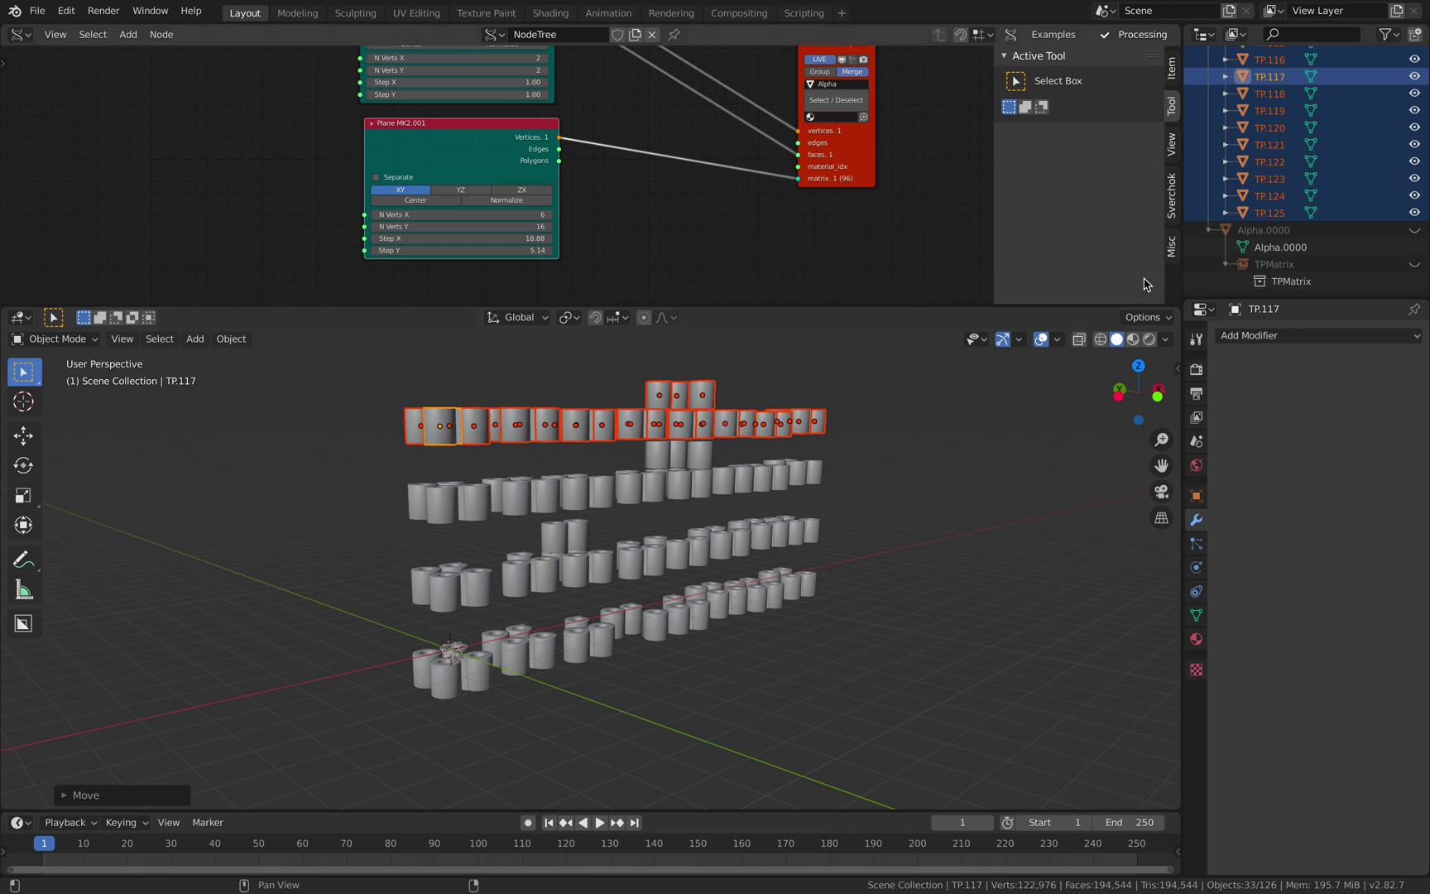
{"action": "left_click", "coordinate": [965, 400]}
{"action": "key", "text": "ctrl+z"}
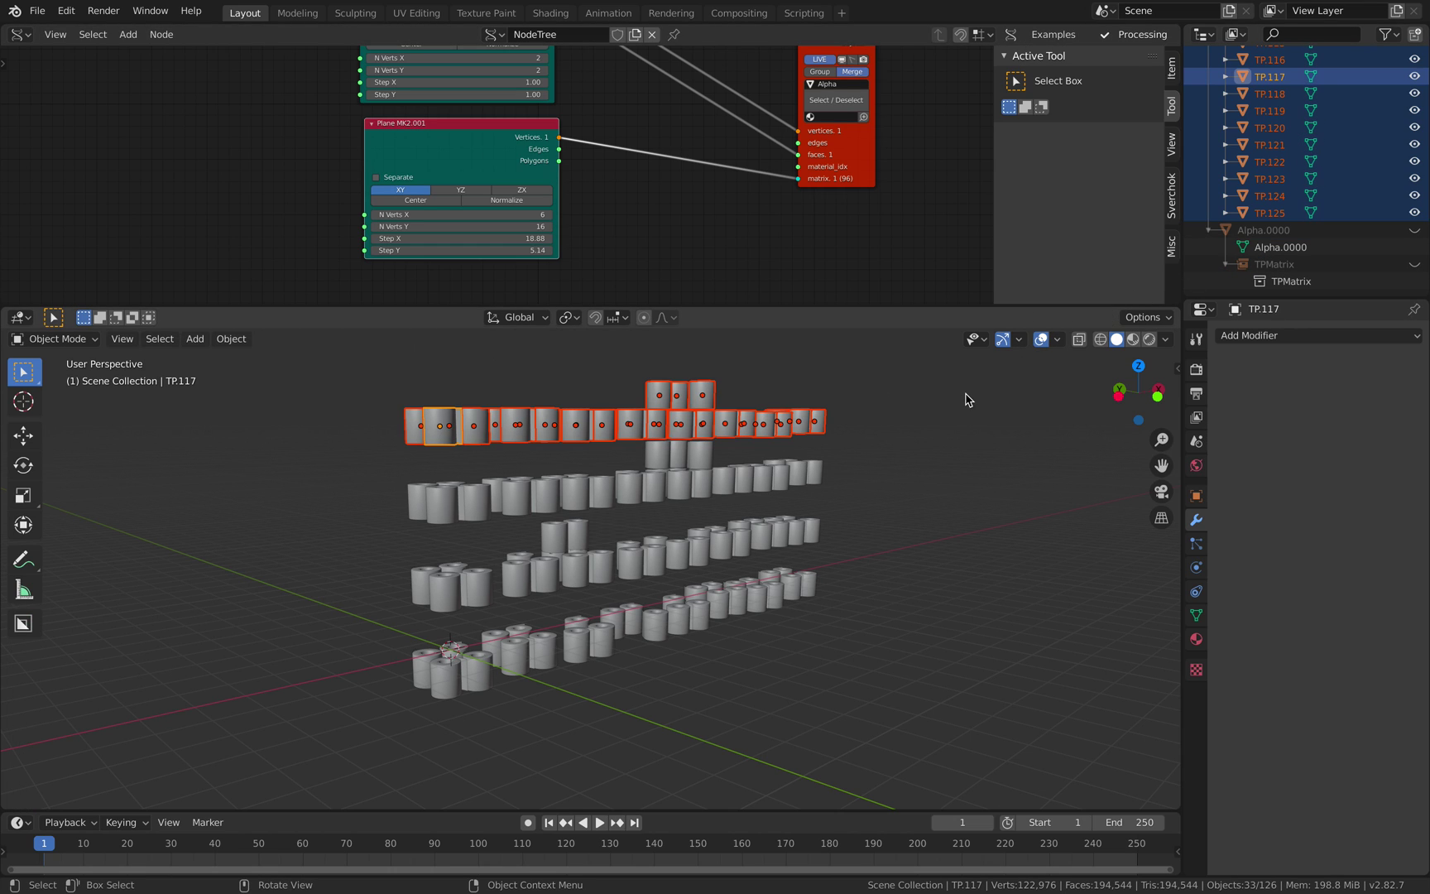
Unhide the Cube and Plane shelf objects and collapse the TPMatrix collection.
{"action": "left_click_drag", "start_coordinate": [1427, 271], "coordinate": [1425, 41]}
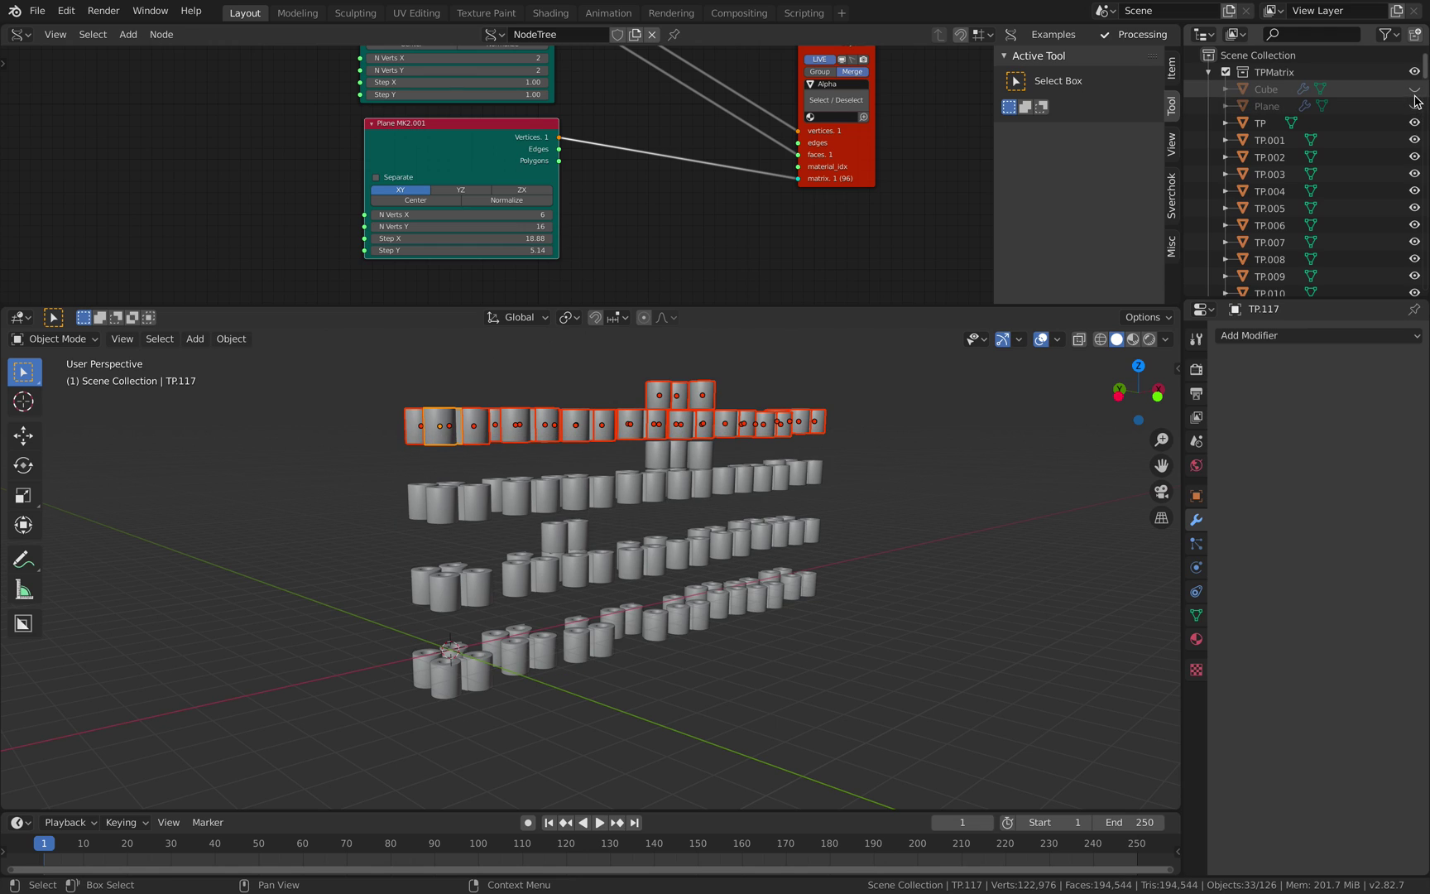
{"action": "left_click_drag", "start_coordinate": [1414, 94], "coordinate": [1414, 106]}
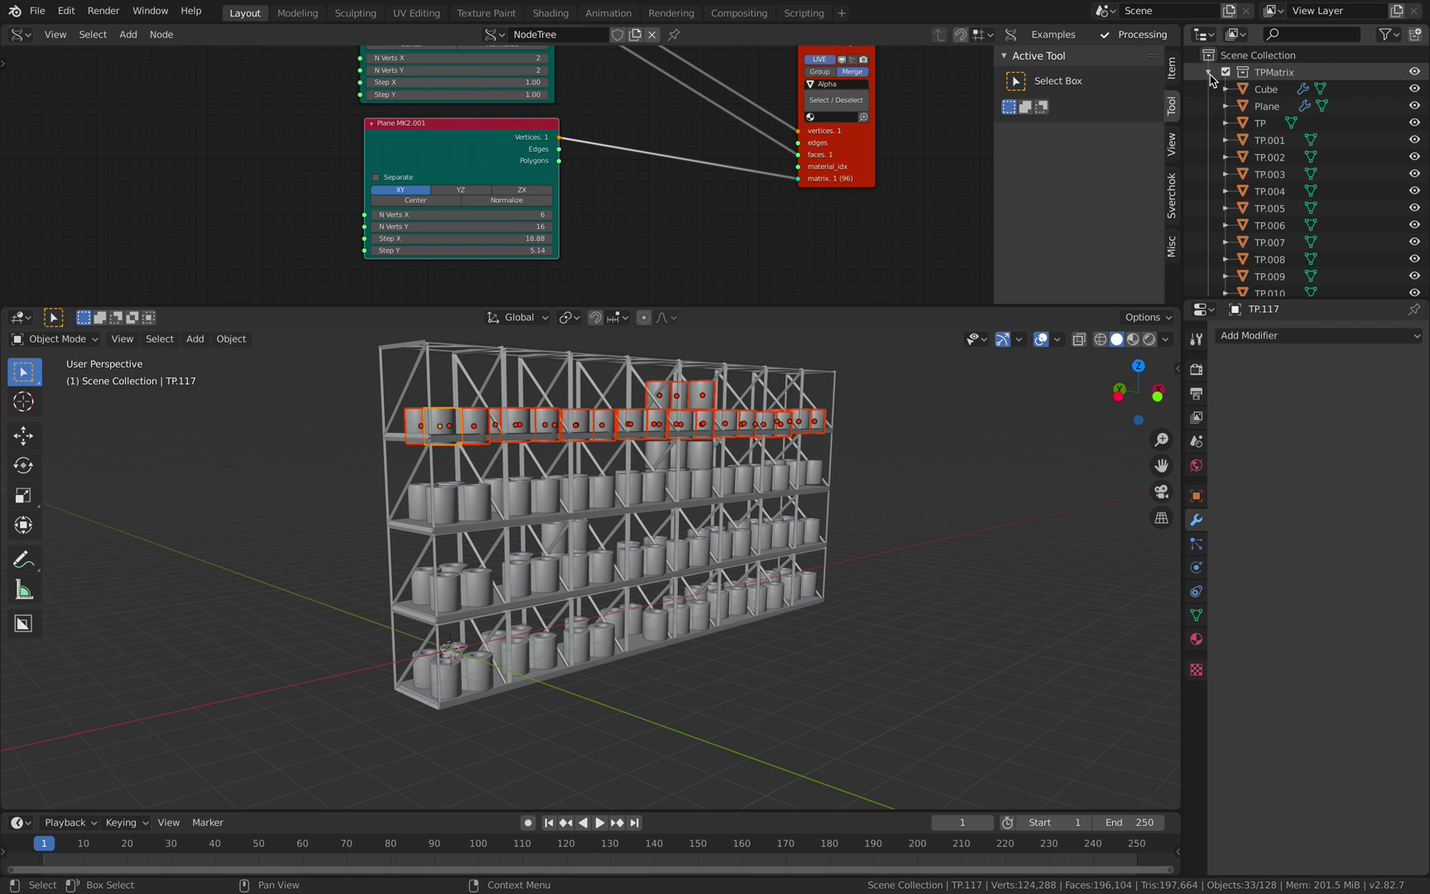
{"action": "left_click", "coordinate": [1211, 76]}
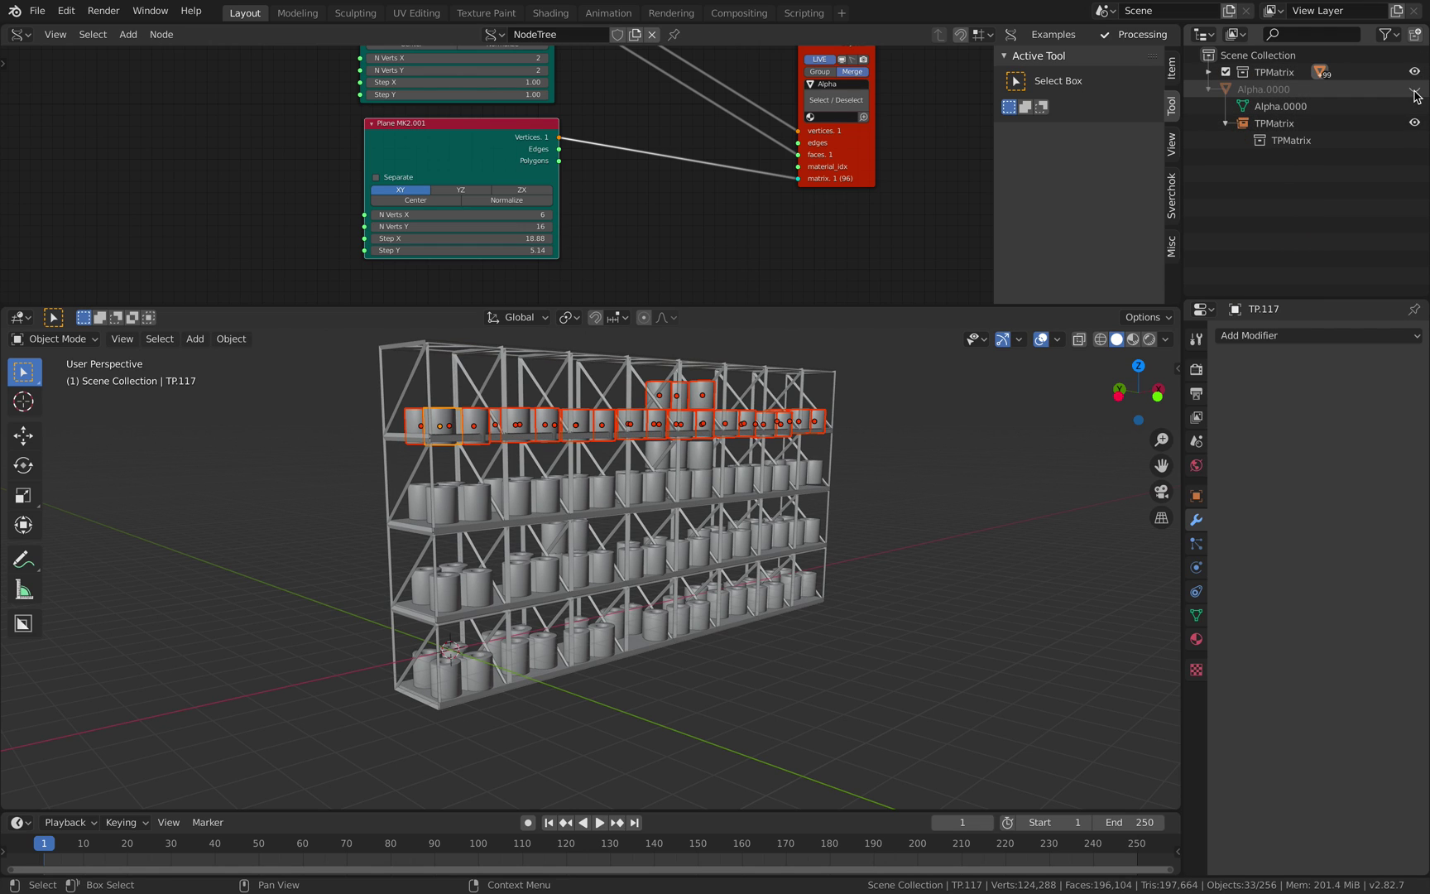
Unhide the Alpha.0000 grid, and hide the TPMatrix source collection to inspect the instanced shelves before showing it again.
{"action": "left_click", "coordinate": [1415, 89]}
{"action": "left_click", "coordinate": [1415, 72]}
{"action": "middle_click_drag", "start_coordinate": [924, 387], "coordinate": [645, 571]}
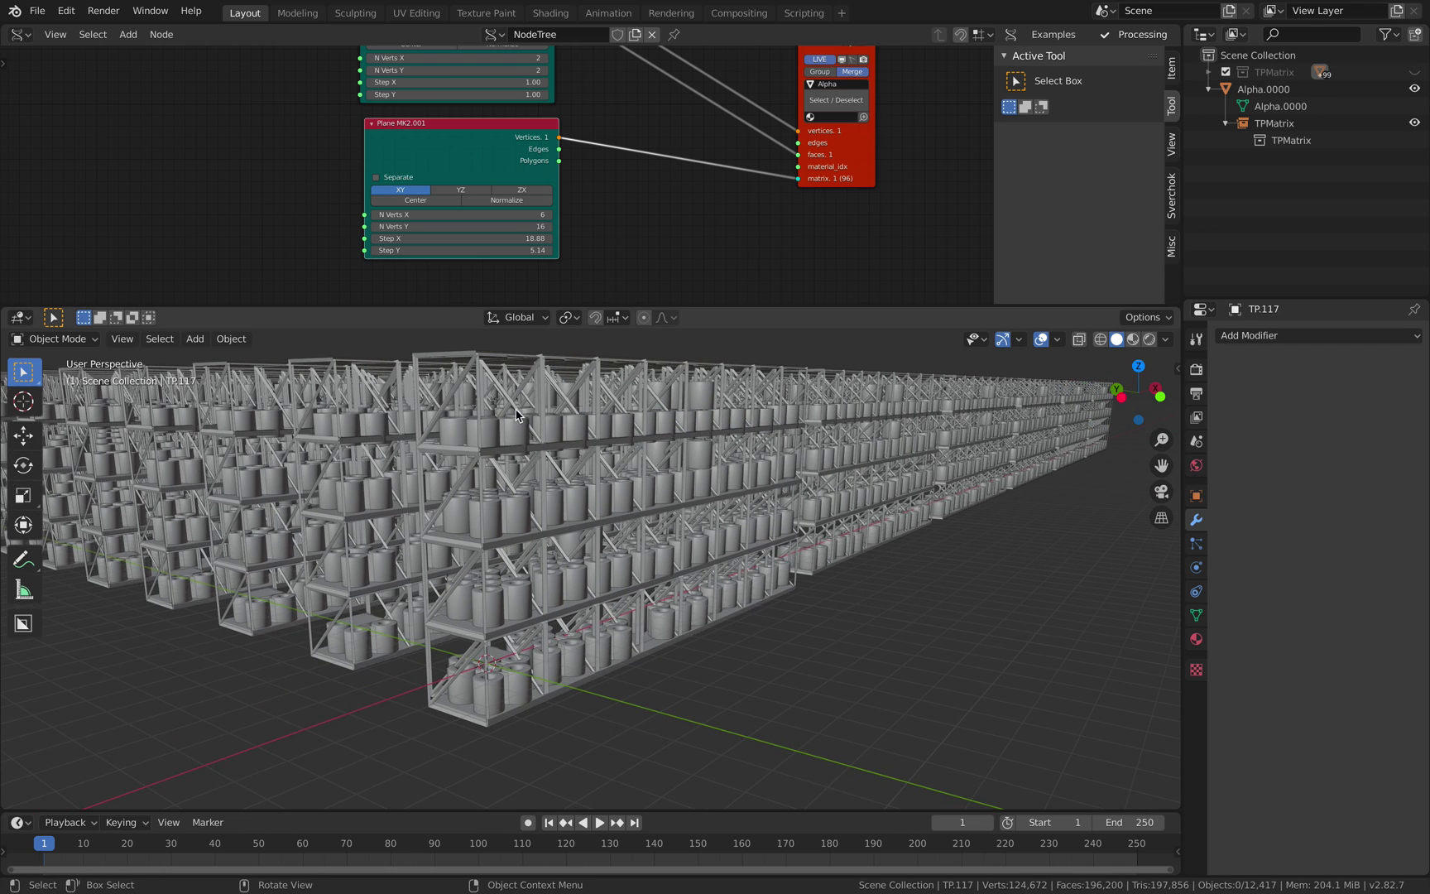
{"action": "middle_click_drag", "start_coordinate": [579, 478], "coordinate": [567, 489]}
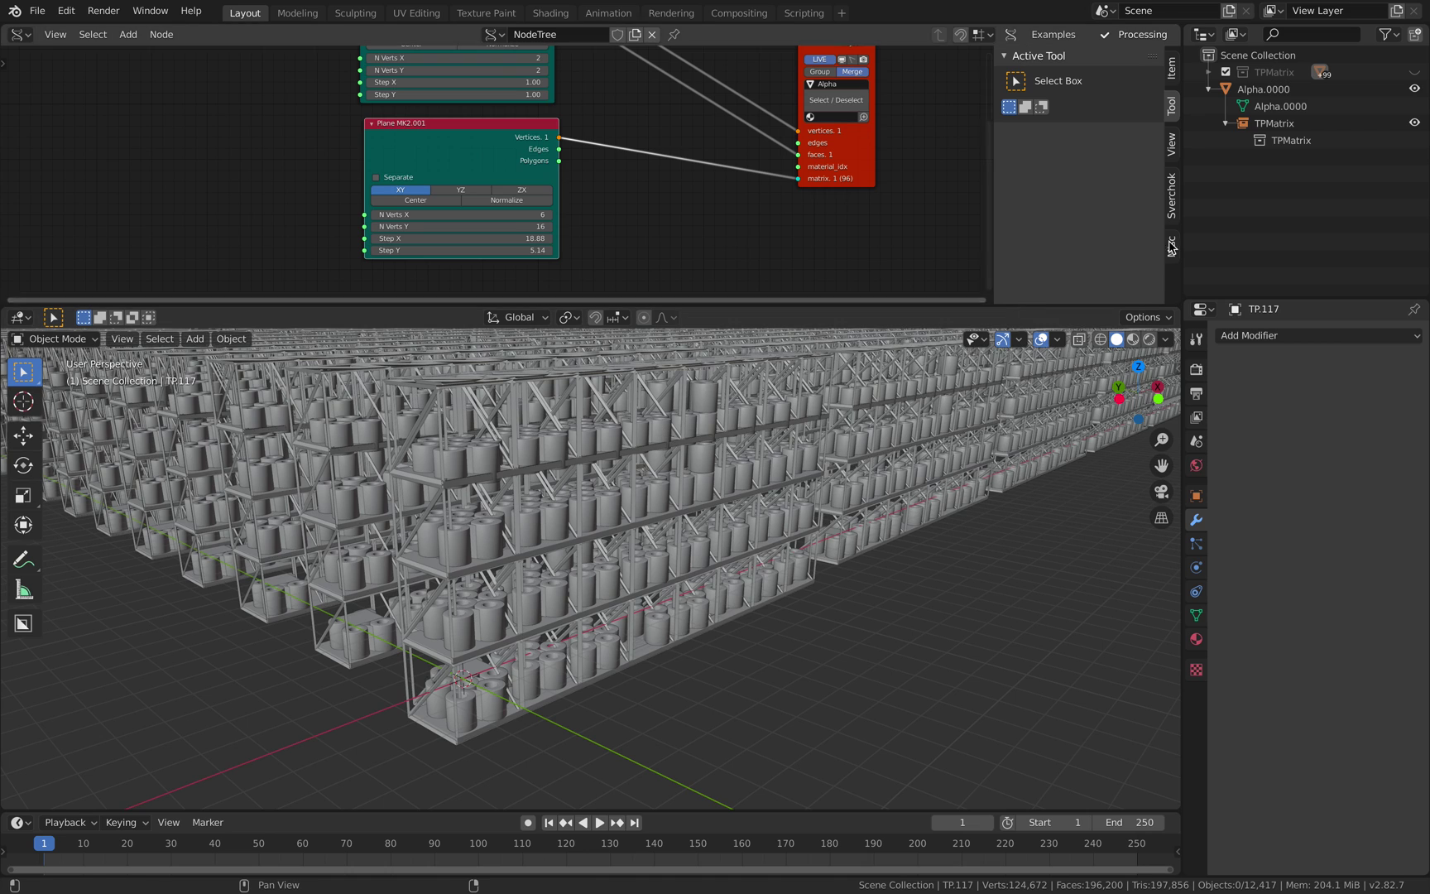
{"action": "left_click", "coordinate": [1416, 73]}
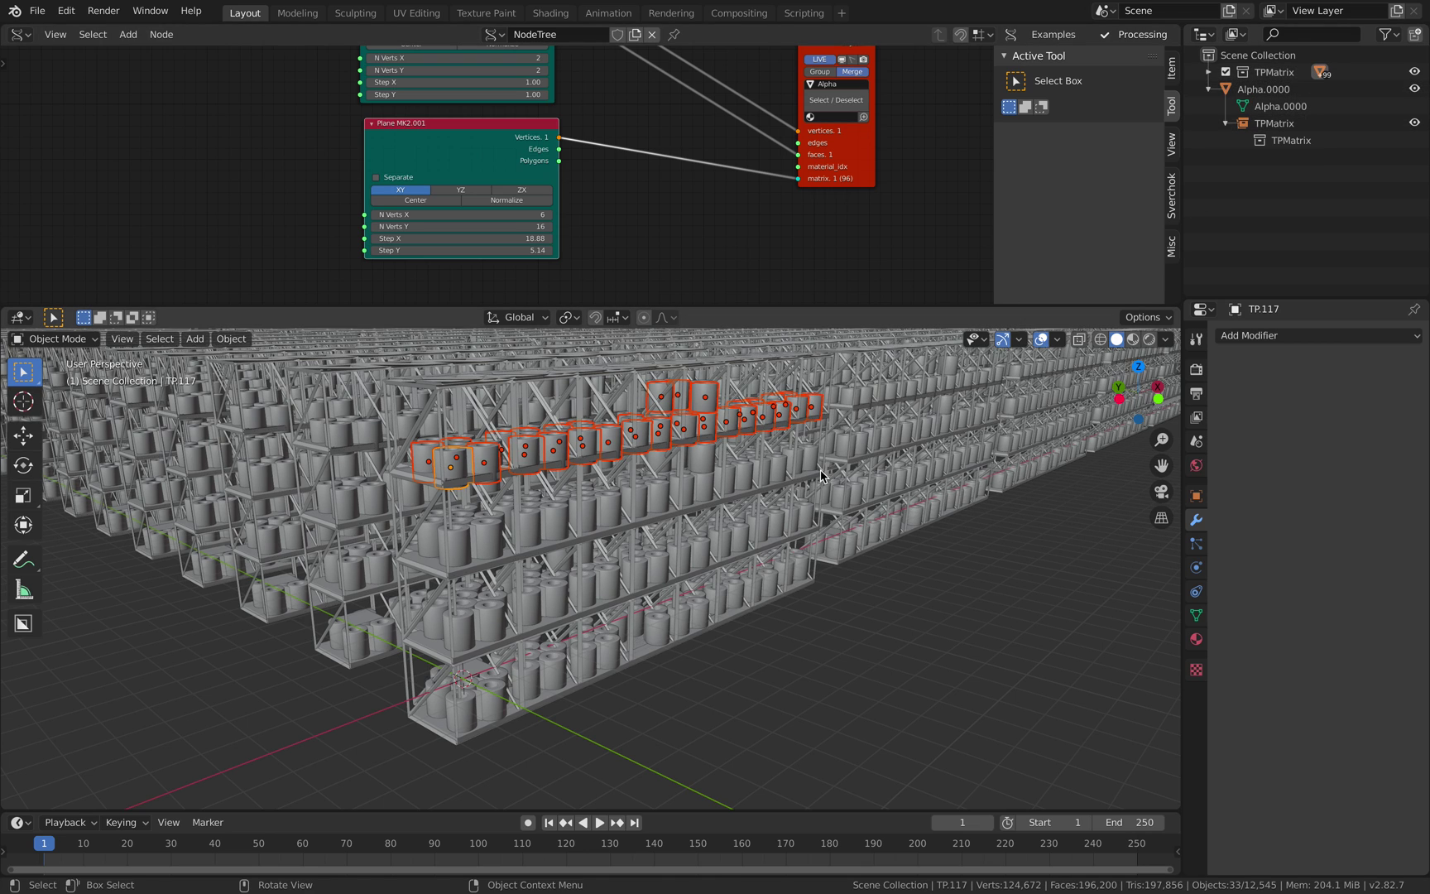
Raise the selected top-shelf rolls about 0.27 m along Z so they rest on the shelf.
{"action": "key", "text": "g"}
{"action": "key", "text": "x"}
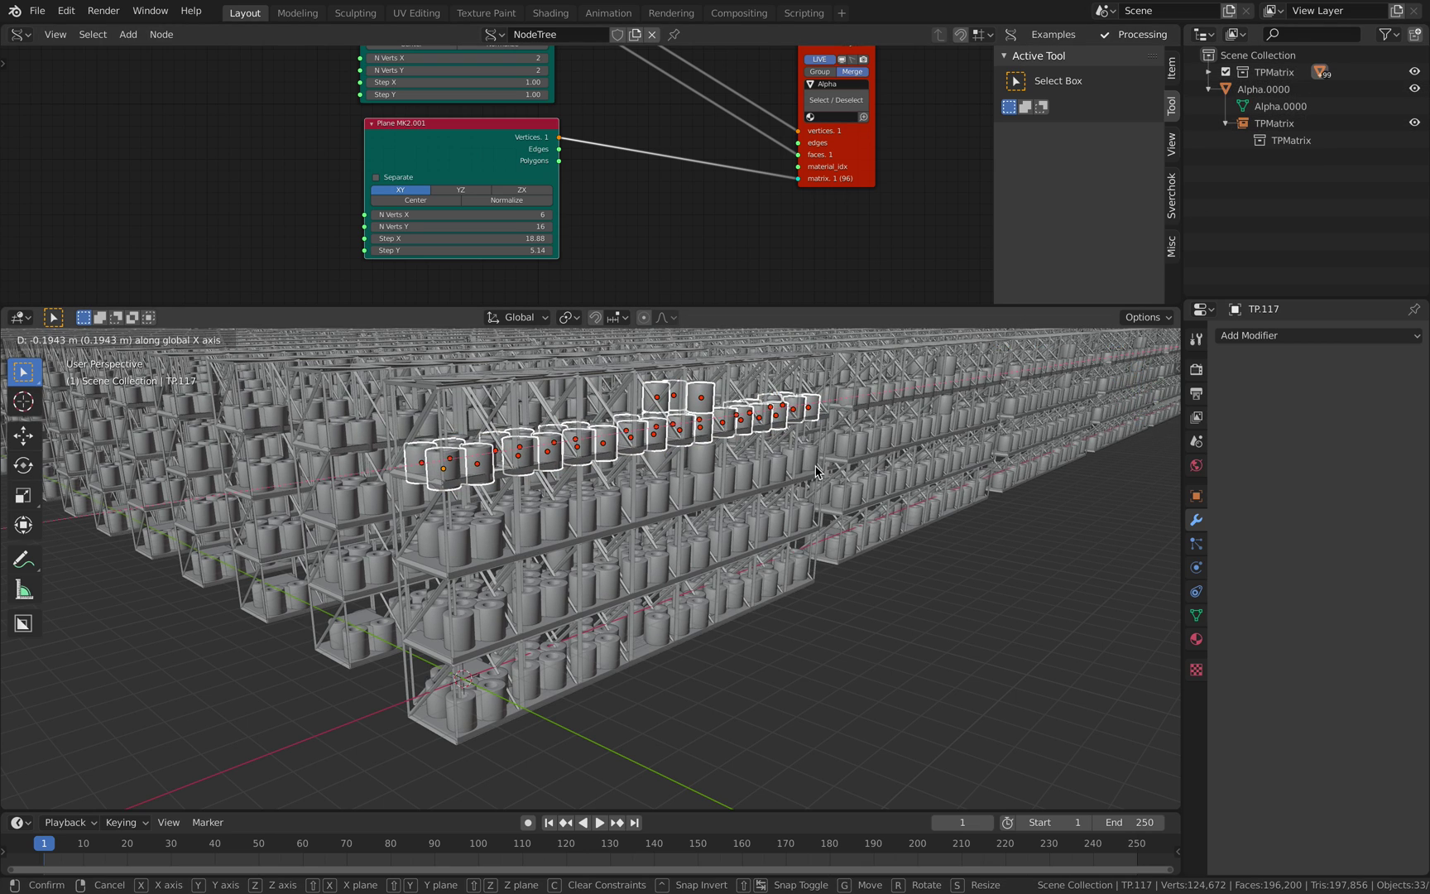
{"action": "key", "text": "z"}
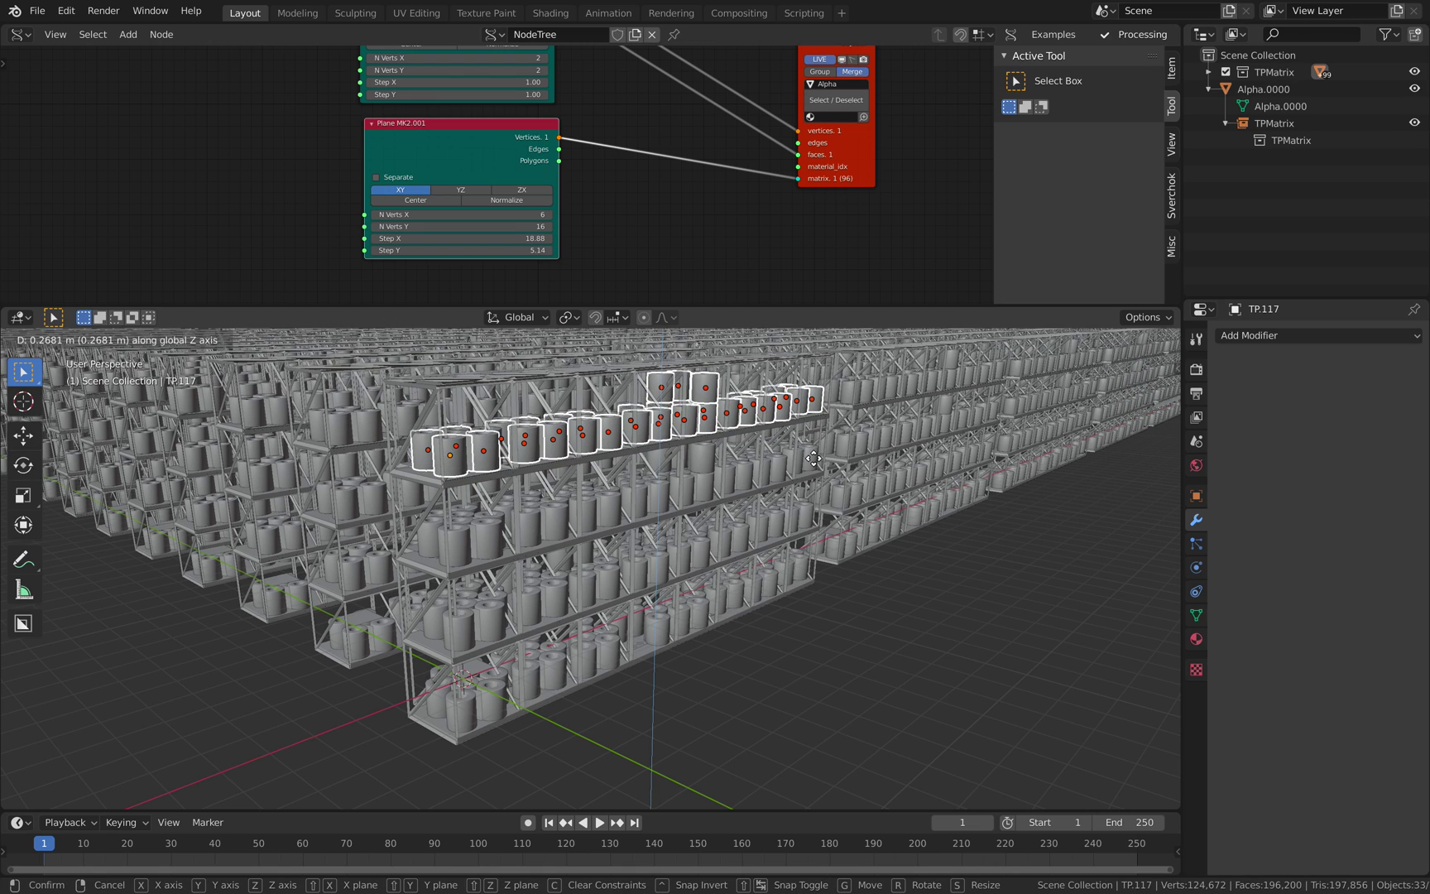
{"action": "left_click", "coordinate": [814, 457]}
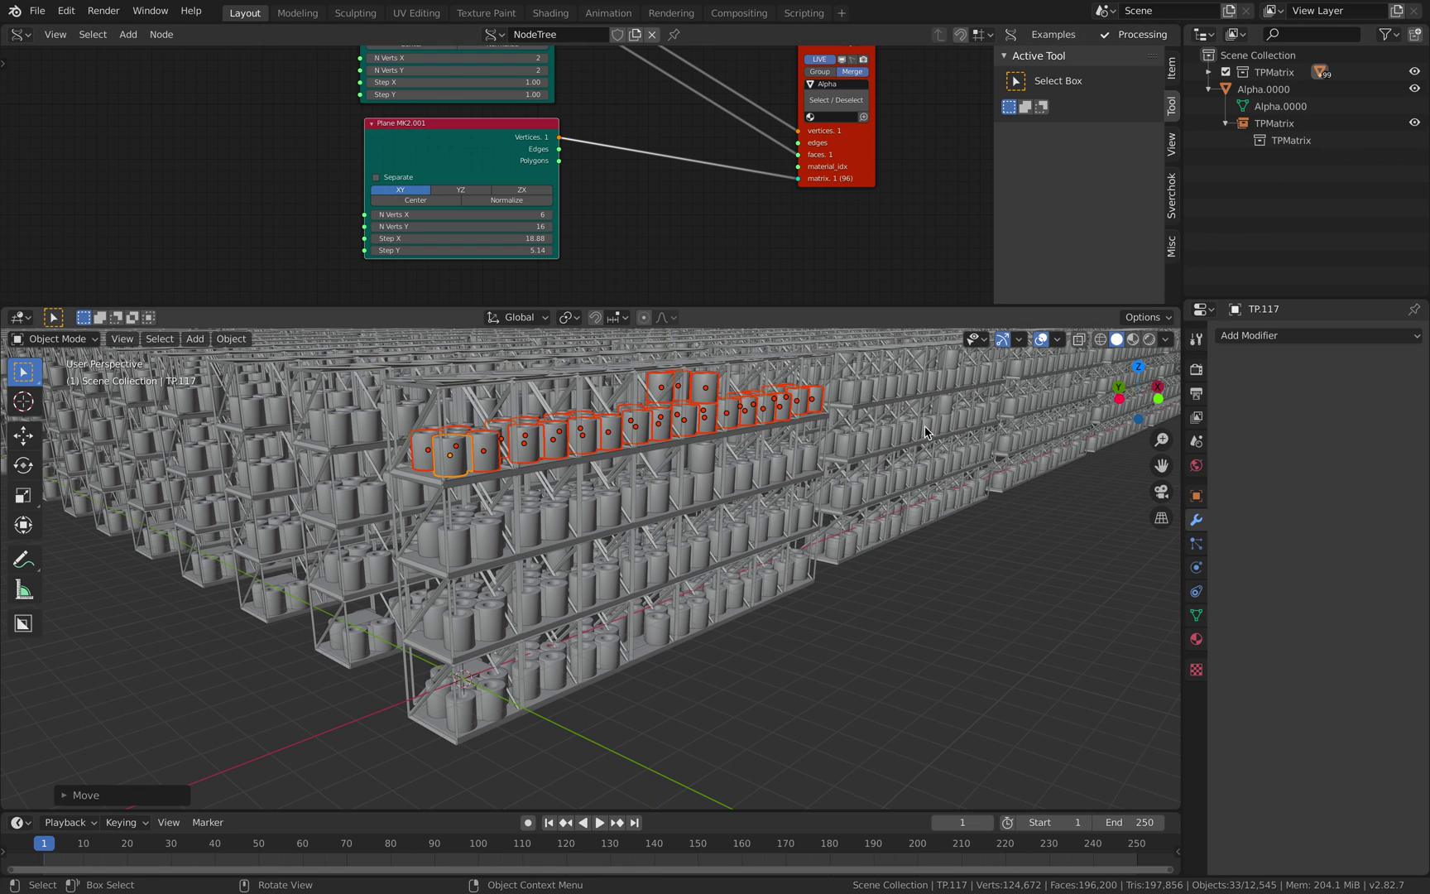
{"action": "middle_click_drag", "start_coordinate": [651, 465], "coordinate": [645, 484]}
Select a single roll at the front of the top shelf and shift it slightly along X.
{"action": "left_click", "coordinate": [608, 448]}
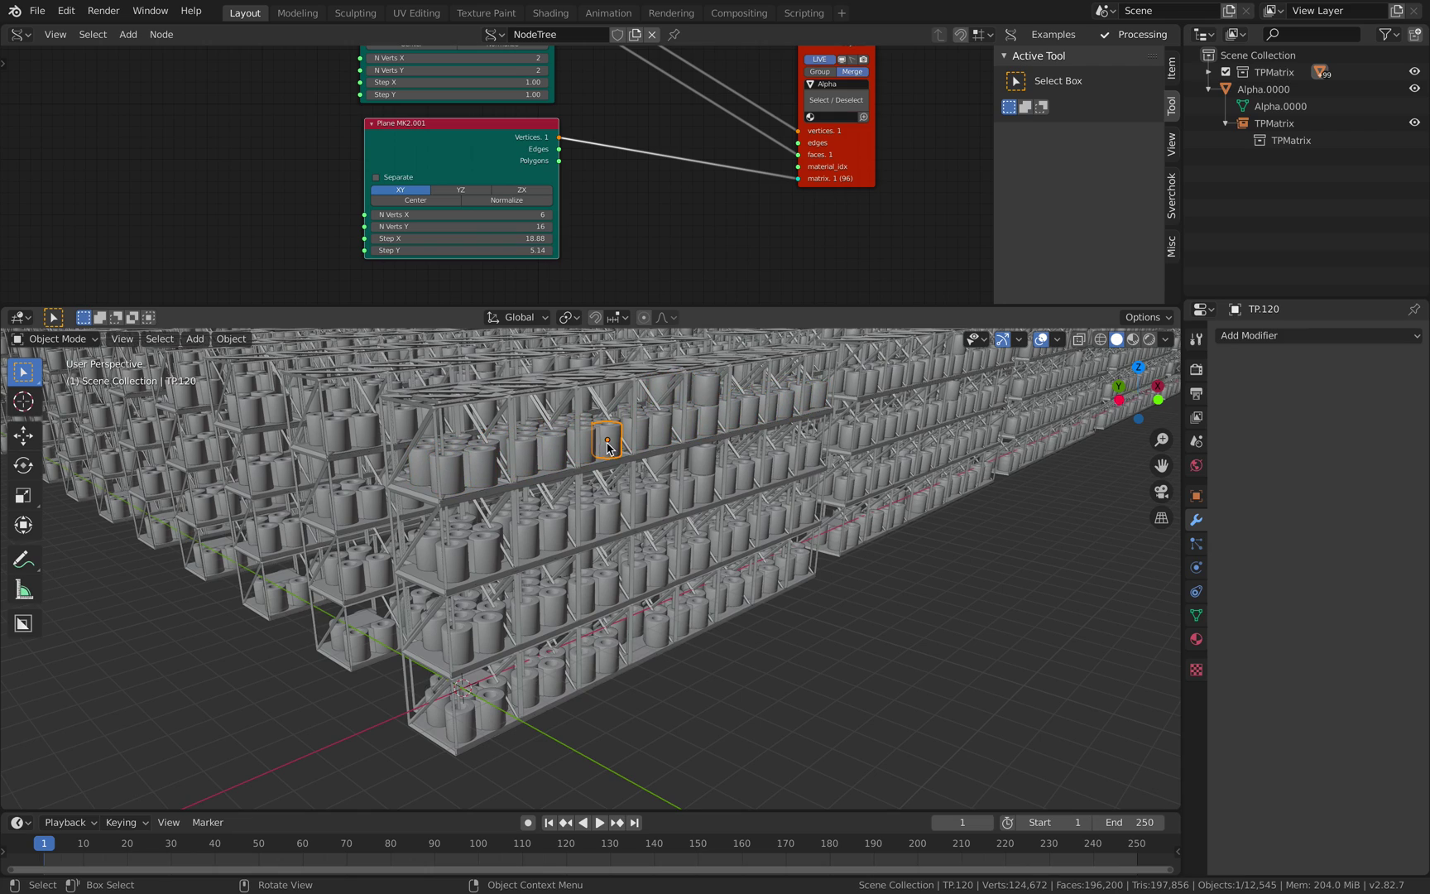
{"action": "middle_click_drag", "start_coordinate": [535, 442], "coordinate": [463, 459]}
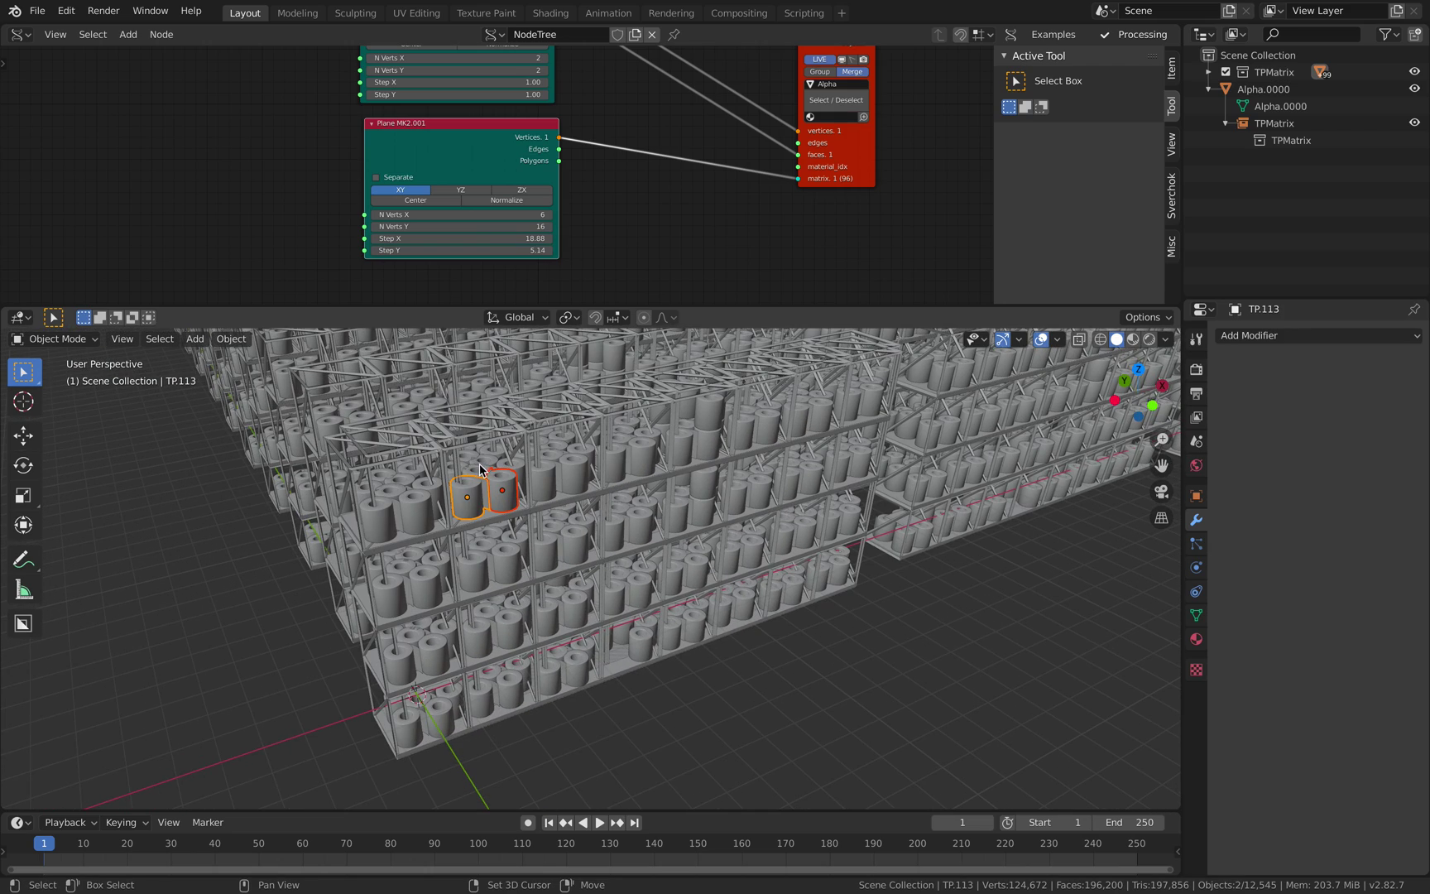
{"action": "scroll", "coordinate": [480, 467], "scroll_direction": "up", "scroll_amount": 3}
{"action": "left_click", "coordinate": [417, 409], "text": "shift"}
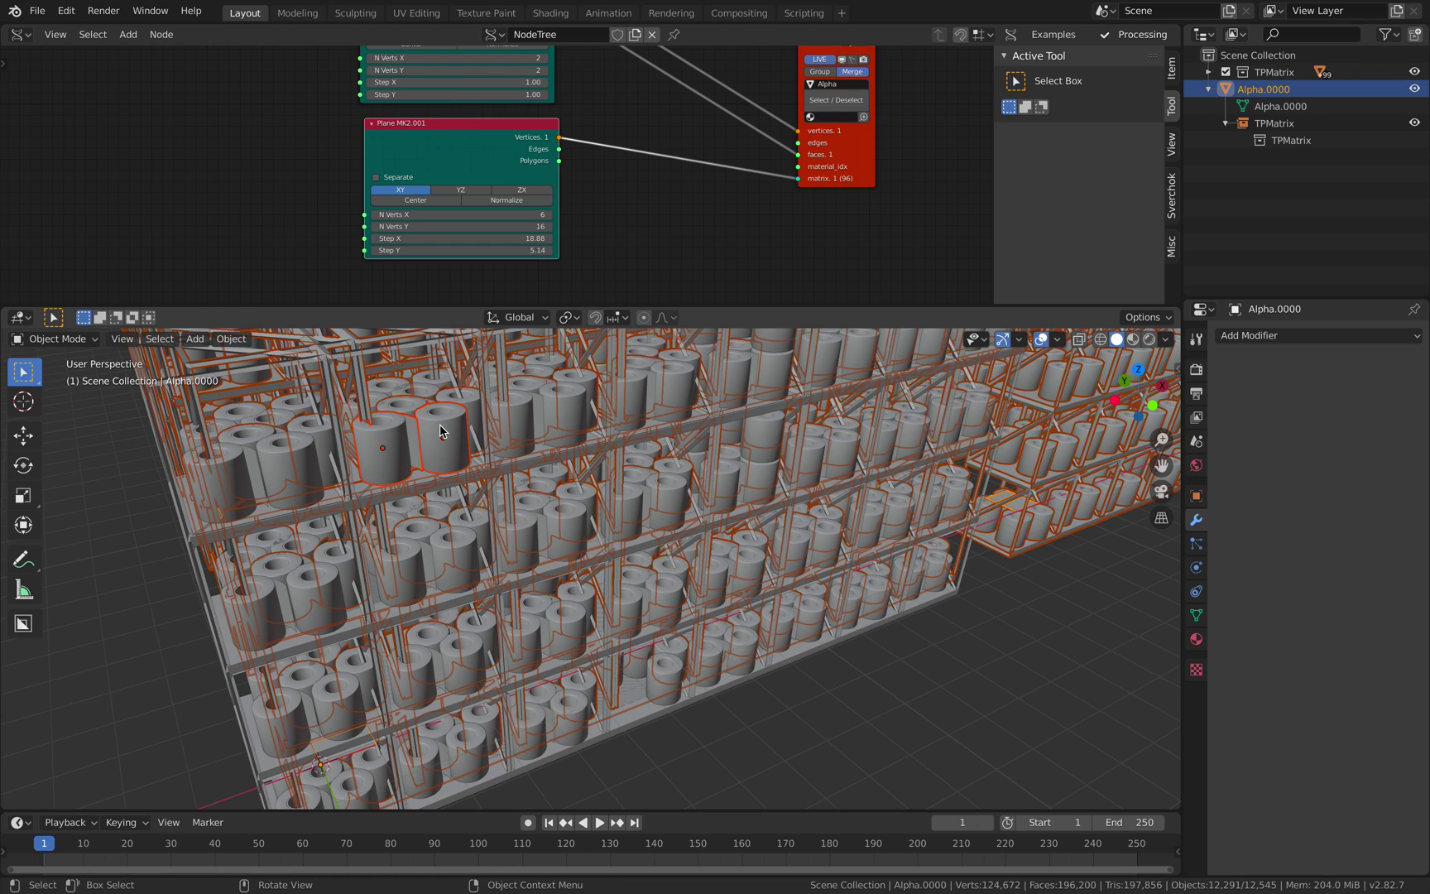
{"action": "left_click", "coordinate": [441, 431]}
{"action": "key", "text": "g"}
{"action": "key", "text": "x"}
{"action": "left_click", "coordinate": [444, 414]}
Duplicate that roll upward along Z and nudge the copy so it stacks on the rolls below.
{"action": "key", "text": "shift+d"}
{"action": "key", "text": "z"}
{"action": "left_click", "coordinate": [484, 410]}
{"action": "key", "text": "g"}
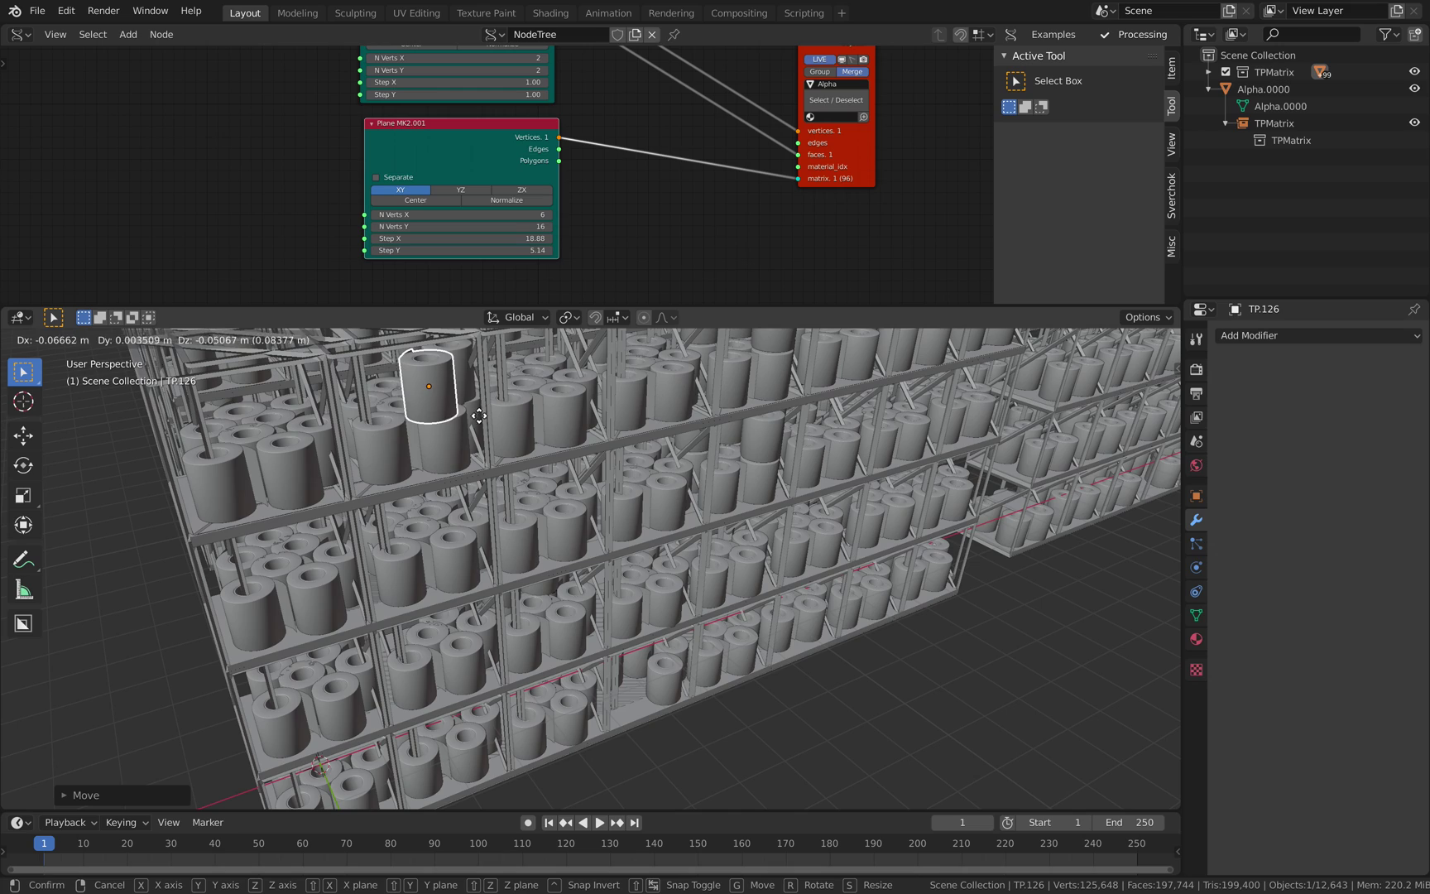
{"action": "left_click", "coordinate": [464, 414]}
{"action": "scroll", "coordinate": [530, 438], "scroll_direction": "down", "scroll_amount": 3}
{"action": "middle_click_drag", "start_coordinate": [646, 497], "coordinate": [831, 524]}
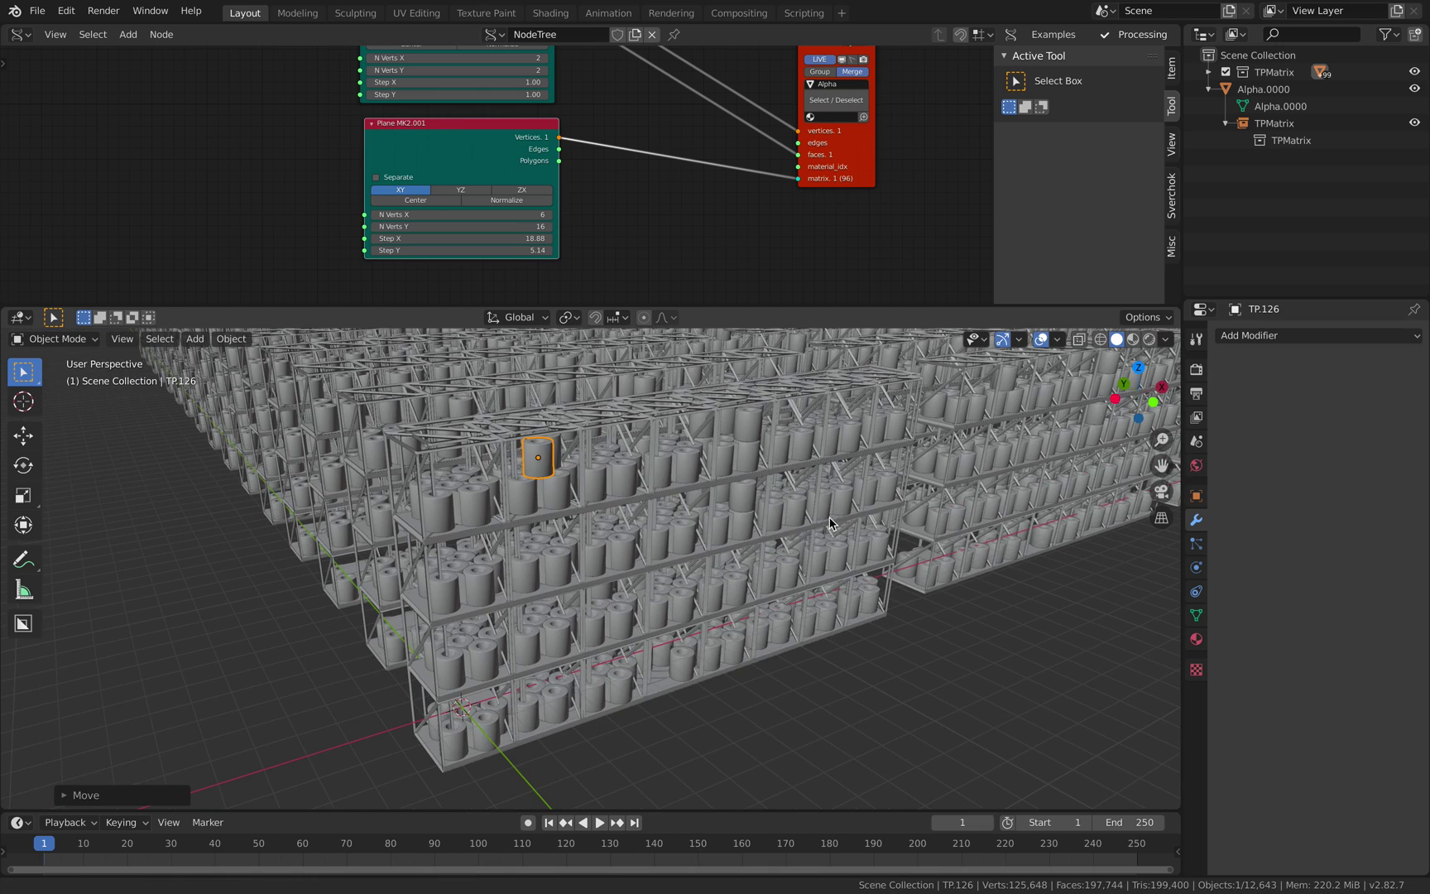
Turn on Cavity in the viewport's solid shading options.
{"action": "left_click", "coordinate": [1166, 339]}
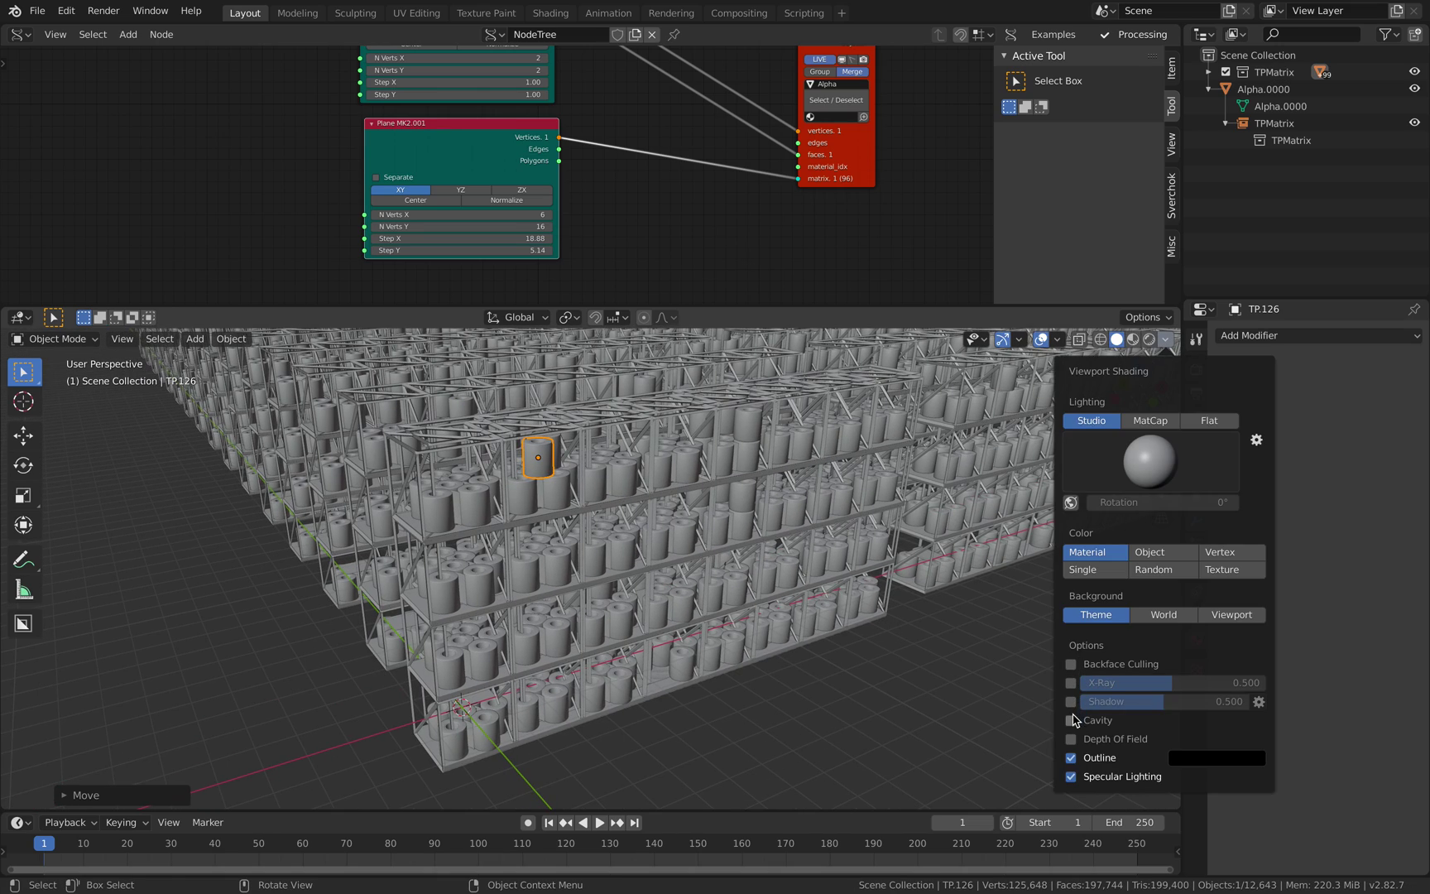
{"action": "left_click", "coordinate": [1073, 716]}
{"action": "mouse_move", "coordinate": [911, 689]}
{"action": "middle_mouse_down"}
{"action": "mouse_move", "coordinate": [918, 668]}
{"action": "mouse_move", "coordinate": [977, 641]}
{"action": "middle_mouse_up"}
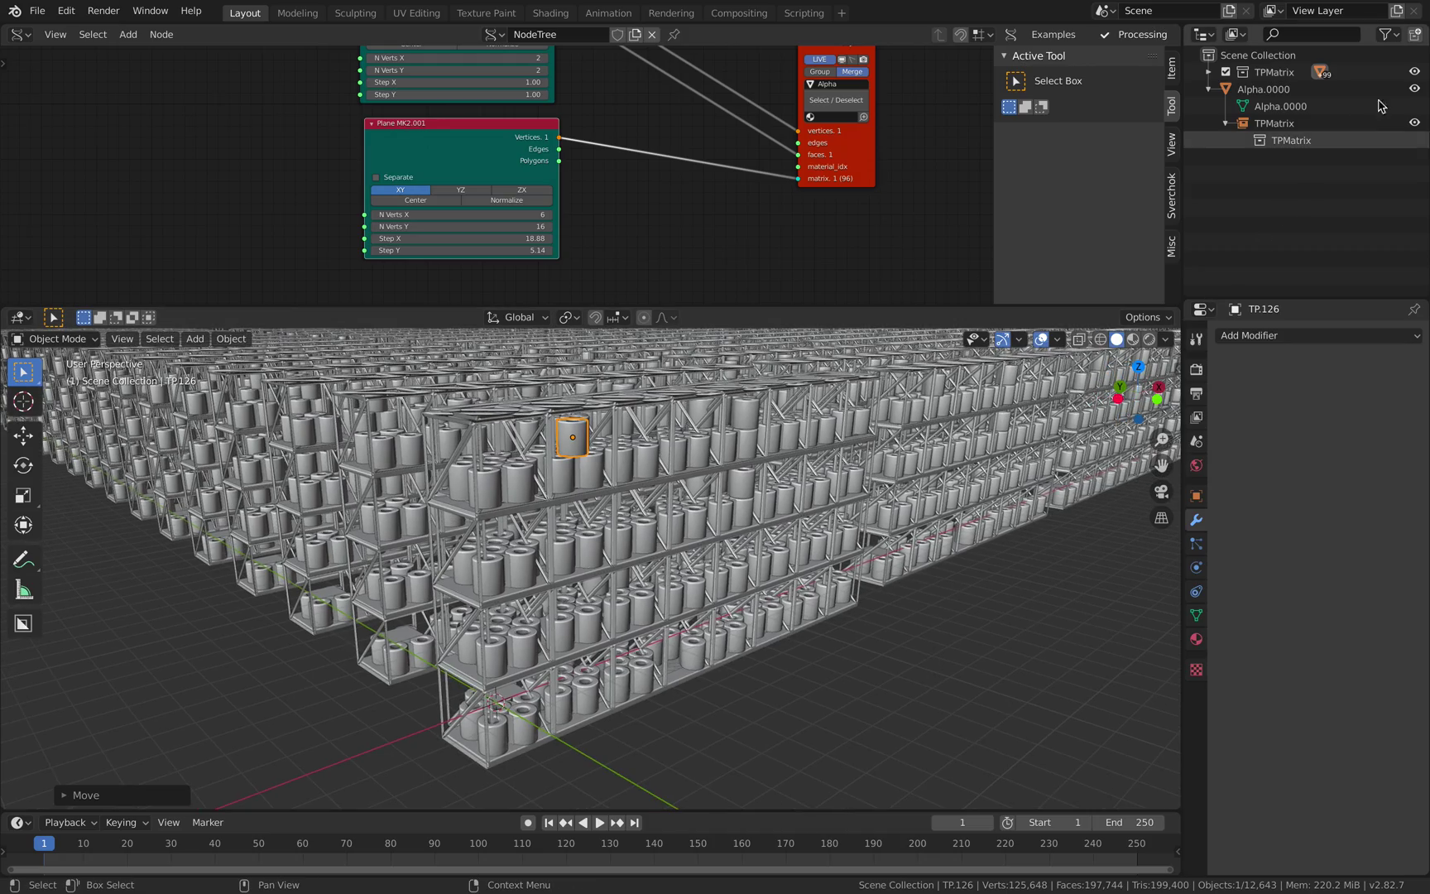
Hide the TPMatrix source collection and inspect the instanced shelf aisles from a low end-on view.
{"action": "left_click", "coordinate": [1414, 72]}
{"action": "middle_click_drag", "start_coordinate": [820, 547], "coordinate": [852, 595]}
{"action": "scroll", "coordinate": [853, 596], "scroll_direction": "up", "scroll_amount": 3}
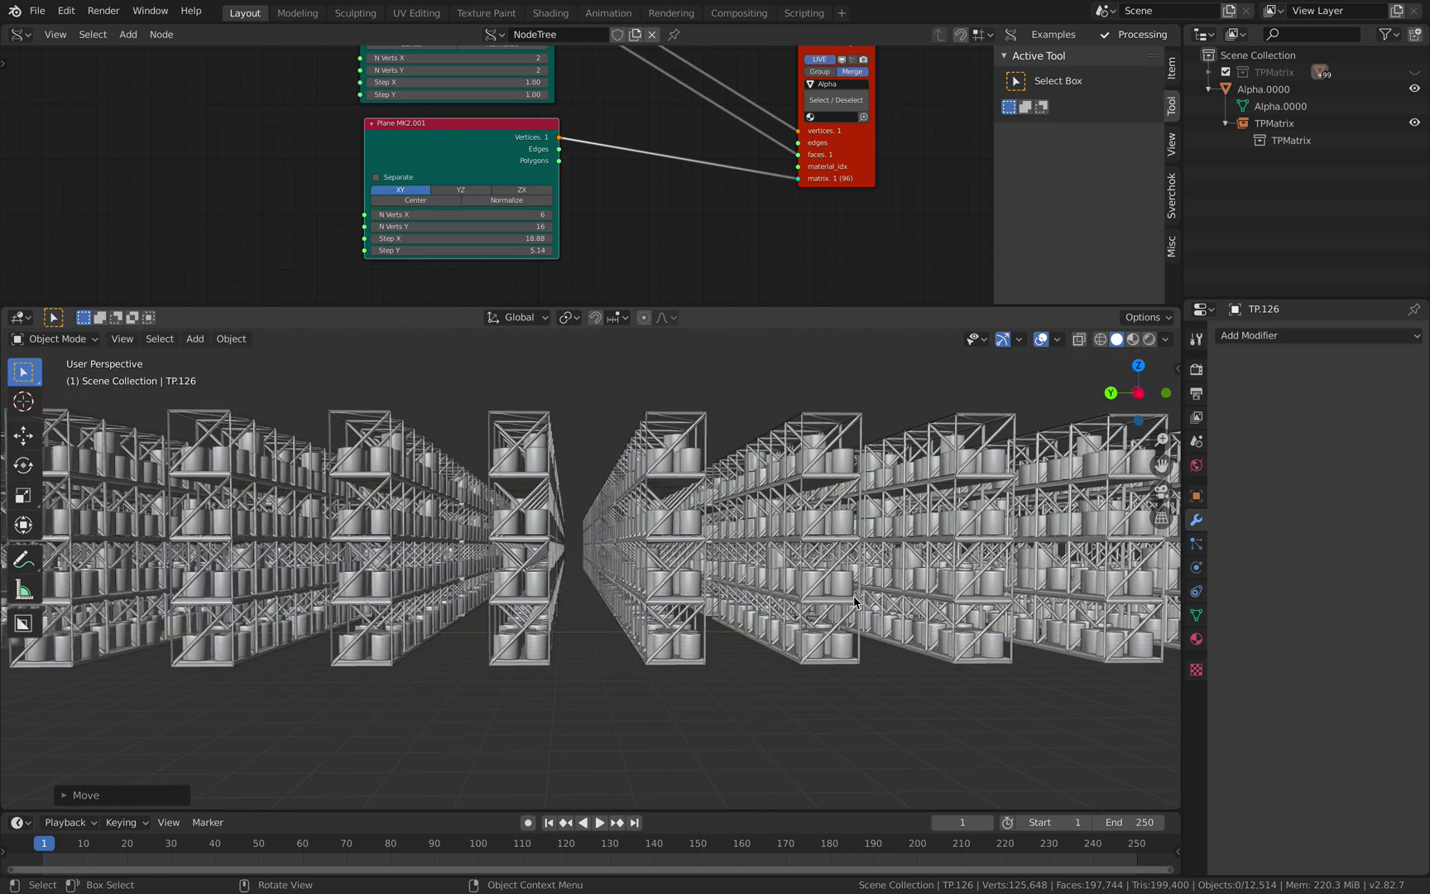
{"action": "scroll", "coordinate": [613, 606], "scroll_direction": "down", "scroll_amount": 2}
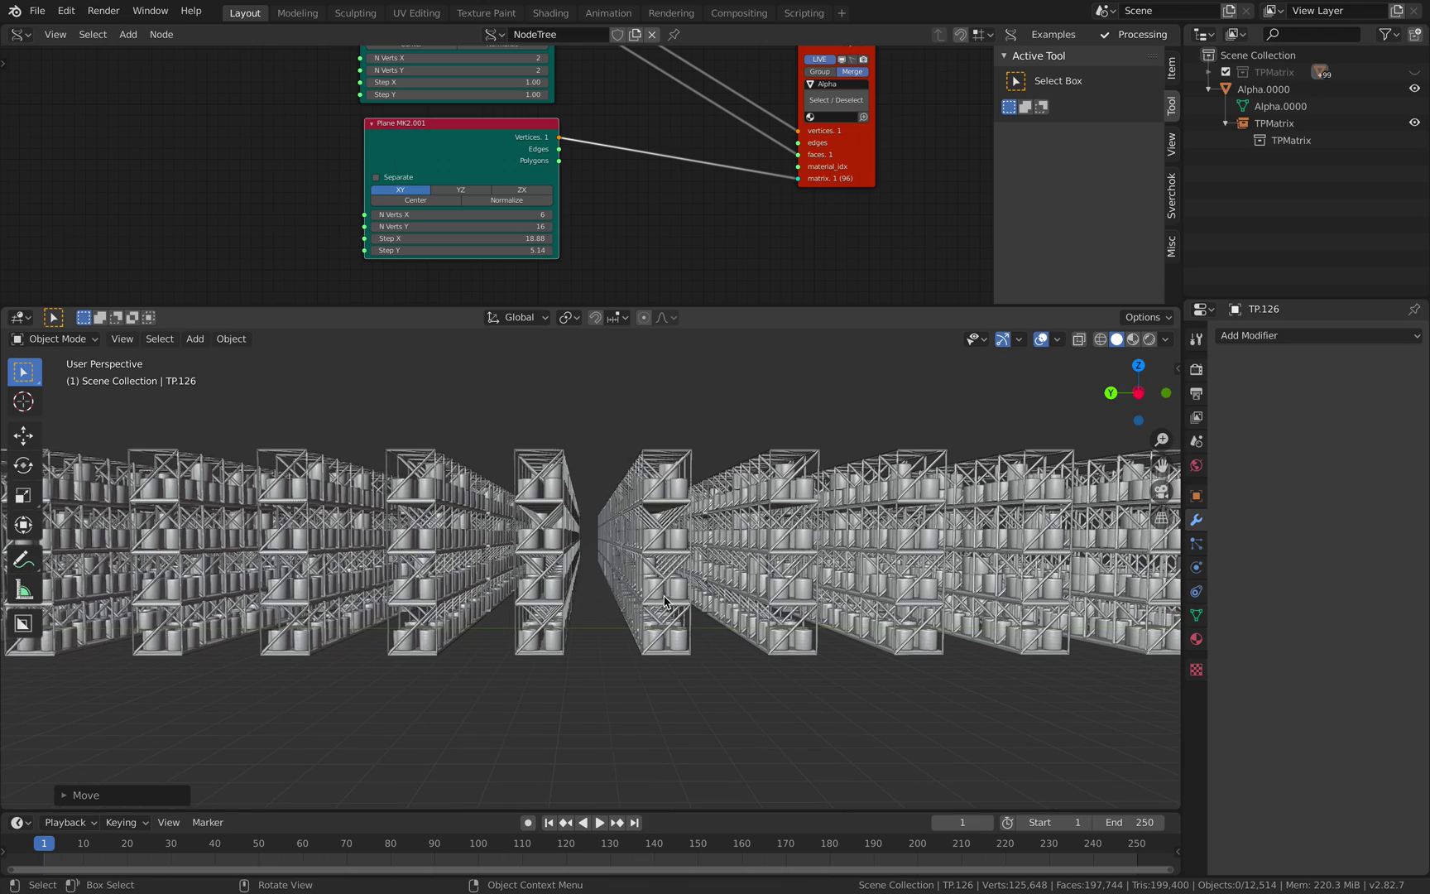
{"action": "scroll", "coordinate": [725, 592], "scroll_direction": "up", "scroll_amount": 5}
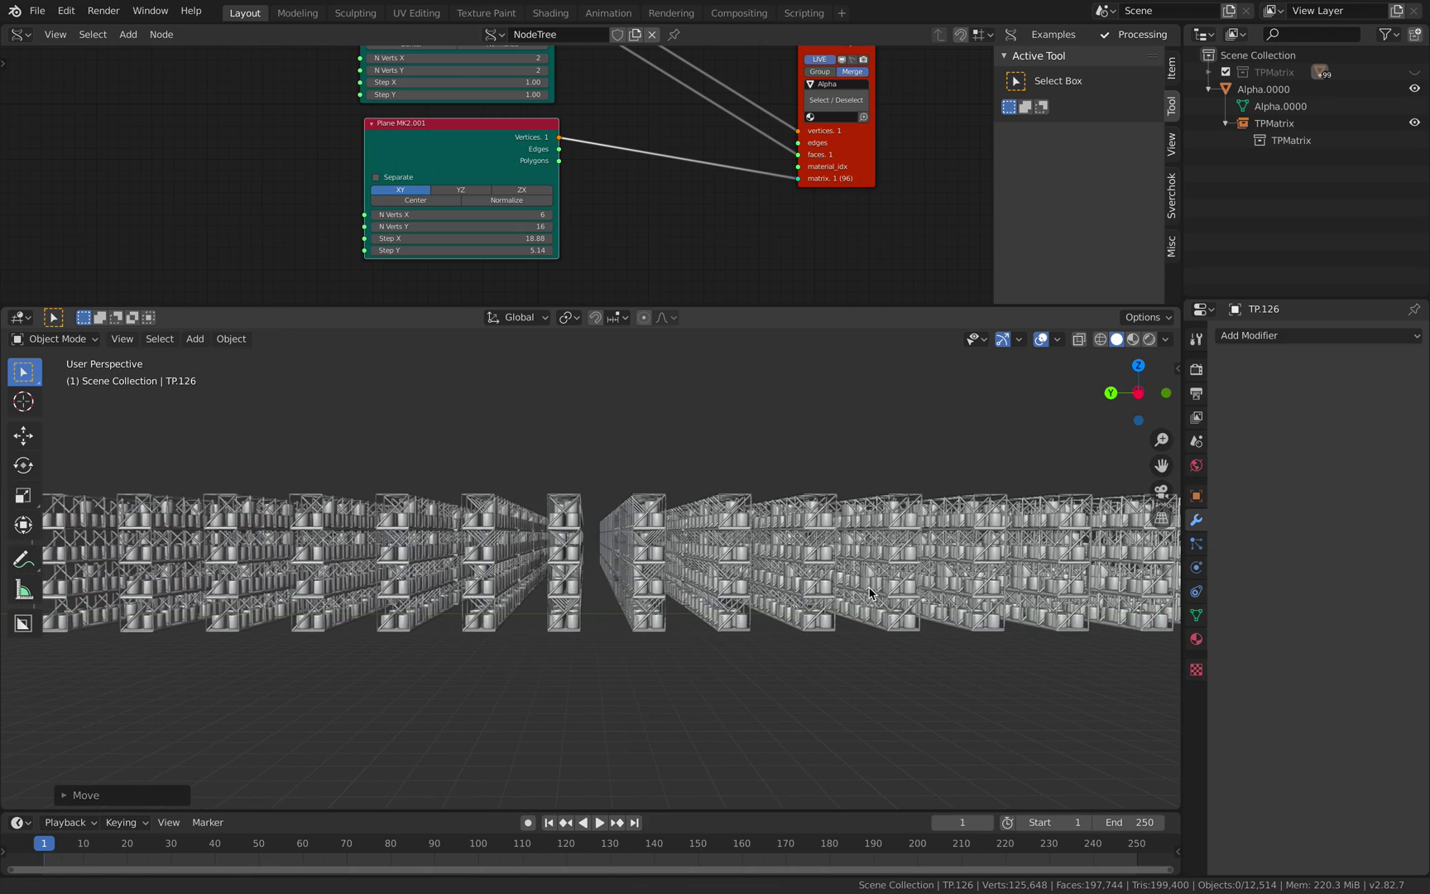
{"action": "scroll", "coordinate": [823, 611], "scroll_direction": "down", "scroll_amount": 3}
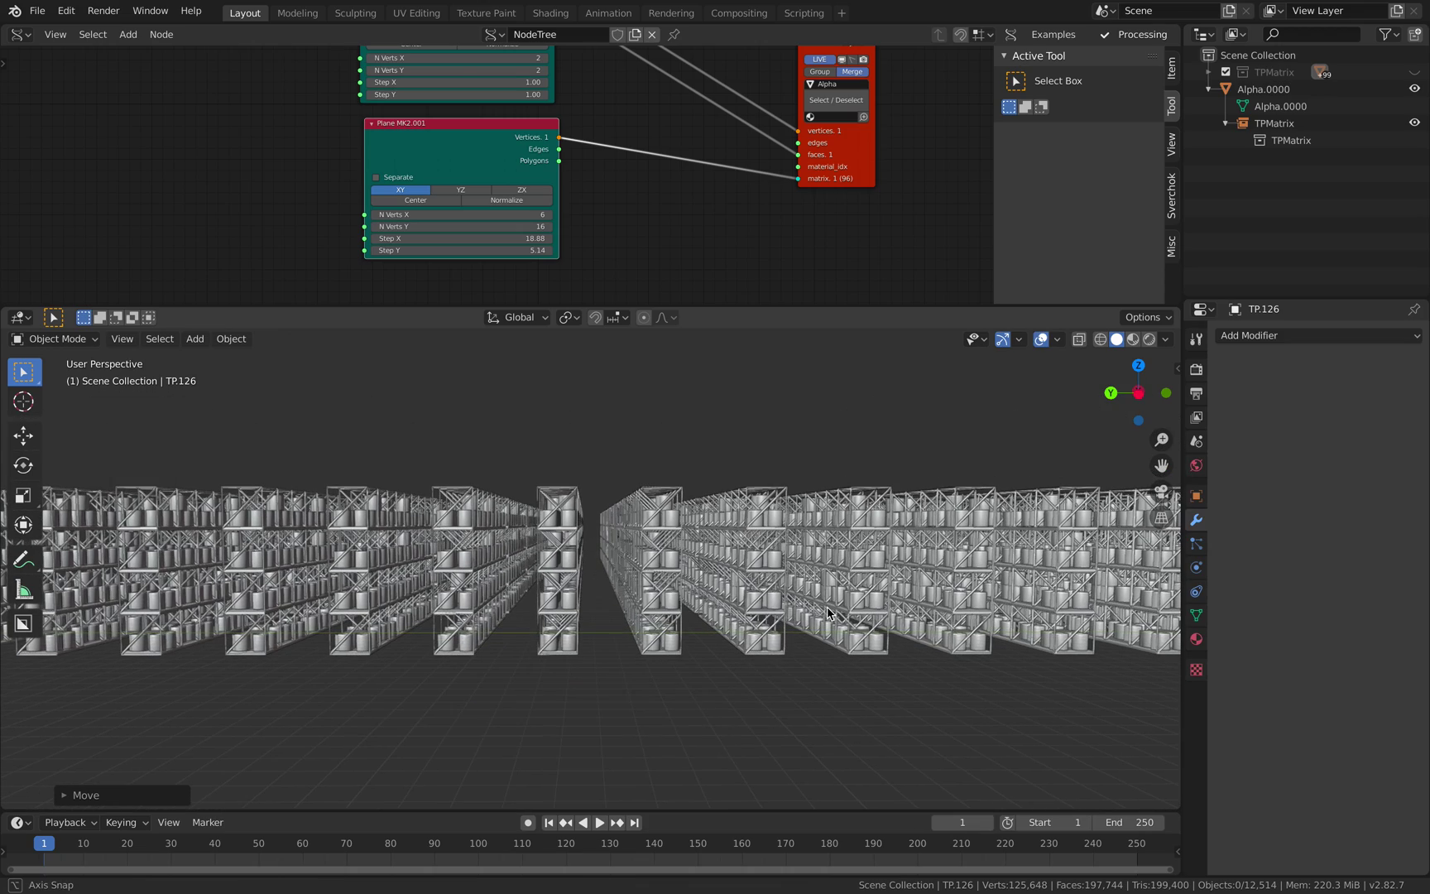
Collapse the node editor's sidebar and spread the BV Alpha and Plane MK2.001 nodes further apart.
{"action": "left_click_drag", "start_coordinate": [994, 248], "coordinate": [1214, 240]}
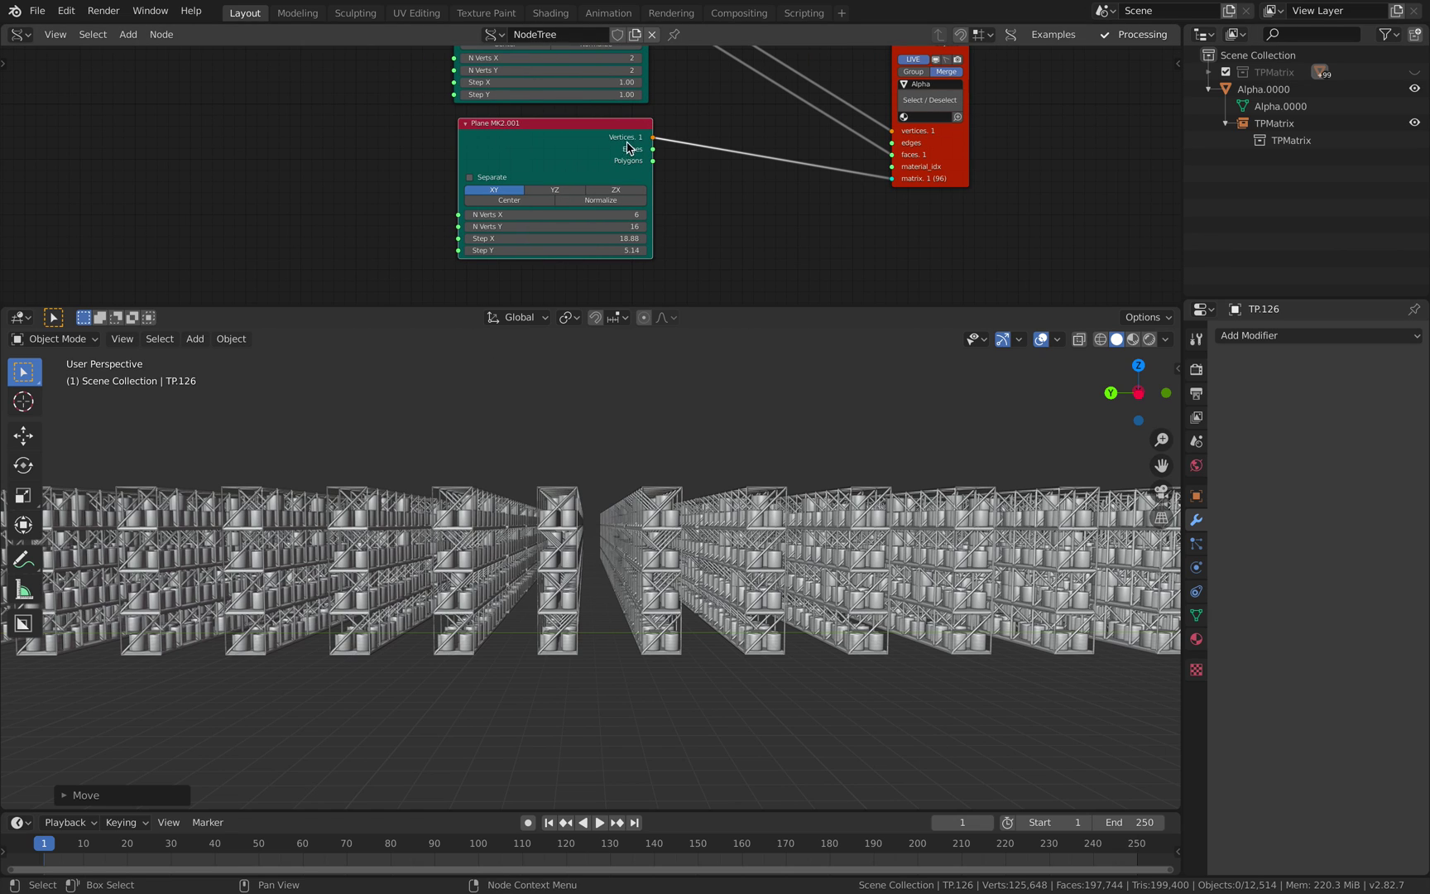
{"action": "key", "text": "ctrl+z"}
{"action": "left_click_drag", "start_coordinate": [902, 174], "coordinate": [967, 114]}
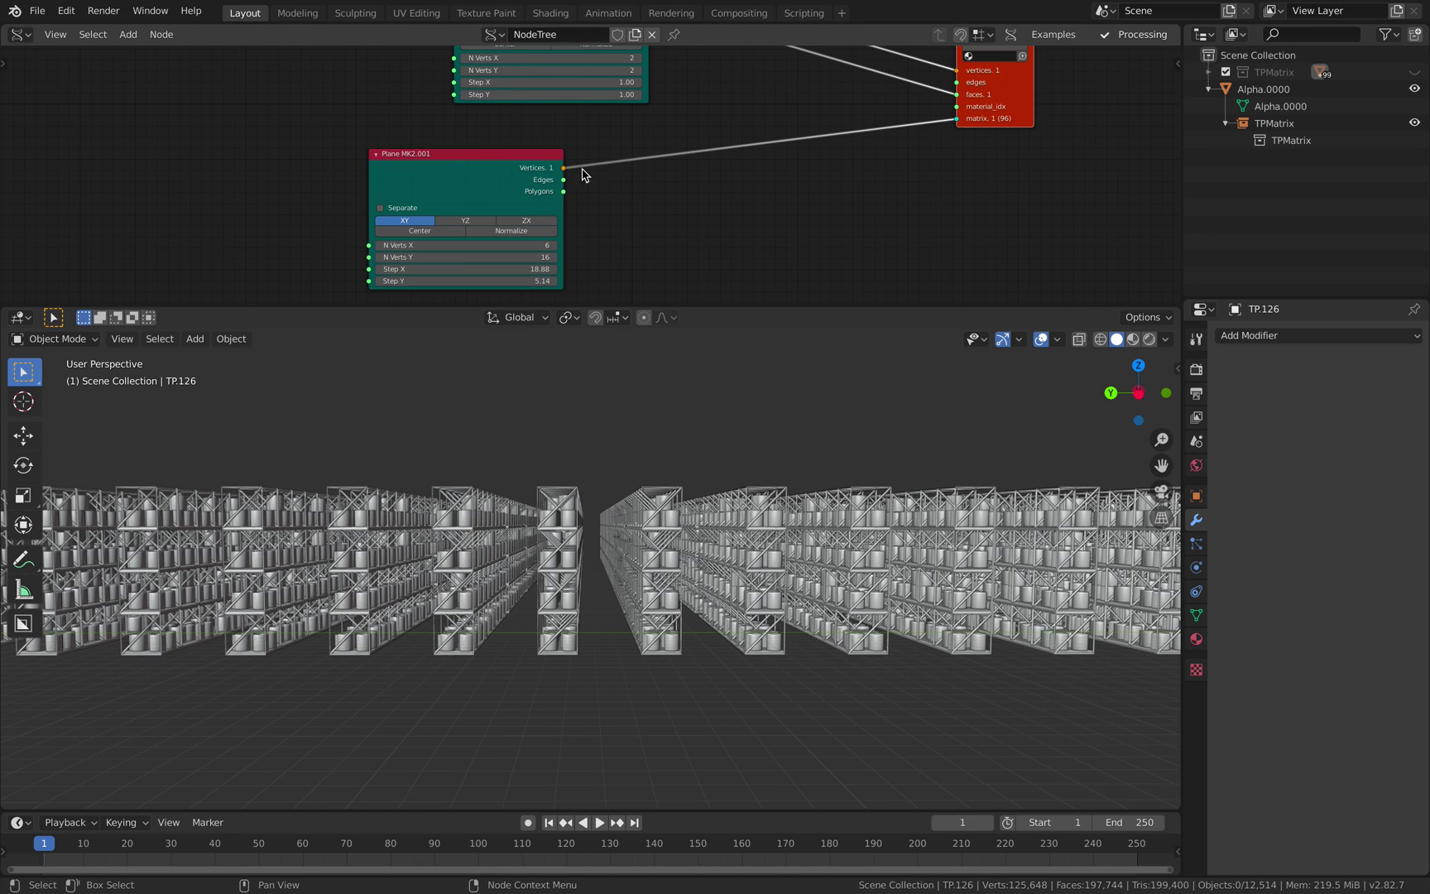
{"action": "left_click_drag", "start_coordinate": [518, 167], "coordinate": [630, 173]}
{"action": "middle_click_drag", "start_coordinate": [630, 173], "coordinate": [570, 232]}
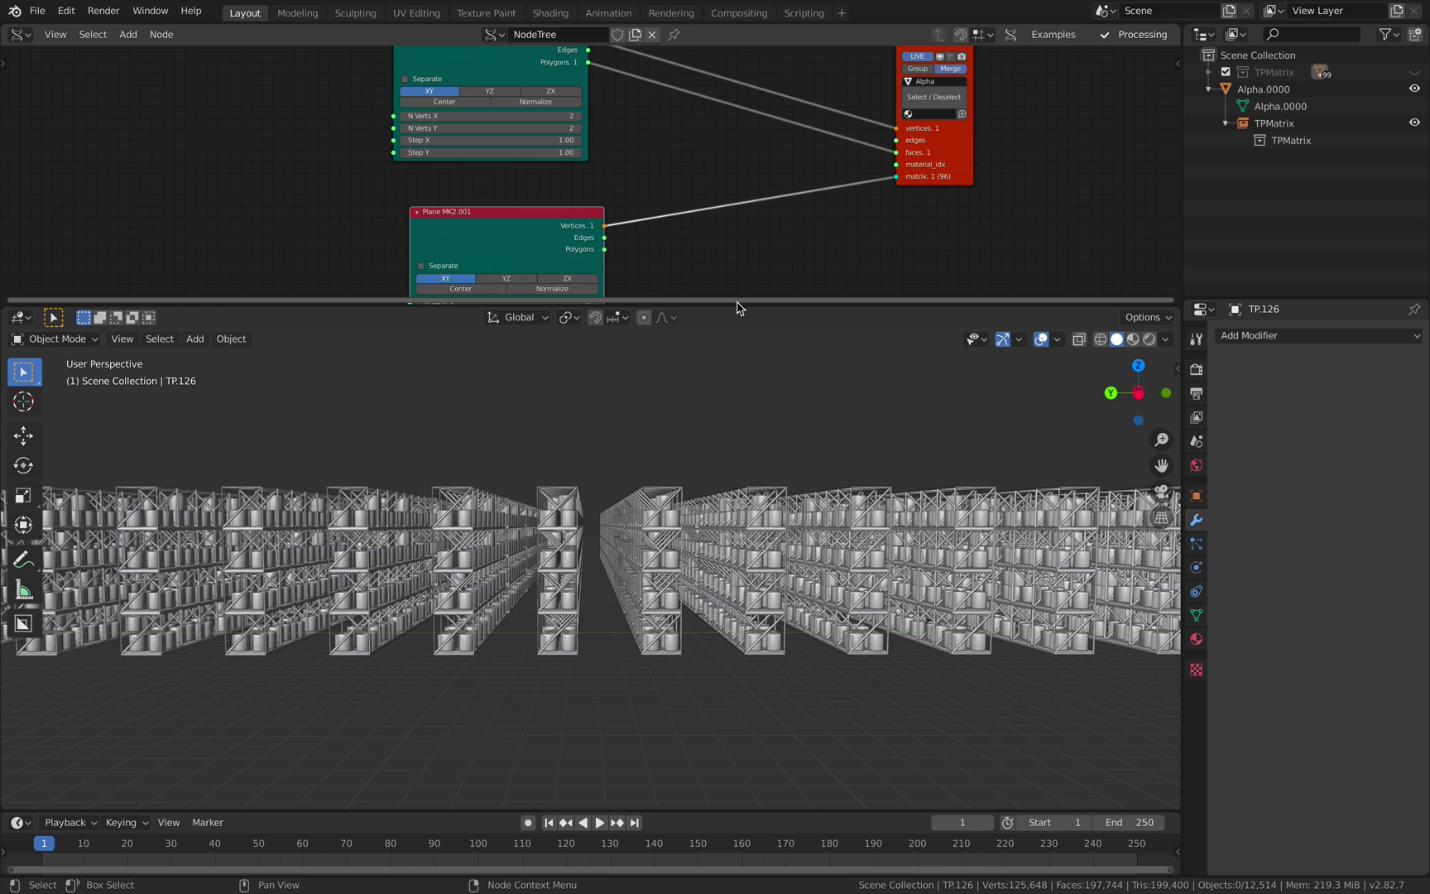
Enlarge the node editor area and tidy the positions of the BV Alpha and Plane MK2.001 nodes.
{"action": "left_click_drag", "start_coordinate": [738, 304], "coordinate": [745, 349]}
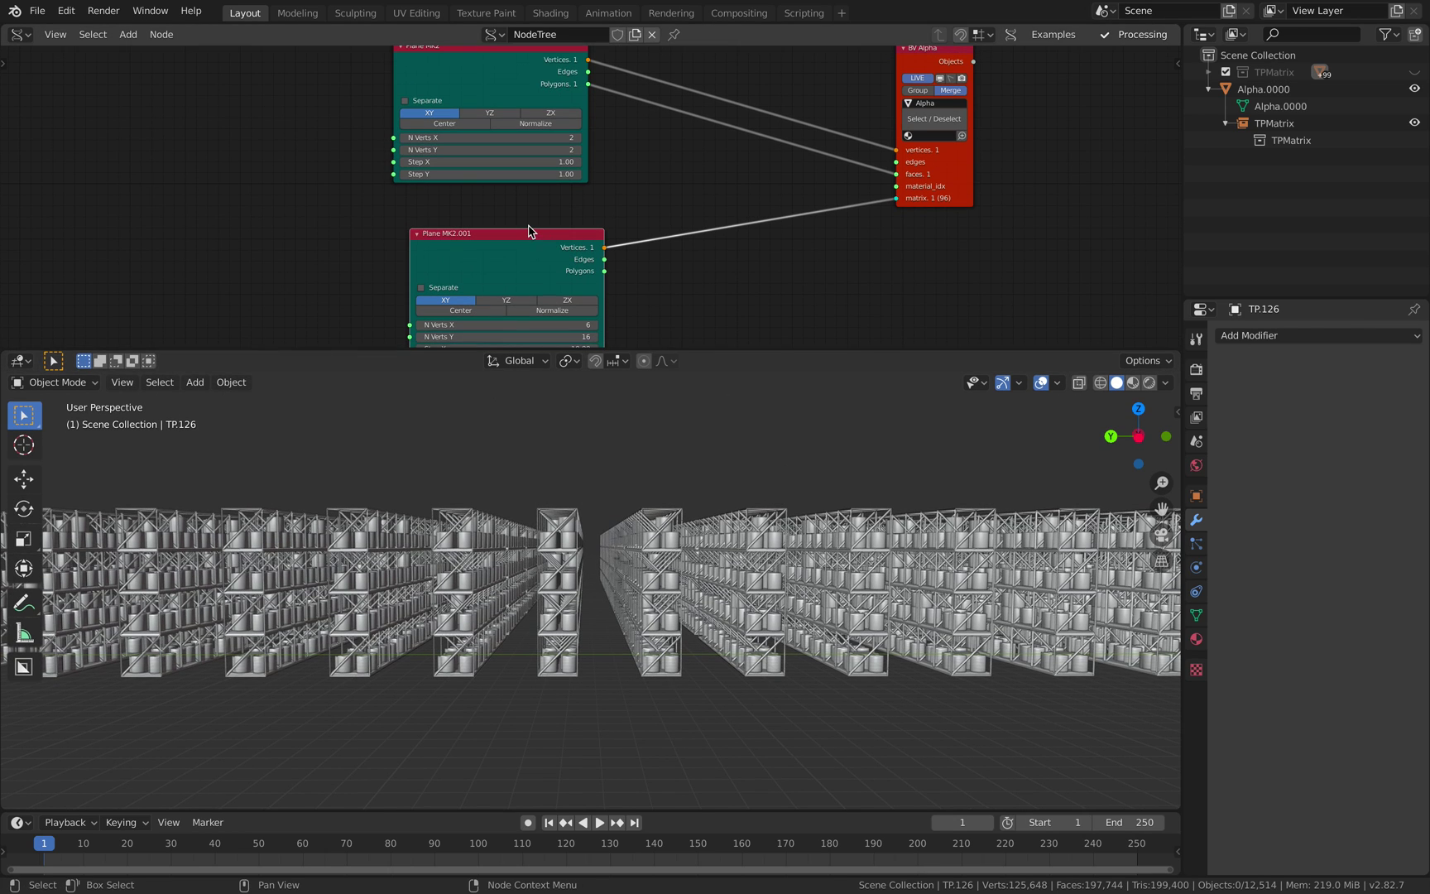
{"action": "left_click_drag", "start_coordinate": [946, 190], "coordinate": [955, 182]}
{"action": "left_click_drag", "start_coordinate": [560, 240], "coordinate": [562, 217]}
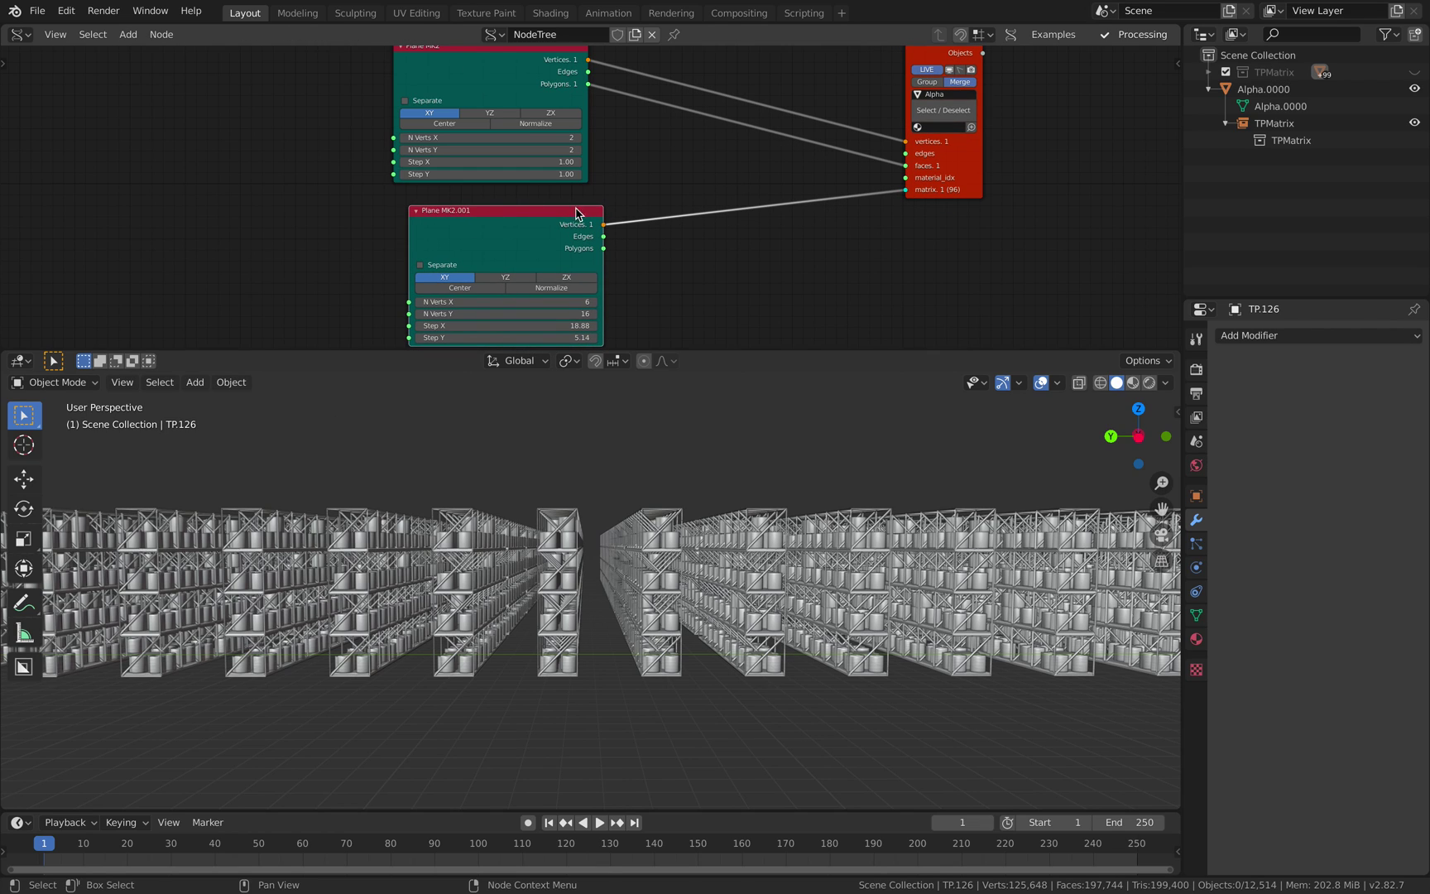
{"action": "middle_click_drag", "start_coordinate": [635, 463], "coordinate": [624, 484]}
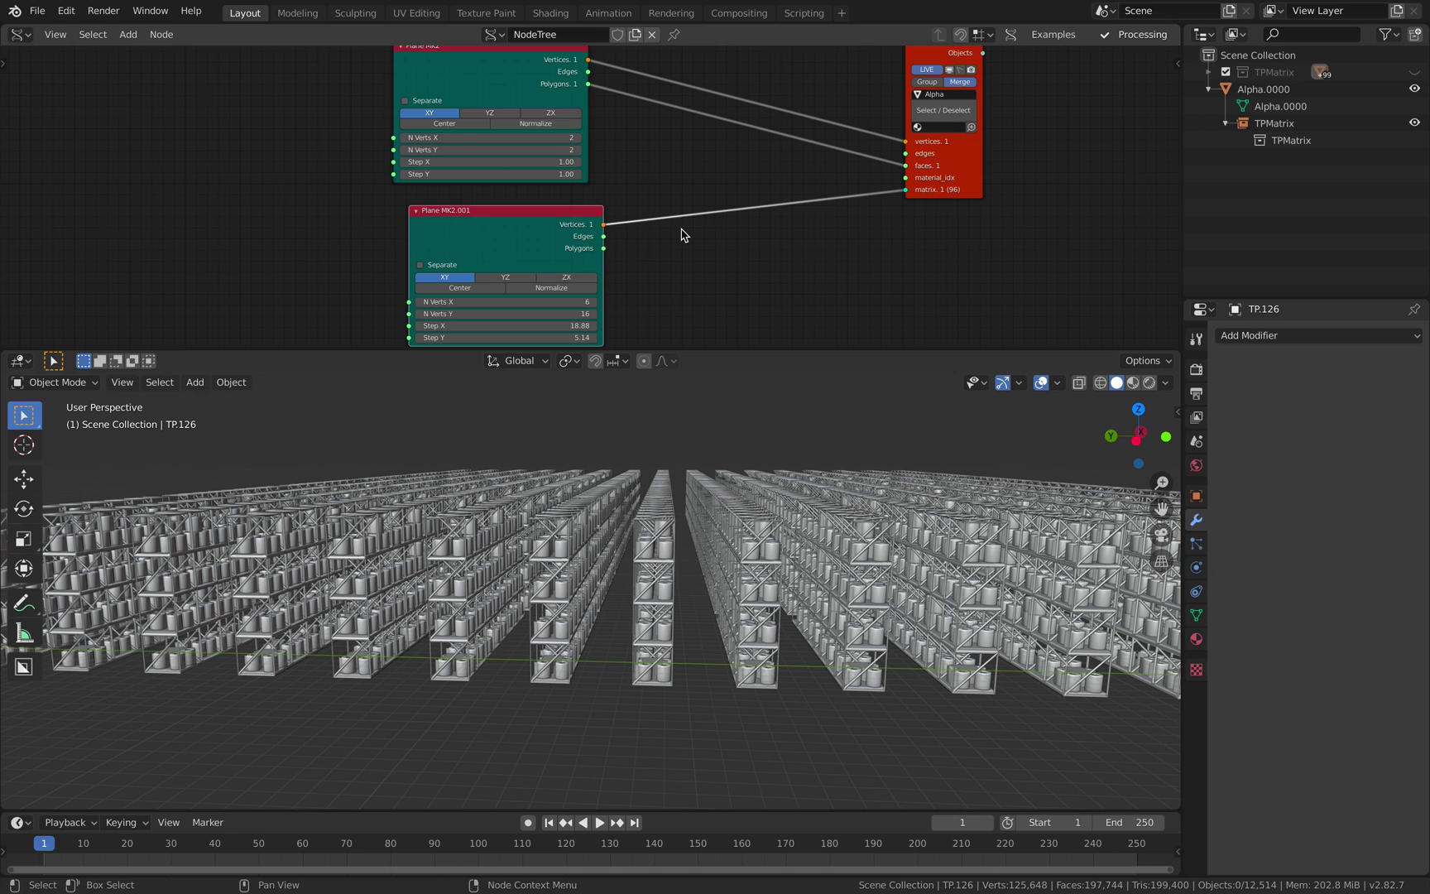
{"action": "middle_click_drag", "start_coordinate": [760, 497], "coordinate": [762, 464]}
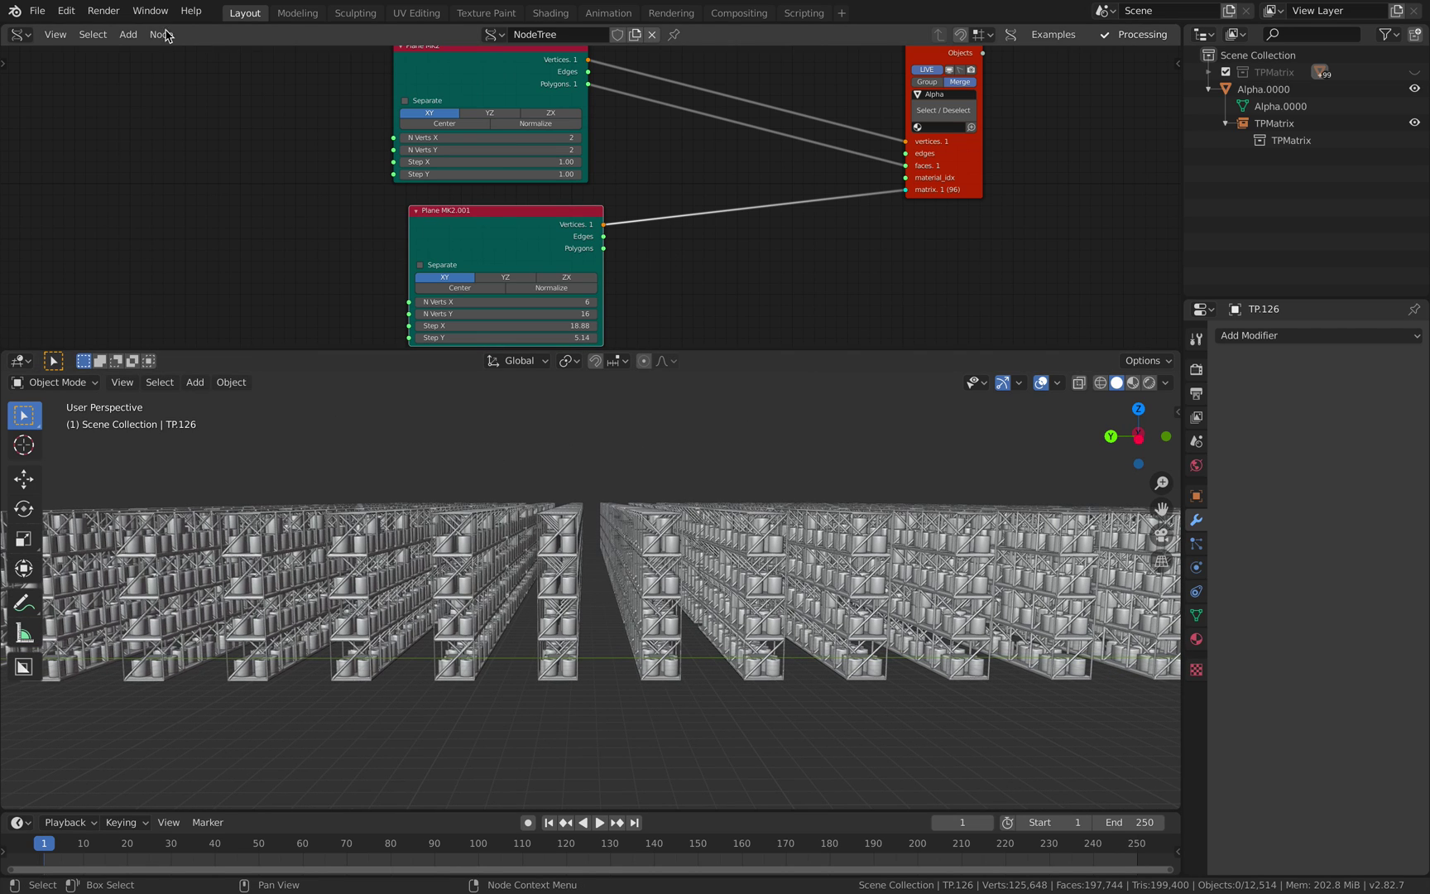
Open the recent file toiletpaper_matrix_003.
{"action": "left_click", "coordinate": [46, 11]}
{"action": "left_click", "coordinate": [42, 15]}
{"action": "left_click", "coordinate": [40, 11]}
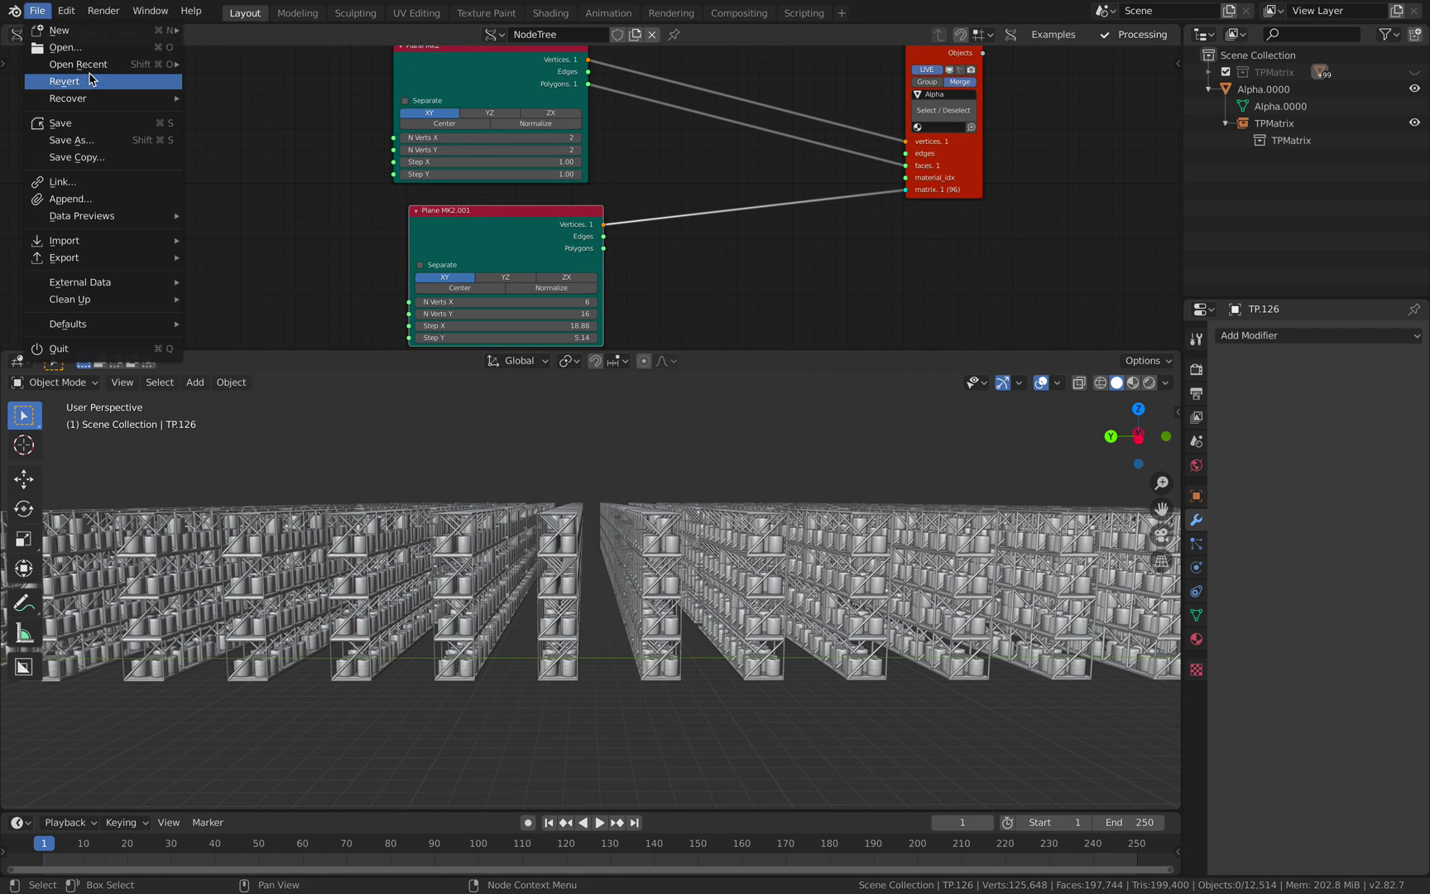
{"action": "mouse_move", "coordinate": [92, 71]}
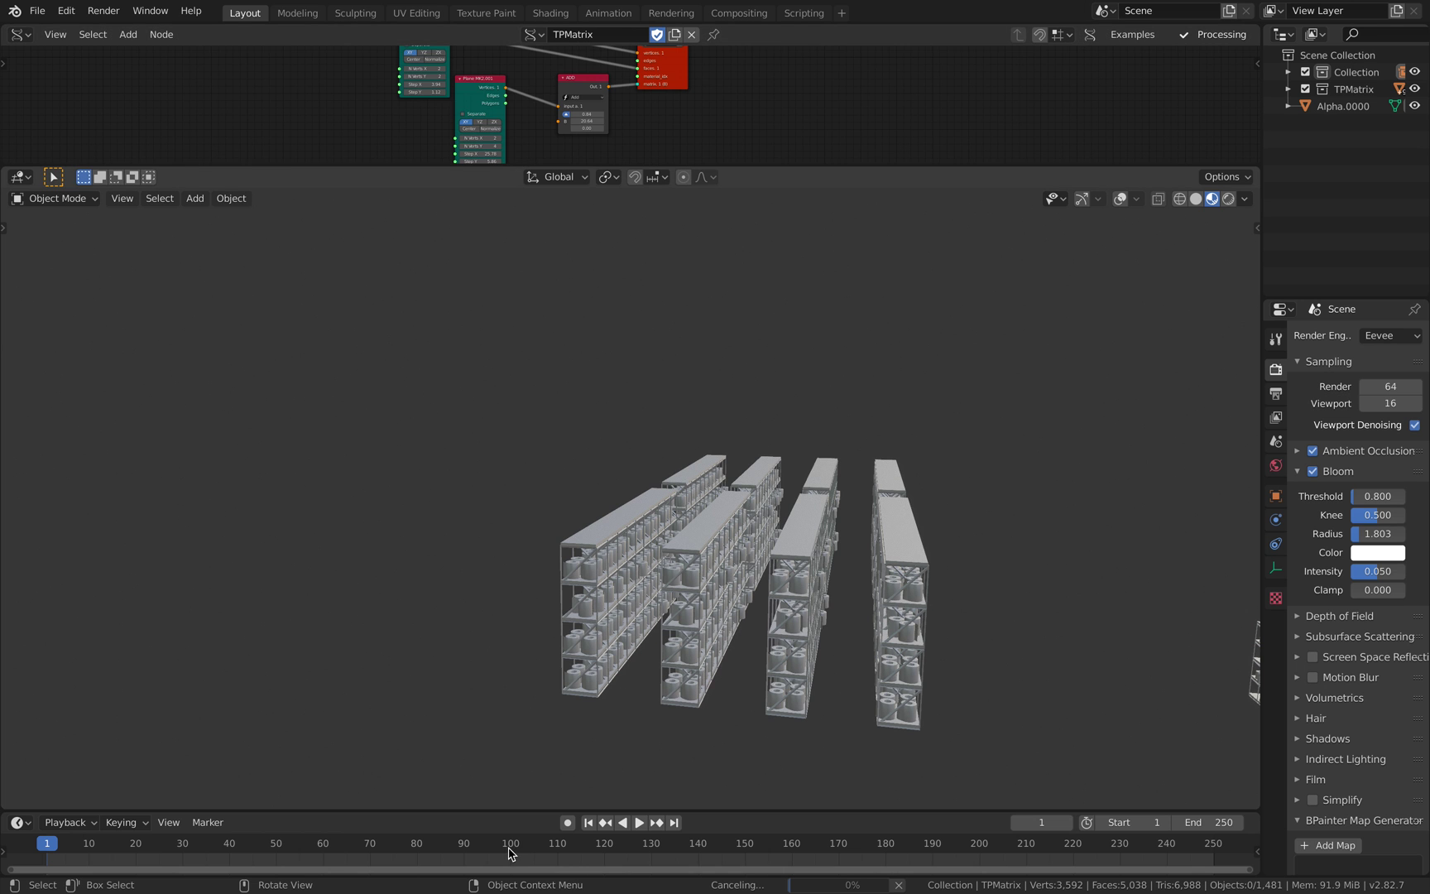
Go to frame 58 and enlarge the node editor to examine the TPMatrix node tree with its ADD node.
{"action": "left_click", "coordinate": [386, 842]}
{"action": "left_click", "coordinate": [316, 834]}
{"action": "left_click_drag", "start_coordinate": [655, 165], "coordinate": [654, 312]}
{"action": "scroll", "coordinate": [616, 215], "scroll_direction": "up", "scroll_amount": 2}
{"action": "left_click_drag", "start_coordinate": [581, 198], "coordinate": [611, 198]}
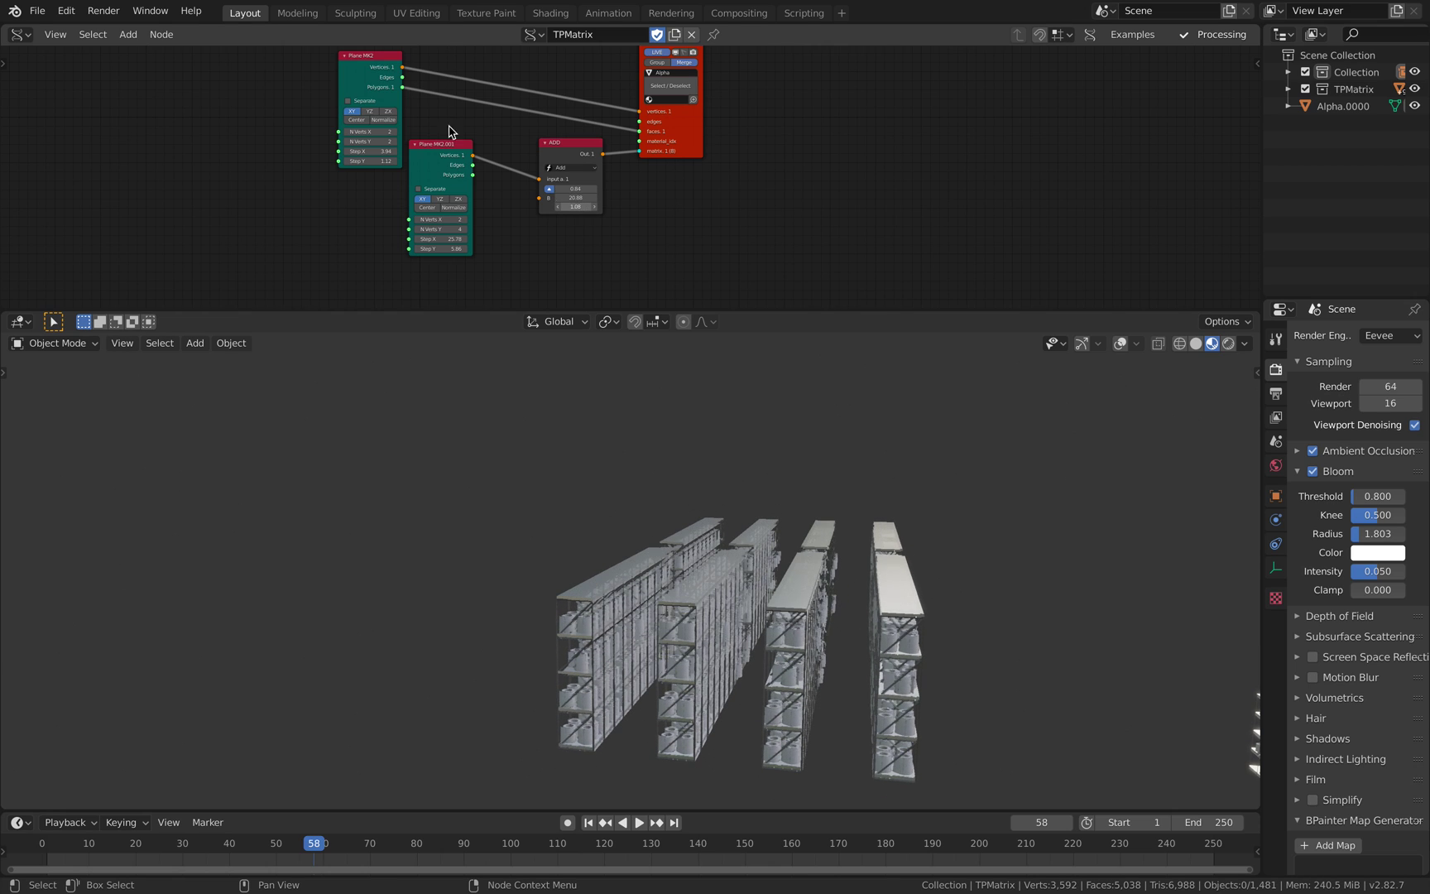
Open toiletpaper_matrix_007.blend from the Desktop without saving the current file, filtering folders out of the file list.
{"action": "left_click", "coordinate": [38, 11]}
{"action": "left_click", "coordinate": [46, 52]}
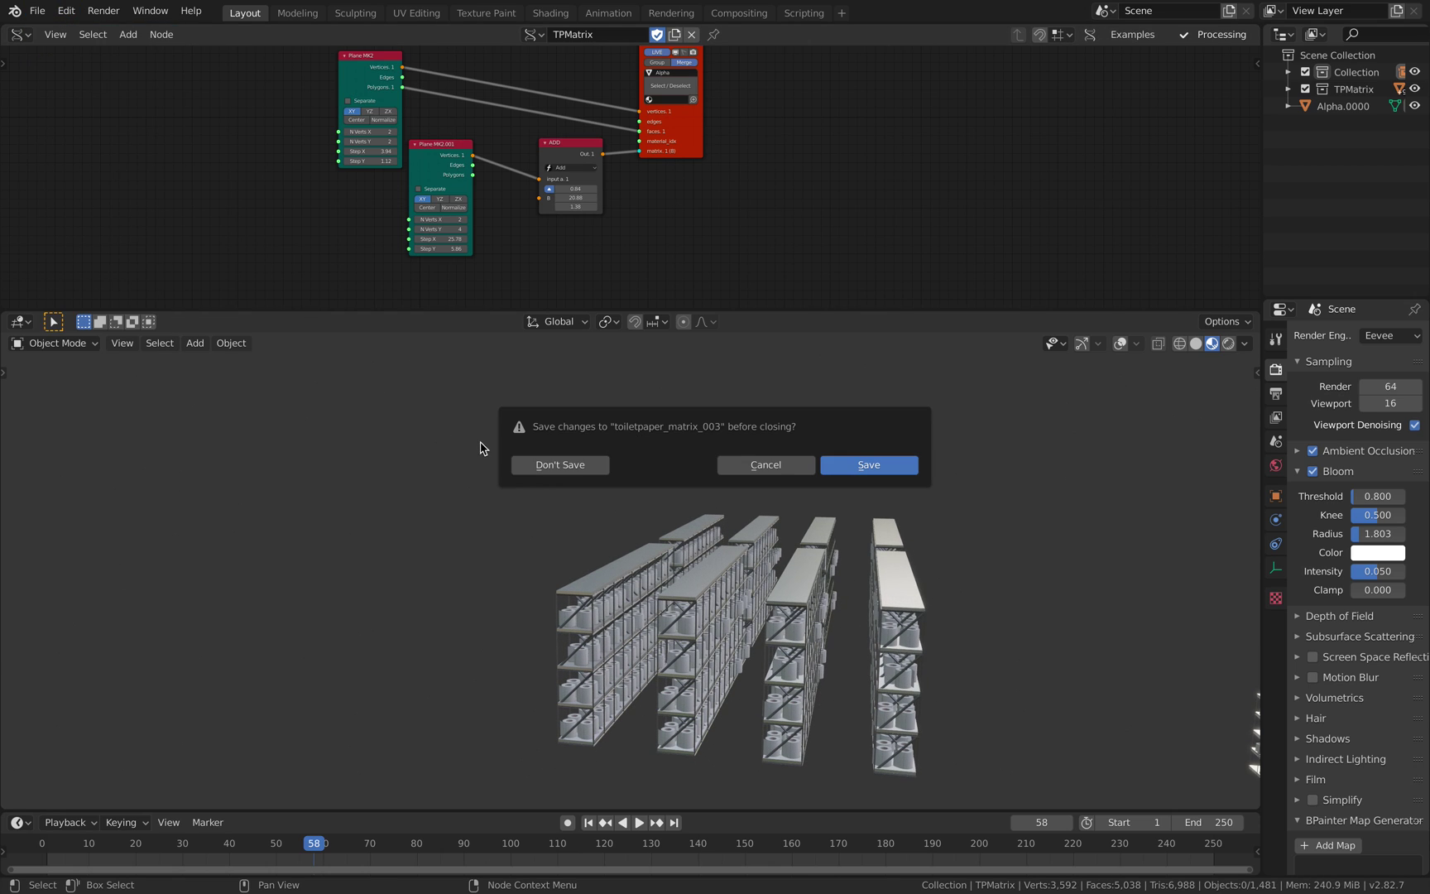
{"action": "left_click", "coordinate": [565, 464]}
{"action": "left_click", "coordinate": [1123, 149]}
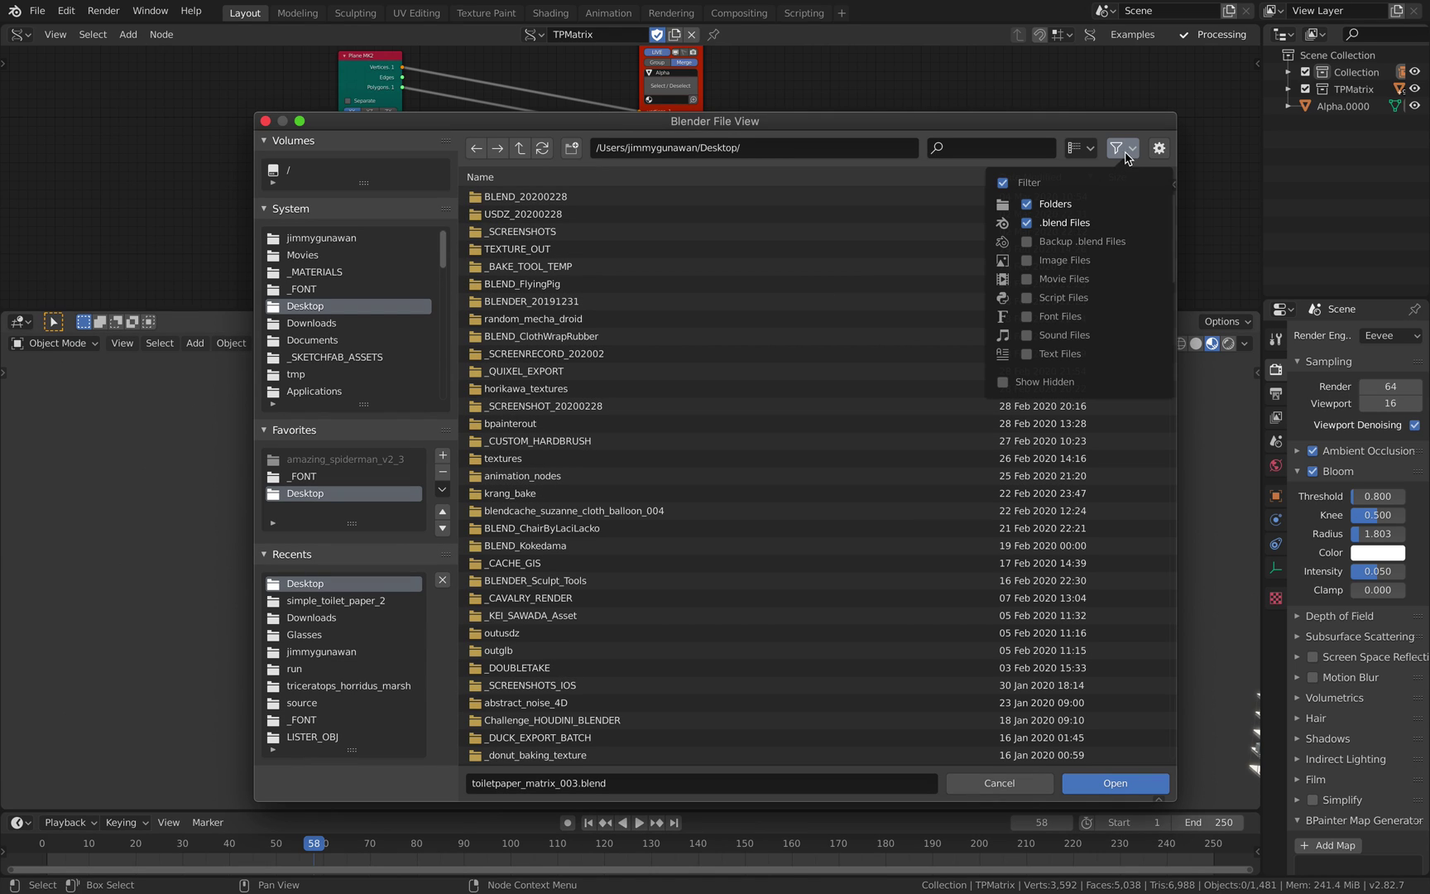
{"action": "left_click", "coordinate": [1055, 204]}
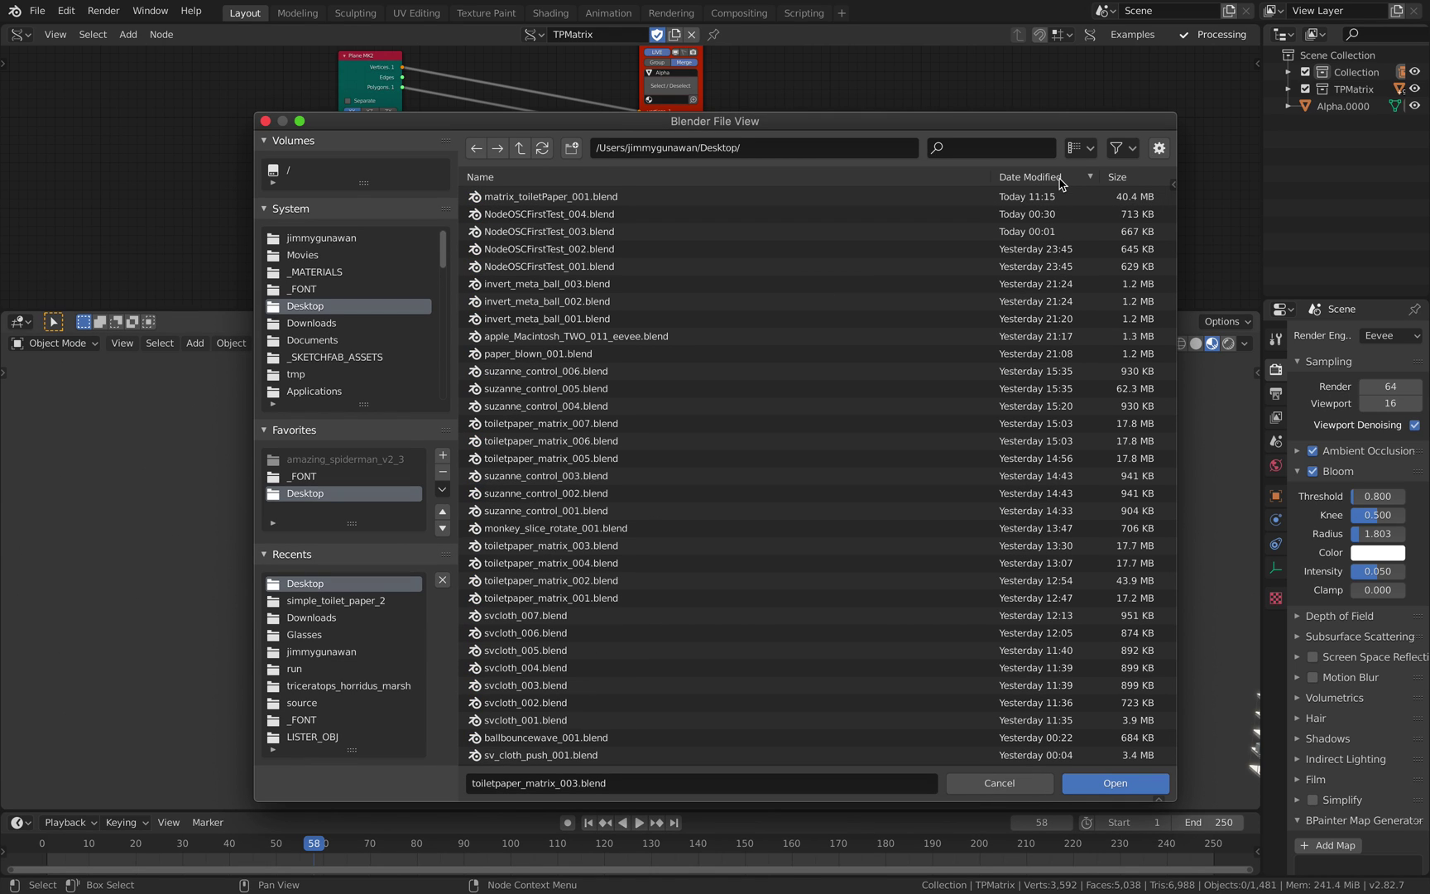
{"action": "left_click", "coordinate": [836, 248]}
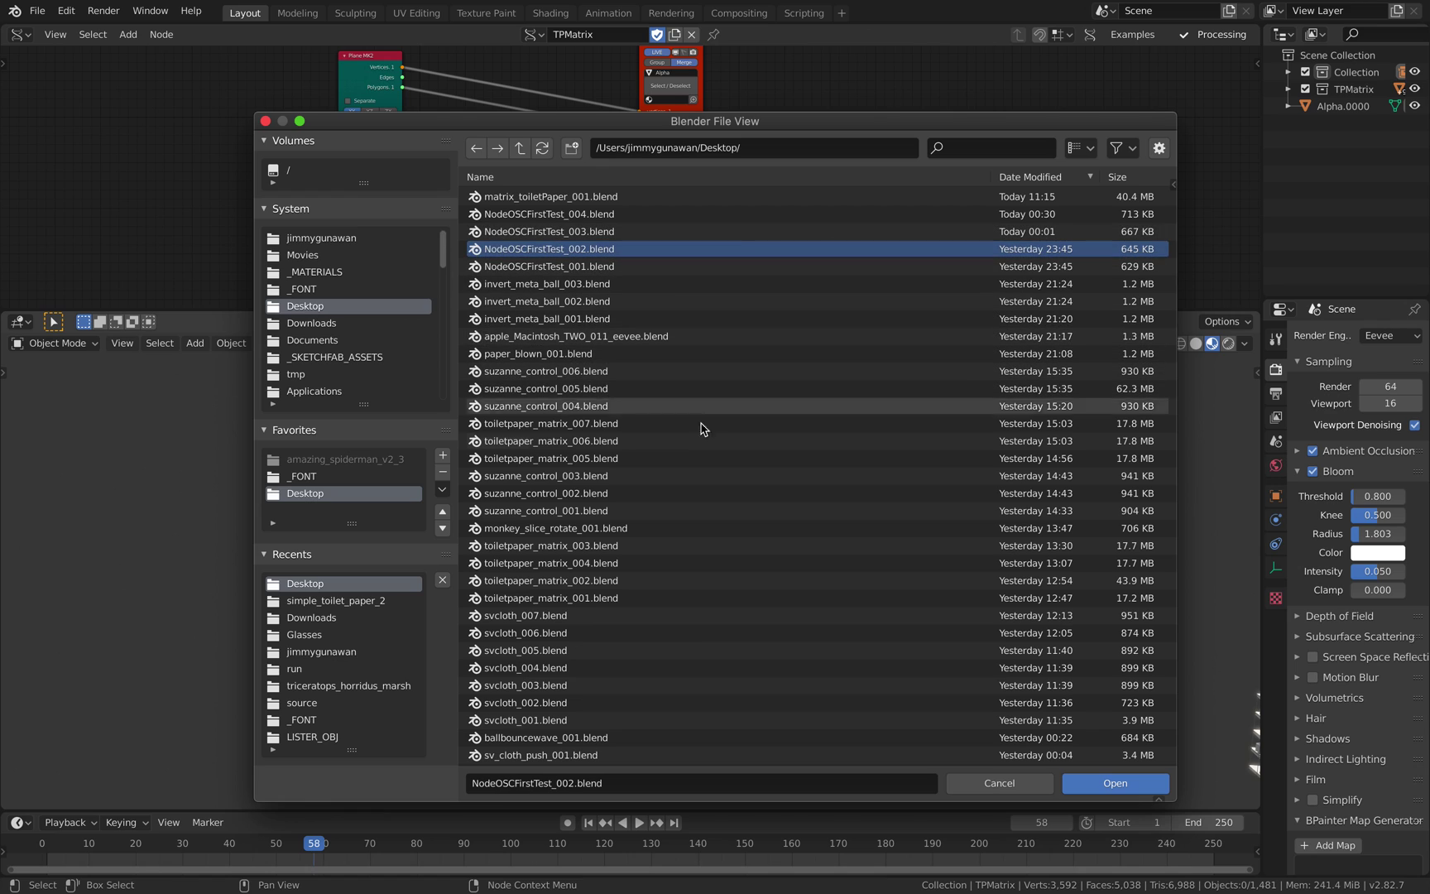
{"action": "left_click", "coordinate": [643, 424]}
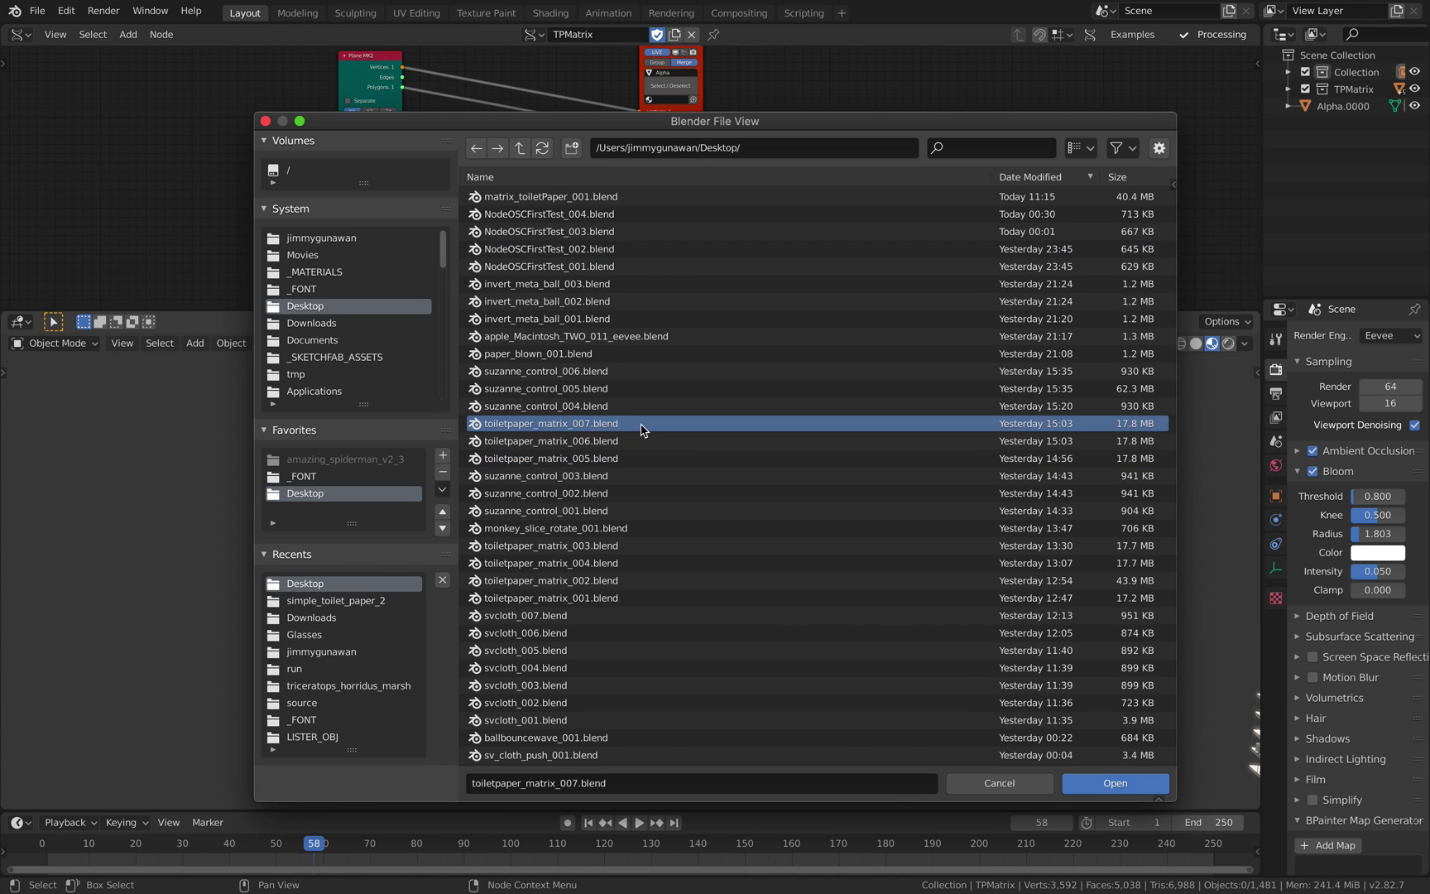
{"action": "double_click", "coordinate": [644, 424]}
Scrub the timeline back to the start and briefly play the shelf animation to preview it.
{"action": "middle_click_drag", "start_coordinate": [679, 464], "coordinate": [613, 569]}
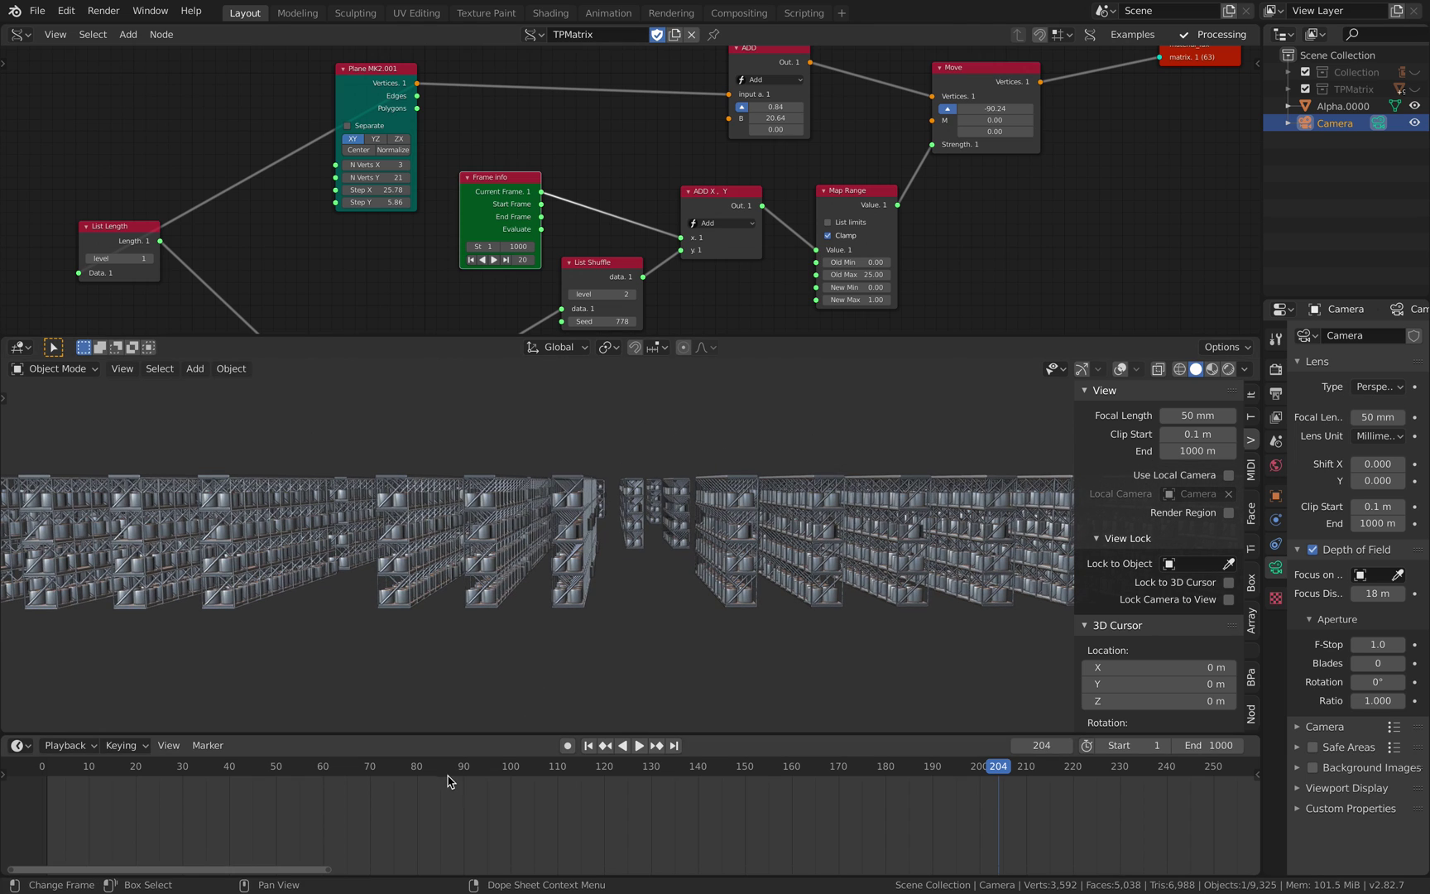
{"action": "left_click_drag", "start_coordinate": [450, 779], "coordinate": [62, 751]}
{"action": "key", "text": "space"}
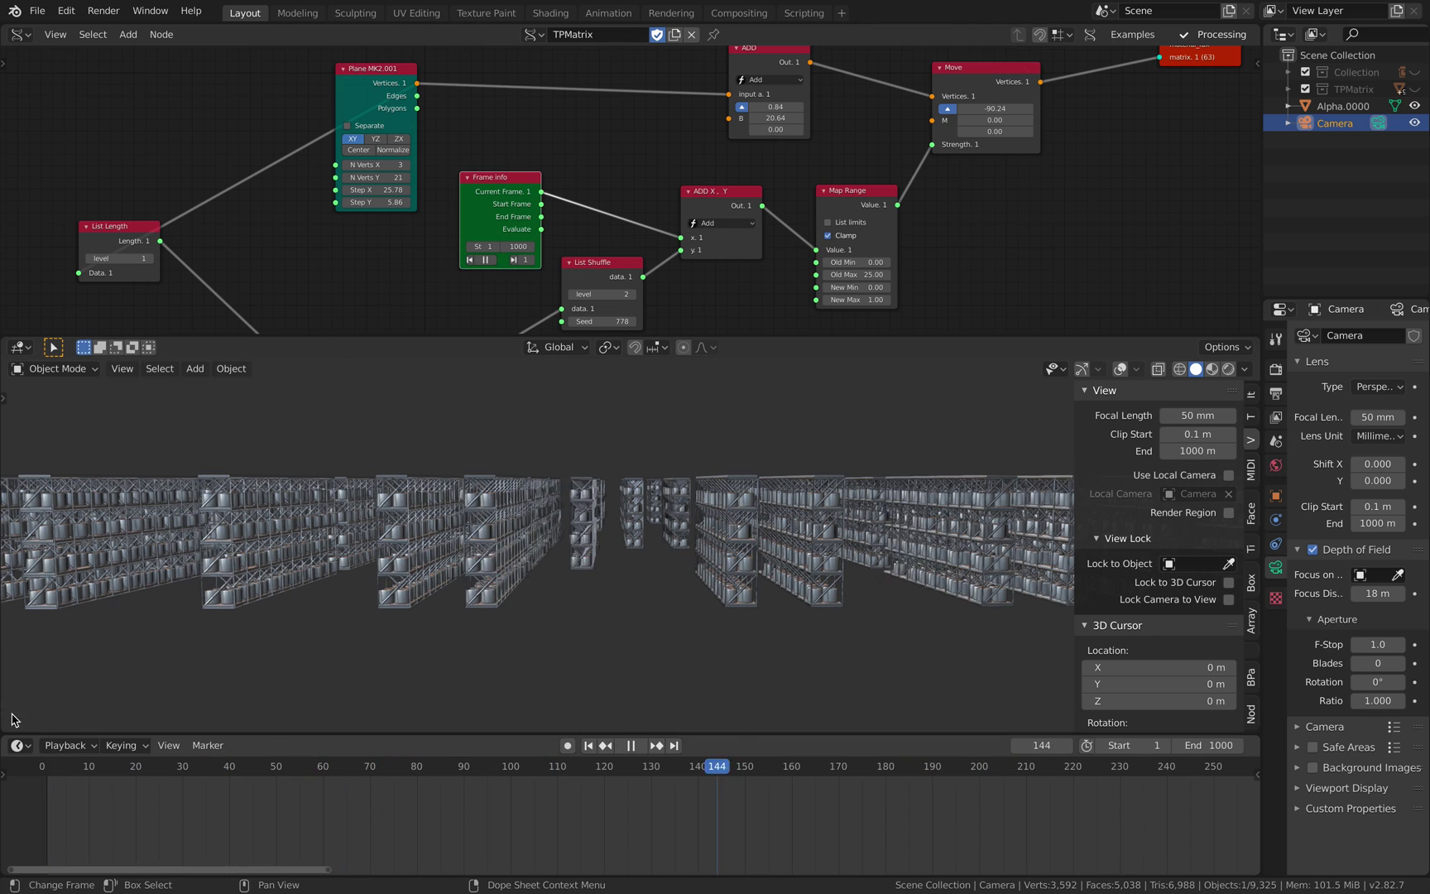
{"action": "key", "text": "Escape"}
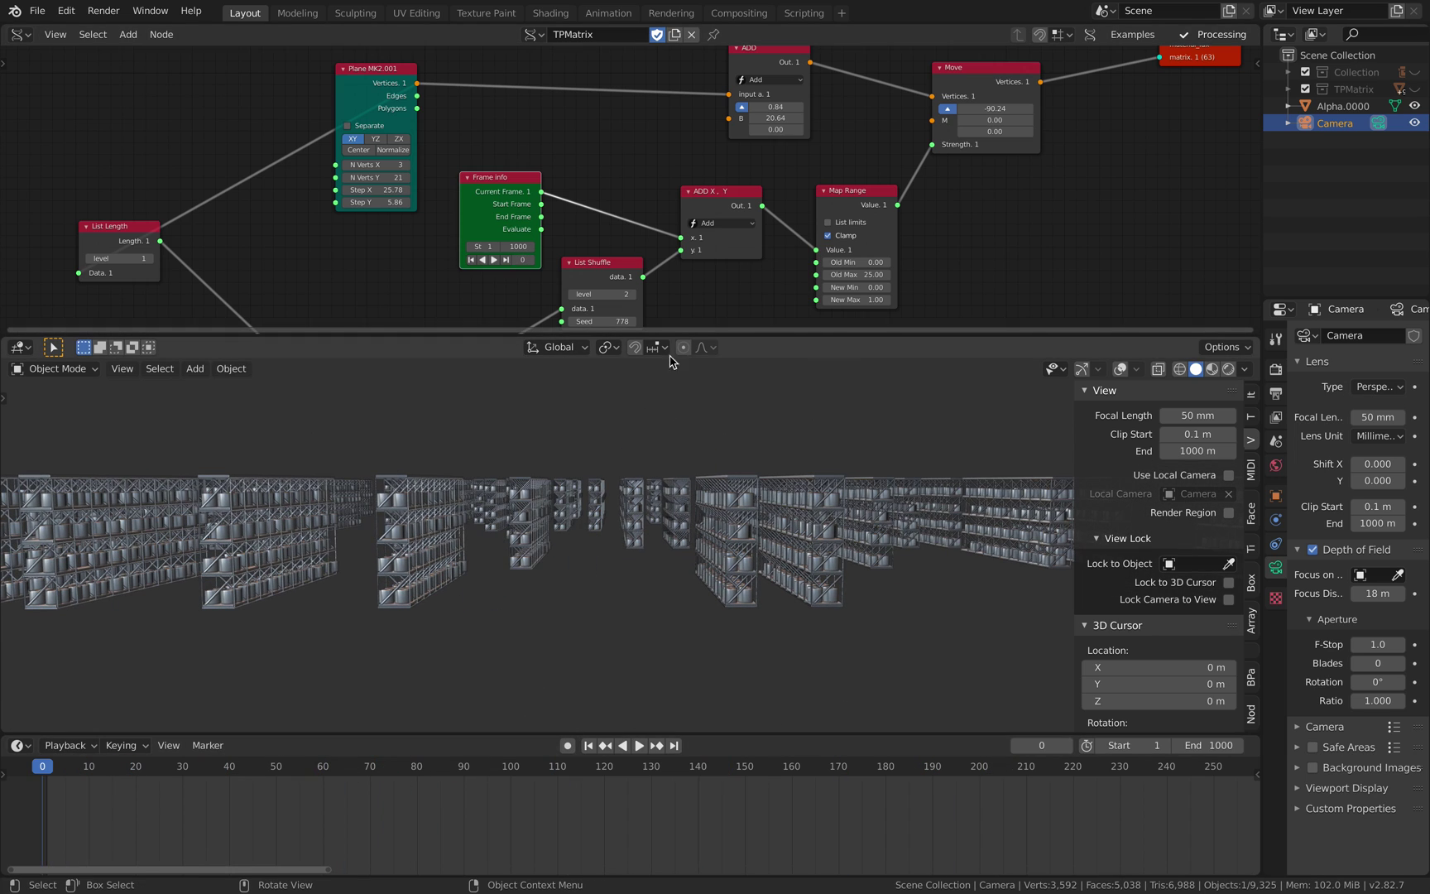
Enlarge the node editor to show the animated node tree and move the Plane MK2 node closer to BV Alpha.
{"action": "left_click_drag", "start_coordinate": [678, 334], "coordinate": [706, 510]}
{"action": "scroll", "coordinate": [737, 392], "scroll_direction": "down", "scroll_amount": 2}
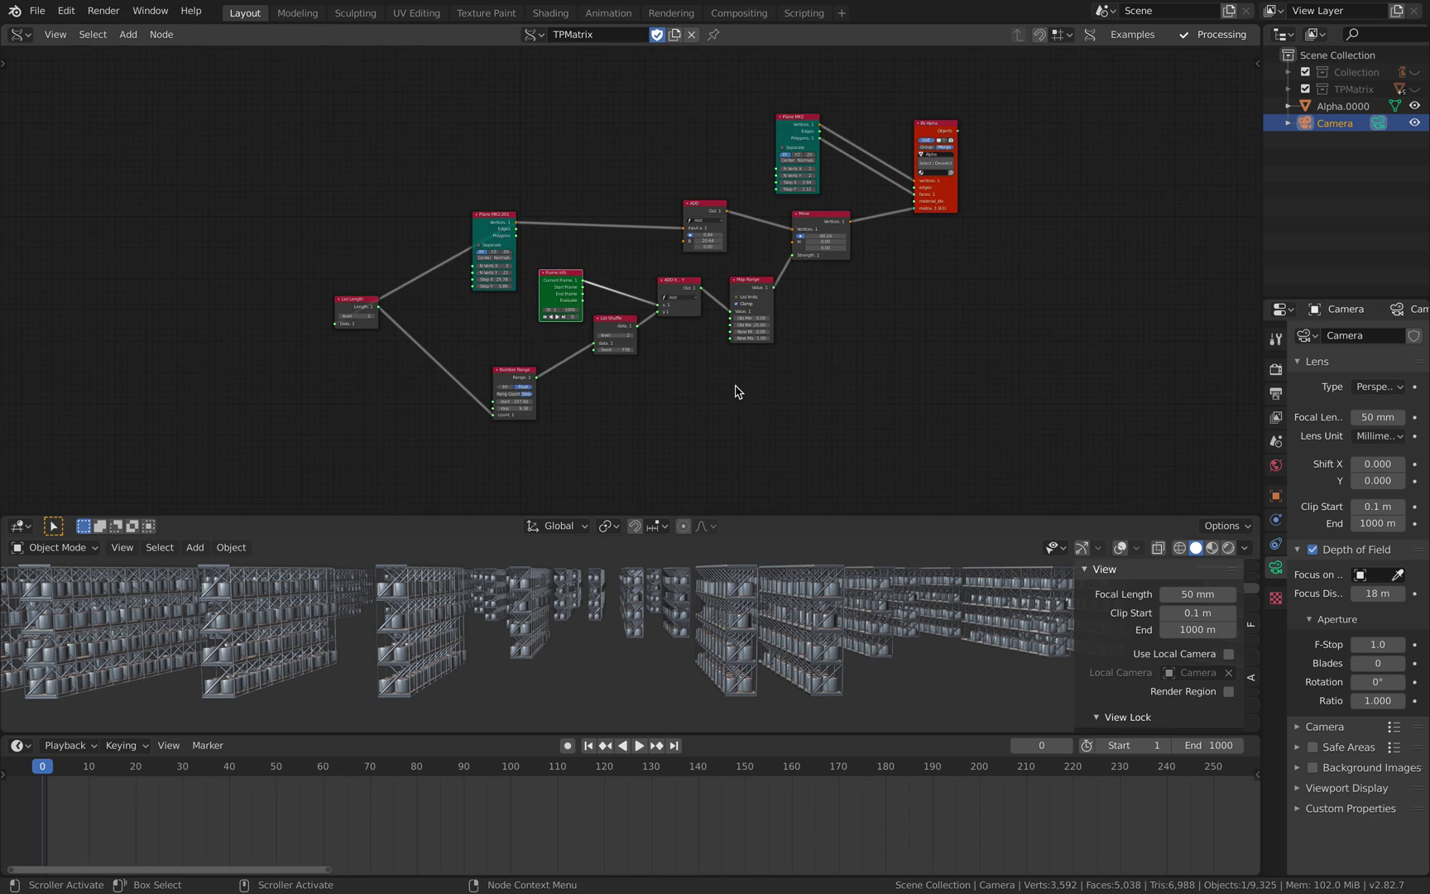
{"action": "scroll", "coordinate": [622, 404], "scroll_direction": "up", "scroll_amount": 1}
{"action": "scroll", "coordinate": [631, 269], "scroll_direction": "up", "scroll_amount": 2}
{"action": "middle_click_drag", "start_coordinate": [649, 101], "coordinate": [615, 154]}
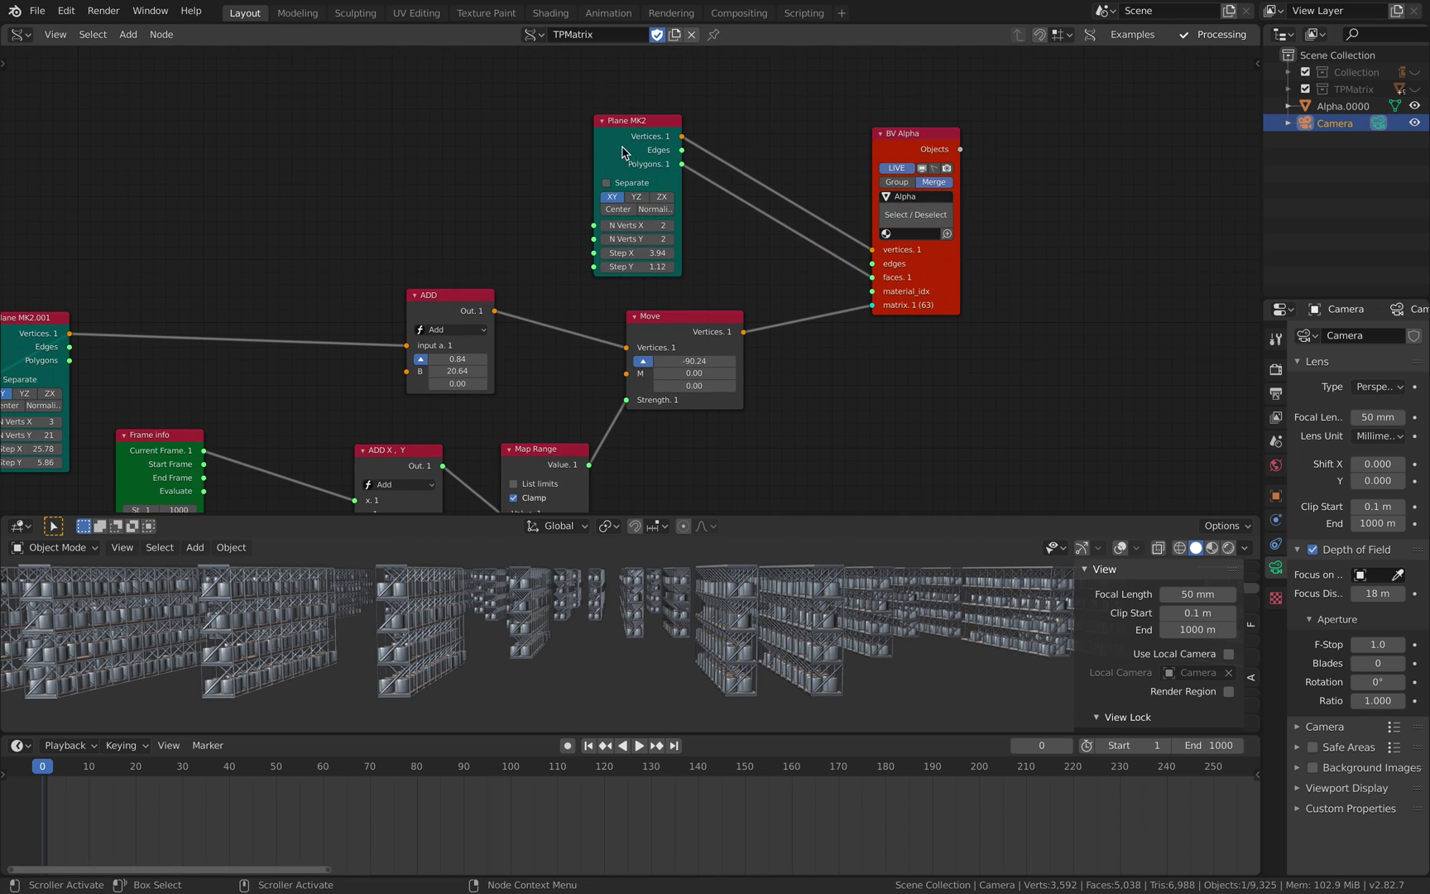
{"action": "left_click_drag", "start_coordinate": [619, 153], "coordinate": [709, 114]}
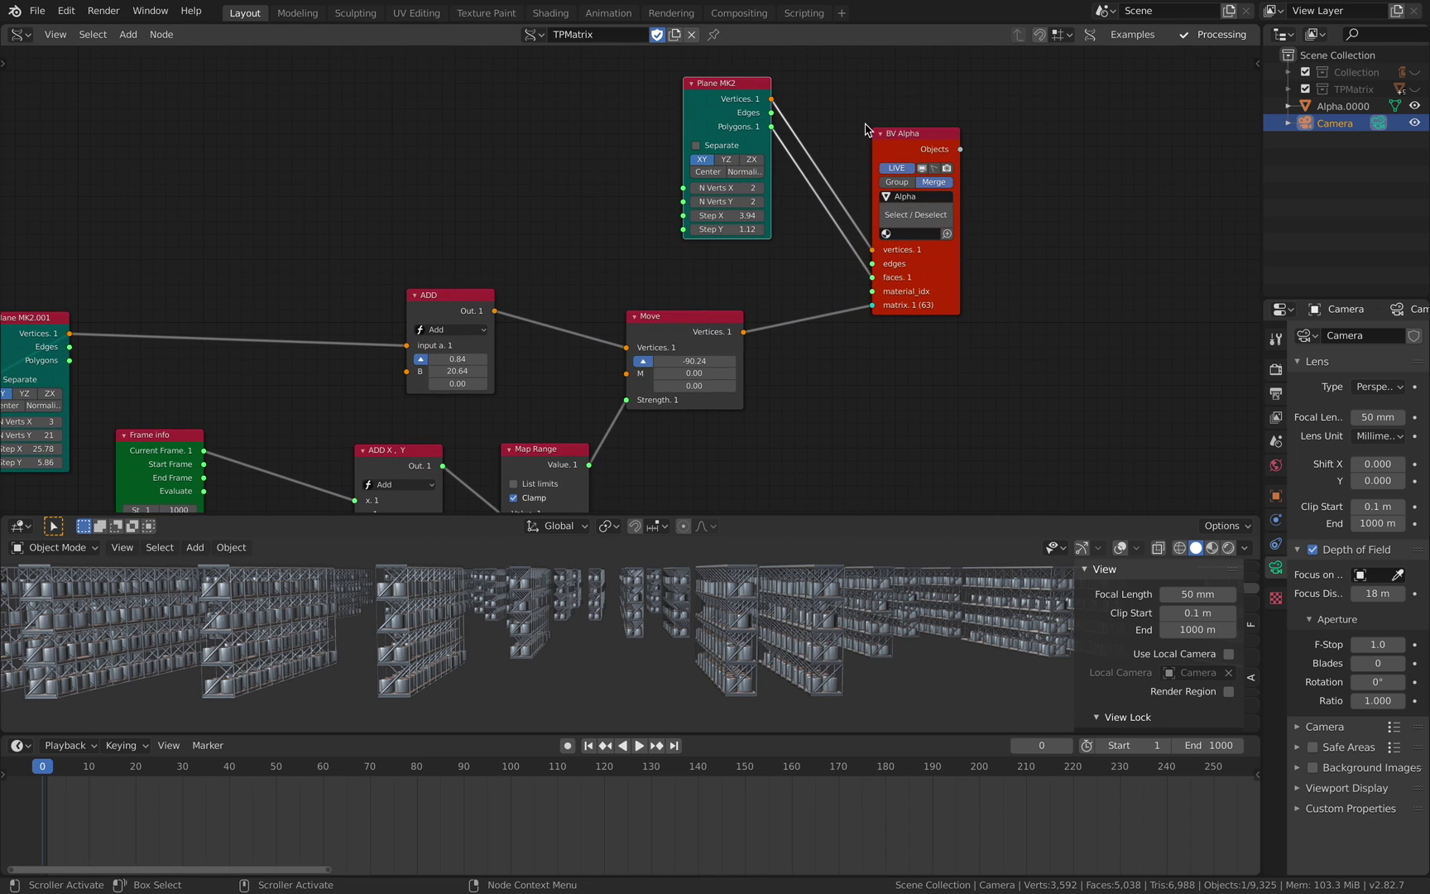
Move the BV Alpha, Move and ADD nodes further along the node tree to open up space between them.
{"action": "left_click_drag", "start_coordinate": [897, 145], "coordinate": [909, 149]}
{"action": "middle_click_drag", "start_coordinate": [731, 319], "coordinate": [774, 226]}
{"action": "left_click_drag", "start_coordinate": [771, 222], "coordinate": [812, 222]}
{"action": "scroll", "coordinate": [704, 298], "scroll_direction": "down", "scroll_amount": 1}
{"action": "middle_click_drag", "start_coordinate": [696, 302], "coordinate": [850, 193]}
{"action": "left_click_drag", "start_coordinate": [673, 119], "coordinate": [761, 114]}
Place List Length beside Plane MK2.001, collapse it, and move Frame info out to the start of the node tree.
{"action": "left_click_drag", "start_coordinate": [326, 131], "coordinate": [334, 108]}
{"action": "left_click_drag", "start_coordinate": [57, 278], "coordinate": [453, 161]}
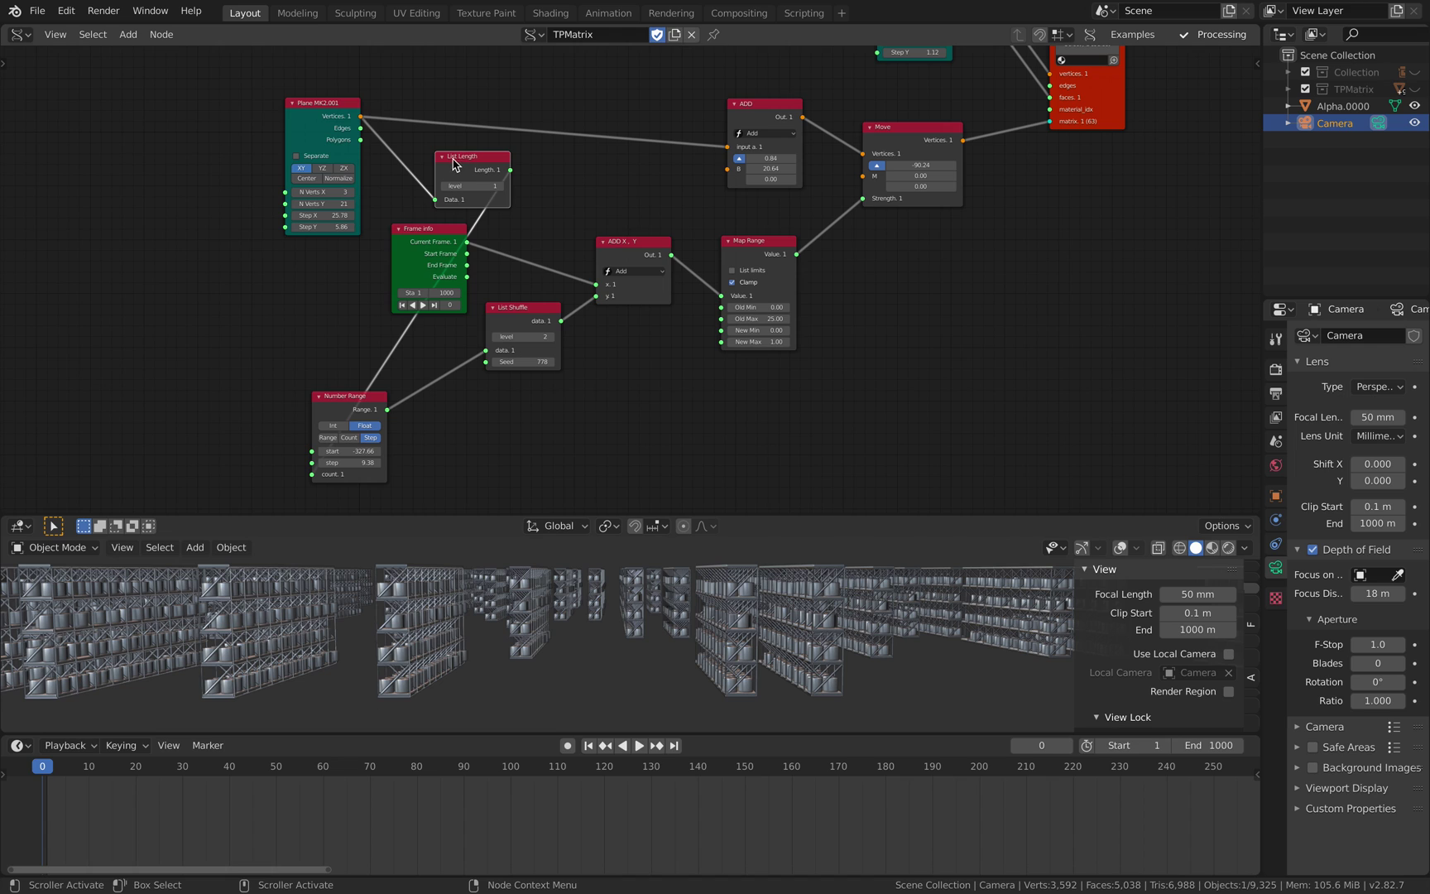
{"action": "left_click", "coordinate": [441, 157]}
{"action": "left_click_drag", "start_coordinate": [436, 240], "coordinate": [152, 269]}
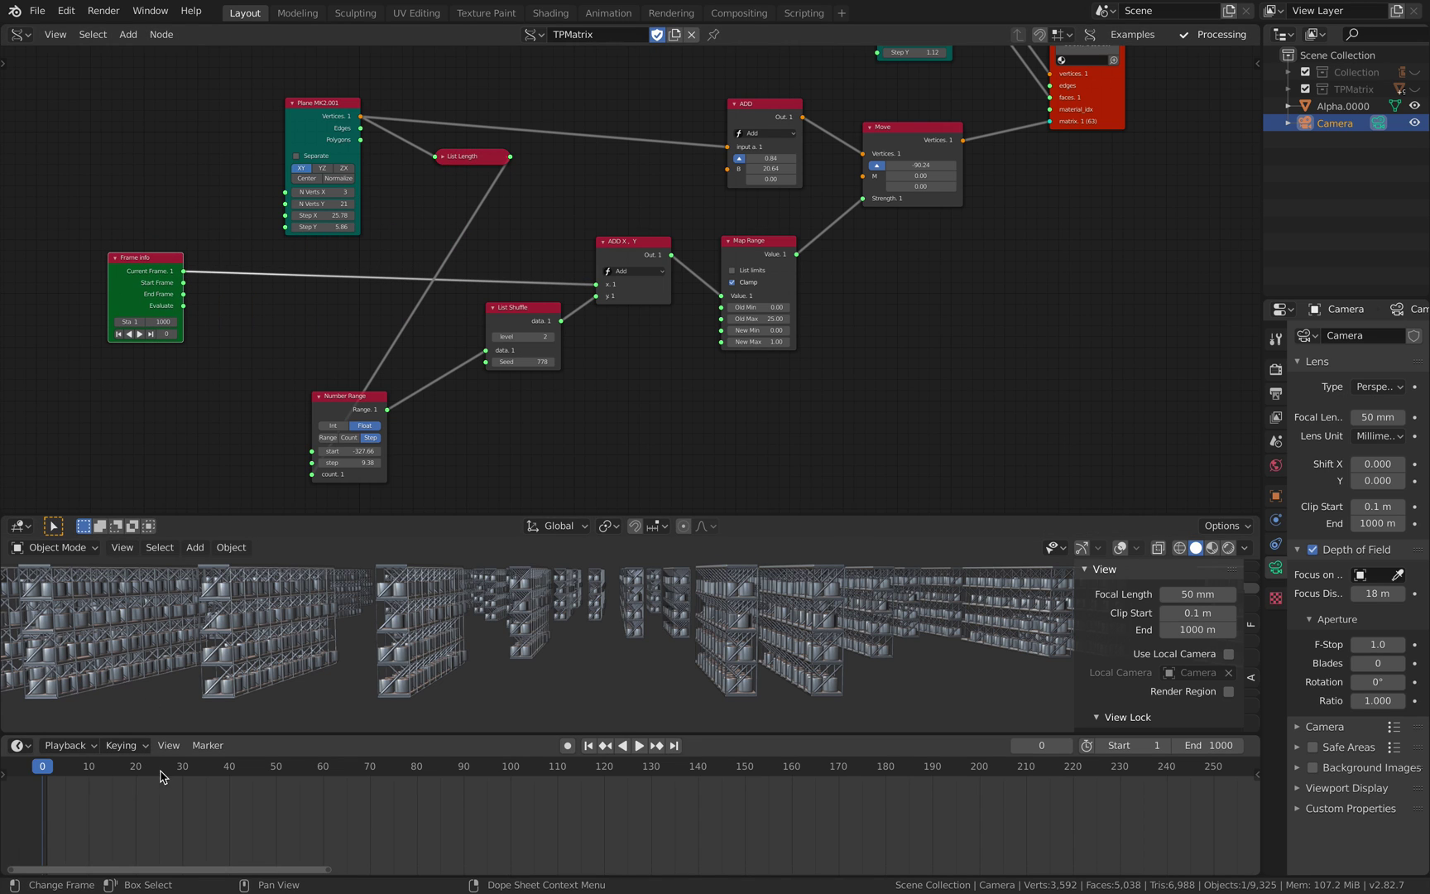
Play and scrub the shelf animation, tilting the view to watch the rows slide in from above.
{"action": "key", "text": "space"}
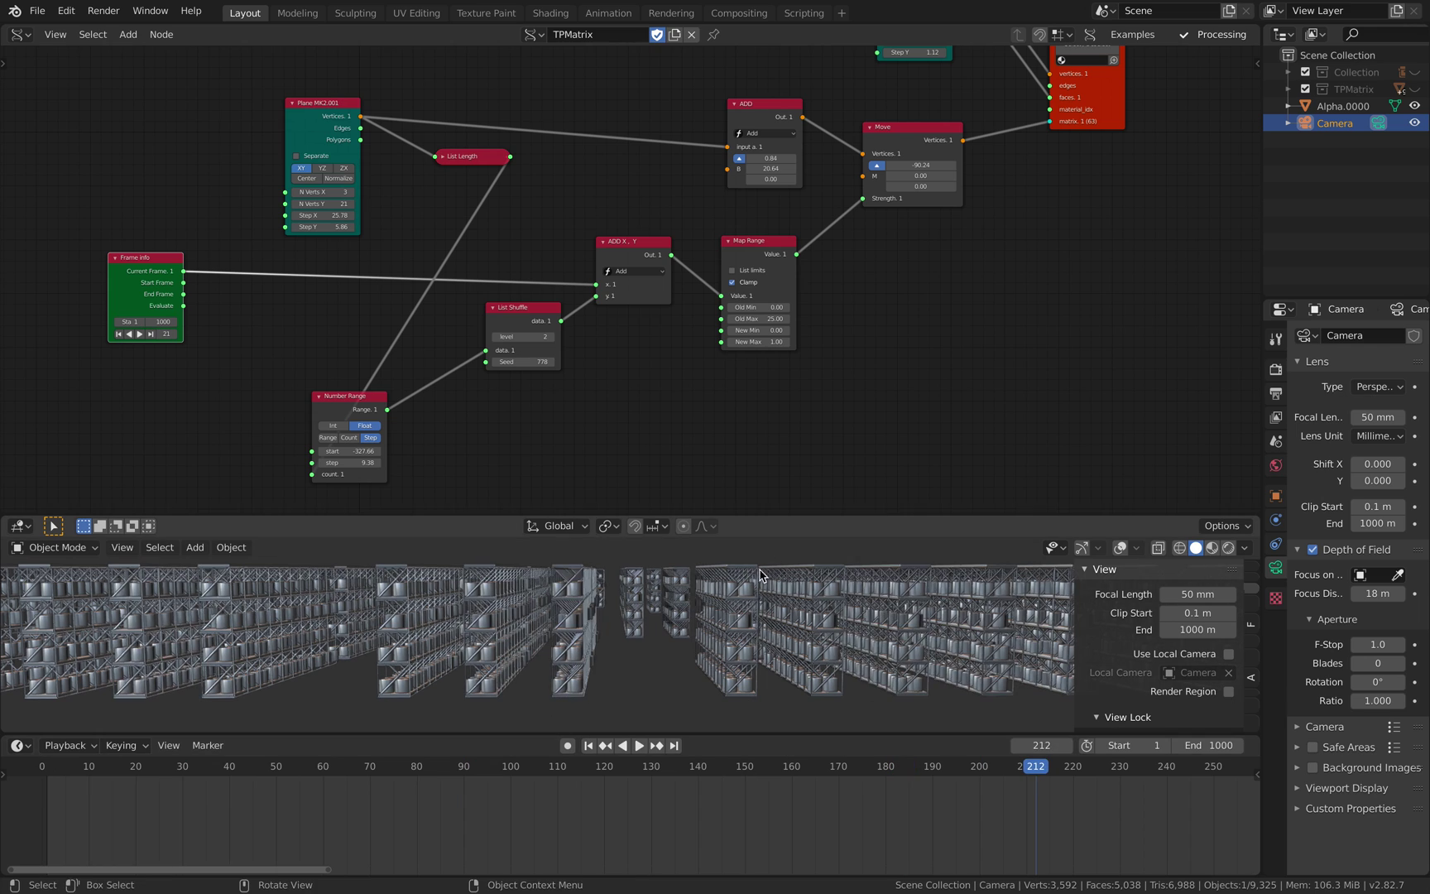
{"action": "middle_click_drag", "start_coordinate": [759, 576], "coordinate": [747, 638]}
{"action": "left_click_drag", "start_coordinate": [657, 769], "coordinate": [164, 768]}
{"action": "key", "text": "space"}
{"action": "left_click_drag", "start_coordinate": [269, 748], "coordinate": [385, 761]}
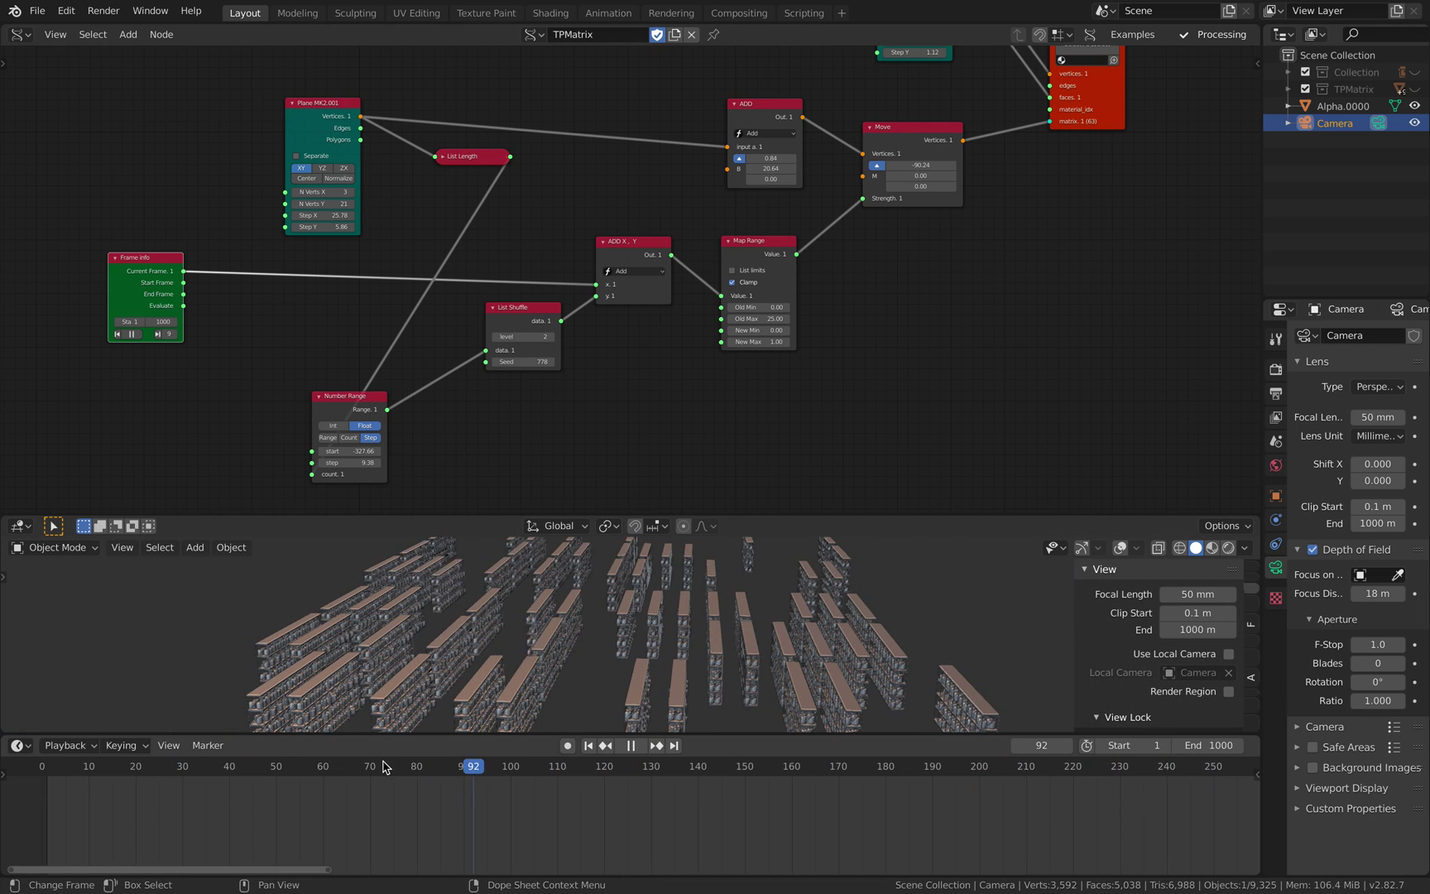
{"action": "key", "text": "Escape"}
{"action": "key", "text": "space"}
{"action": "left_click", "coordinate": [304, 763]}
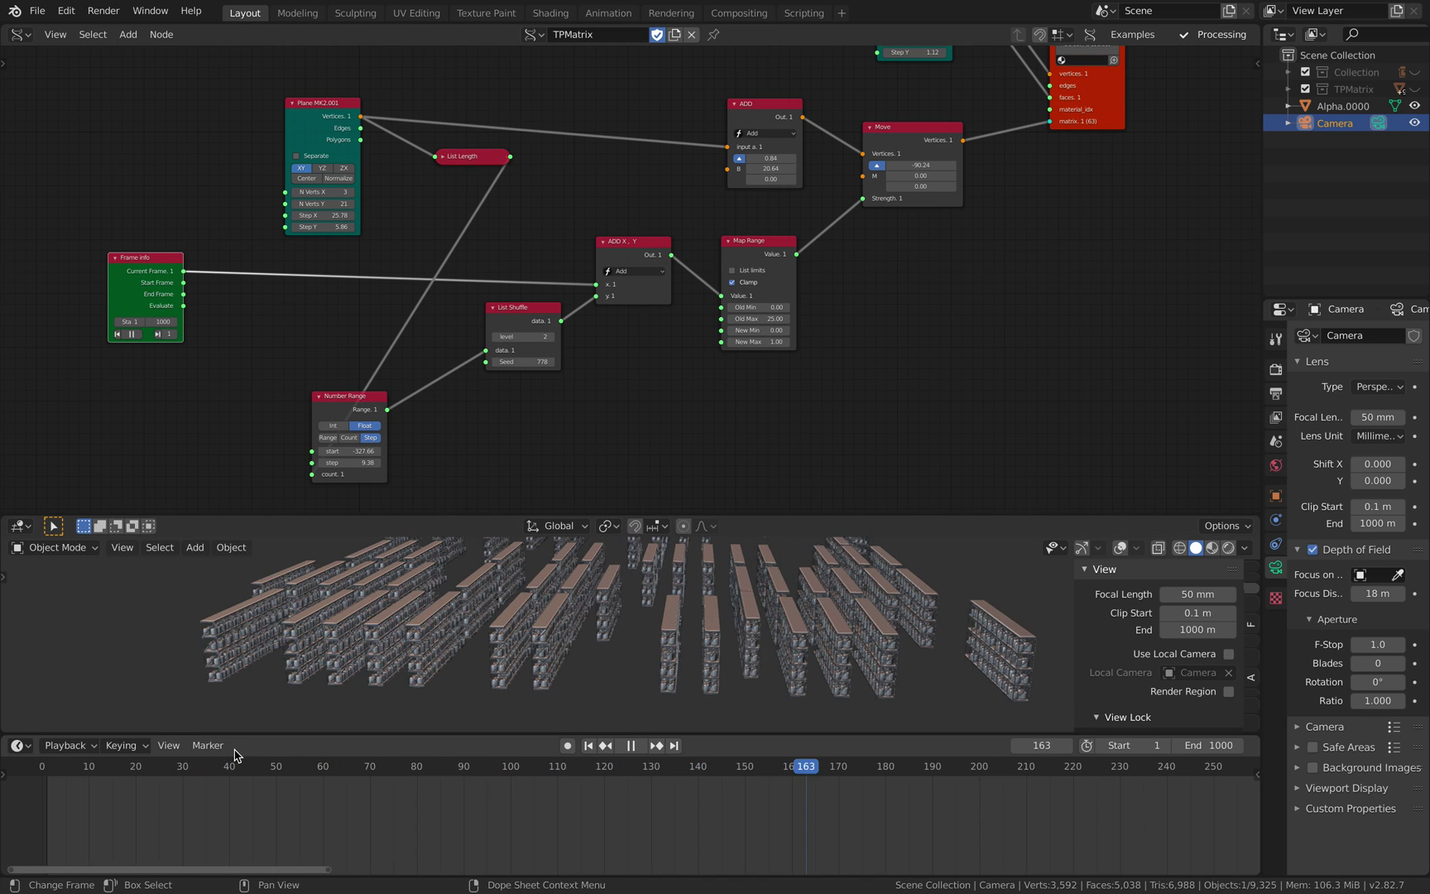
{"action": "key", "text": "space"}
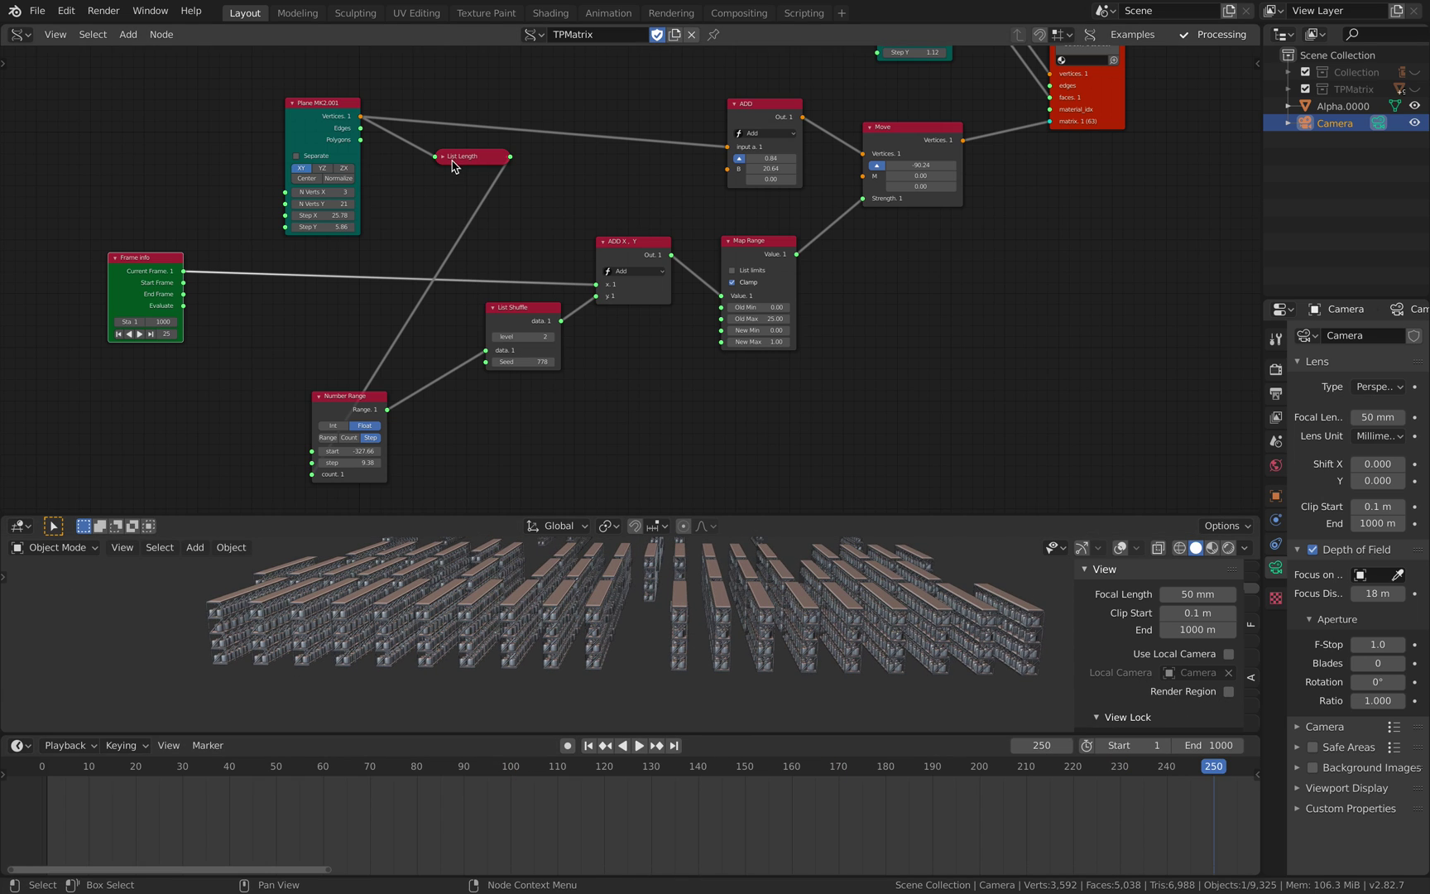
Shift Plane MK2.001 and List Length outward and bring List Shuffle and Number Range into line ahead of ADD X, Y.
{"action": "left_click_drag", "start_coordinate": [298, 106], "coordinate": [152, 96]}
{"action": "left_click_drag", "start_coordinate": [461, 154], "coordinate": [312, 141]}
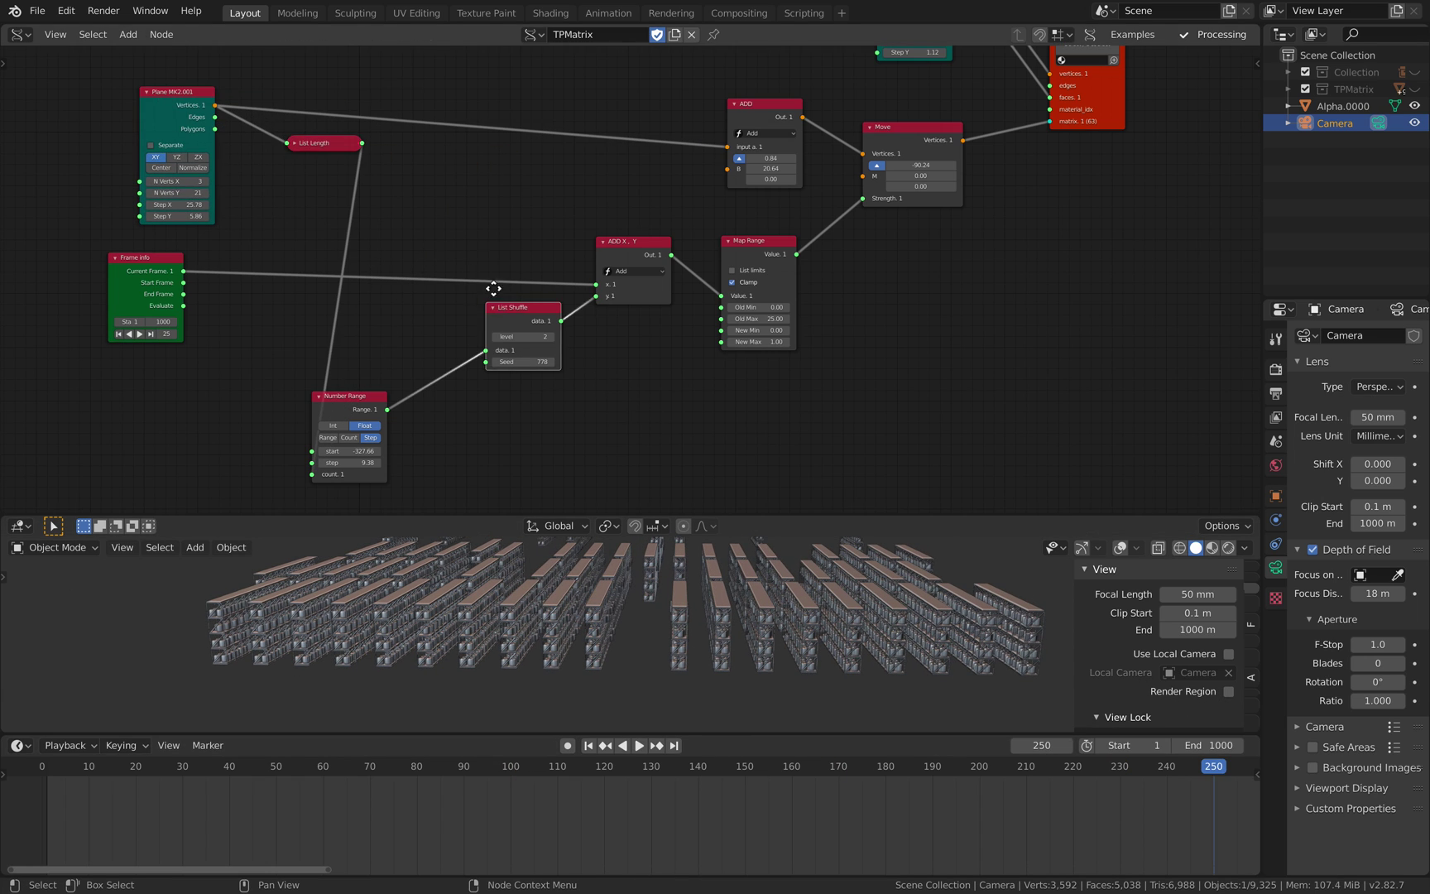
{"action": "left_click_drag", "start_coordinate": [505, 303], "coordinate": [437, 205]}
{"action": "left_click_drag", "start_coordinate": [351, 412], "coordinate": [354, 348]}
{"action": "left_click_drag", "start_coordinate": [426, 225], "coordinate": [503, 223]}
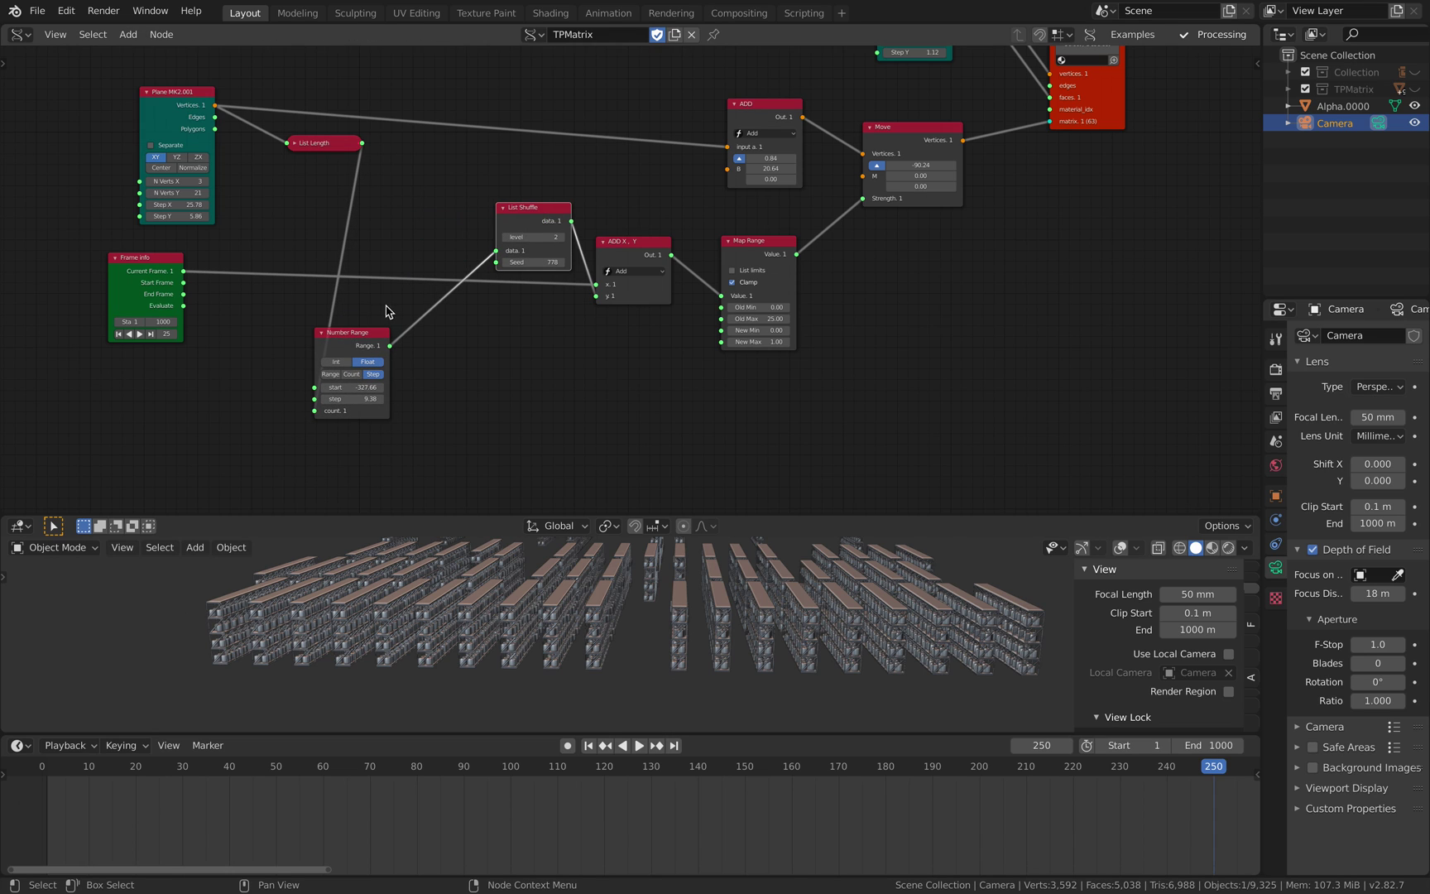
{"action": "left_click_drag", "start_coordinate": [369, 333], "coordinate": [434, 293]}
Tidy the Frame info, Number Range, ADD X, Y and Map Range nodes into a readable left-to-right chain.
{"action": "left_click_drag", "start_coordinate": [626, 244], "coordinate": [639, 264]}
{"action": "left_click_drag", "start_coordinate": [168, 261], "coordinate": [242, 282]}
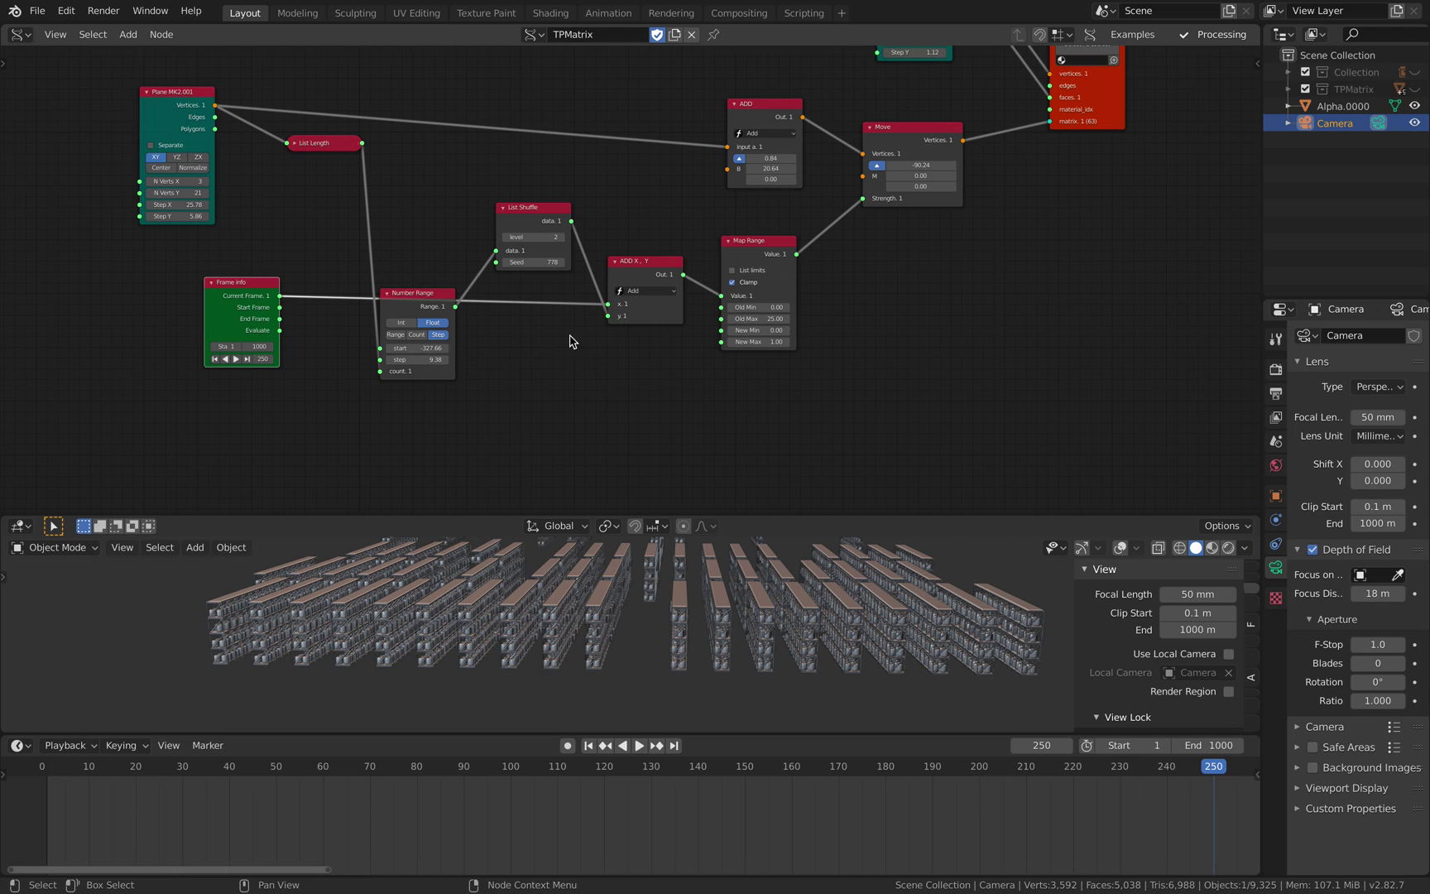
{"action": "left_click_drag", "start_coordinate": [638, 274], "coordinate": [632, 277]}
{"action": "left_click_drag", "start_coordinate": [430, 290], "coordinate": [429, 302]}
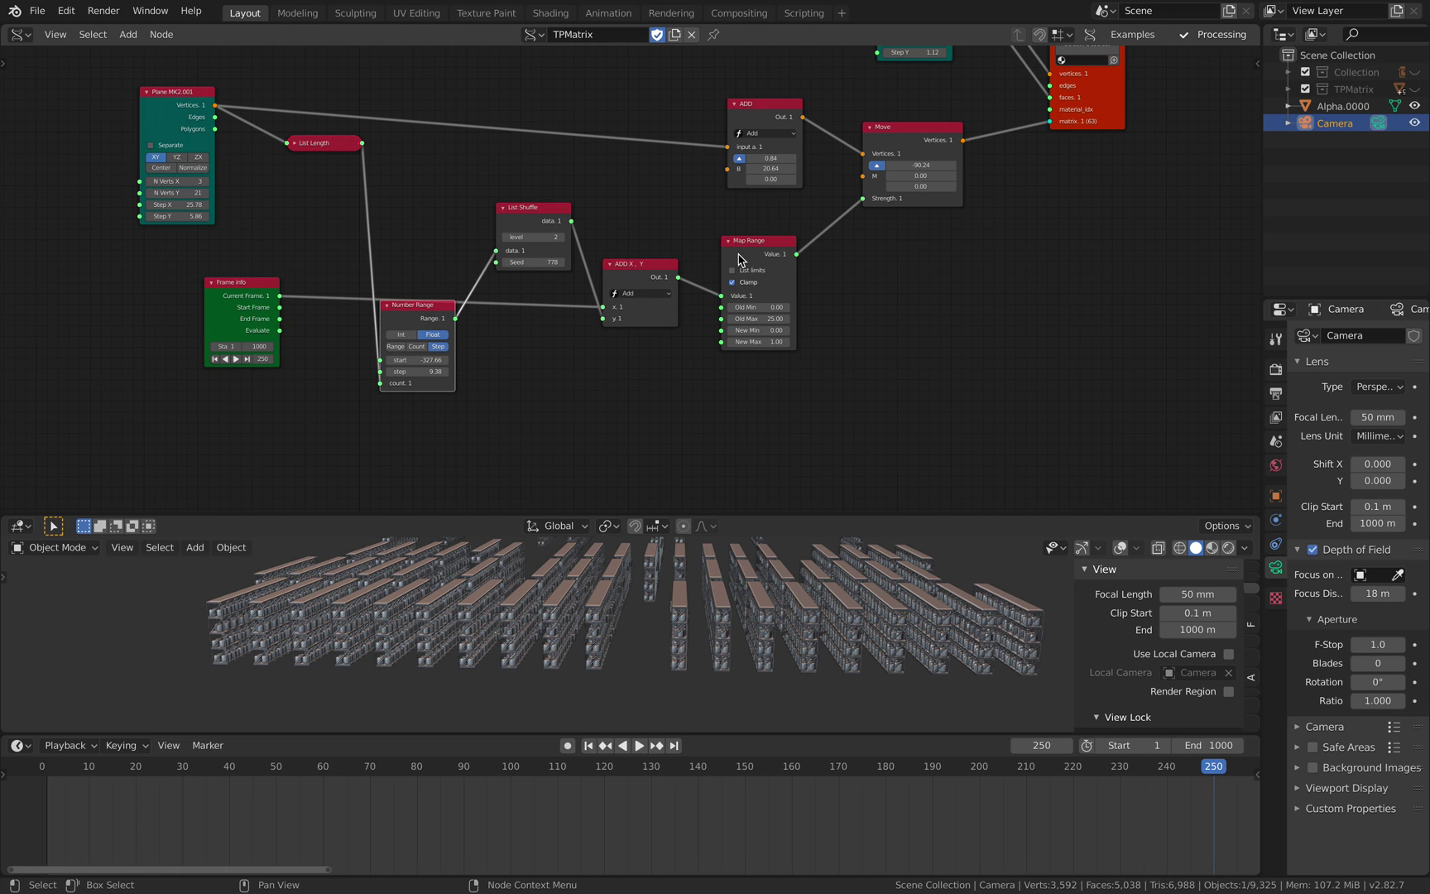
{"action": "scroll", "coordinate": [677, 245], "scroll_direction": "up", "scroll_amount": 2}
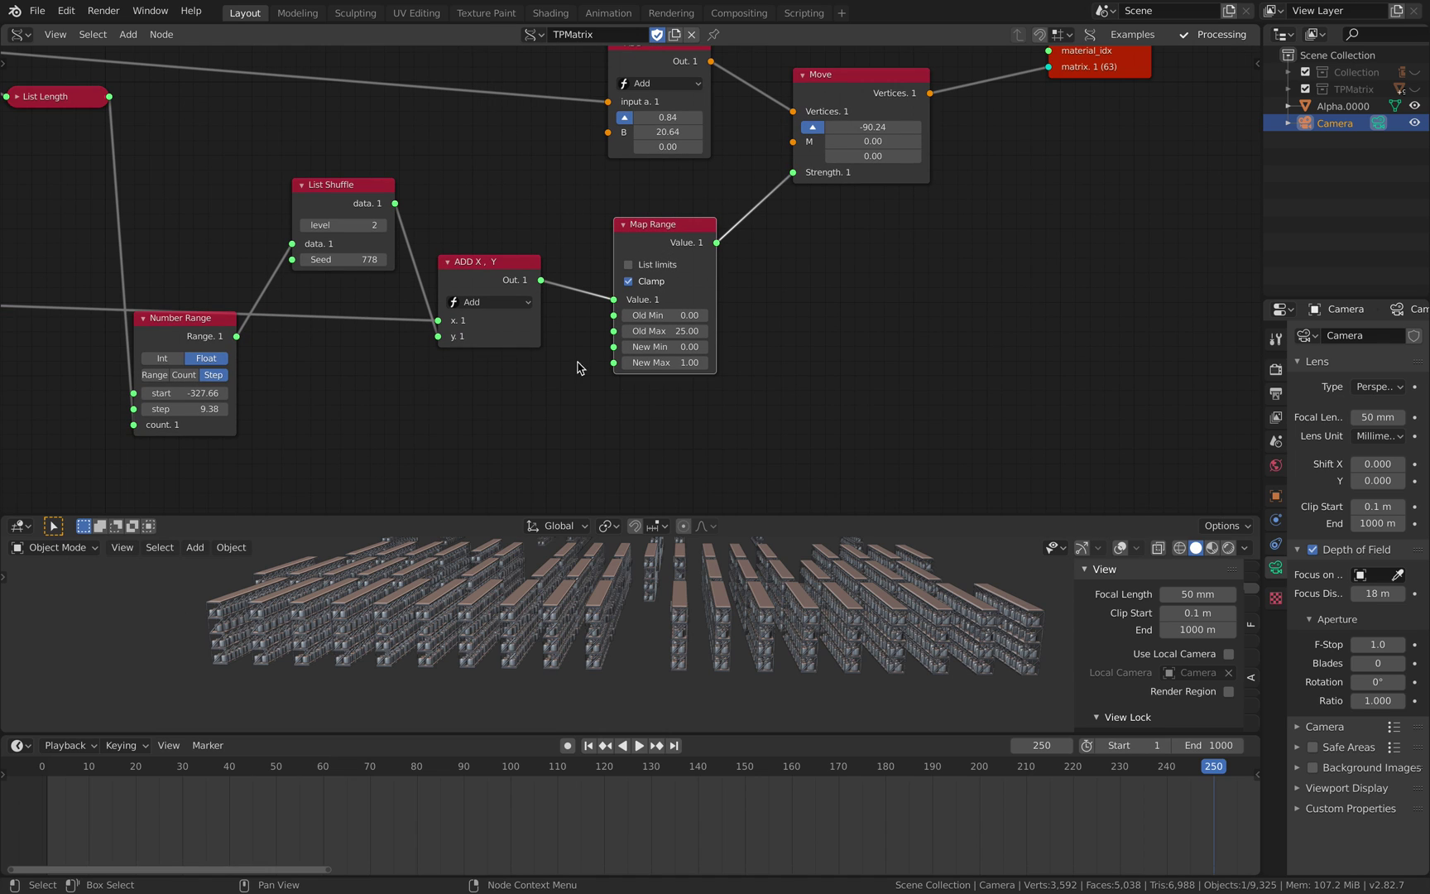
{"action": "left_click_drag", "start_coordinate": [688, 235], "coordinate": [697, 232]}
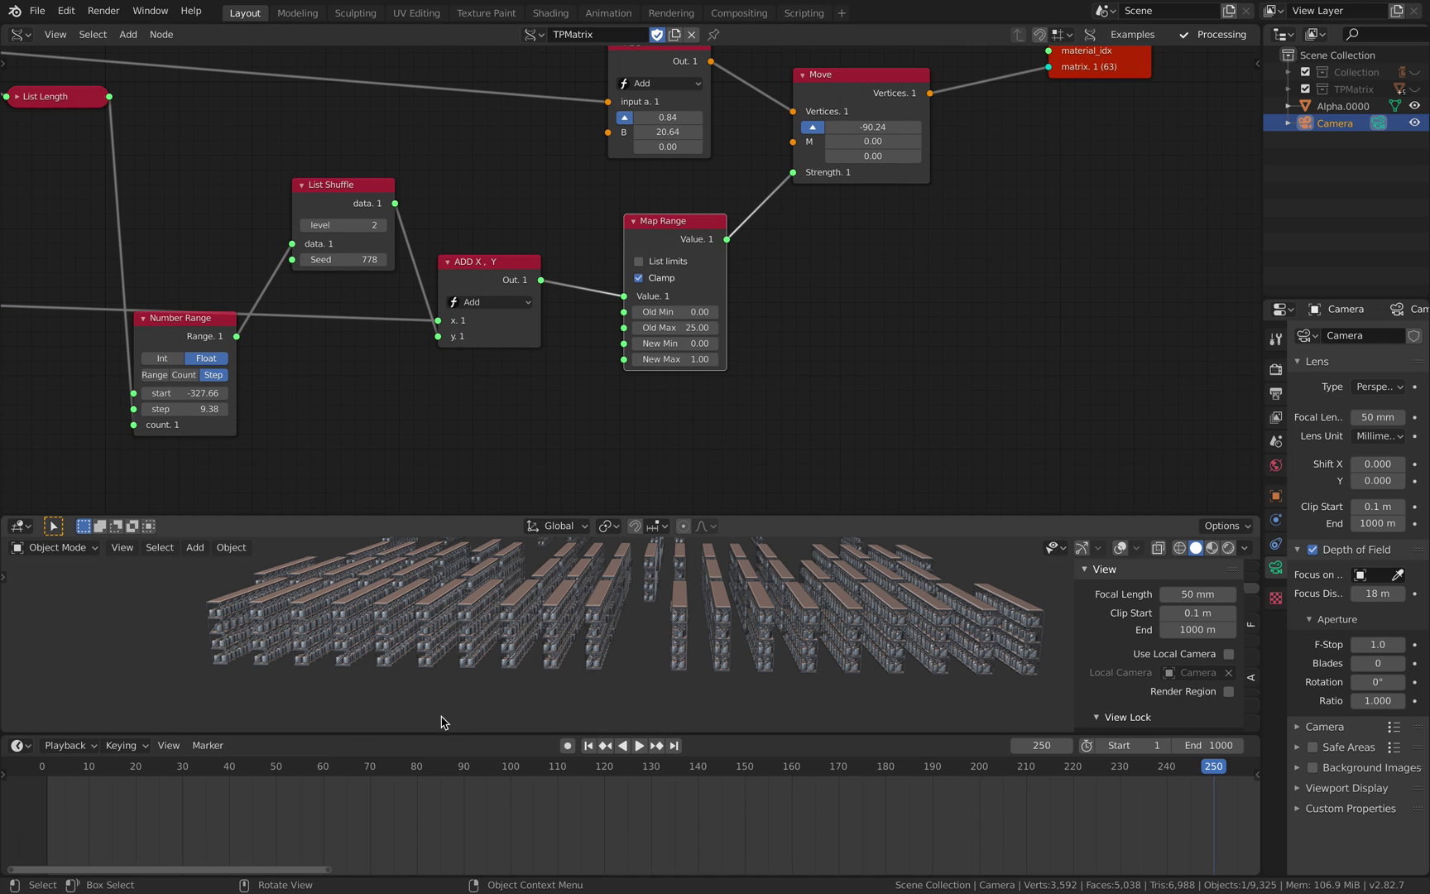
Replay the shelf animation from the start and orbit to see how the rows arrive at different times.
{"action": "key", "text": "shift+Left"}
{"action": "key", "text": "space"}
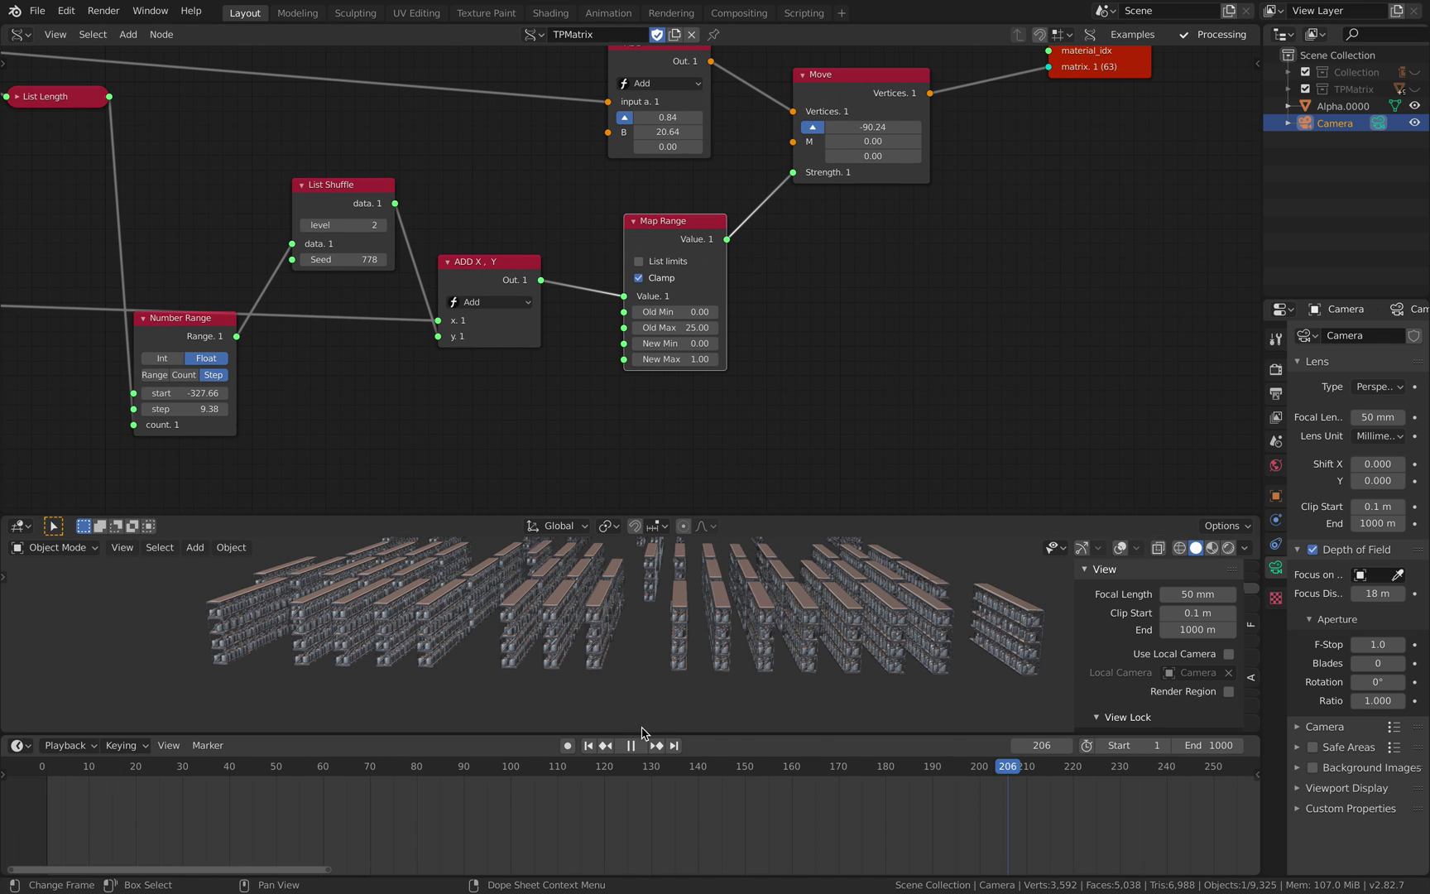
{"action": "key", "text": "shift+Left"}
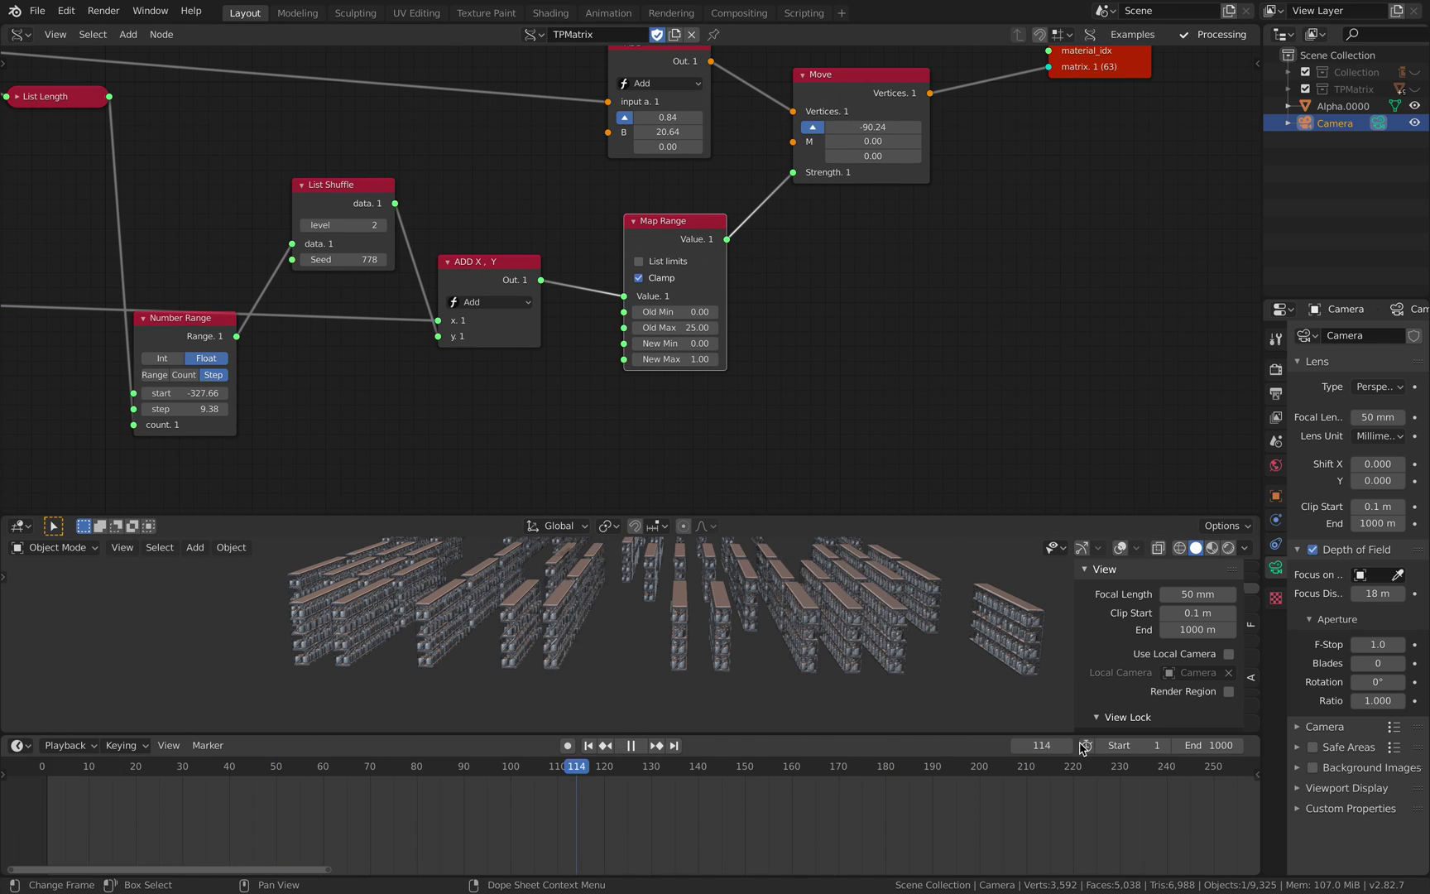
{"action": "key", "text": "space"}
{"action": "middle_click_drag", "start_coordinate": [567, 636], "coordinate": [567, 651]}
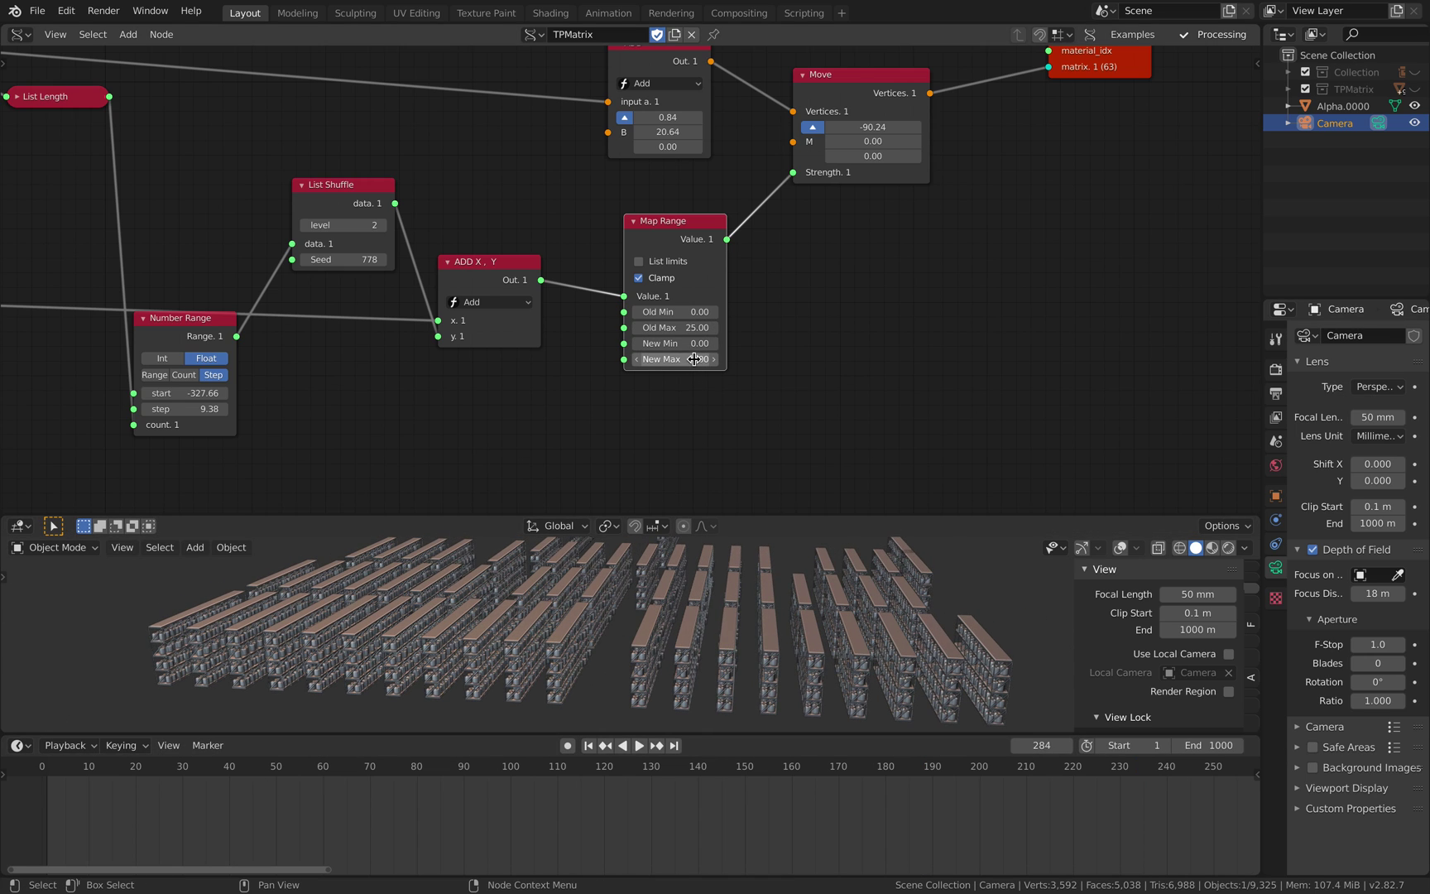
Set the Move node's X movement to -92.58 and nudge the ADD and Map Range nodes into clearer positions.
{"action": "scroll", "coordinate": [792, 278], "scroll_direction": "down", "scroll_amount": 1}
{"action": "middle_click_drag", "start_coordinate": [792, 277], "coordinate": [710, 388]}
{"action": "left_click_drag", "start_coordinate": [774, 206], "coordinate": [821, 223]}
{"action": "left_click_drag", "start_coordinate": [582, 181], "coordinate": [605, 158]}
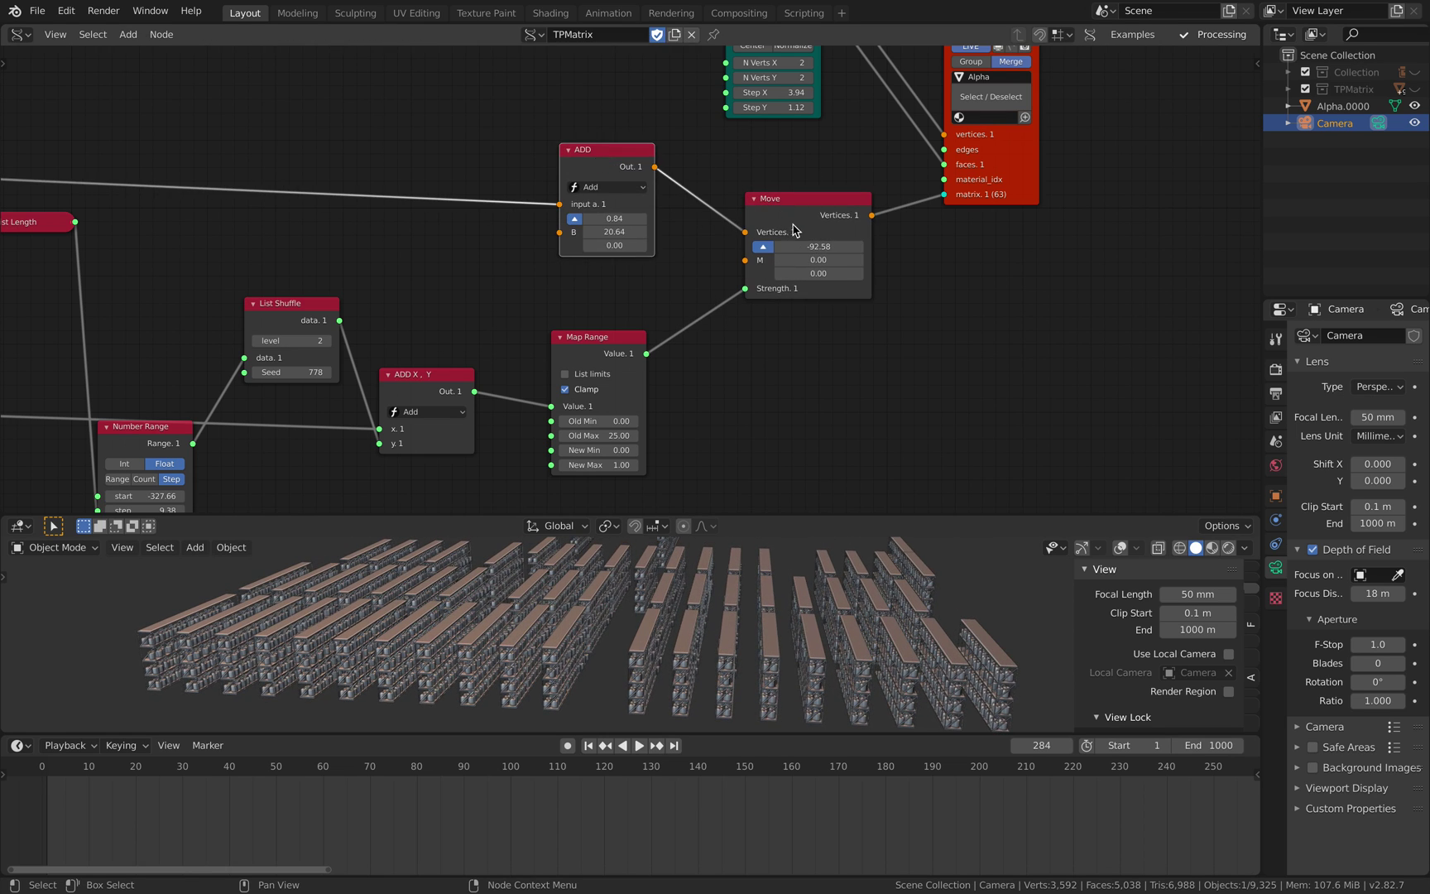
{"action": "scroll", "coordinate": [793, 228], "scroll_direction": "down", "scroll_amount": 1}
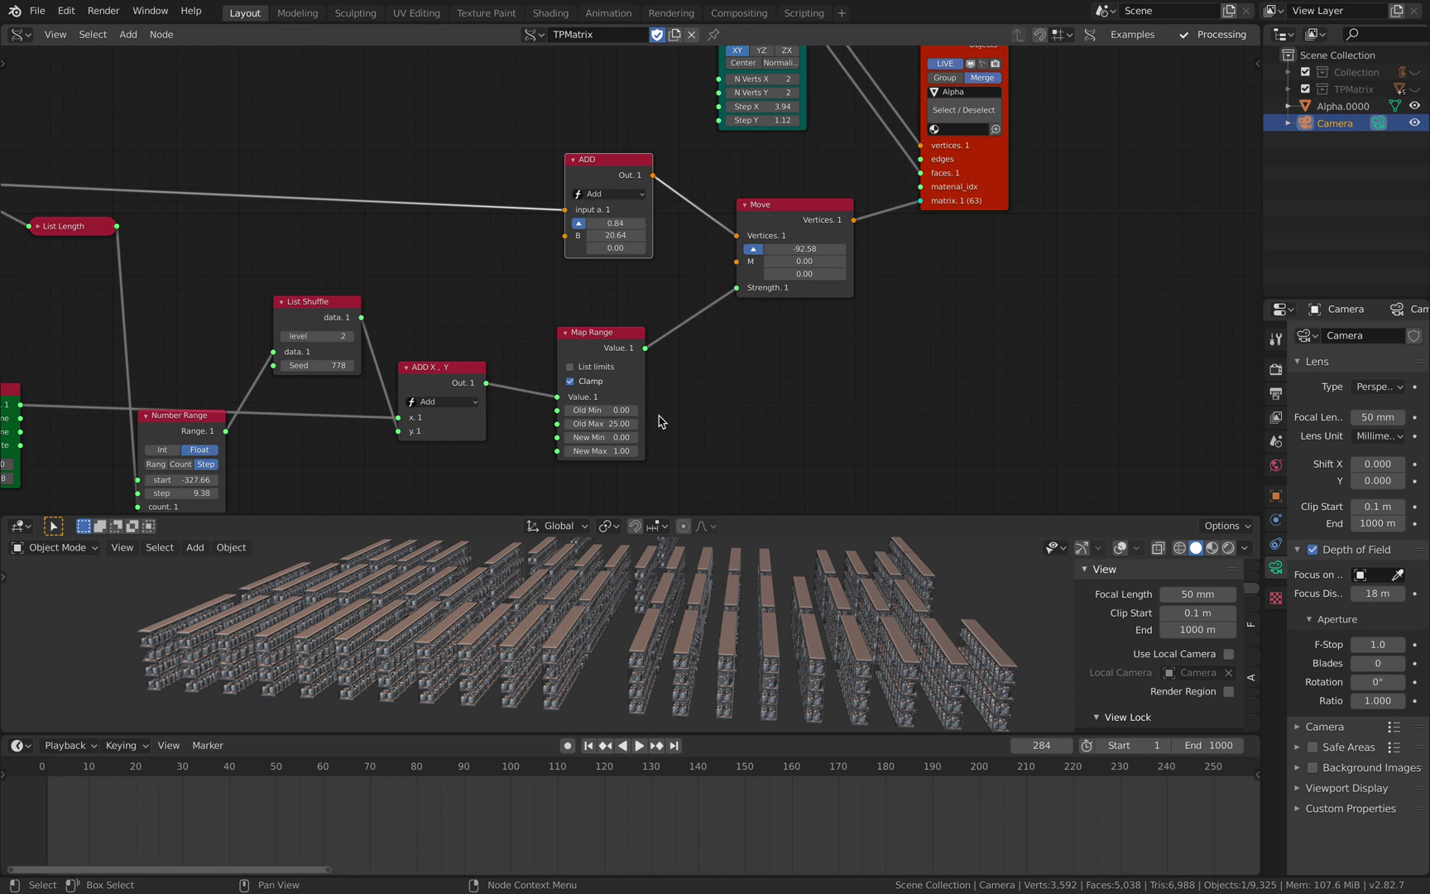
{"action": "key", "text": "Home"}
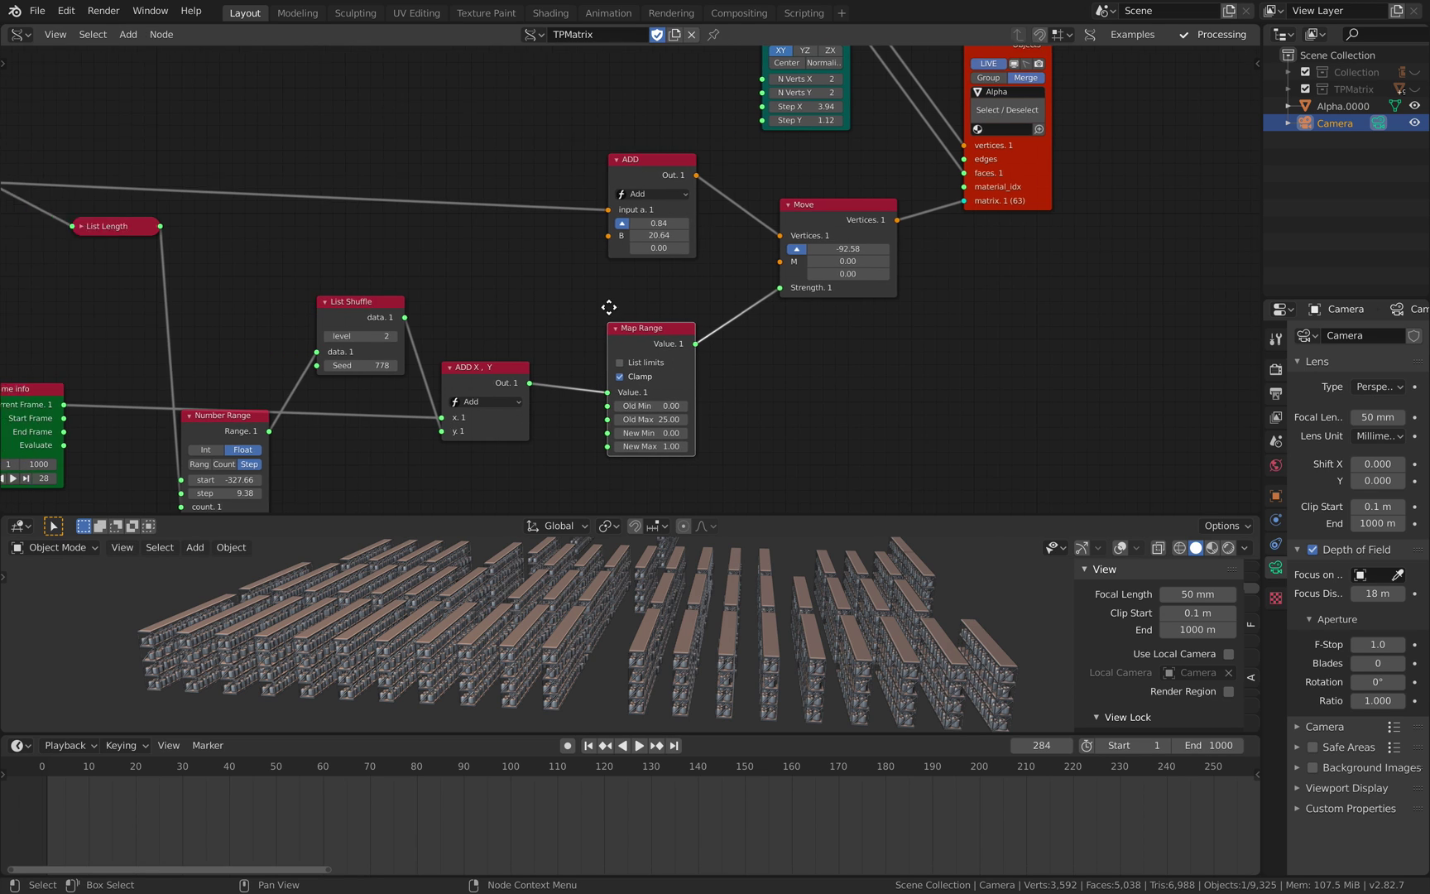
Collapse and re-expand the Plane MK2.001 node, and move List Length nearer to Number Range.
{"action": "left_click", "coordinate": [114, 196]}
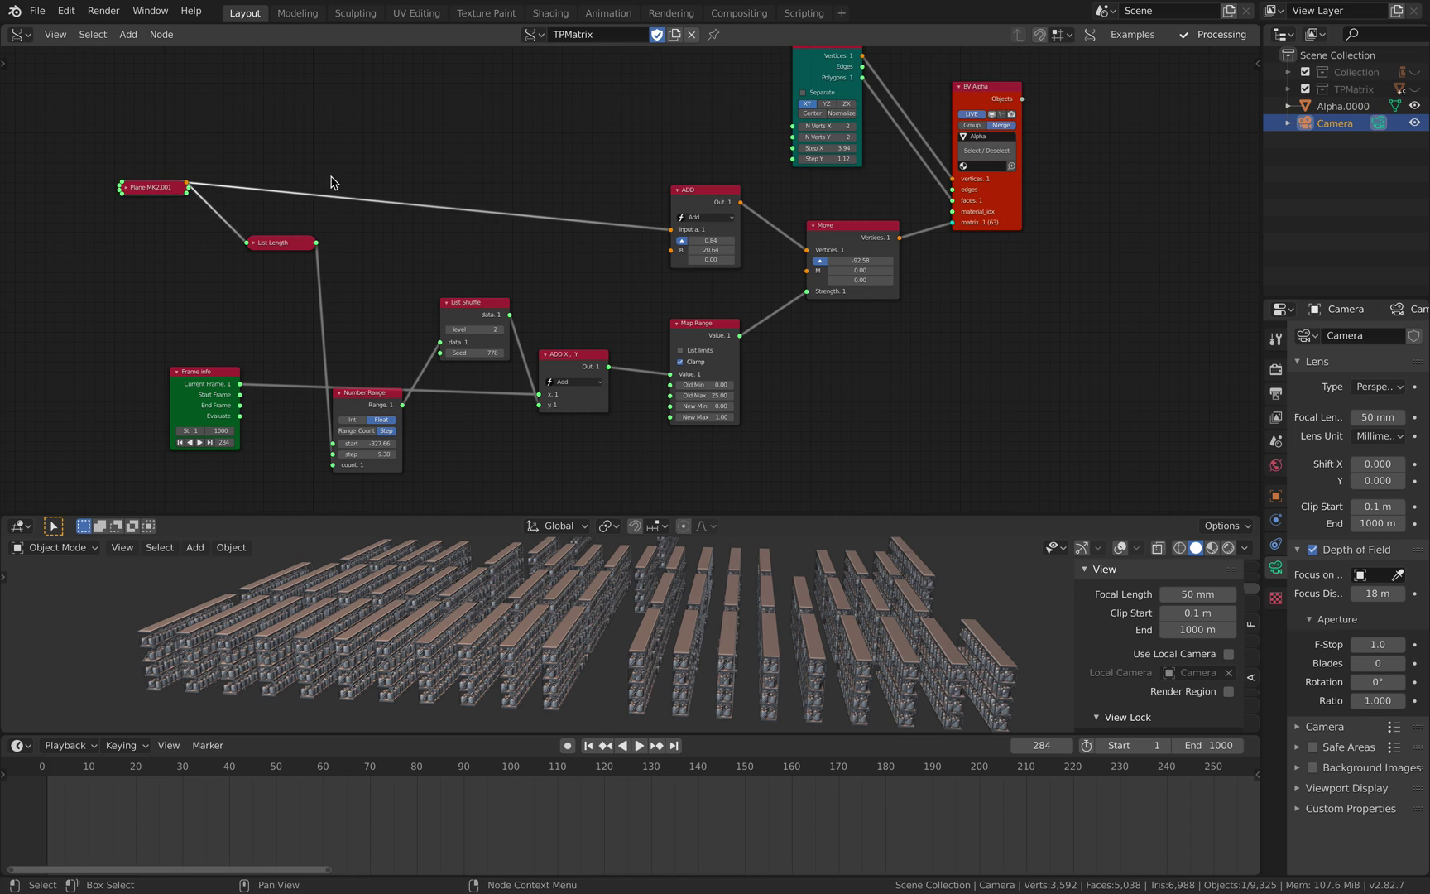
{"action": "left_click", "coordinate": [125, 190]}
{"action": "left_click_drag", "start_coordinate": [274, 242], "coordinate": [297, 246]}
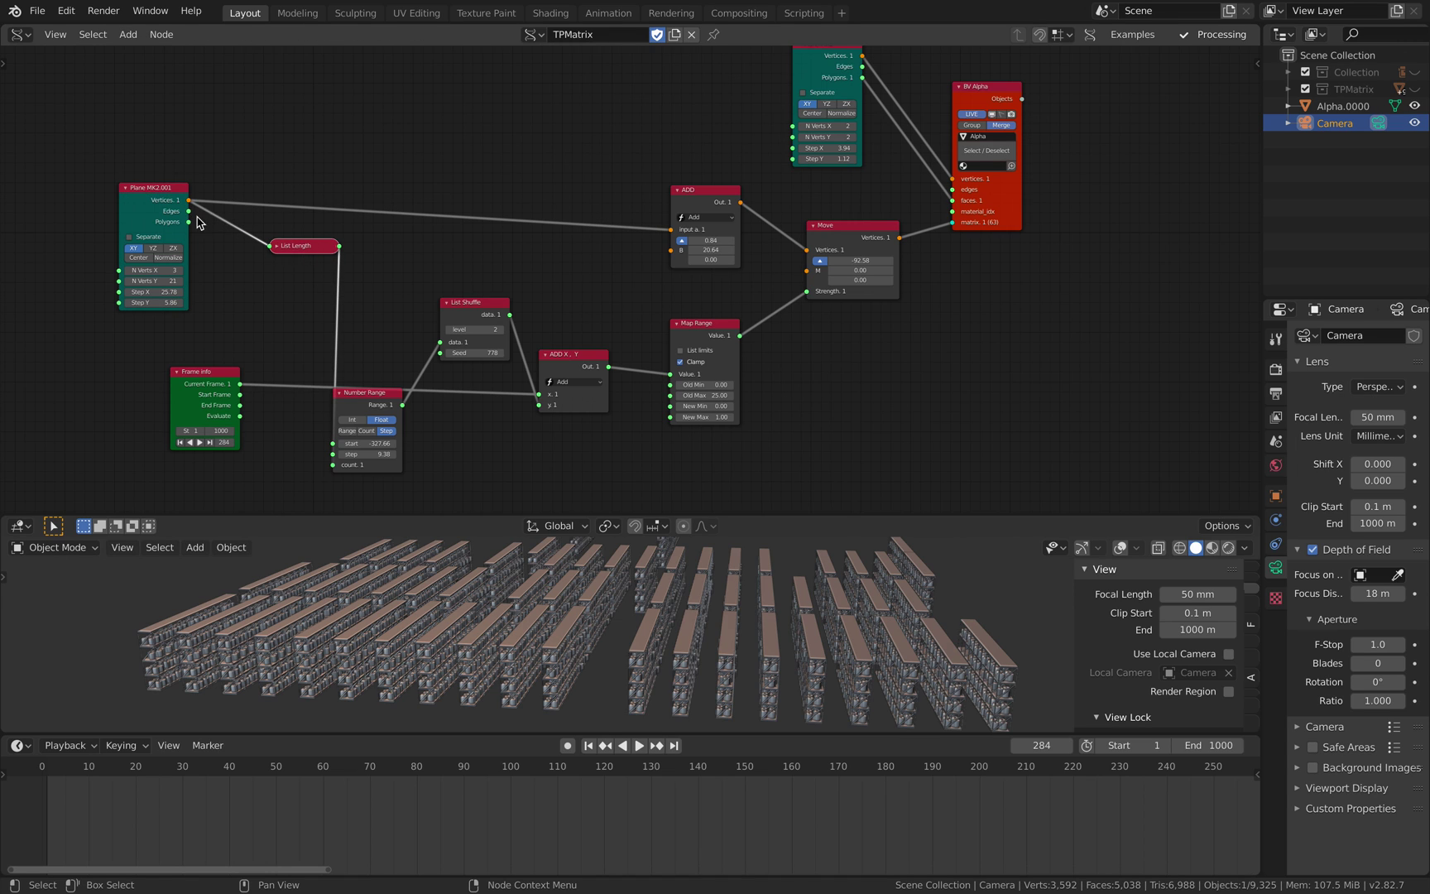
Enlarge the 3D viewport and scrub the animation to frame 160, viewing the shelf rows from a low aisle angle.
{"action": "left_click_drag", "start_coordinate": [747, 768], "coordinate": [1140, 738]}
{"action": "key", "text": "space"}
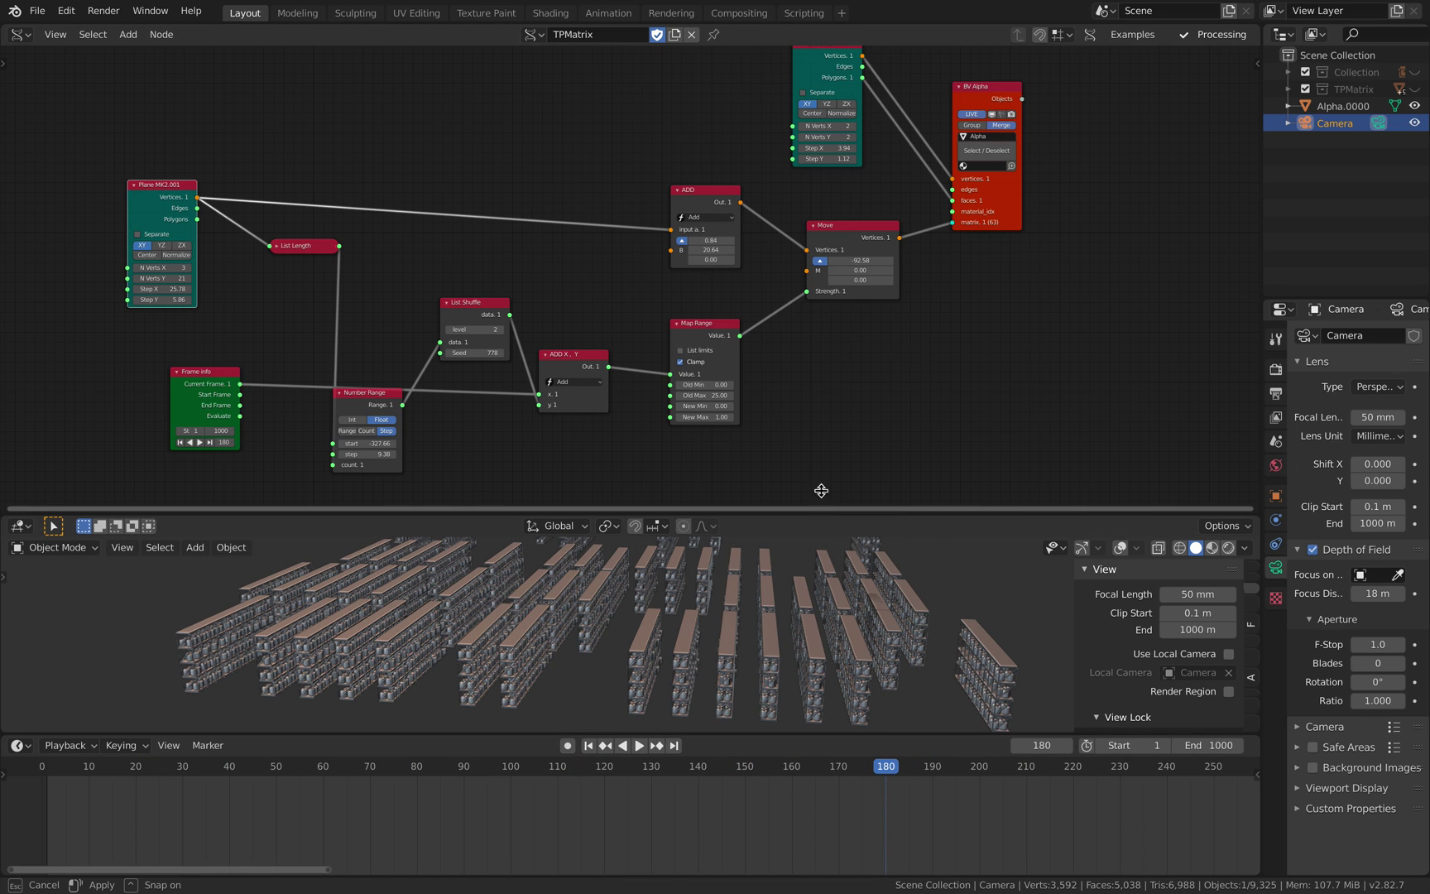
{"action": "left_click_drag", "start_coordinate": [821, 491], "coordinate": [821, 233]}
{"action": "middle_click_drag", "start_coordinate": [737, 396], "coordinate": [748, 452]}
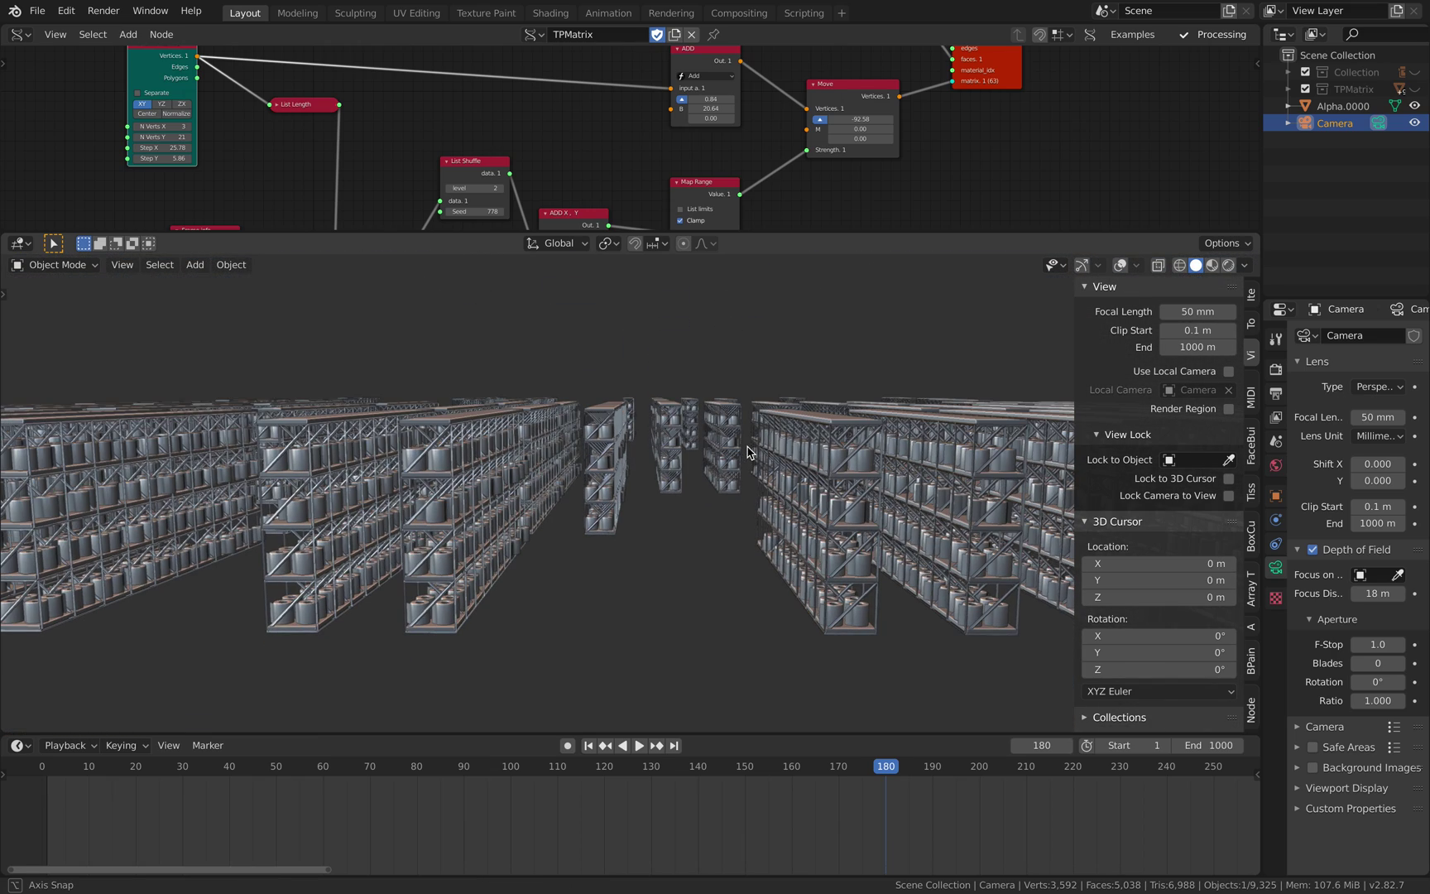
{"action": "left_click_drag", "start_coordinate": [470, 765], "coordinate": [41, 749]}
{"action": "left_click_drag", "start_coordinate": [787, 769], "coordinate": [792, 718]}
{"action": "mouse_move", "coordinate": [547, 516]}
{"action": "middle_mouse_down"}
{"action": "mouse_move", "coordinate": [894, 545]}
{"action": "mouse_move", "coordinate": [544, 511]}
{"action": "middle_mouse_up"}
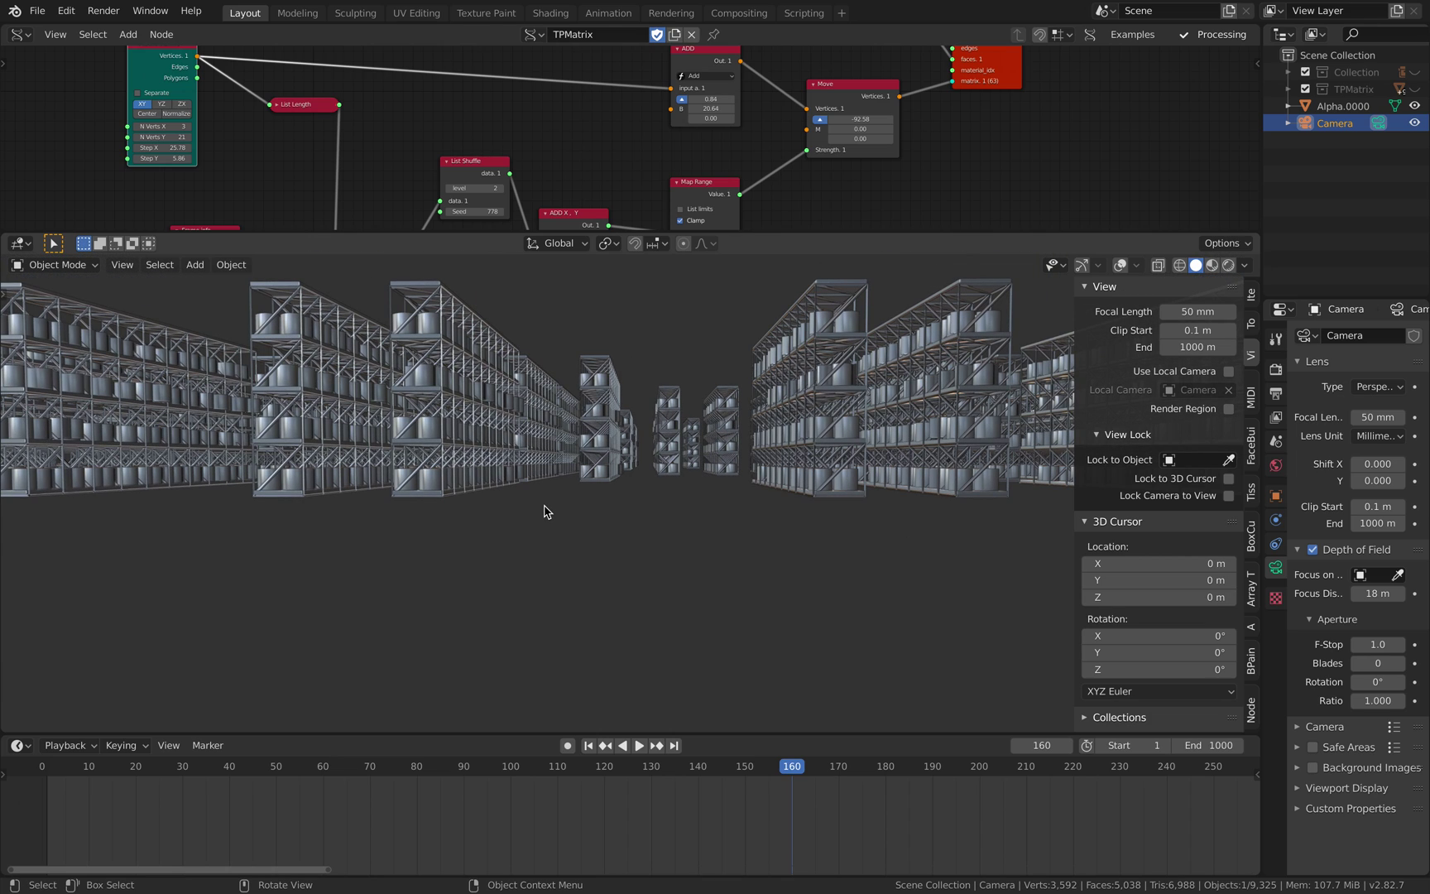